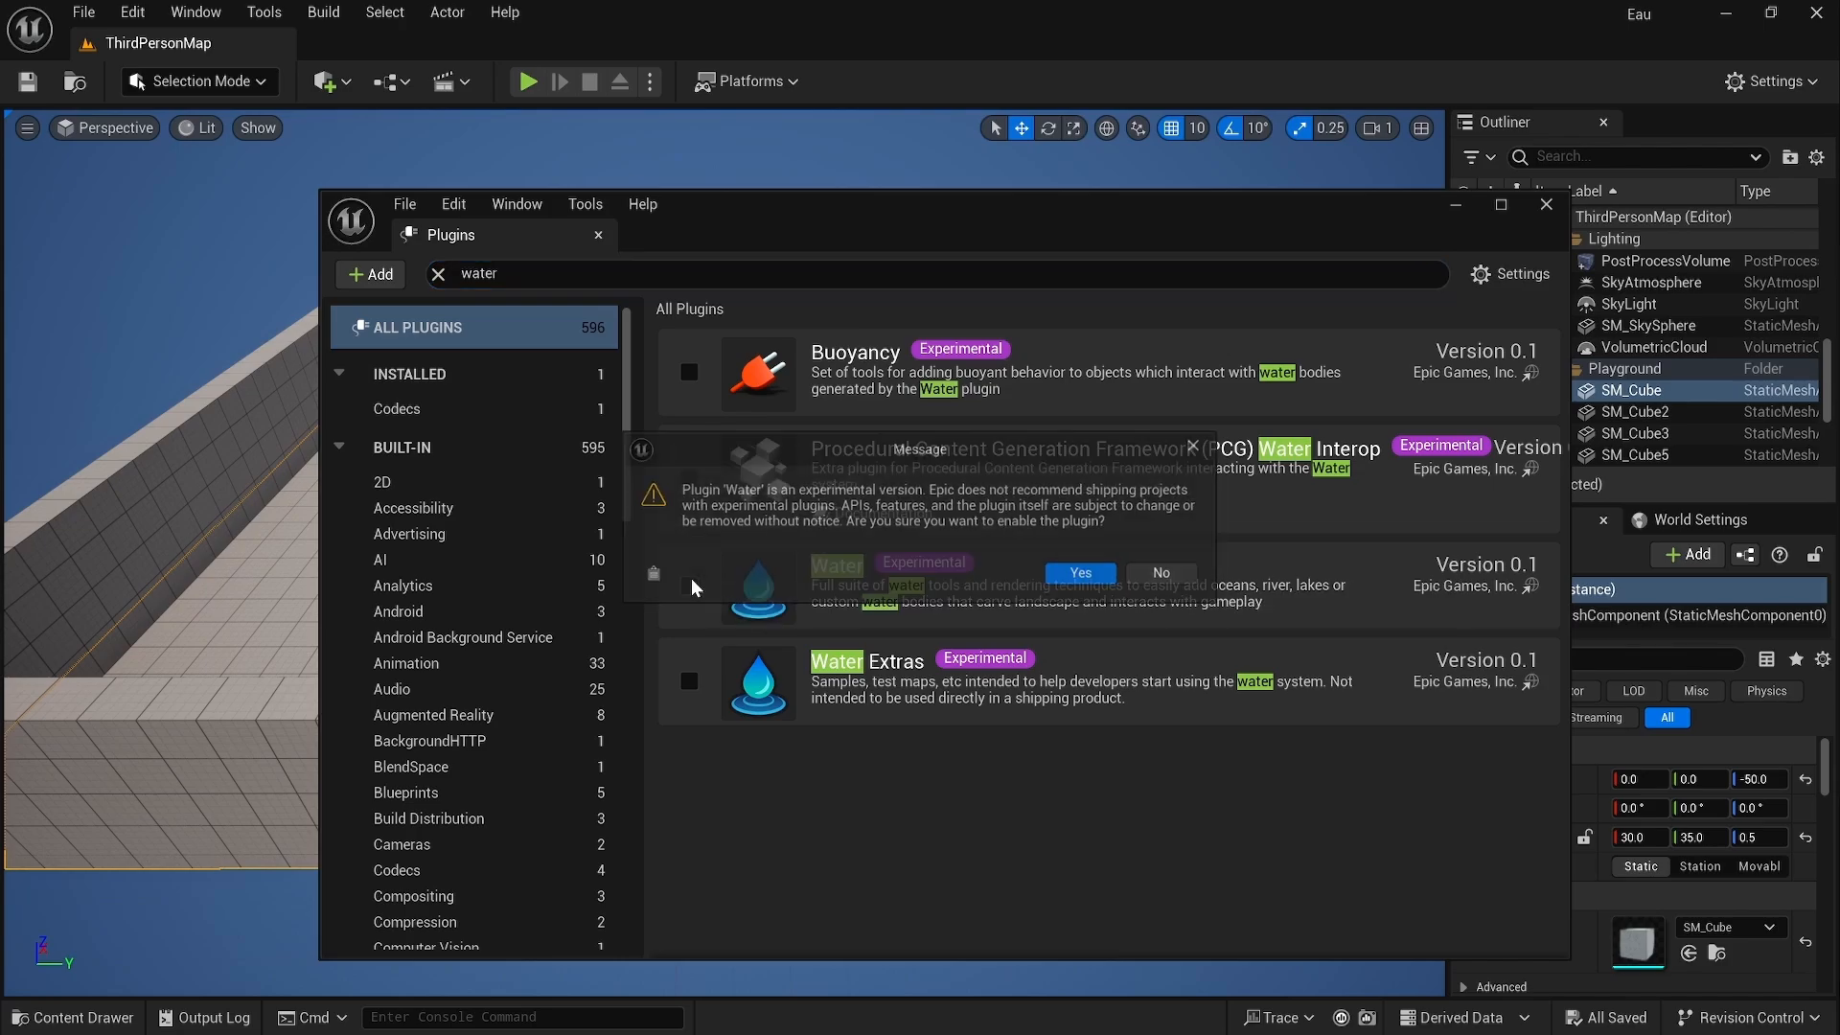
# Step: Enable the experimental Water plugin and restart the editor
pyautogui.click(1078, 578)
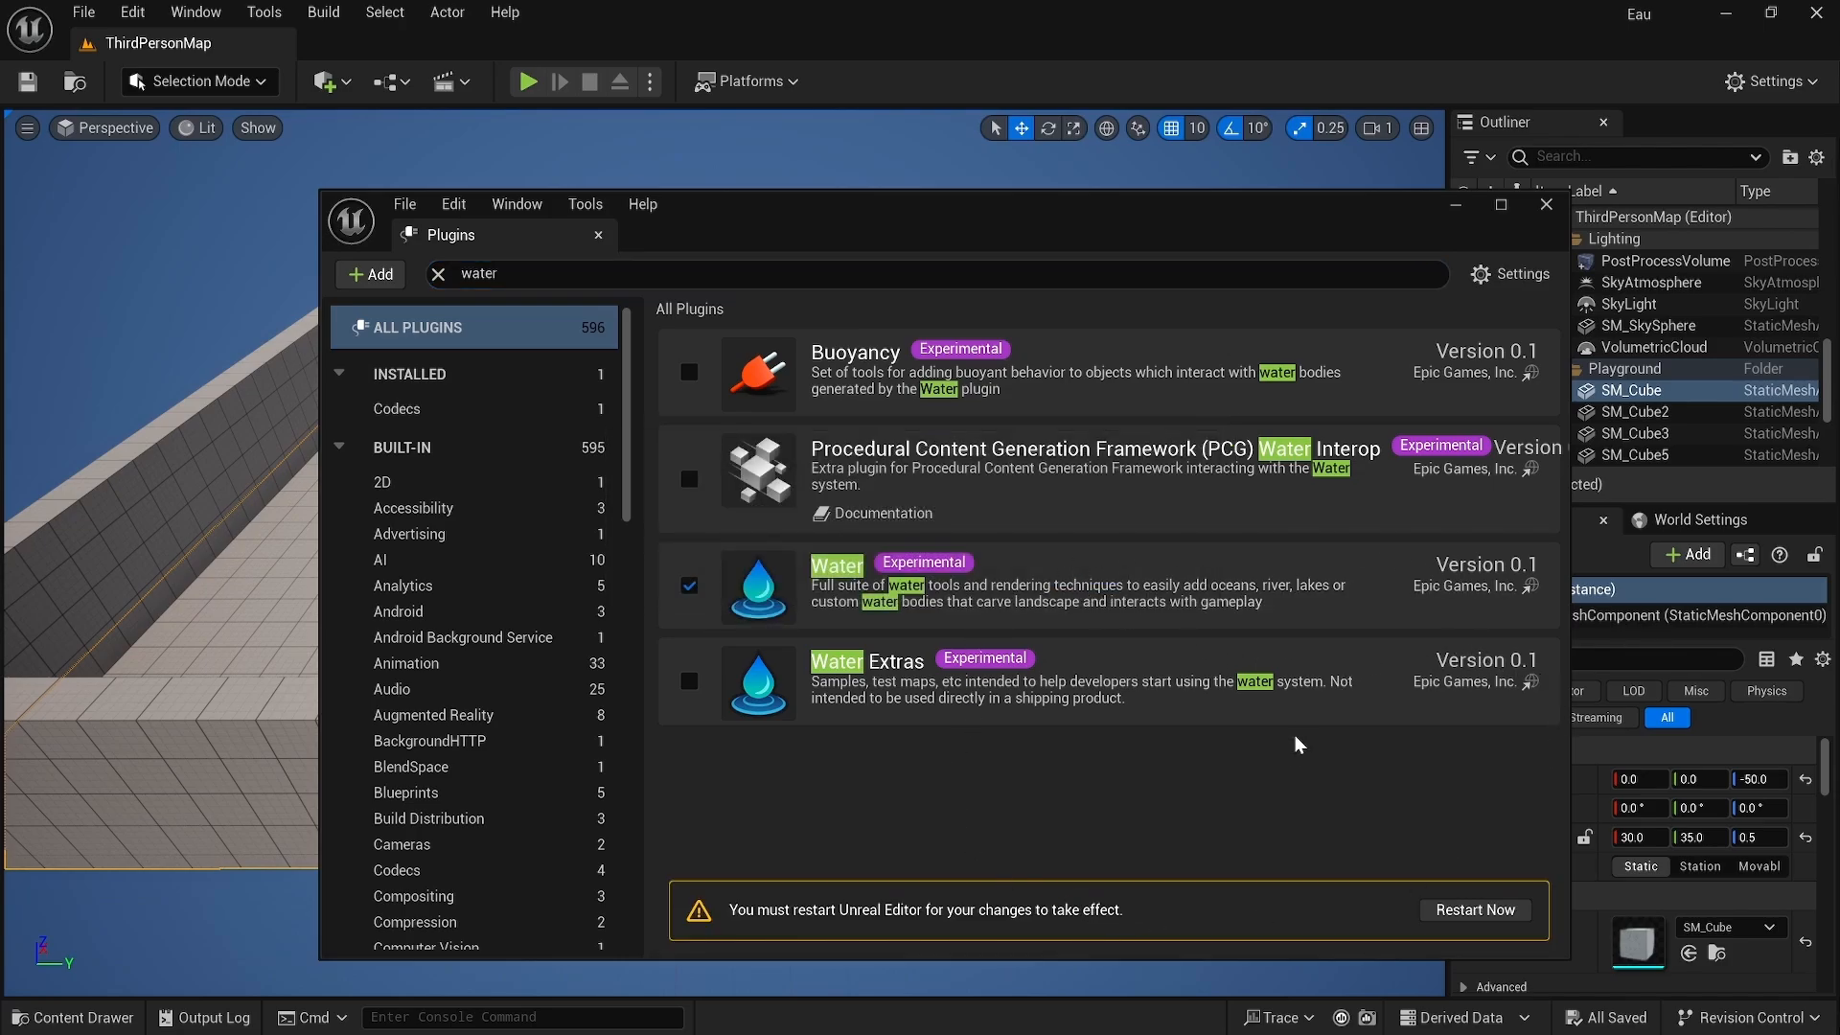
pyautogui.click(1473, 913)
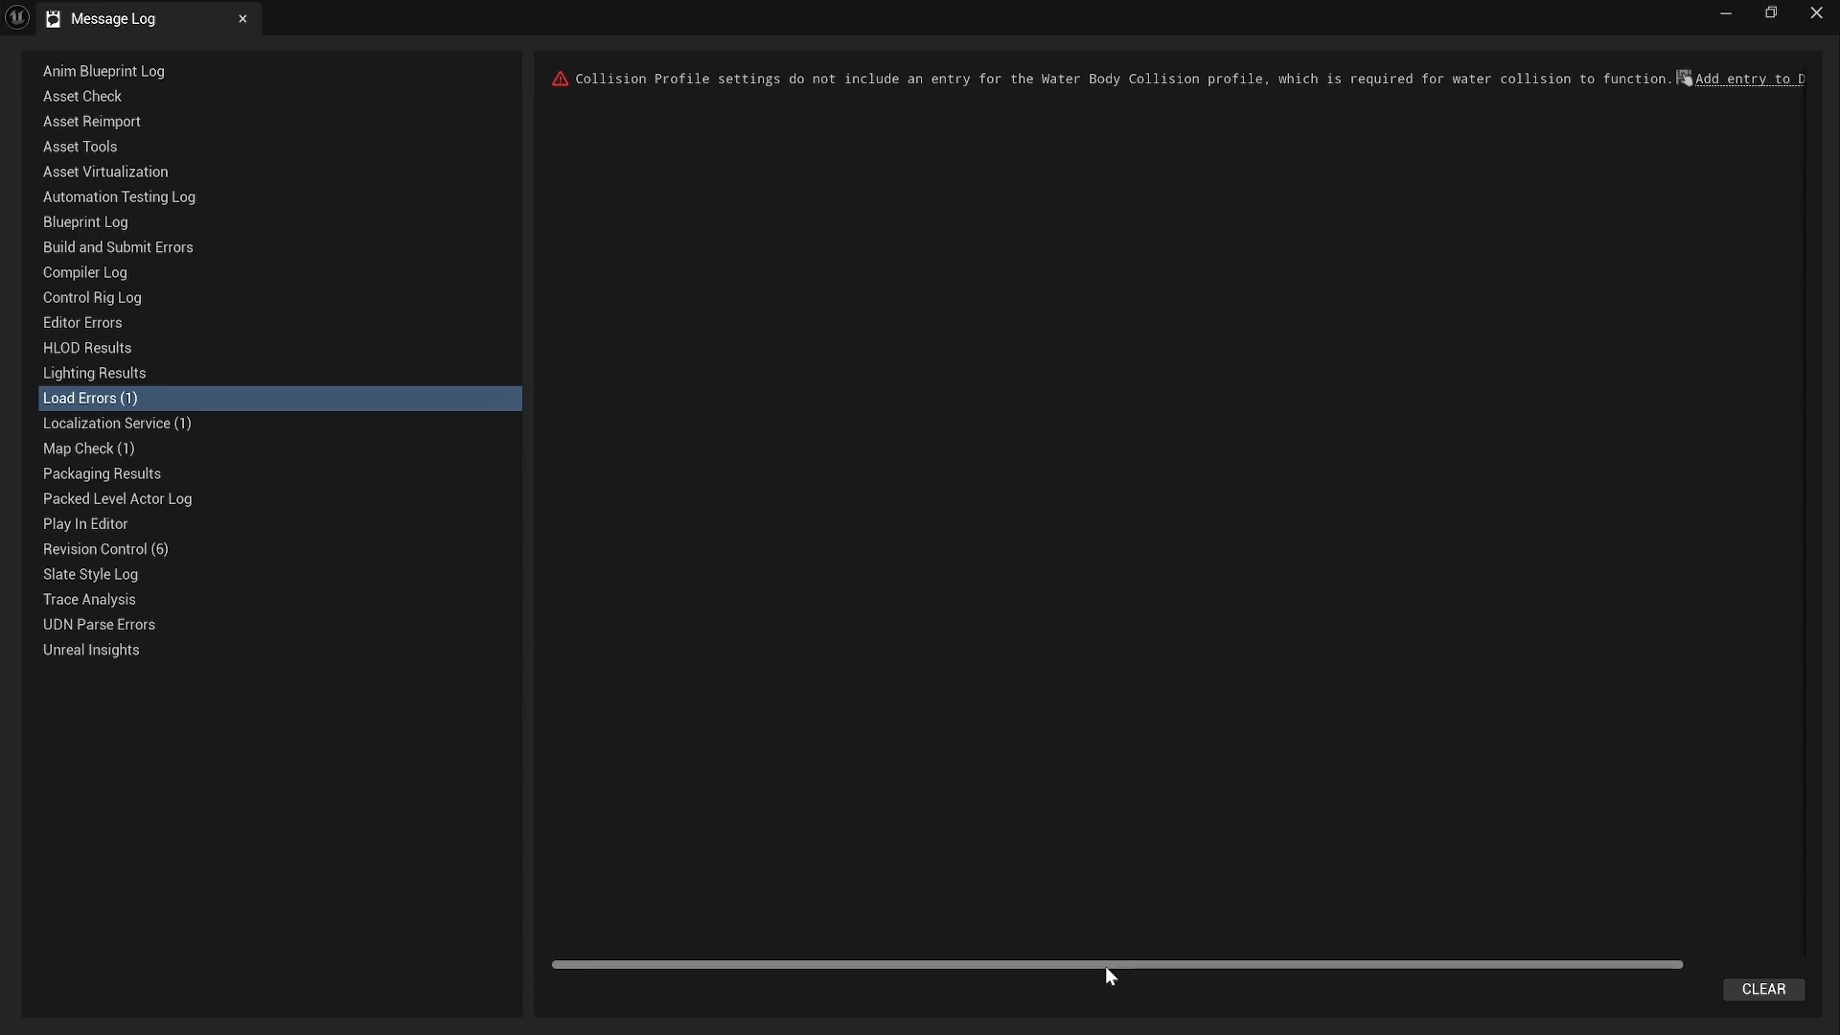
# Step: Add the missing Water Body Collision profile entry to DefaultEngine.ini from the load error message, then close the log
pyautogui.moveTo(1106, 966); pyautogui.dragTo(1217, 966)
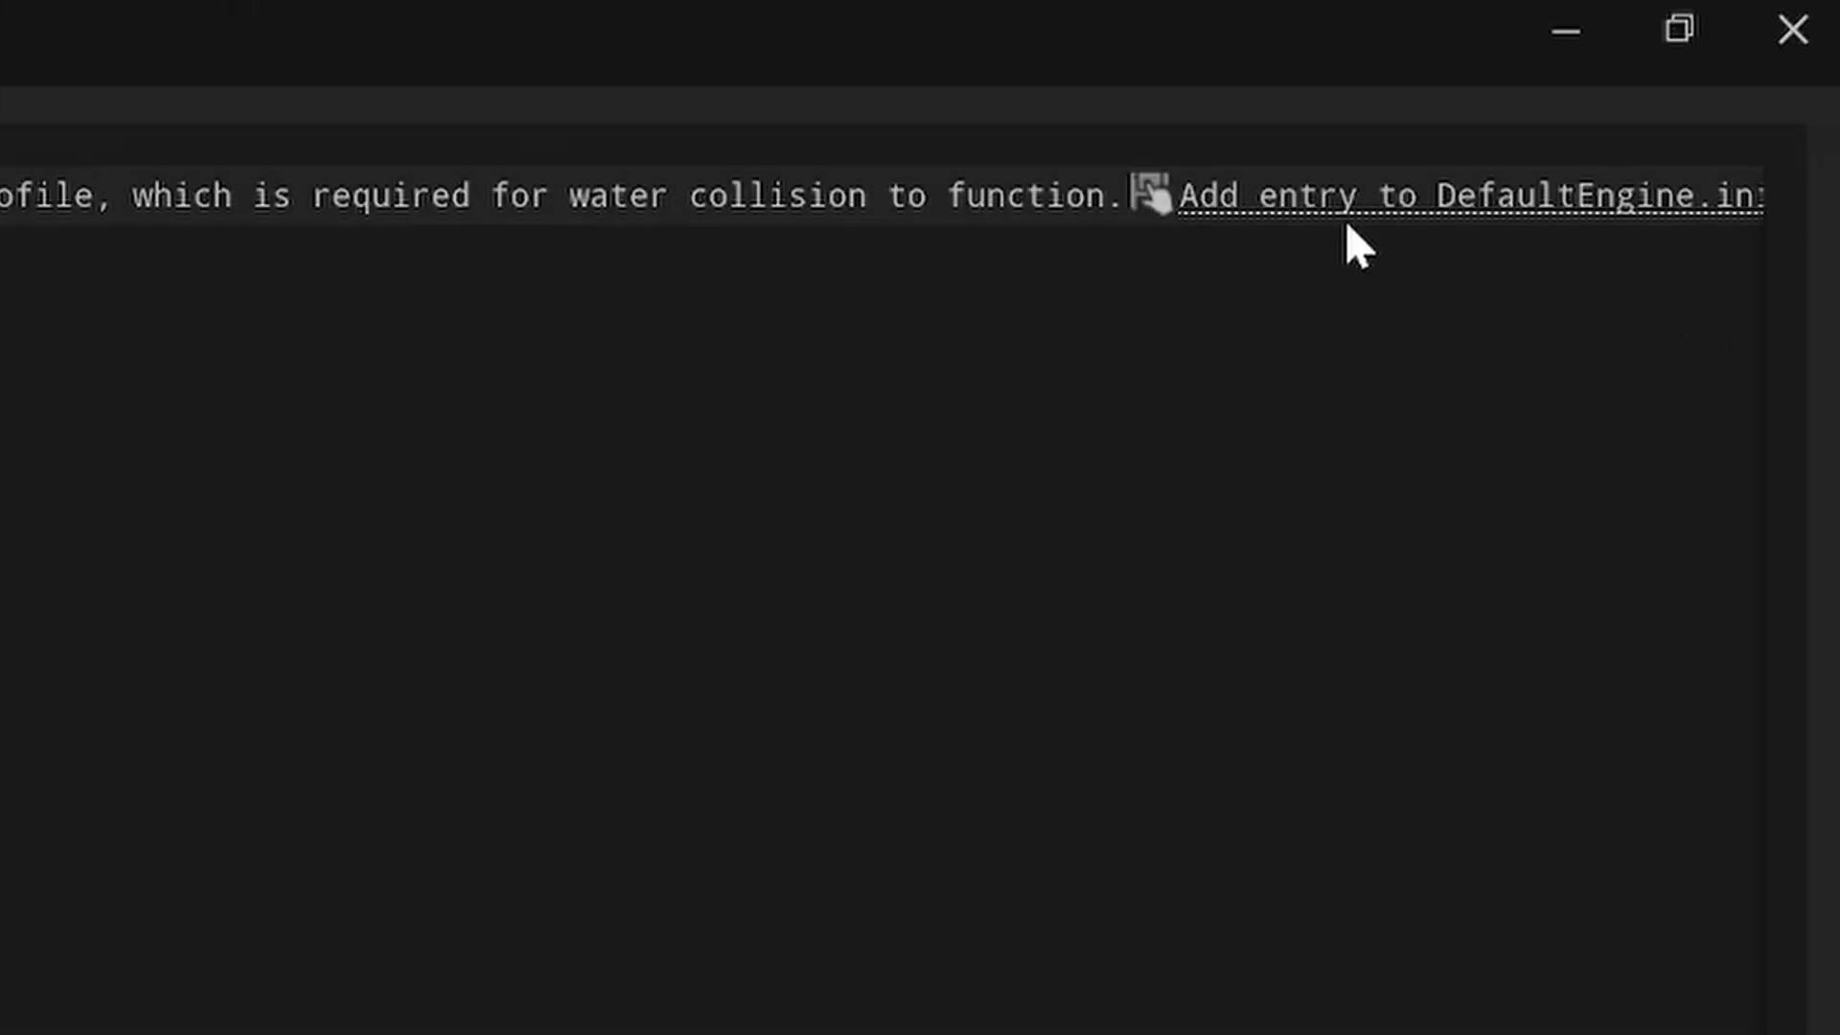
pyautogui.click(1641, 93)
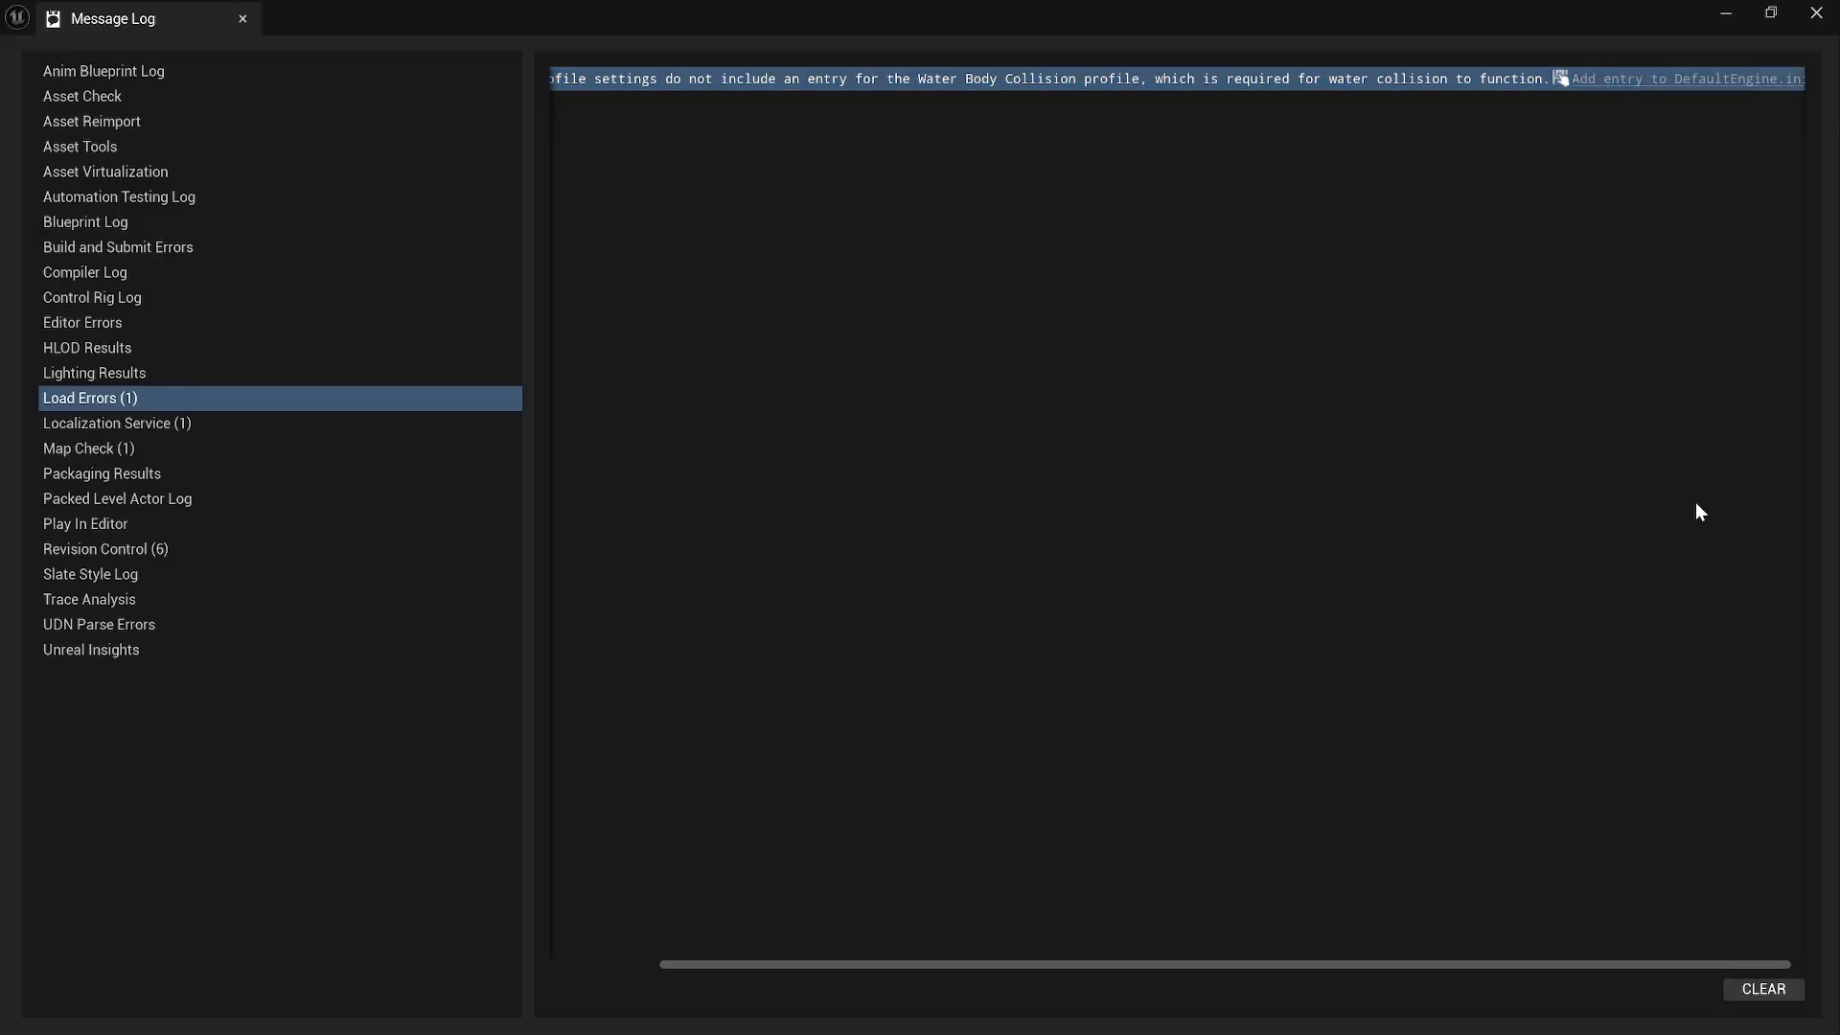
pyautogui.click(1726, 12)
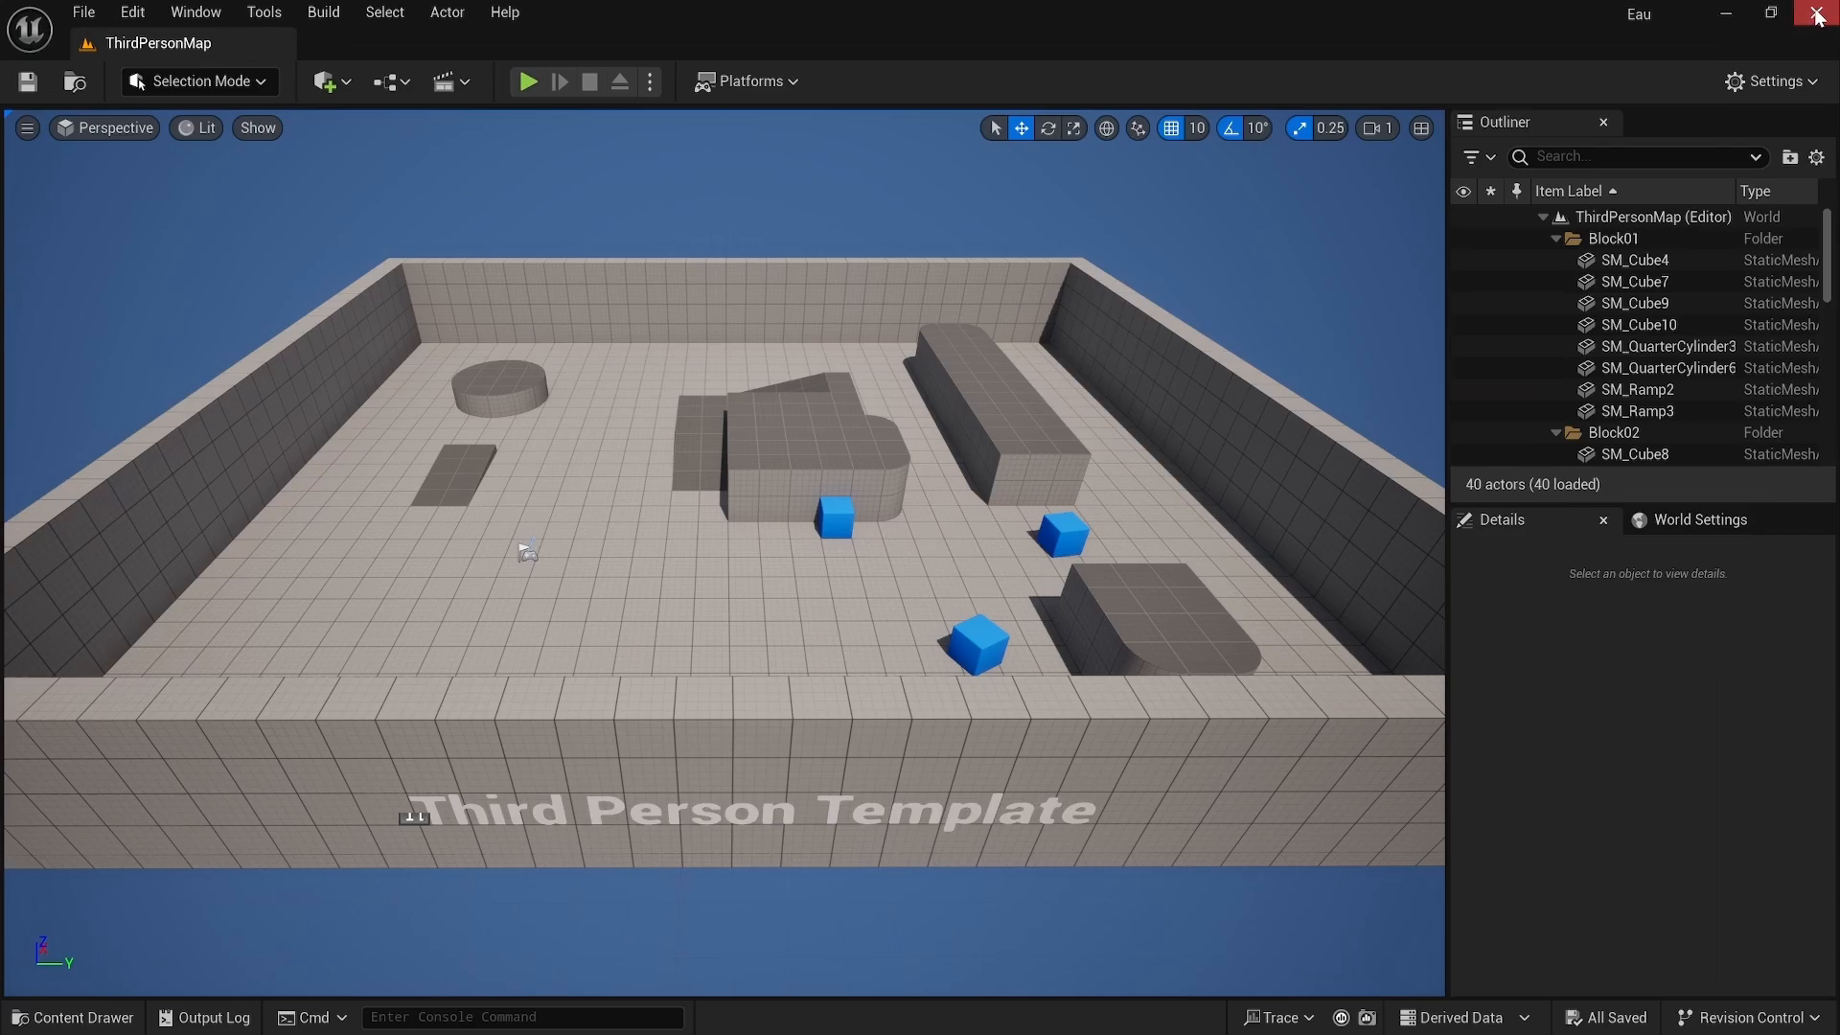
# Step: Create a new level from the Basic template
pyautogui.moveTo(1001, 440); pyautogui.dragTo(1029, 398, button='right')
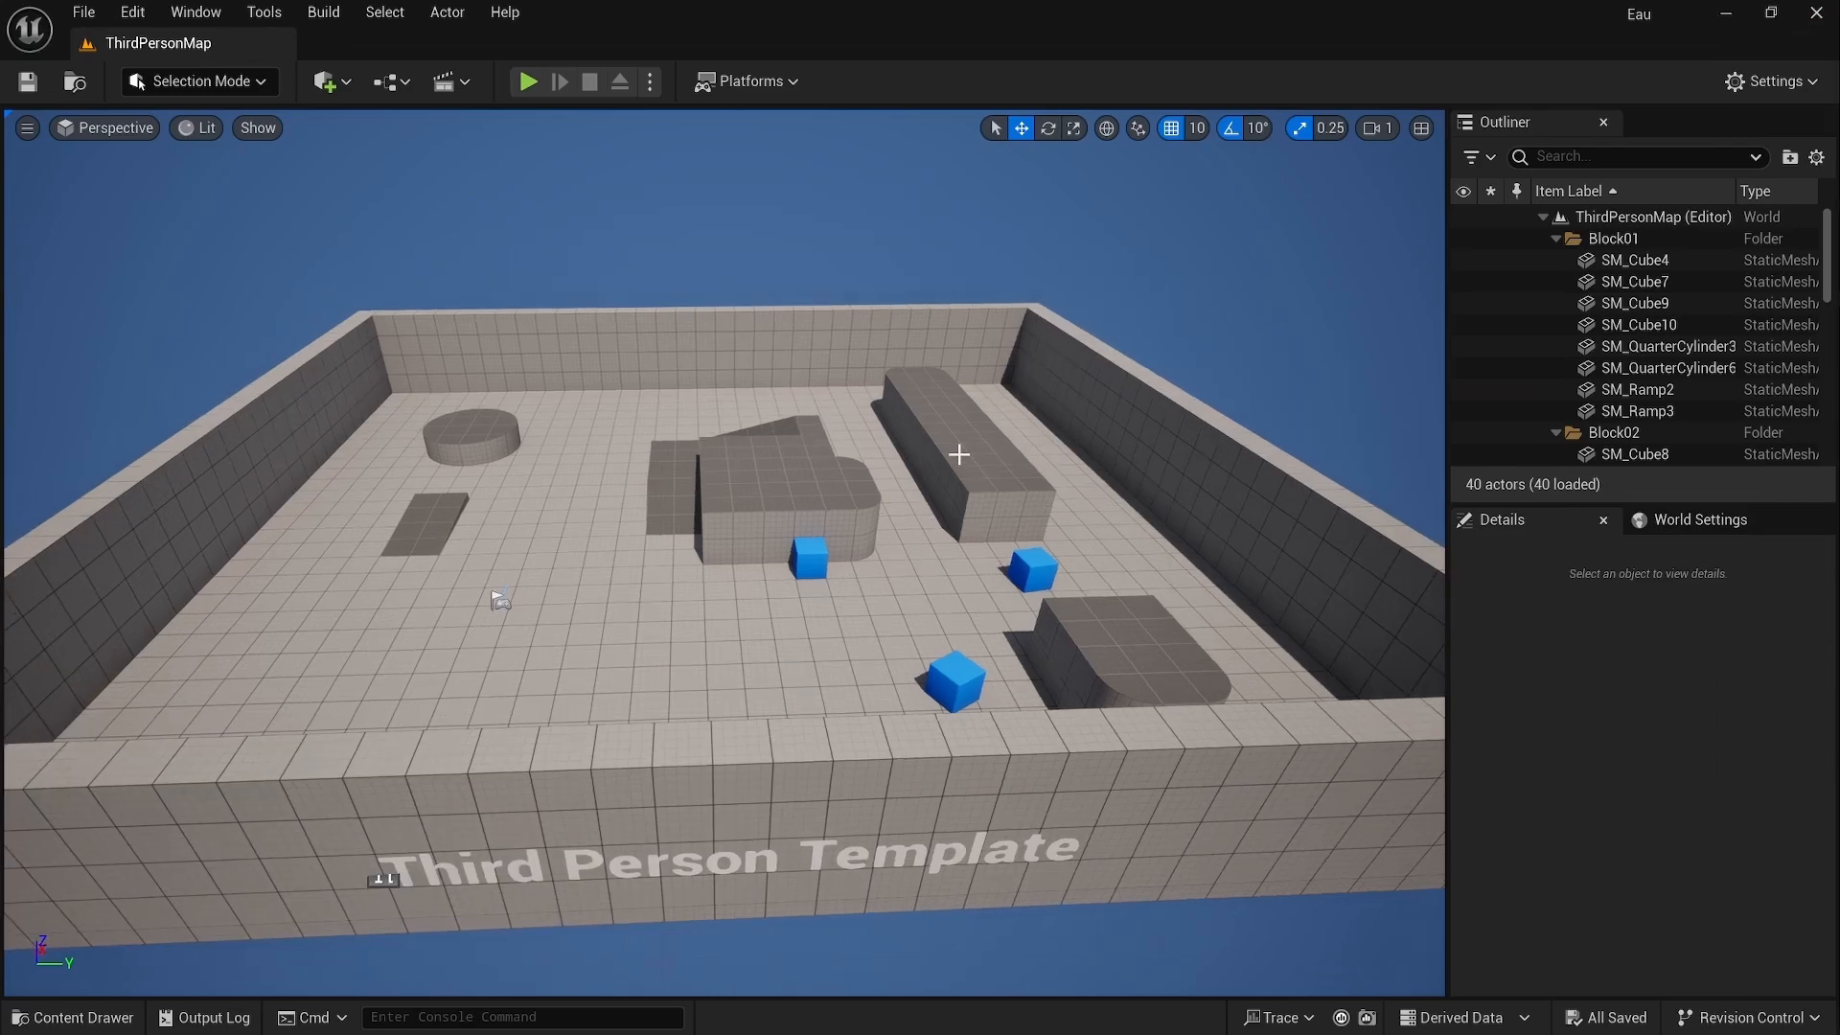
pyautogui.click(92, 11)
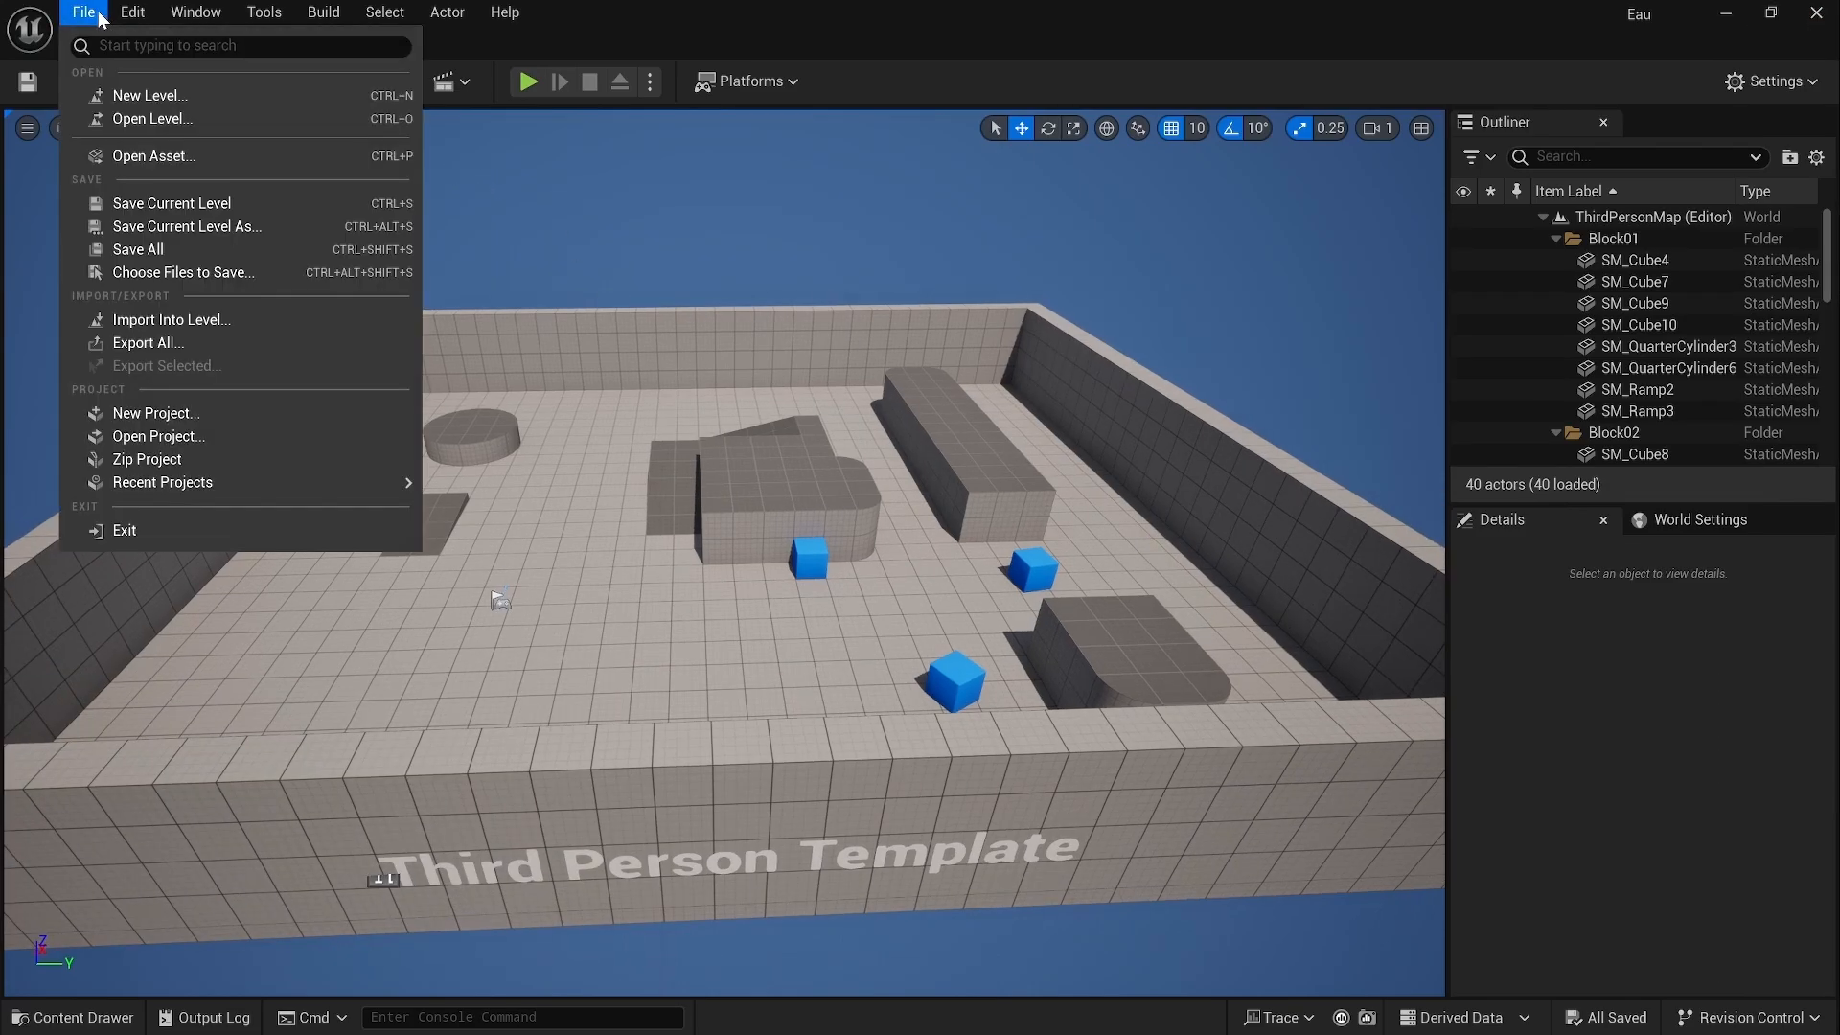
pyautogui.click(140, 94)
pyautogui.click(894, 368)
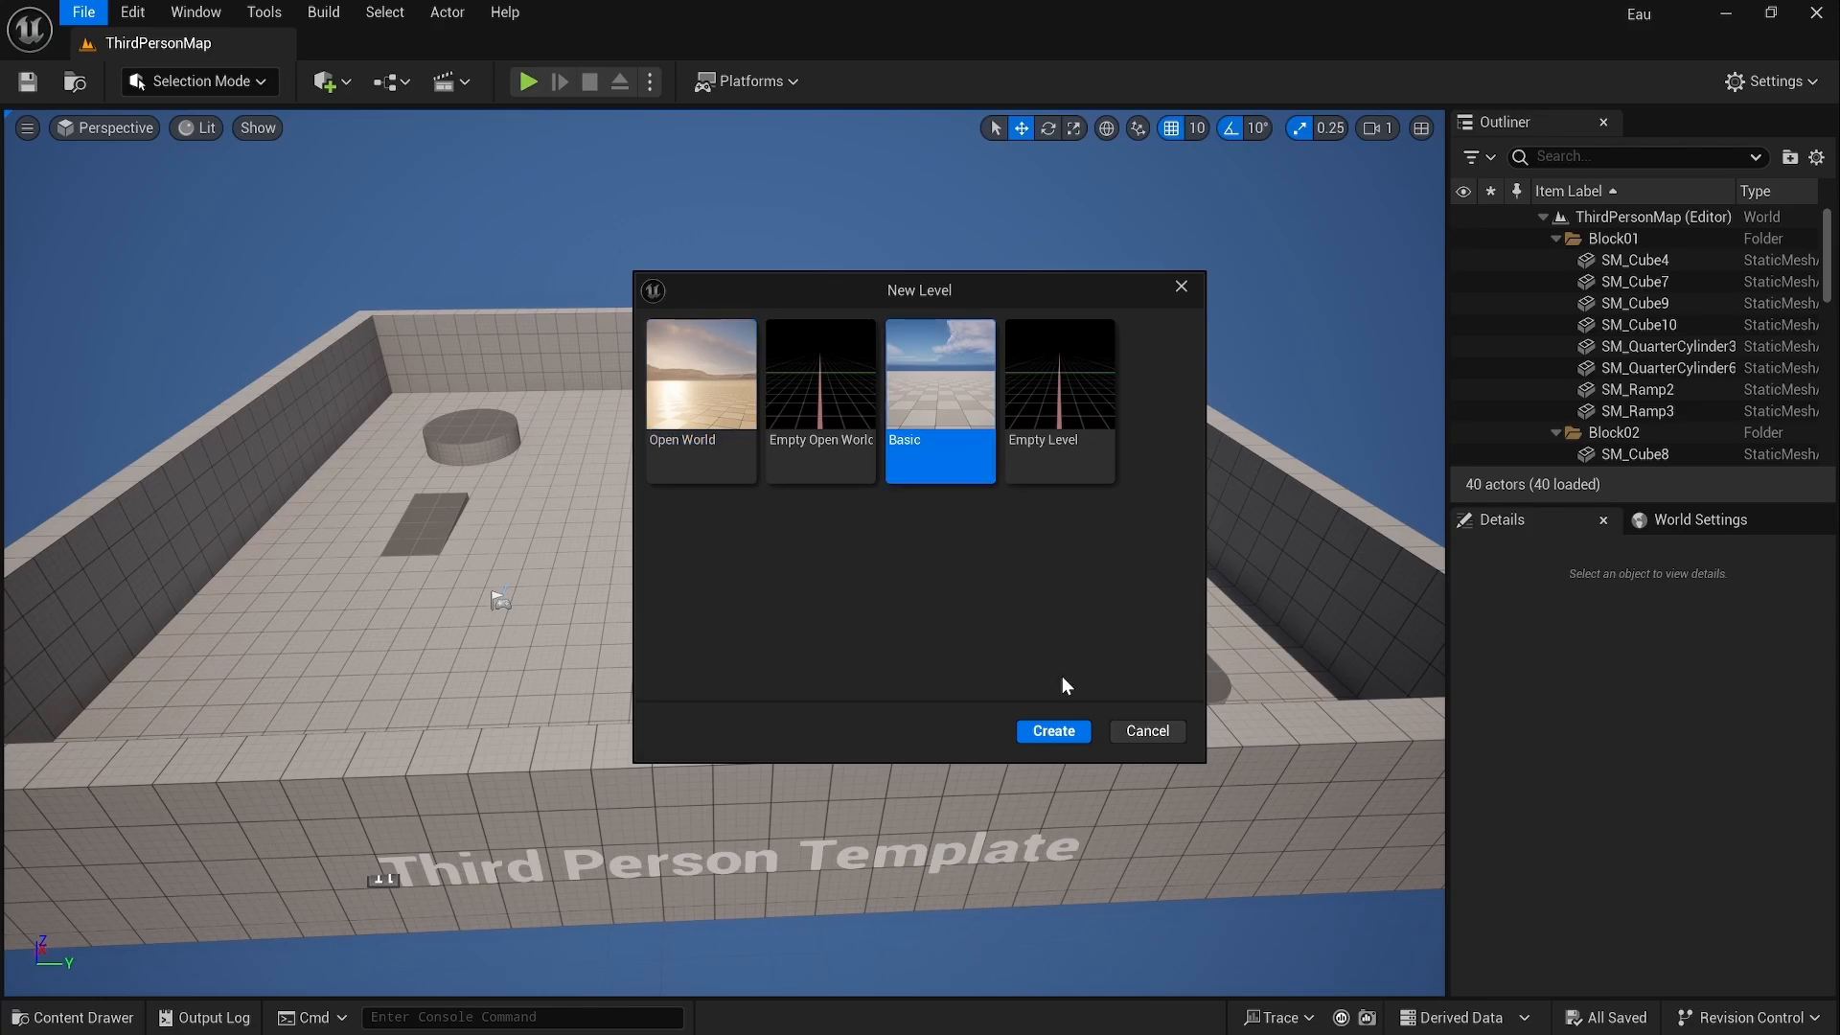
pyautogui.click(1067, 730)
pyautogui.moveTo(898, 565)
pyautogui.mouseDown(button='right')
pyautogui.moveTo(876, 540)
pyautogui.moveTo(898, 566)
pyautogui.mouseUp(button='right')
# Step: Save the new level as Eau
pyautogui.hotkey('ctrl', 's')
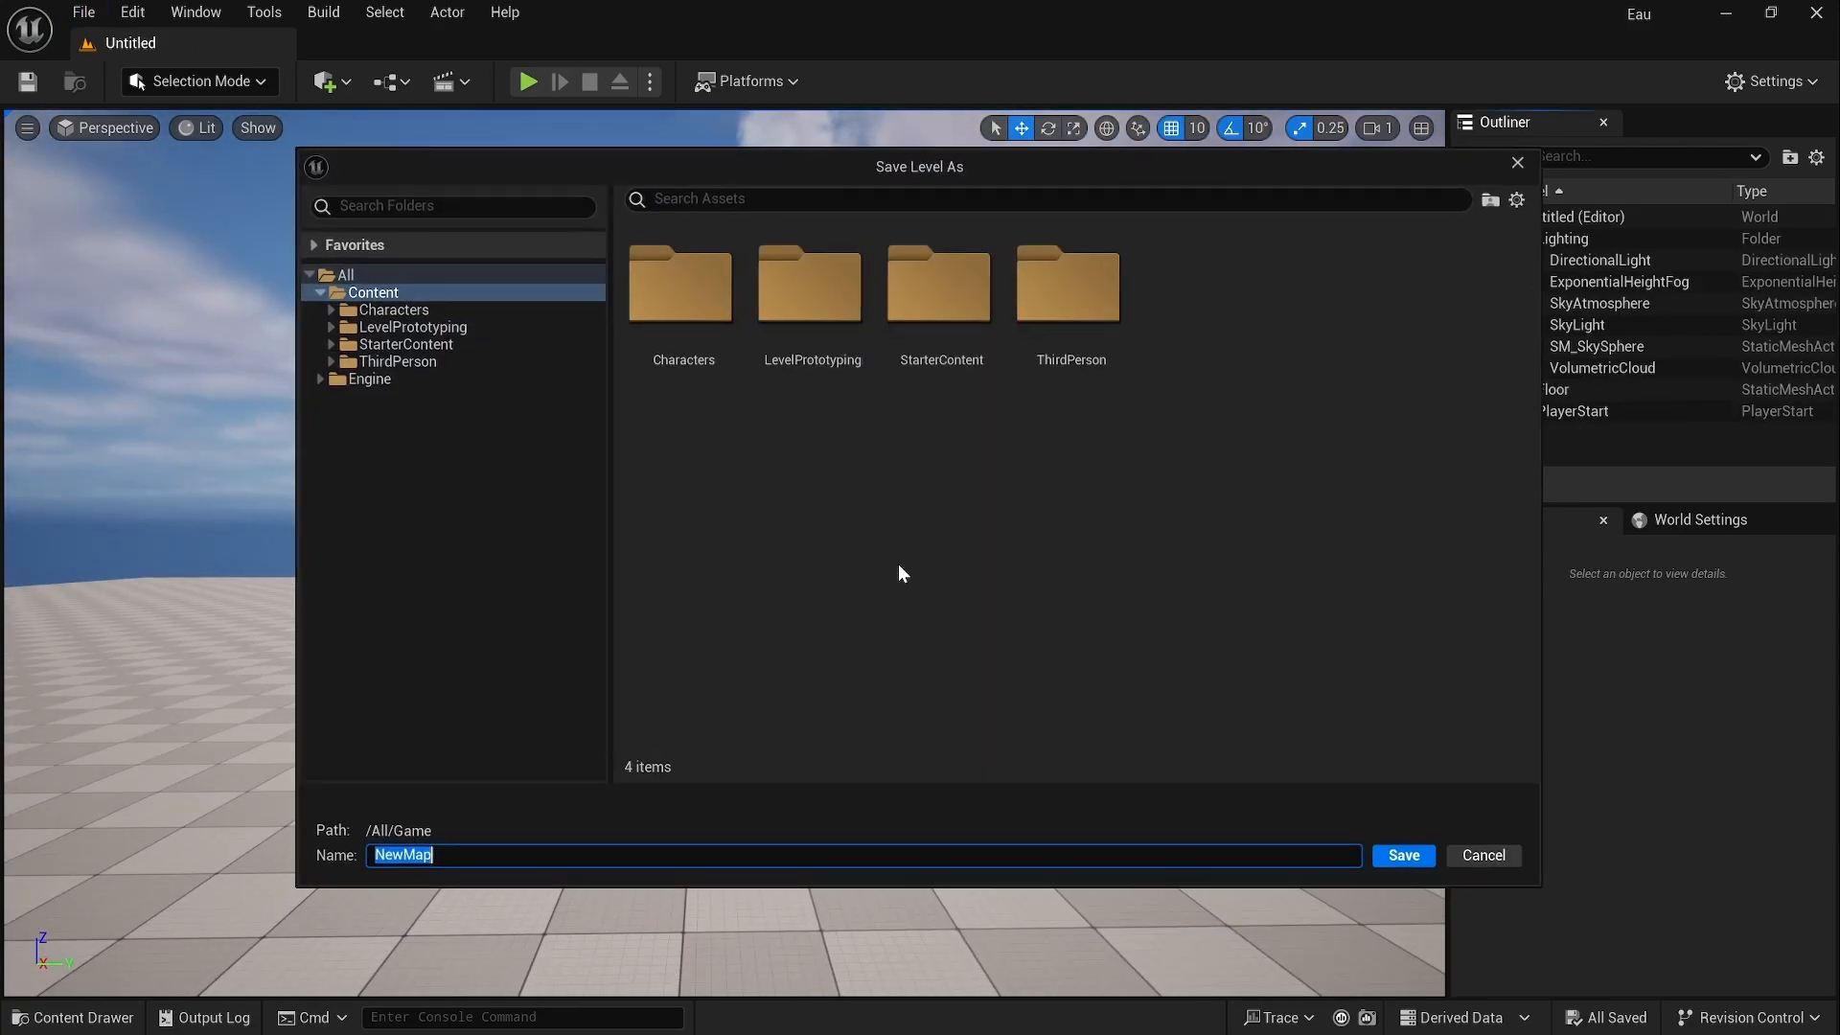
pyautogui.write('Eau')
pyautogui.click(1406, 856)
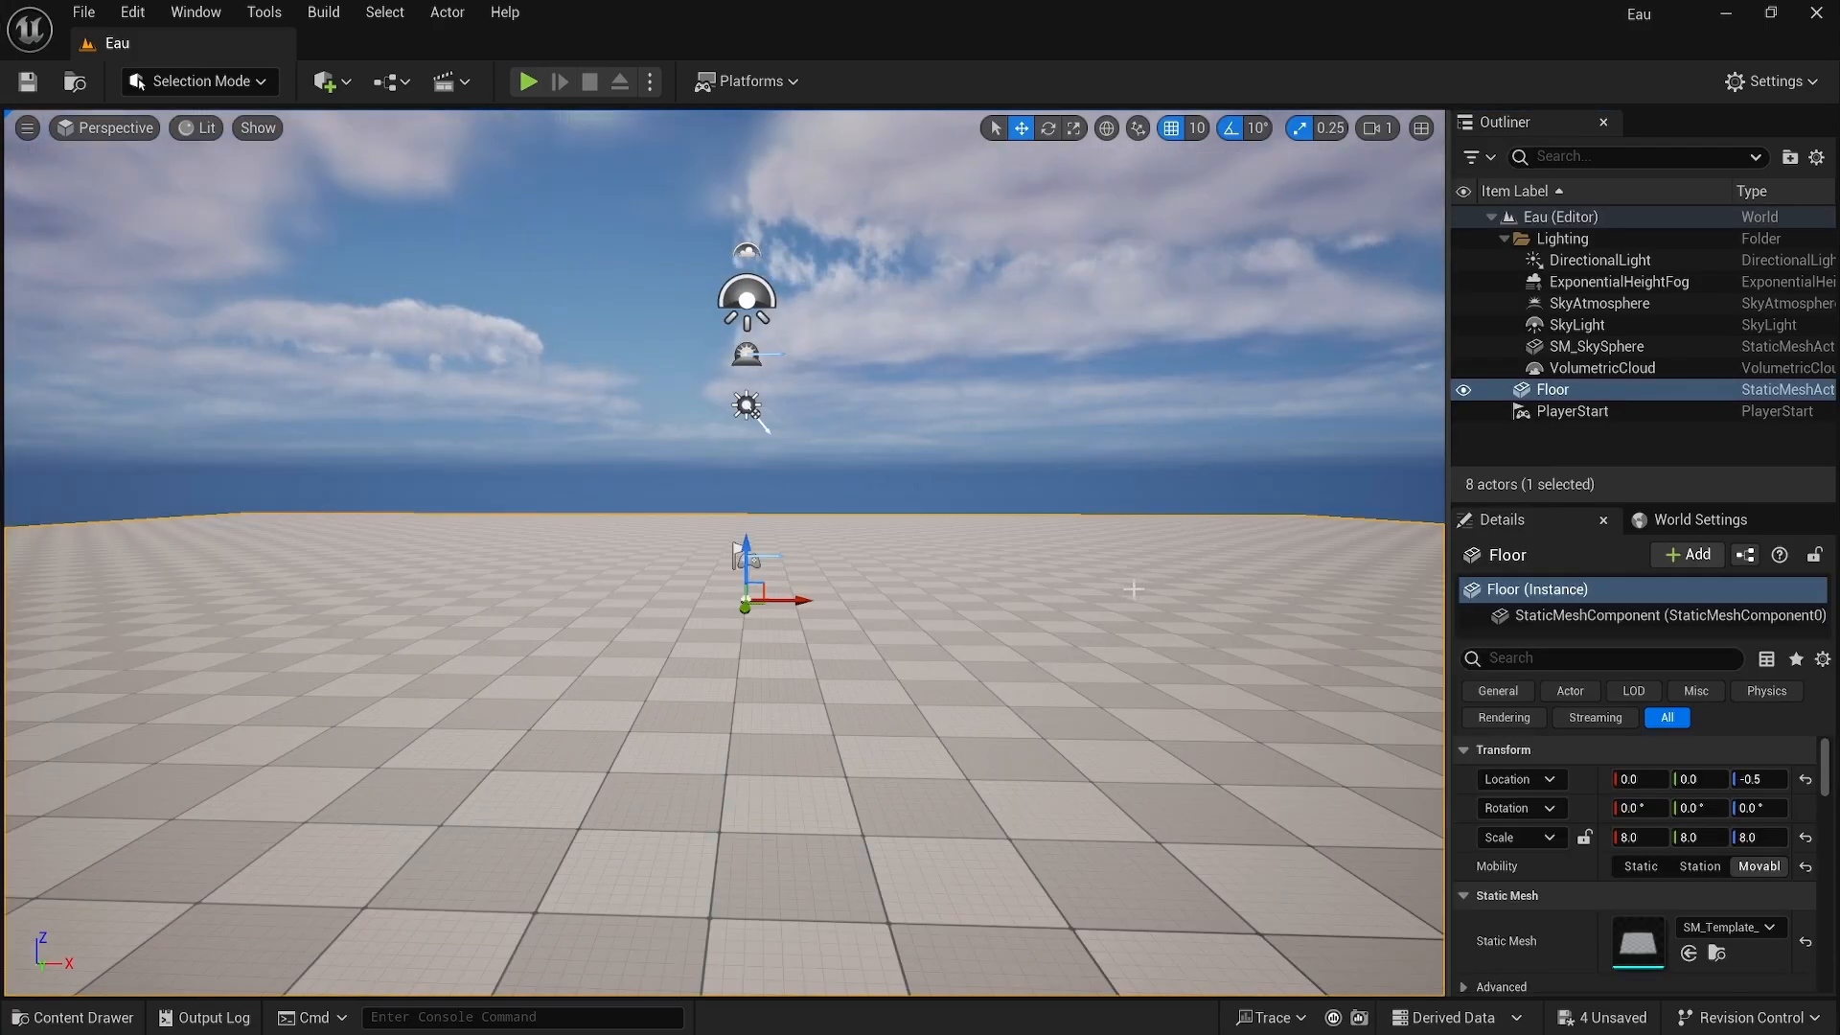
# Step: Delete the floor actor and switch to Landscape mode
pyautogui.press('Delete')
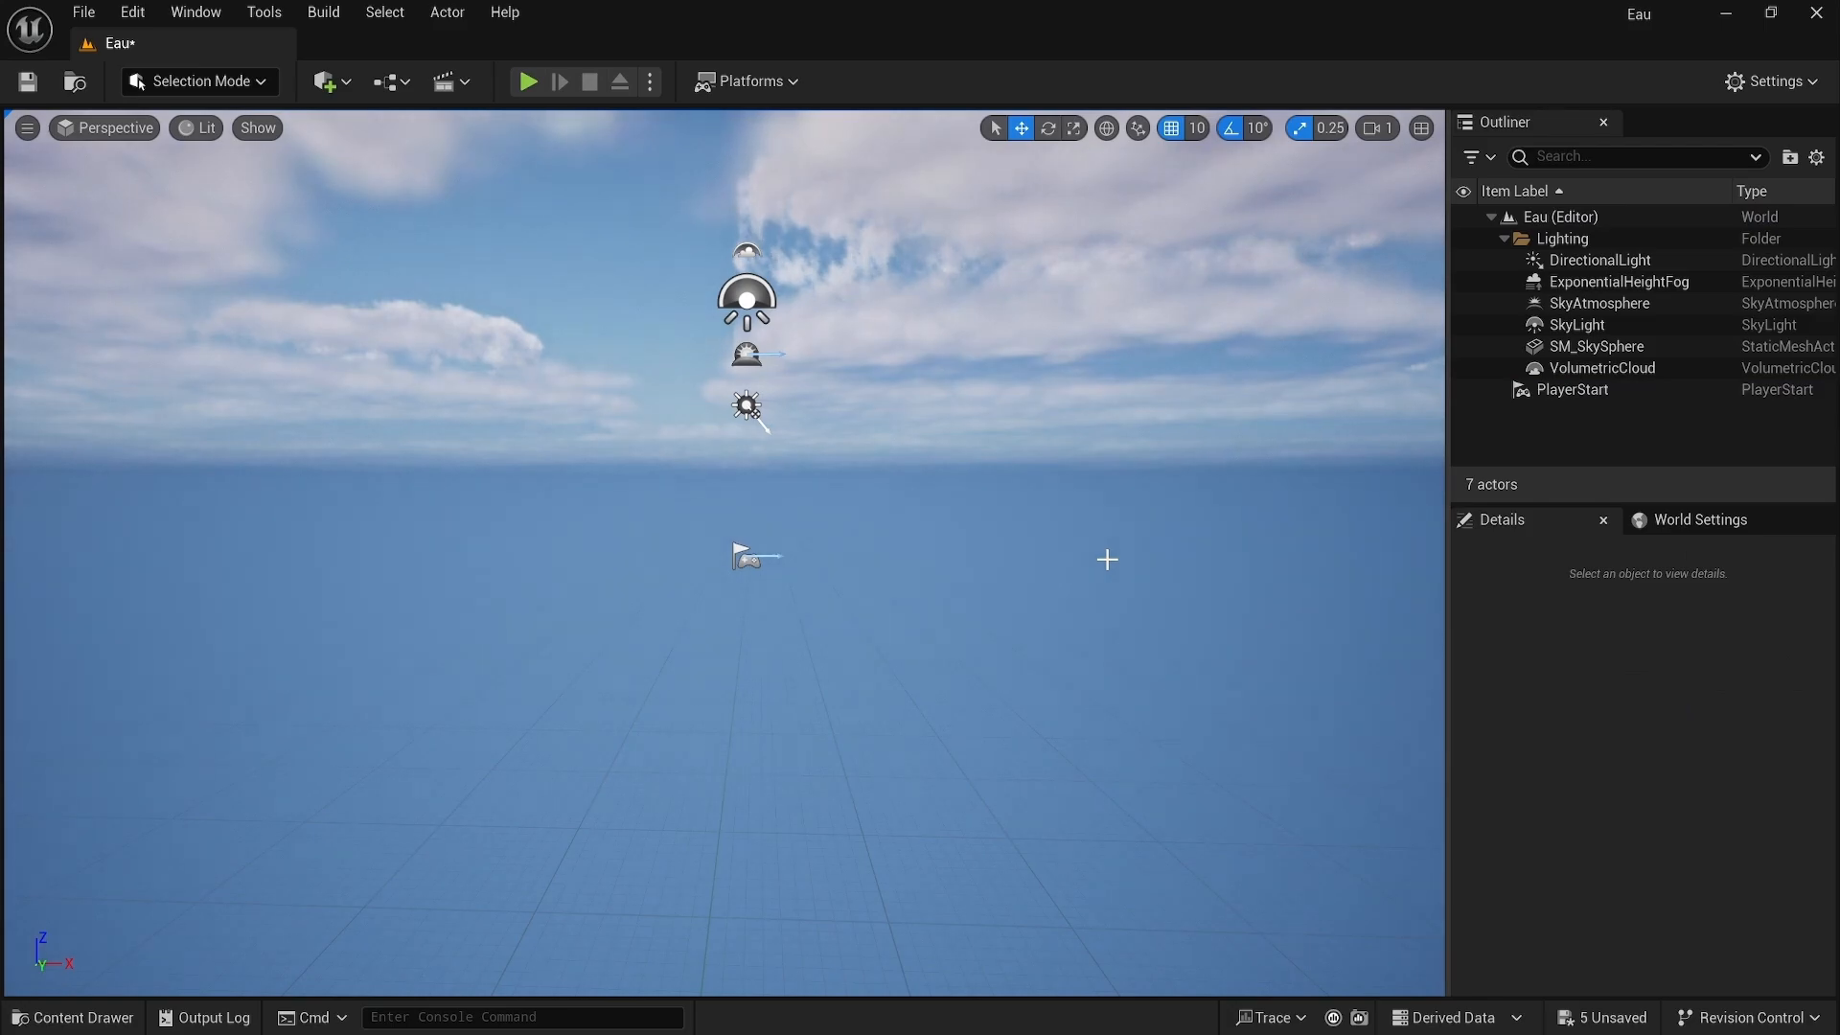
pyautogui.click(266, 84)
pyautogui.click(247, 137)
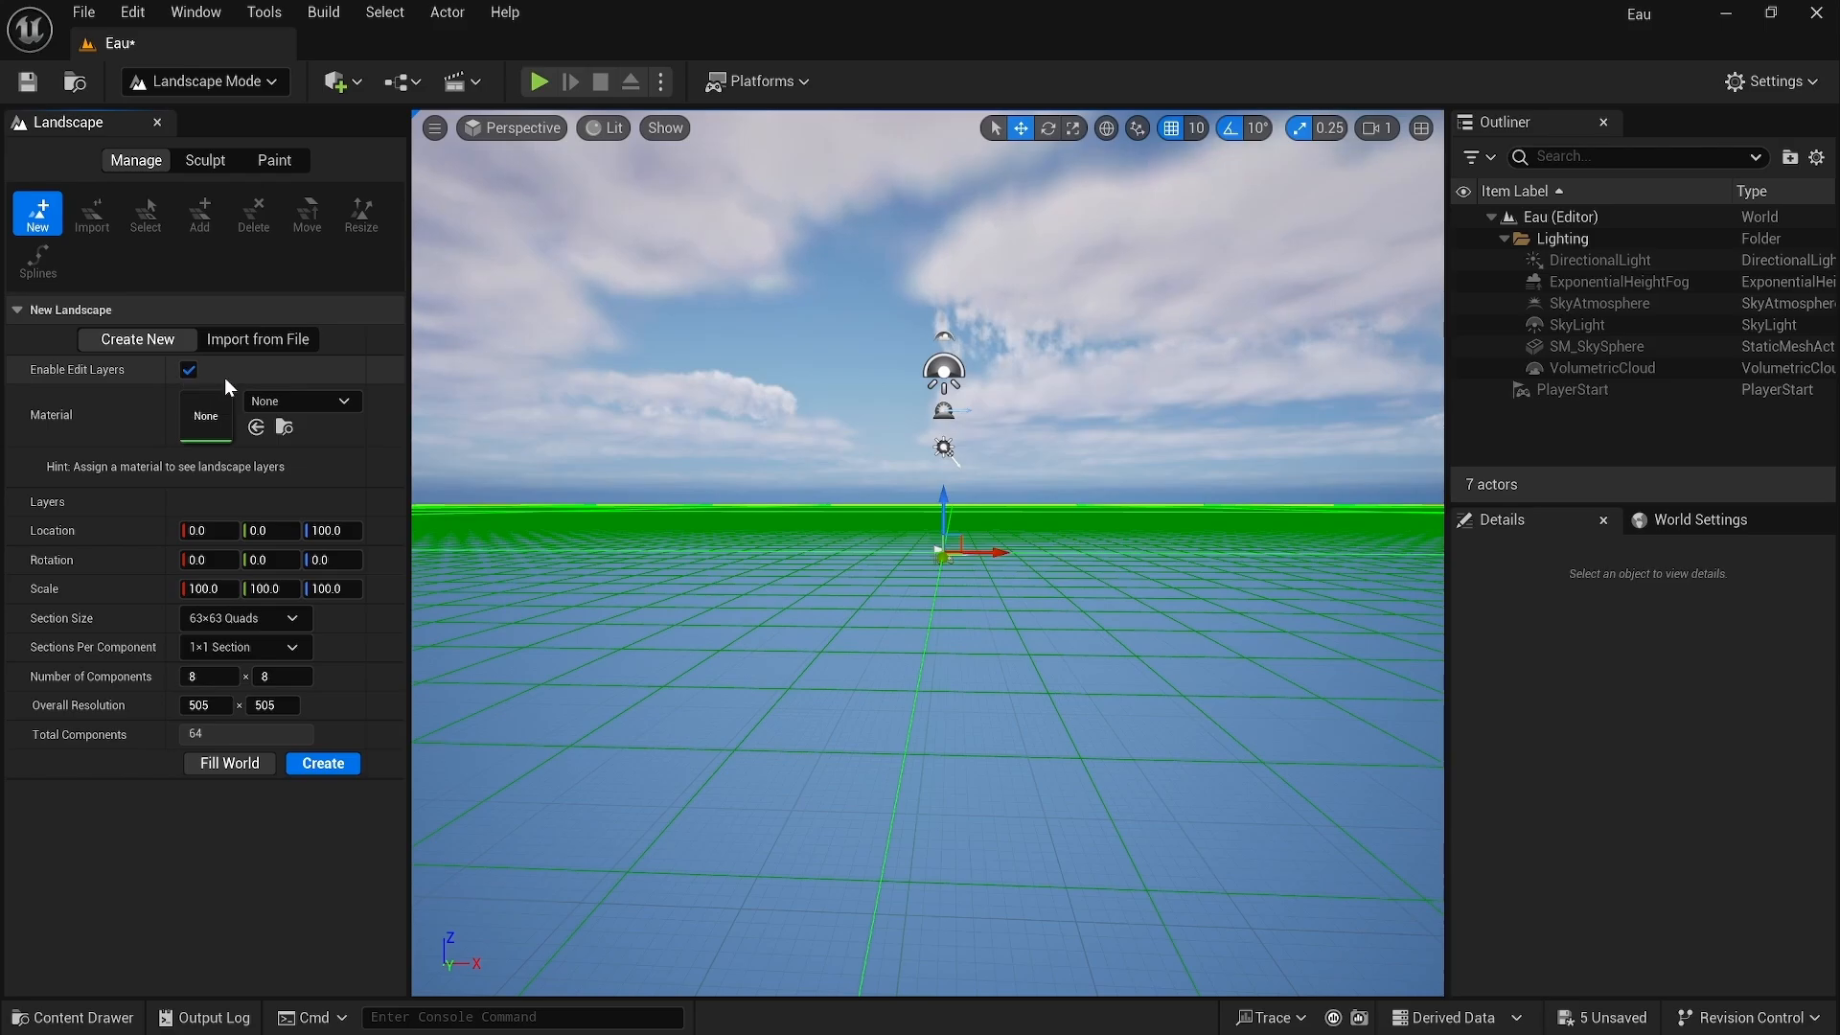
# Step: Assign the beach material MI_vletdha to the new landscape and set its Z location to 0
pyautogui.click(272, 403)
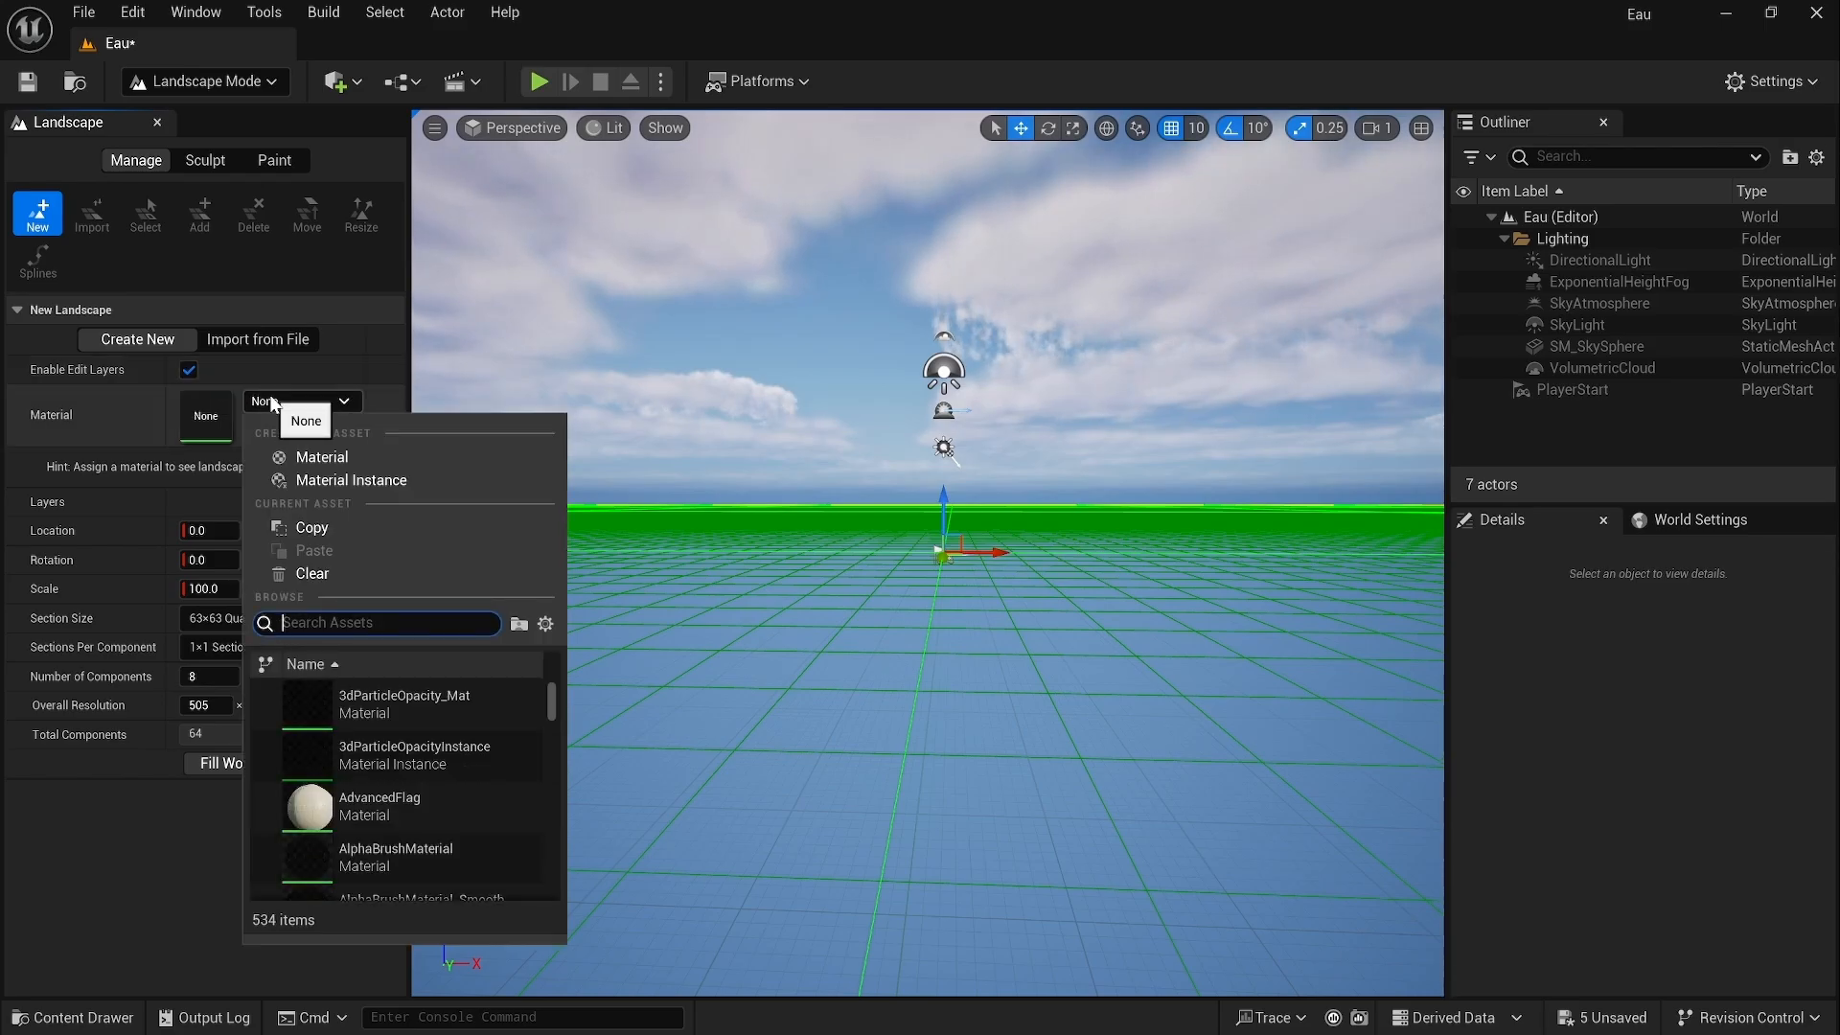
pyautogui.write('beach')
pyautogui.click(338, 697)
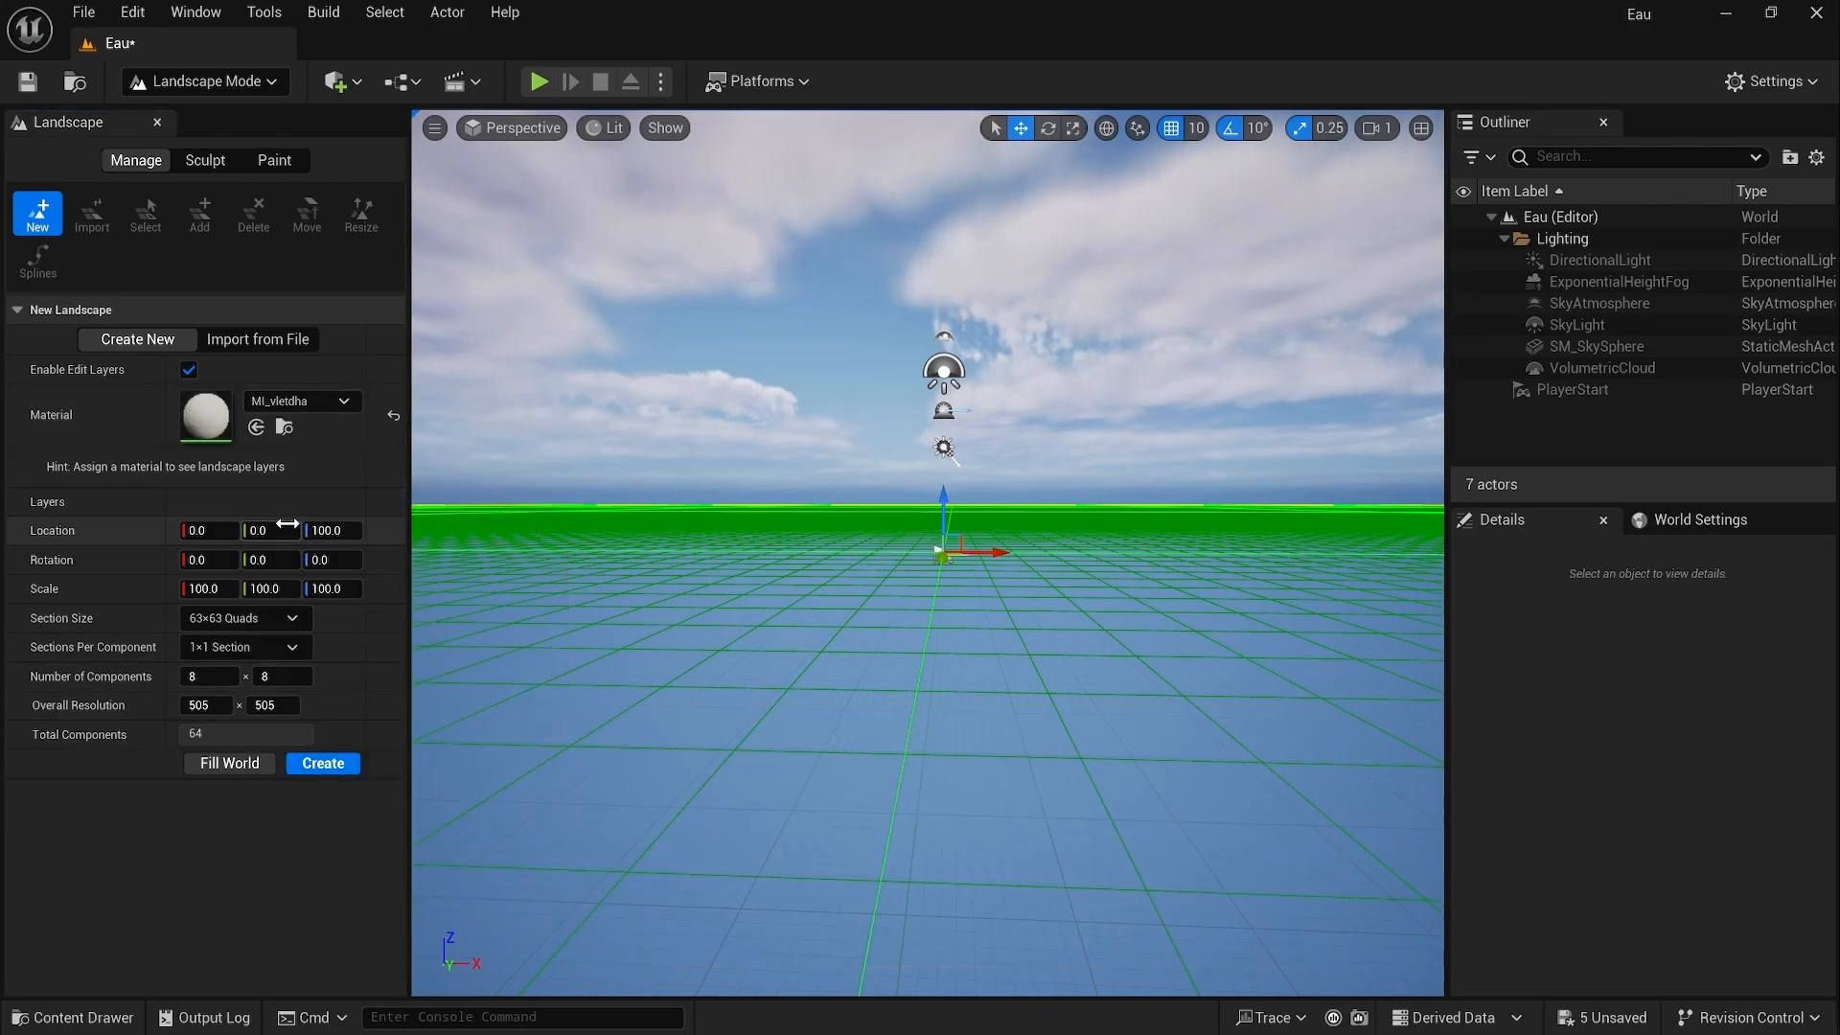
pyautogui.click(327, 530)
pyautogui.write('0')
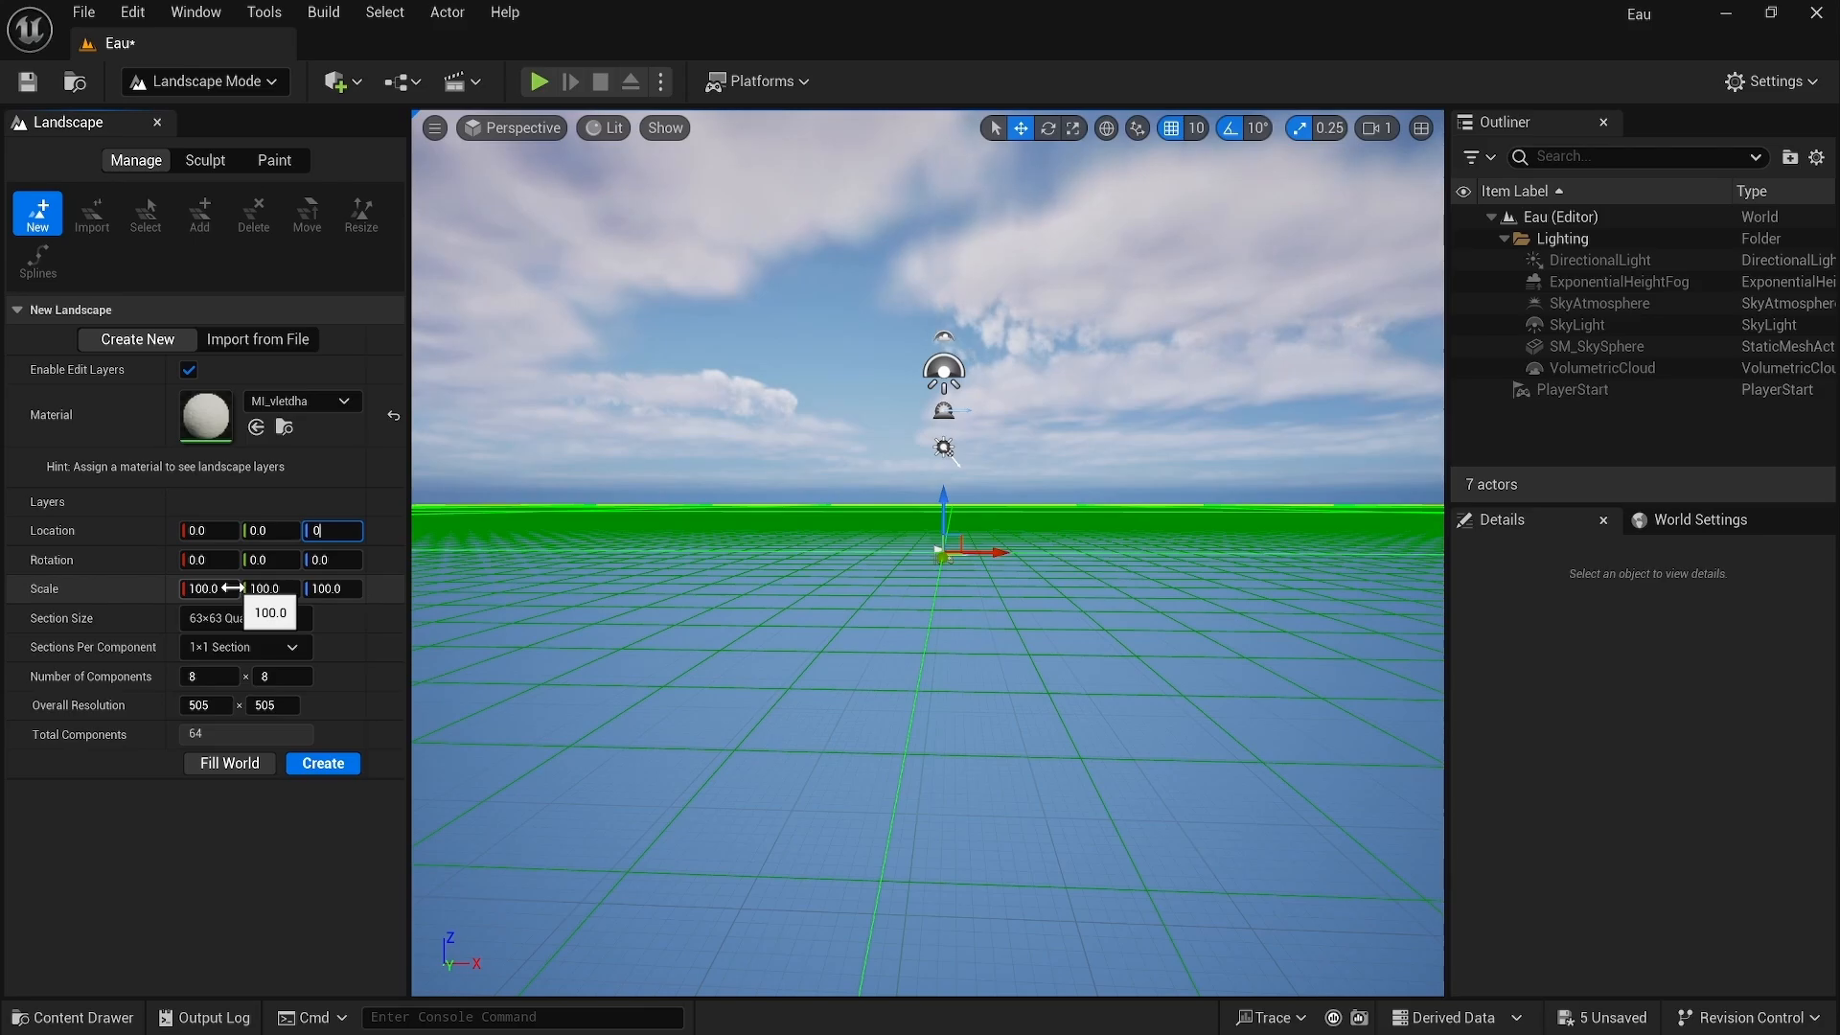
# Step: Set the landscape section size to 127×127 Quads and create the landscape
pyautogui.click(243, 618)
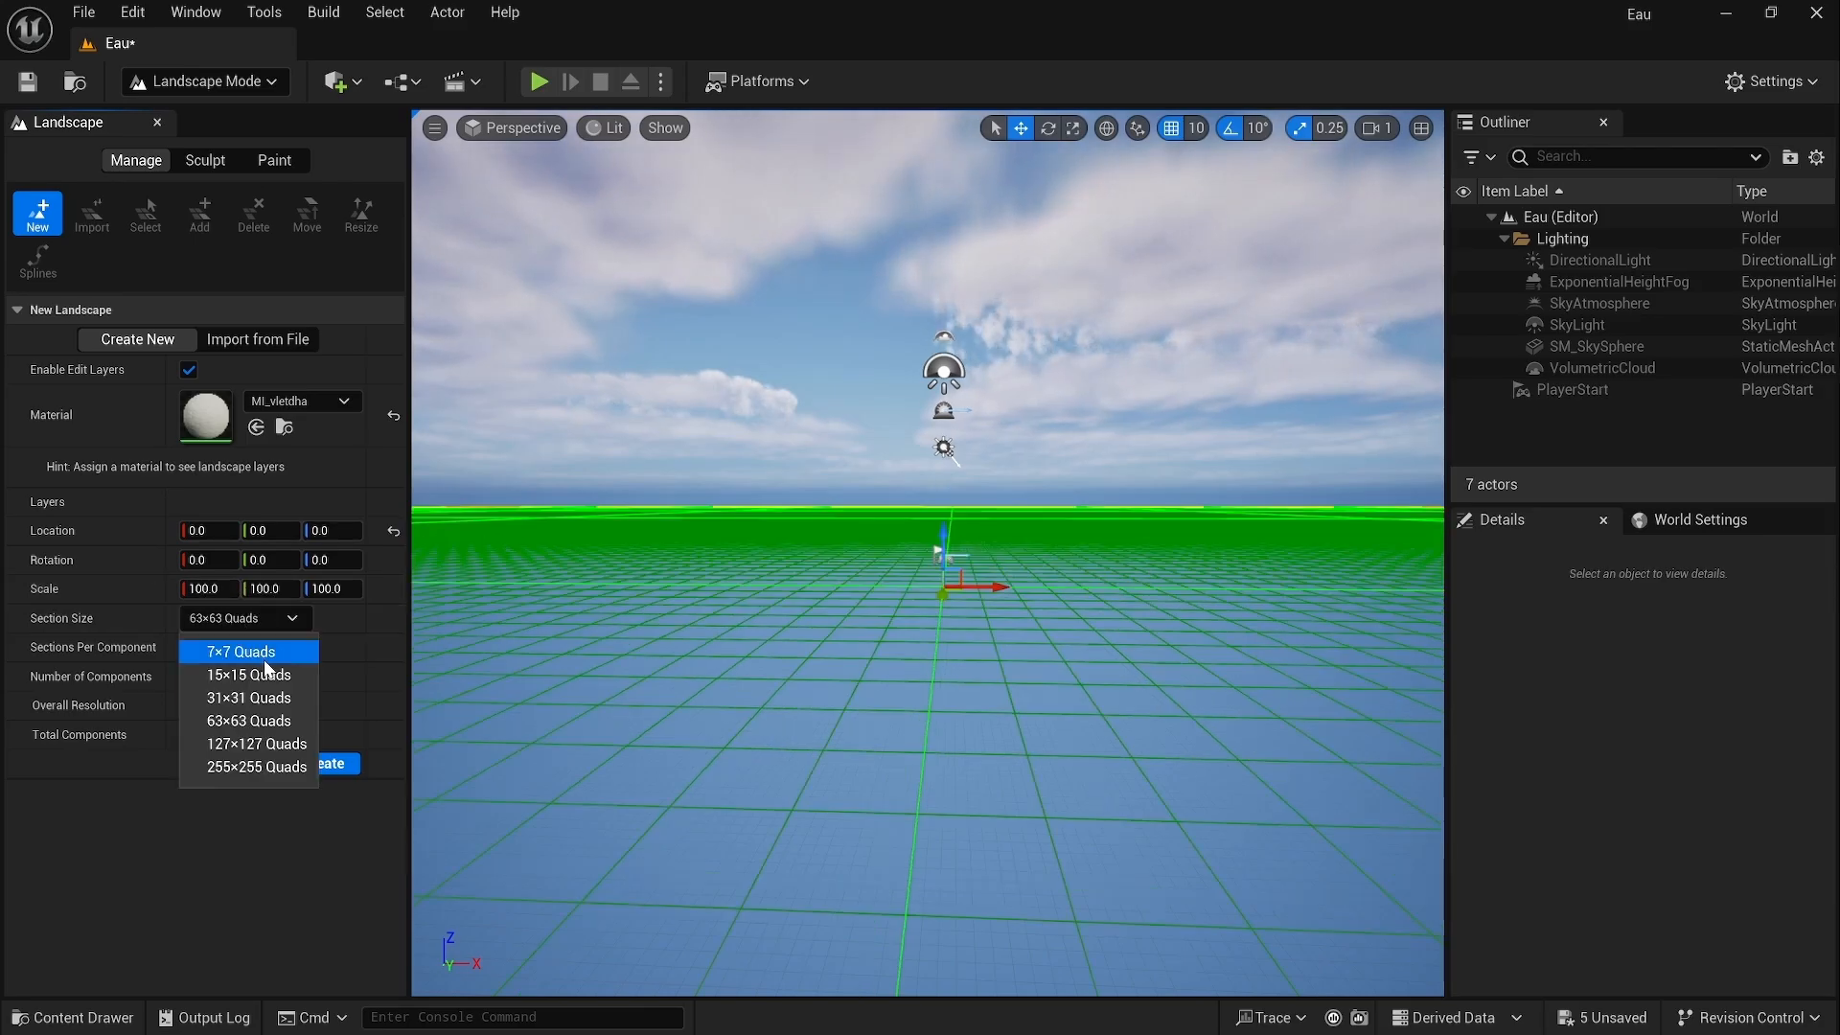
pyautogui.click(255, 743)
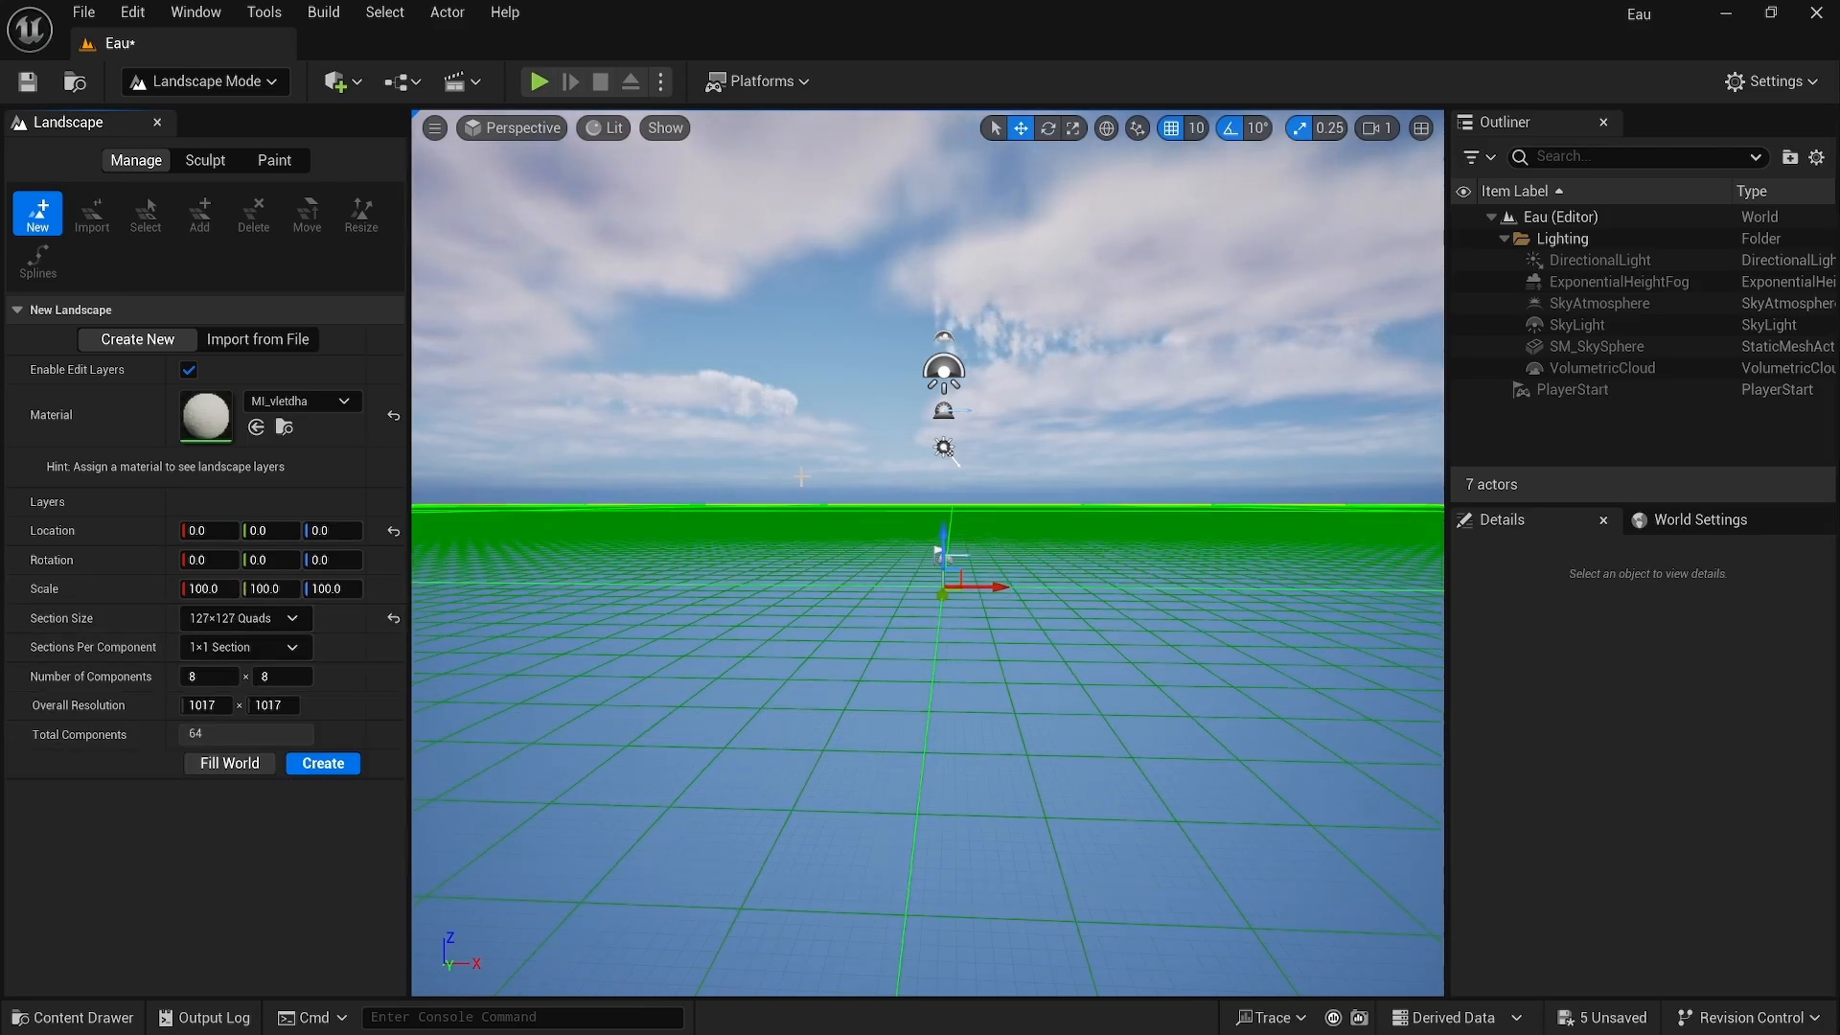
pyautogui.click(323, 763)
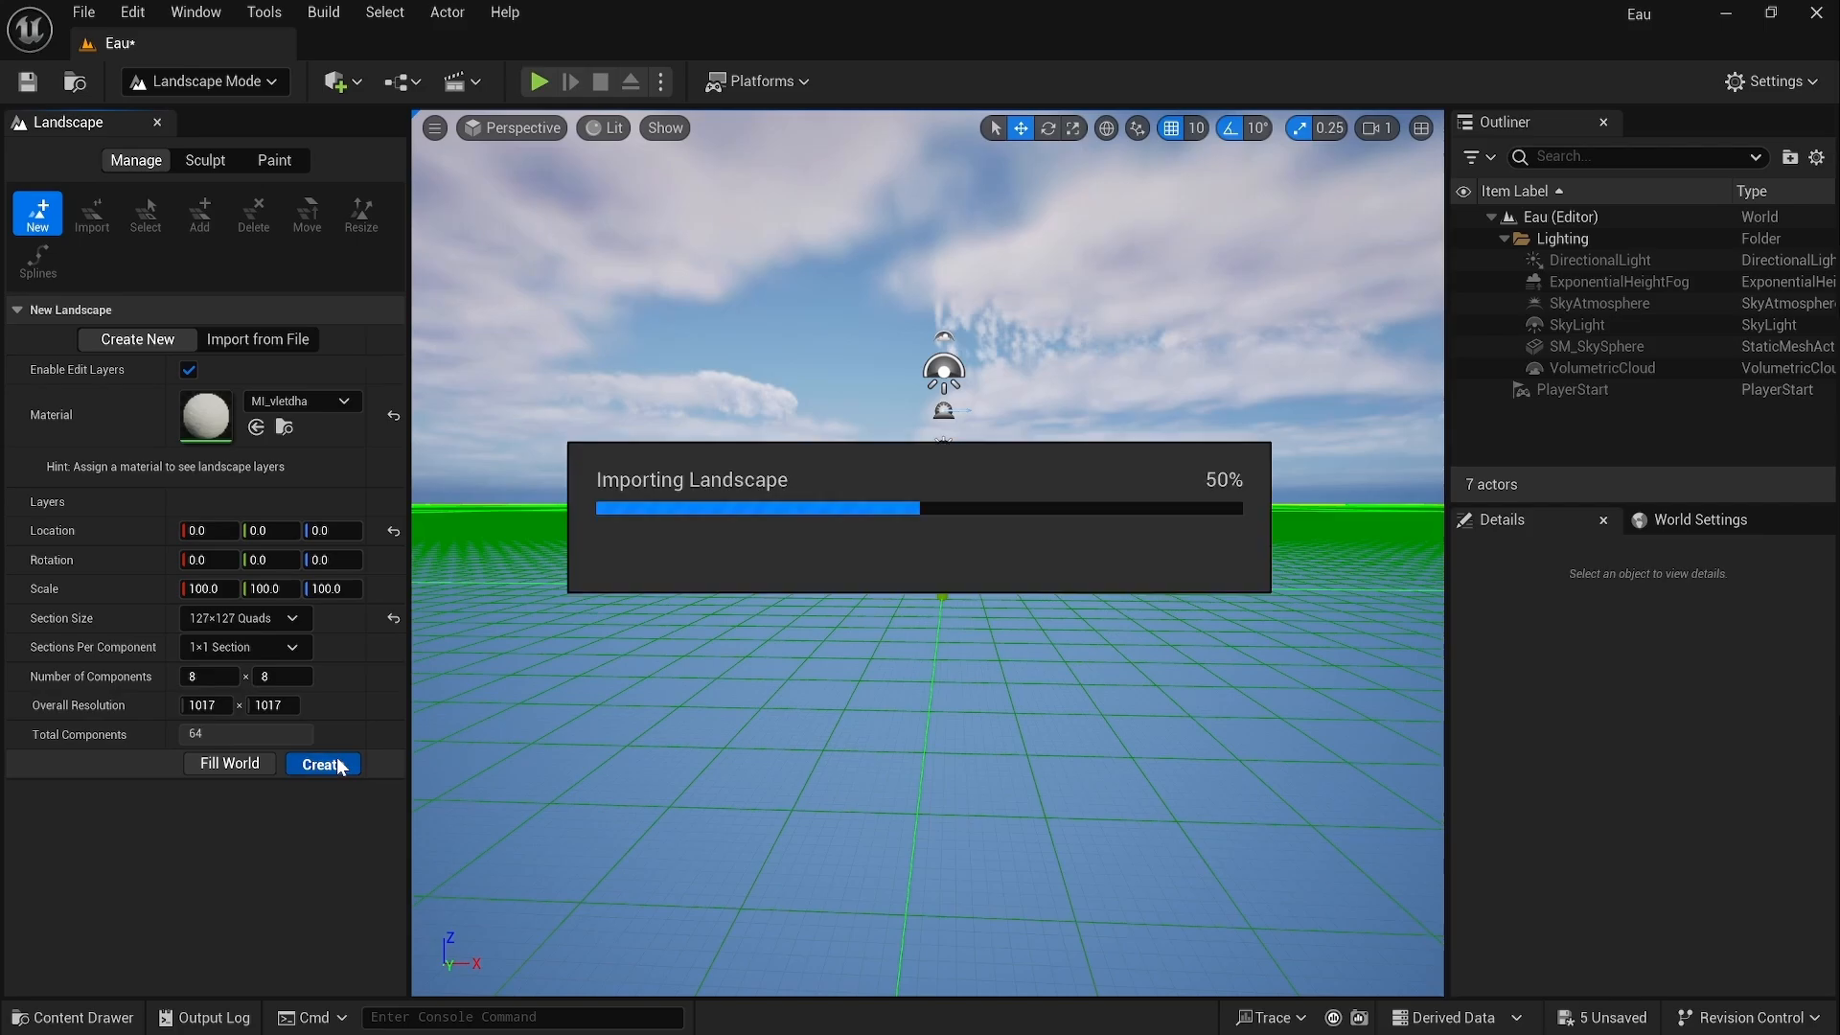
pyautogui.moveTo(1185, 488); pyautogui.dragTo(1162, 489, button='right')
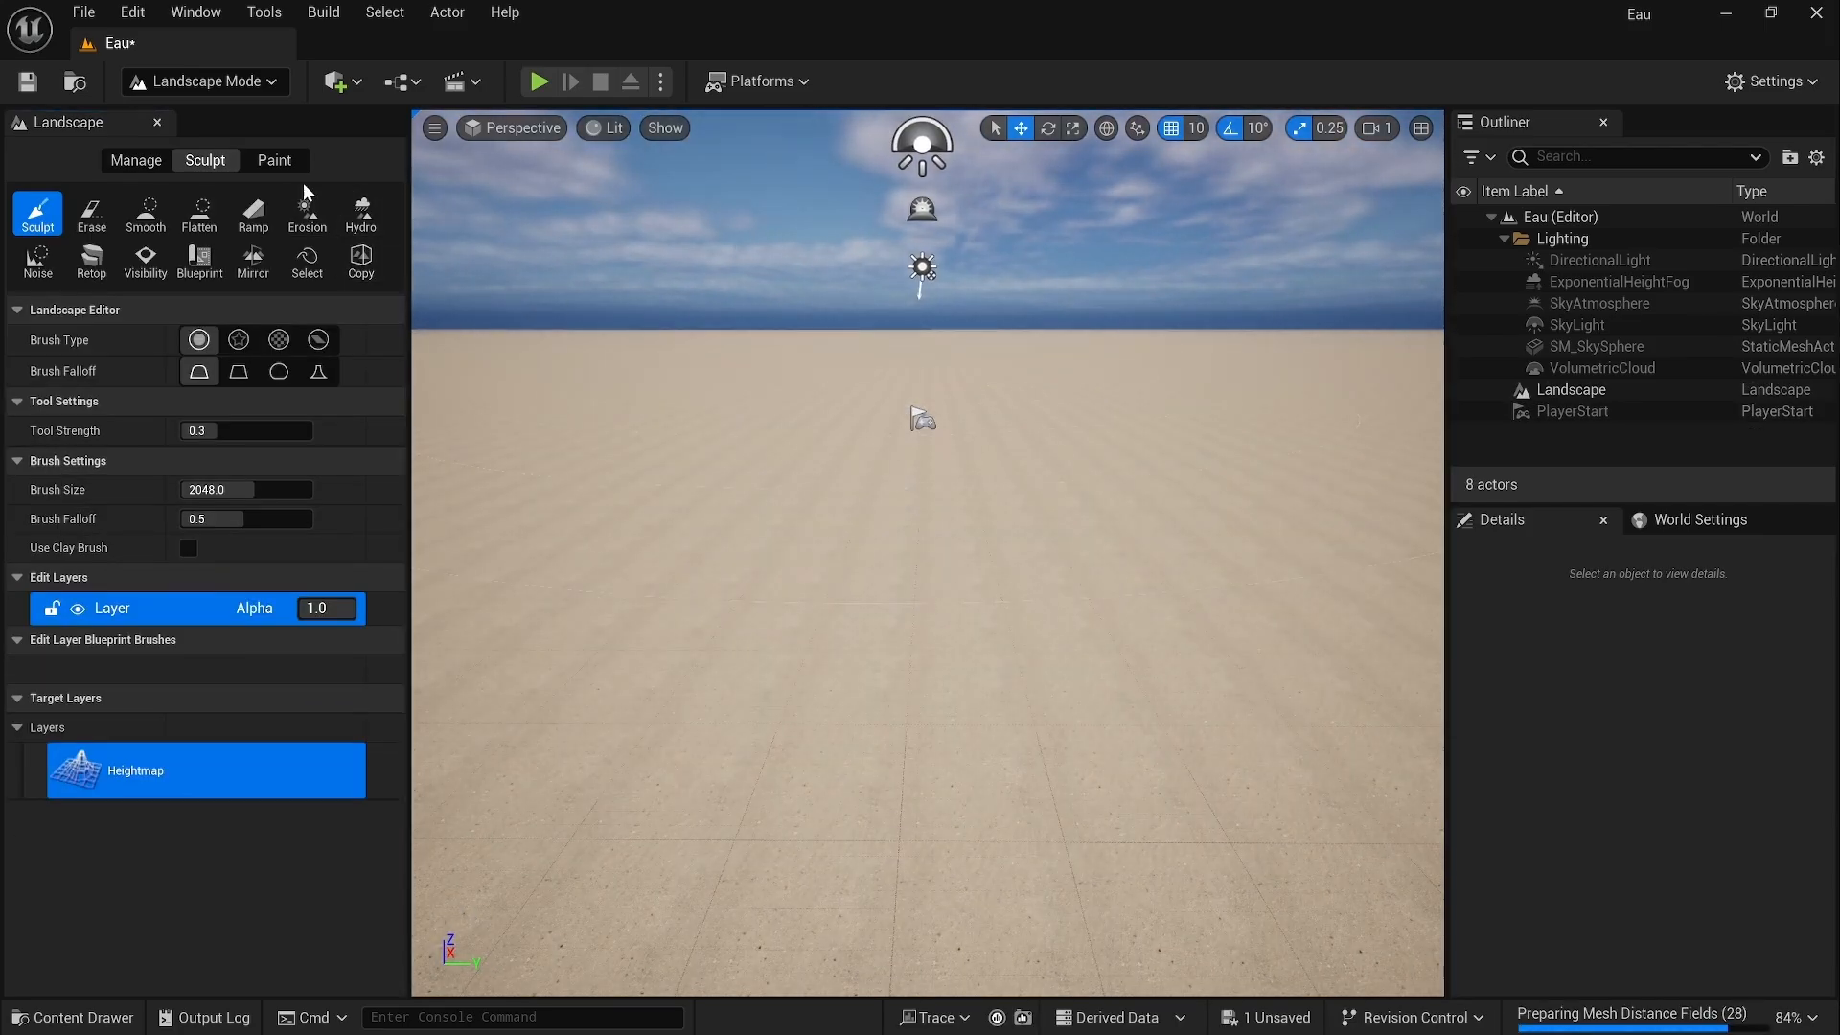
# Step: Return to Selection mode and place a Water Body Ocean actor from the quick add search for water
pyautogui.click(263, 91)
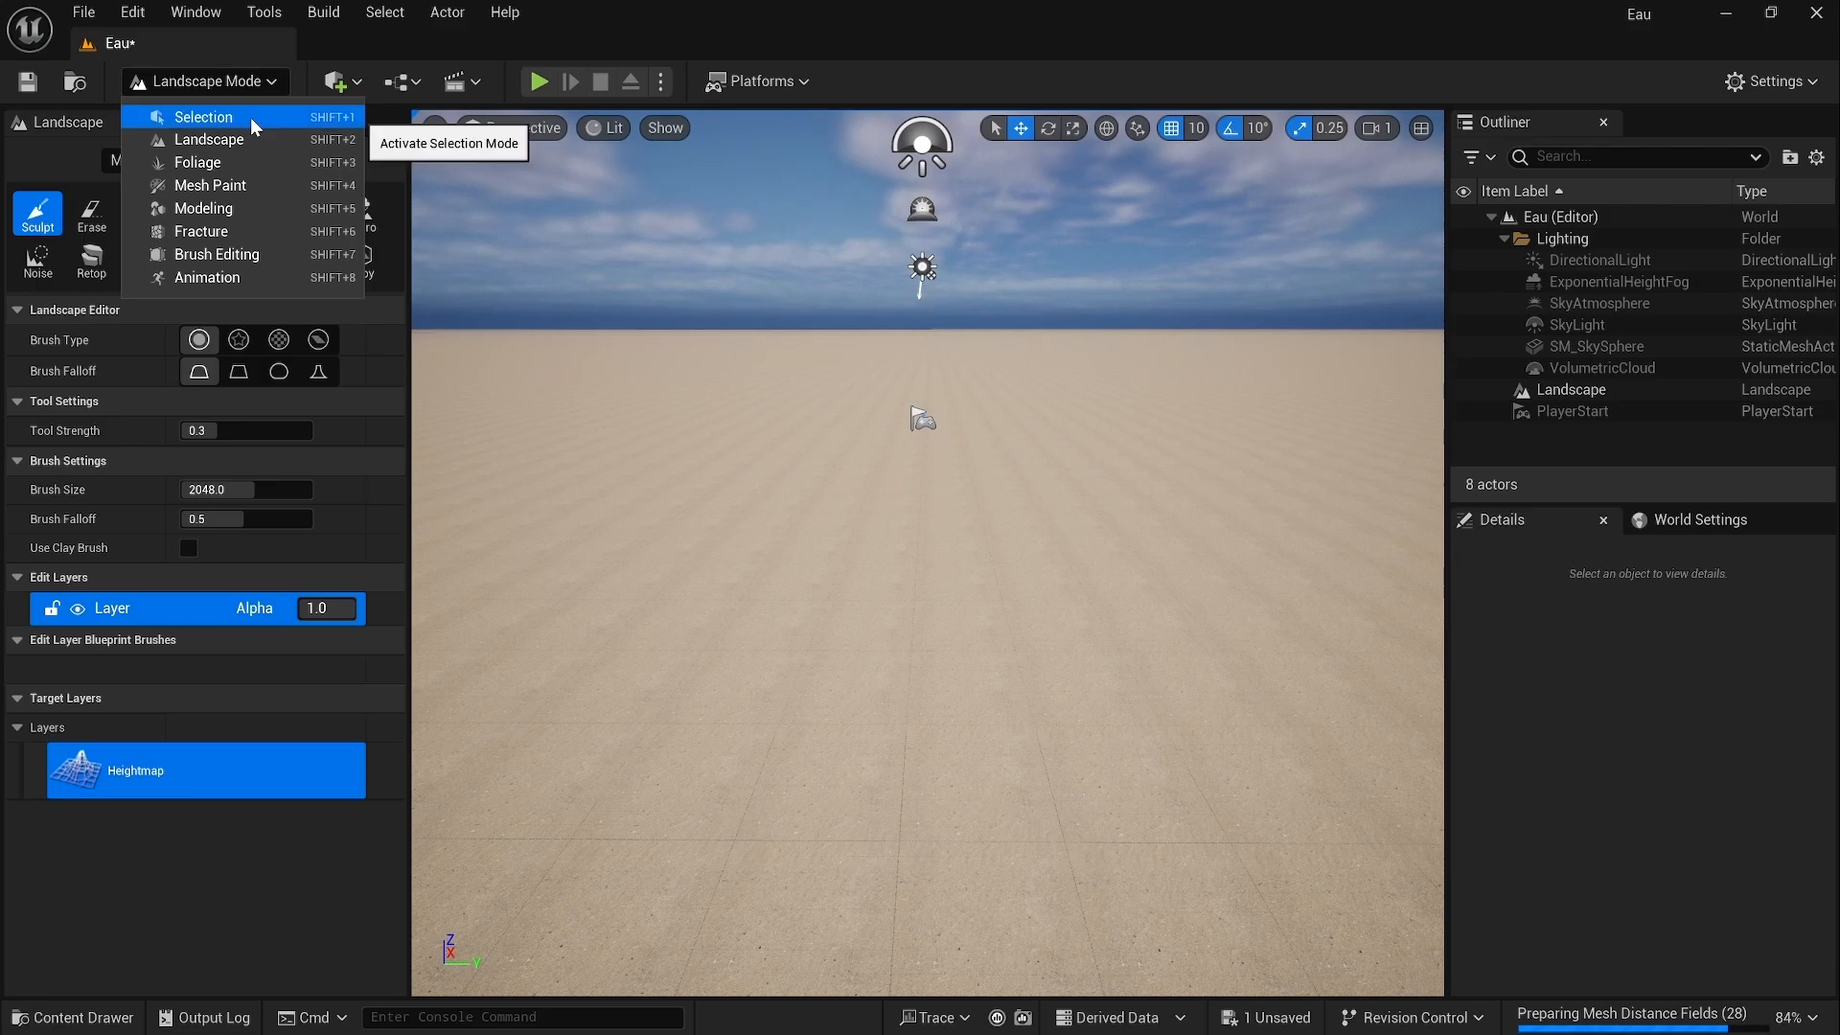
pyautogui.click(250, 117)
pyautogui.click(330, 87)
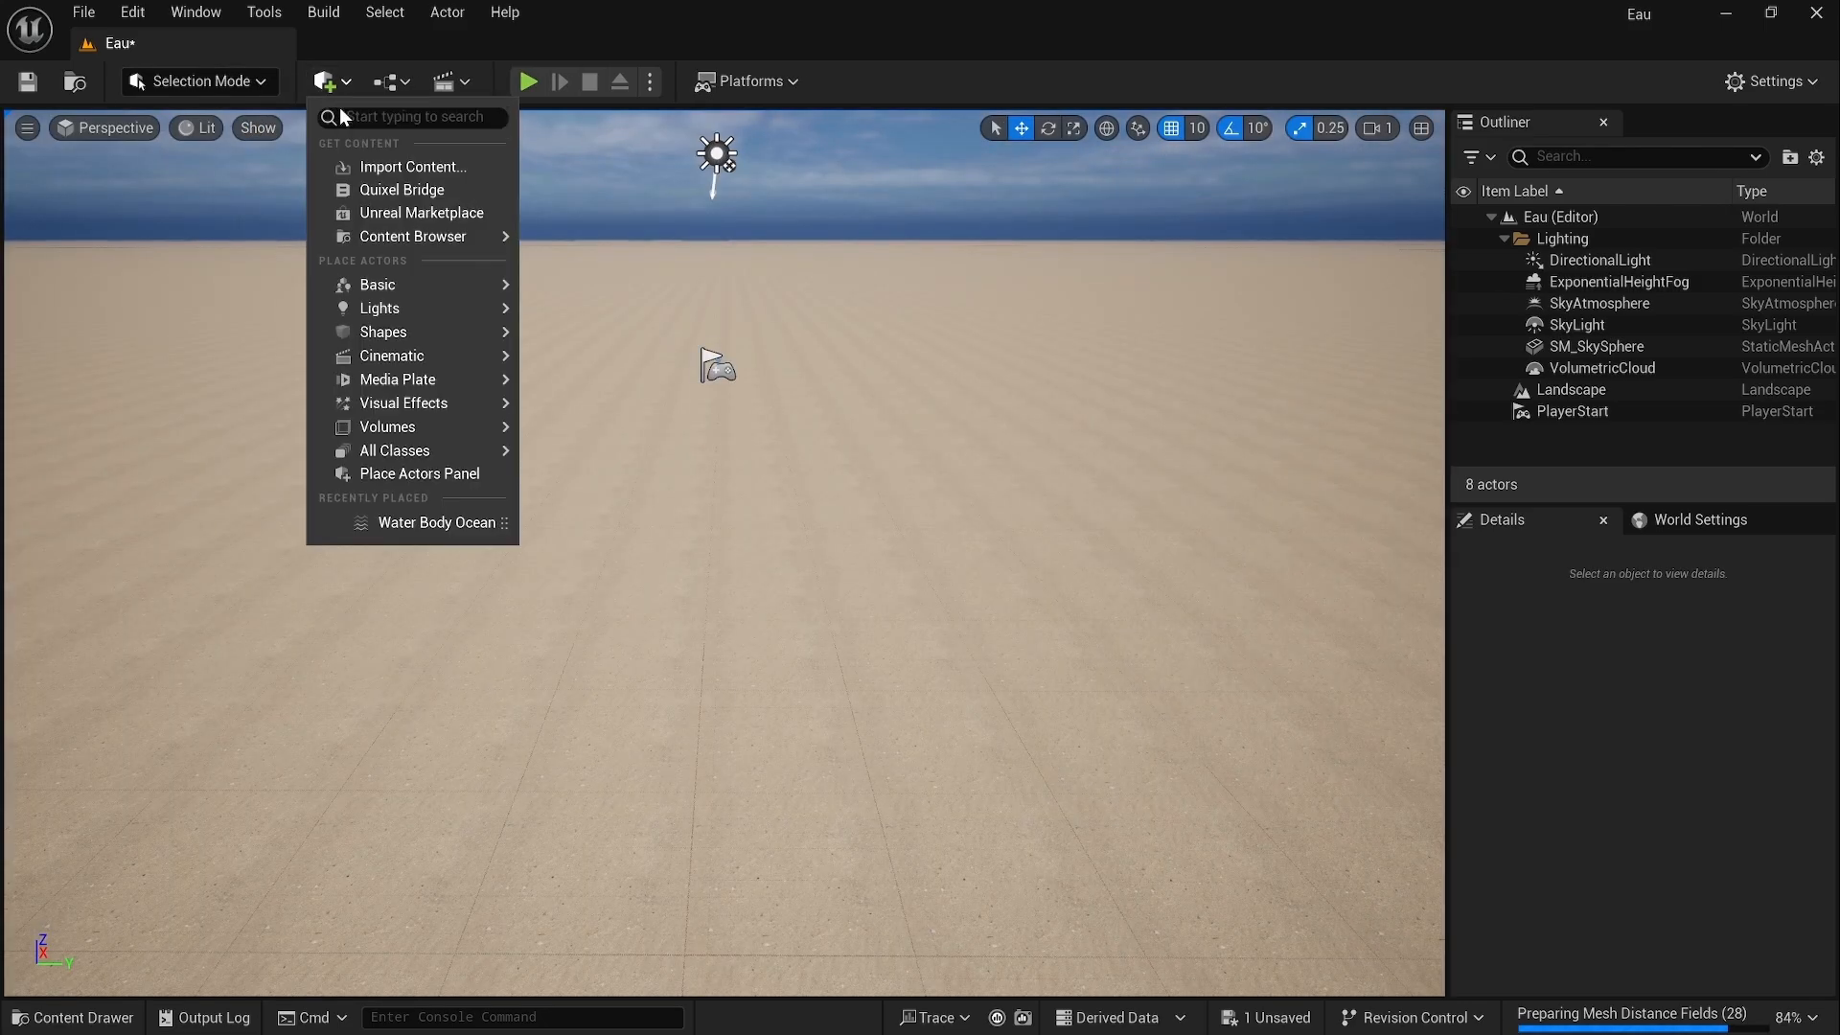
pyautogui.write('water')
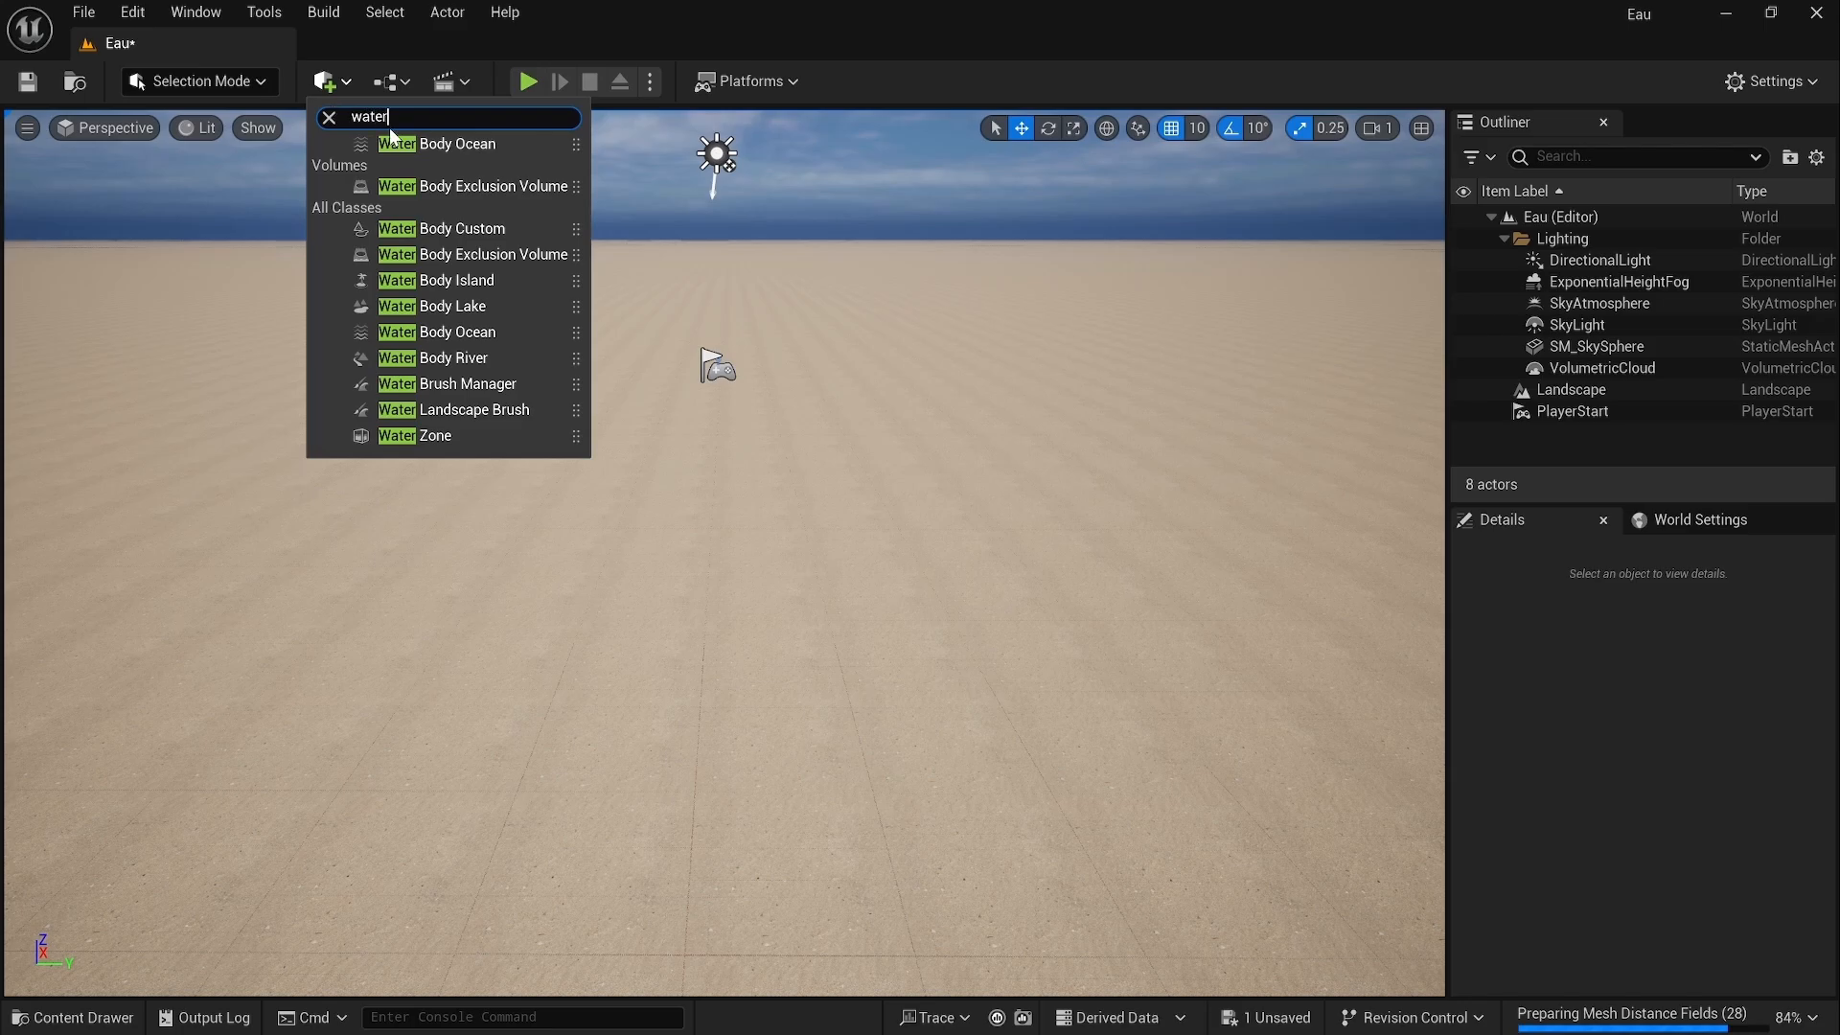
pyautogui.click(449, 144)
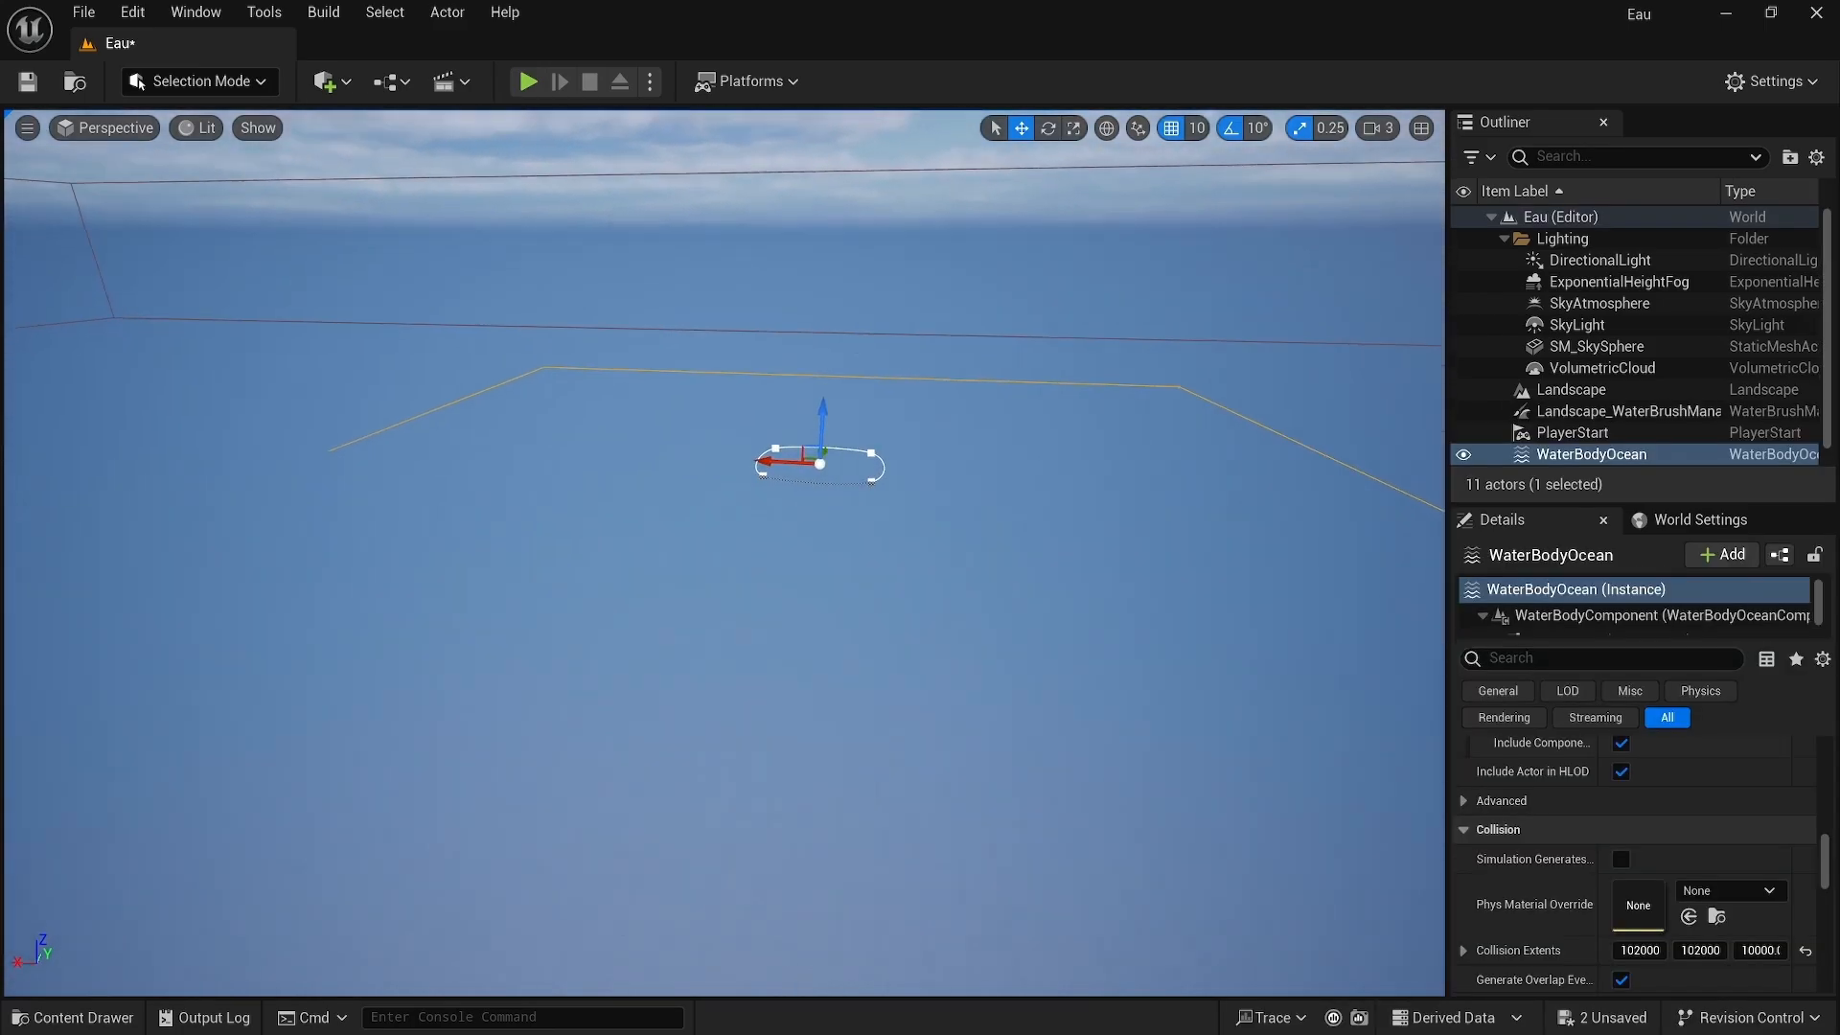
# Step: Reset the ocean body's location to its default value
pyautogui.moveTo(780, 350)
pyautogui.mouseDown(button='right')
pyautogui.moveTo(866, 366)
pyautogui.moveTo(757, 351)
pyautogui.mouseUp(button='right')
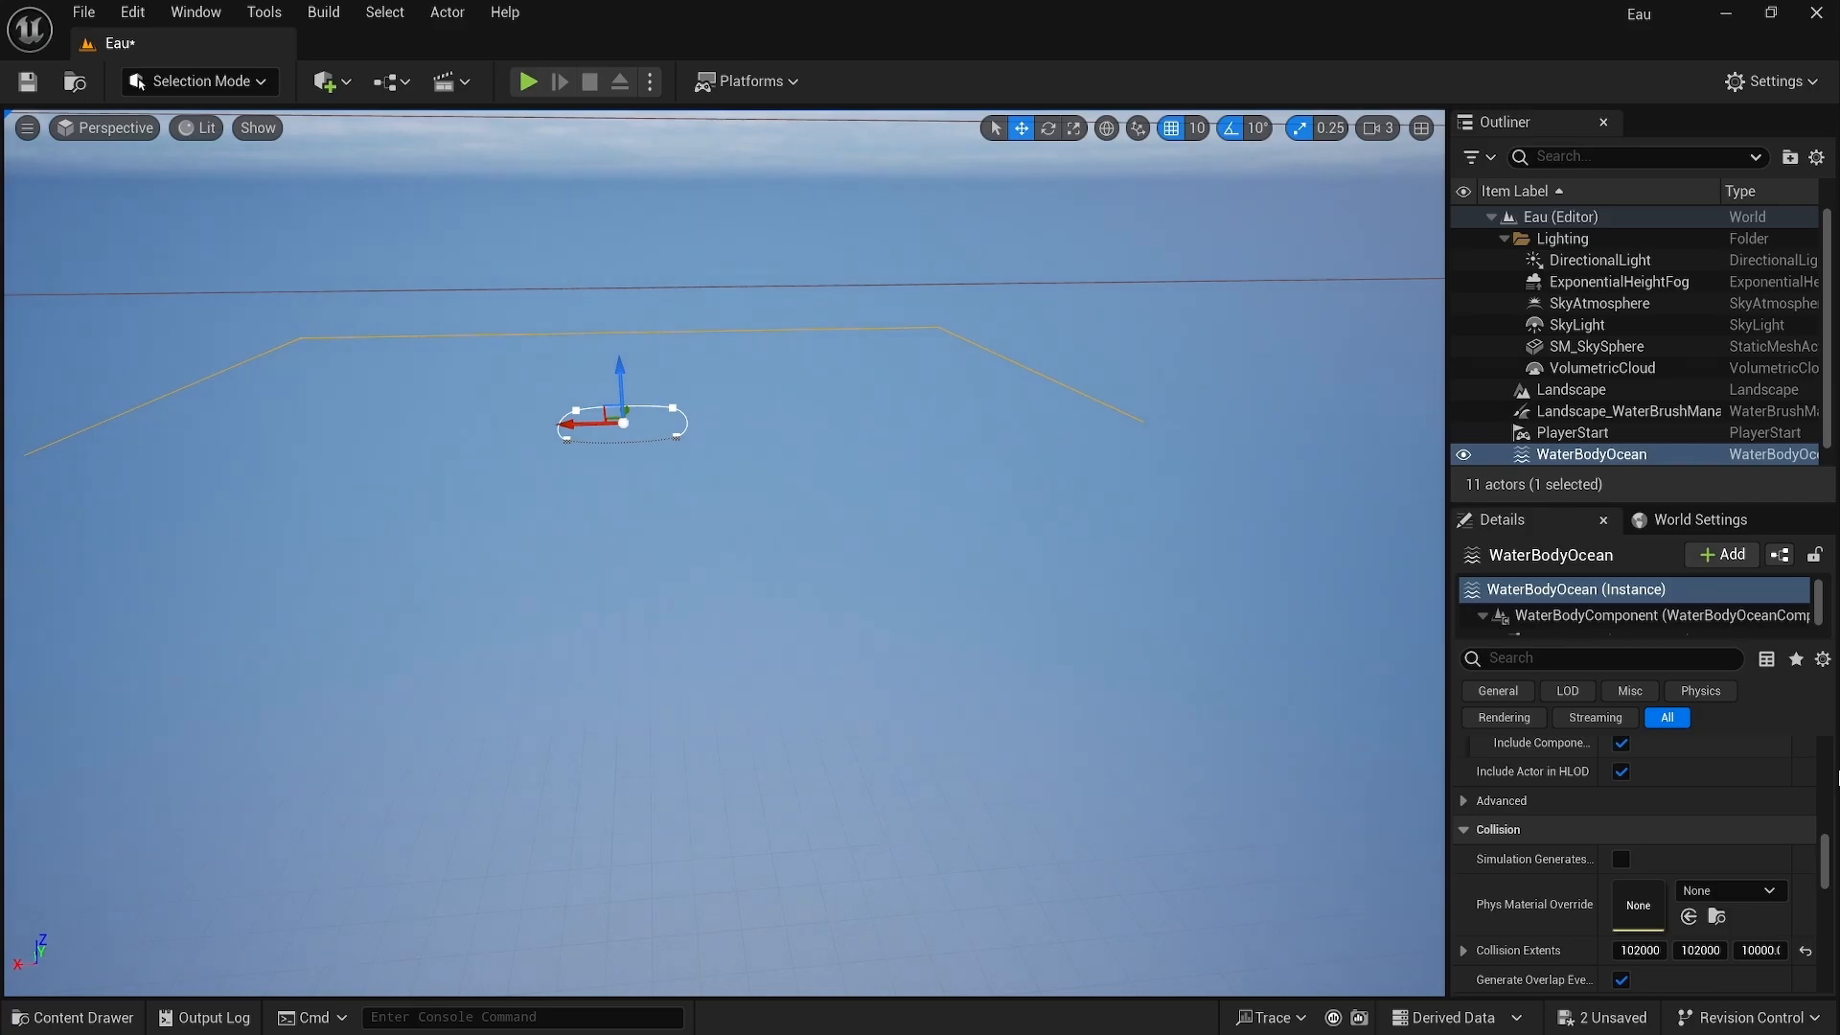
pyautogui.scroll(-10, 1734, 810)
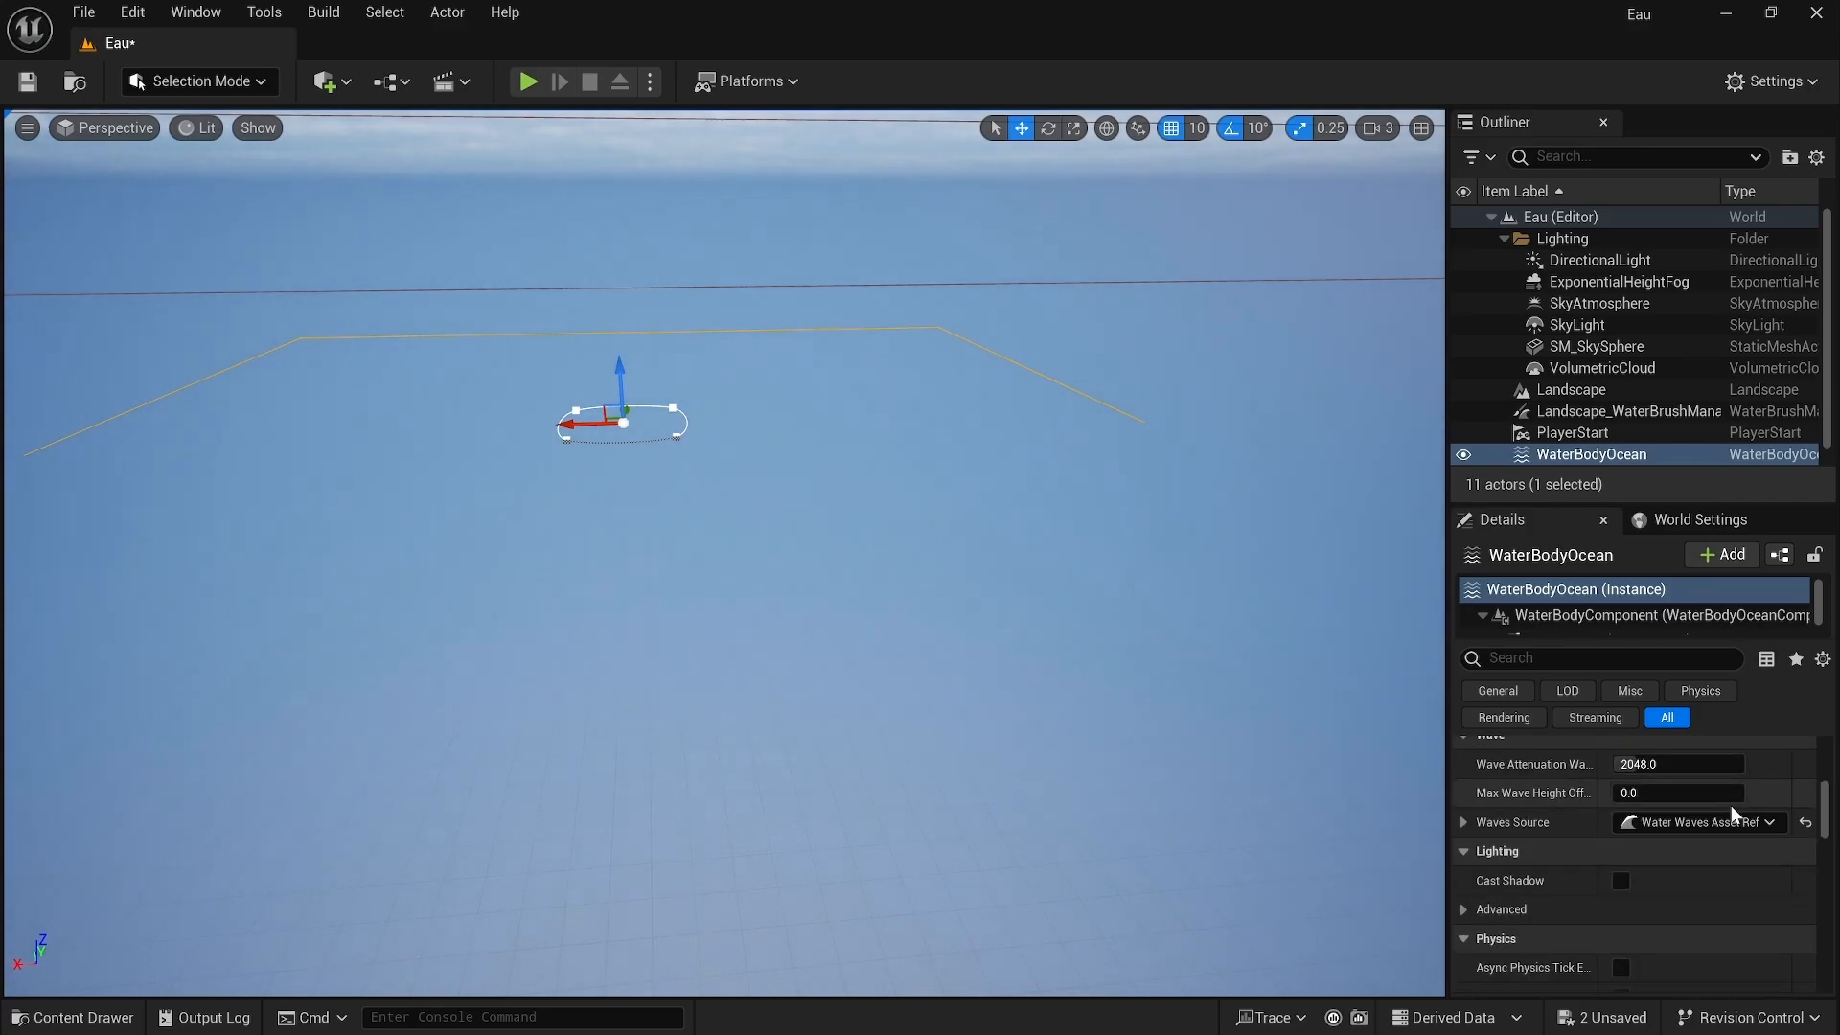
pyautogui.scroll(10, 1730, 805)
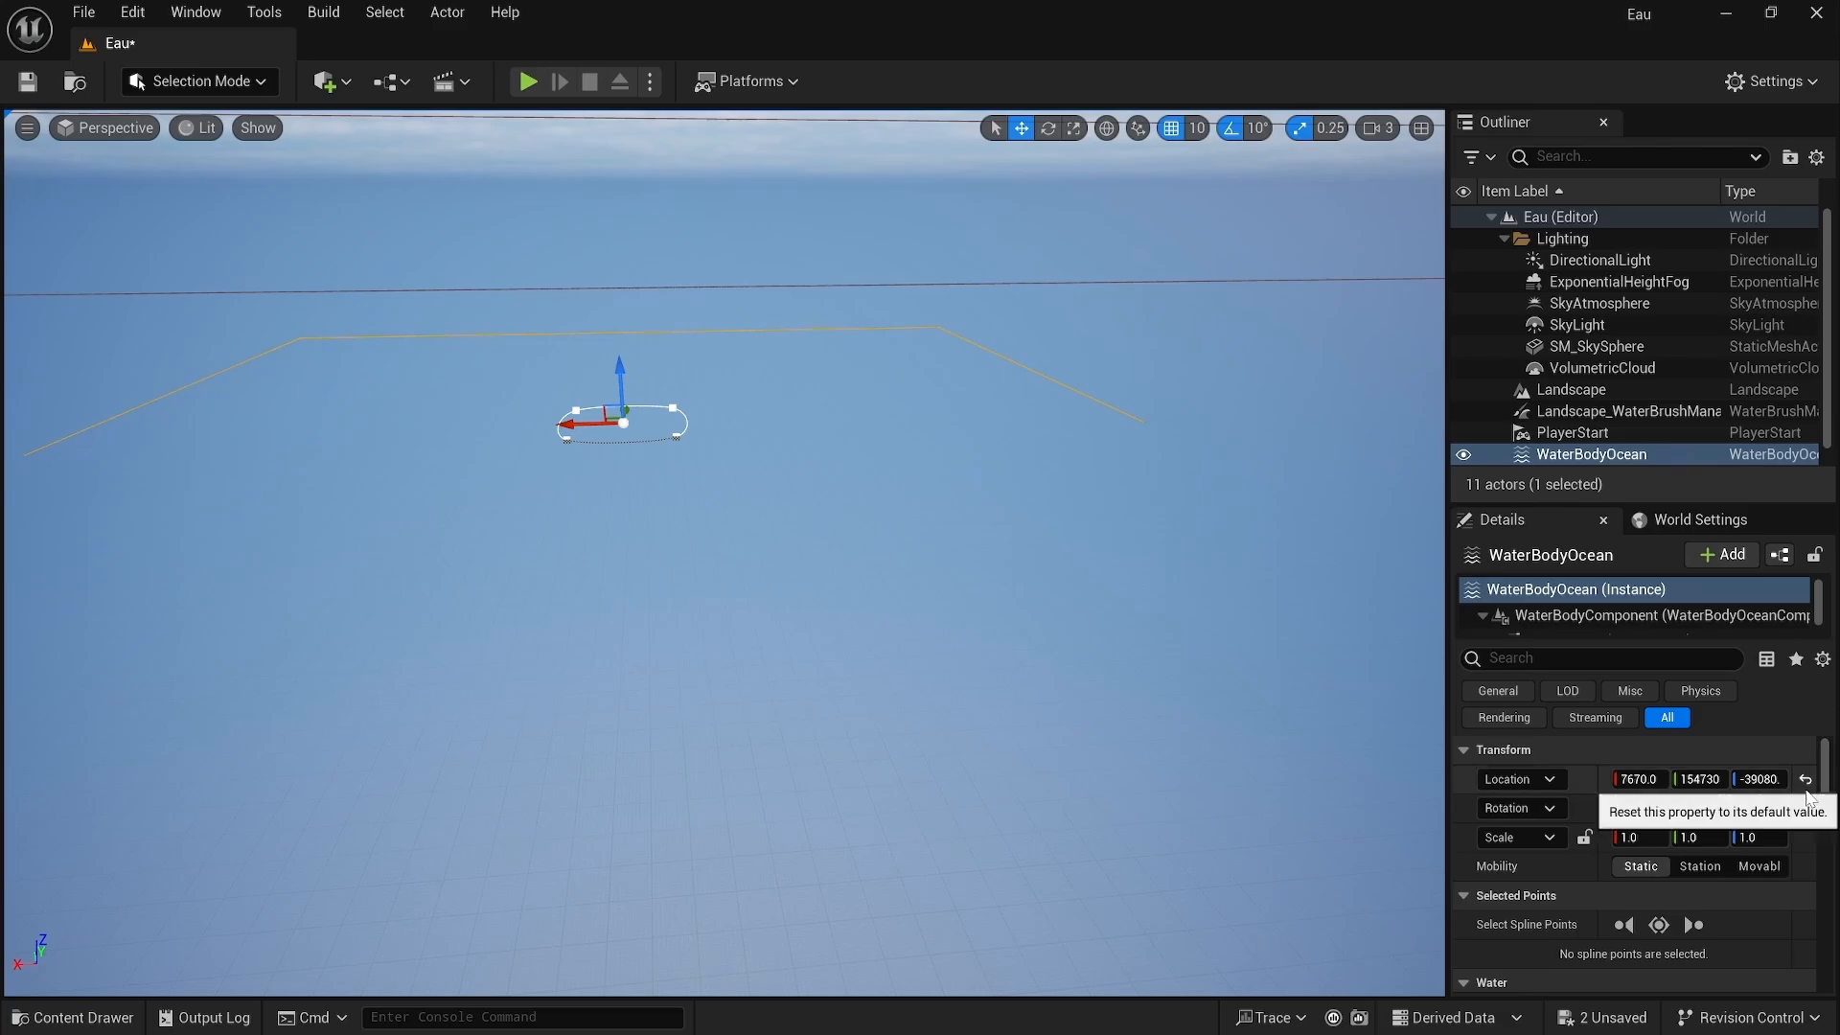
pyautogui.click(1806, 781)
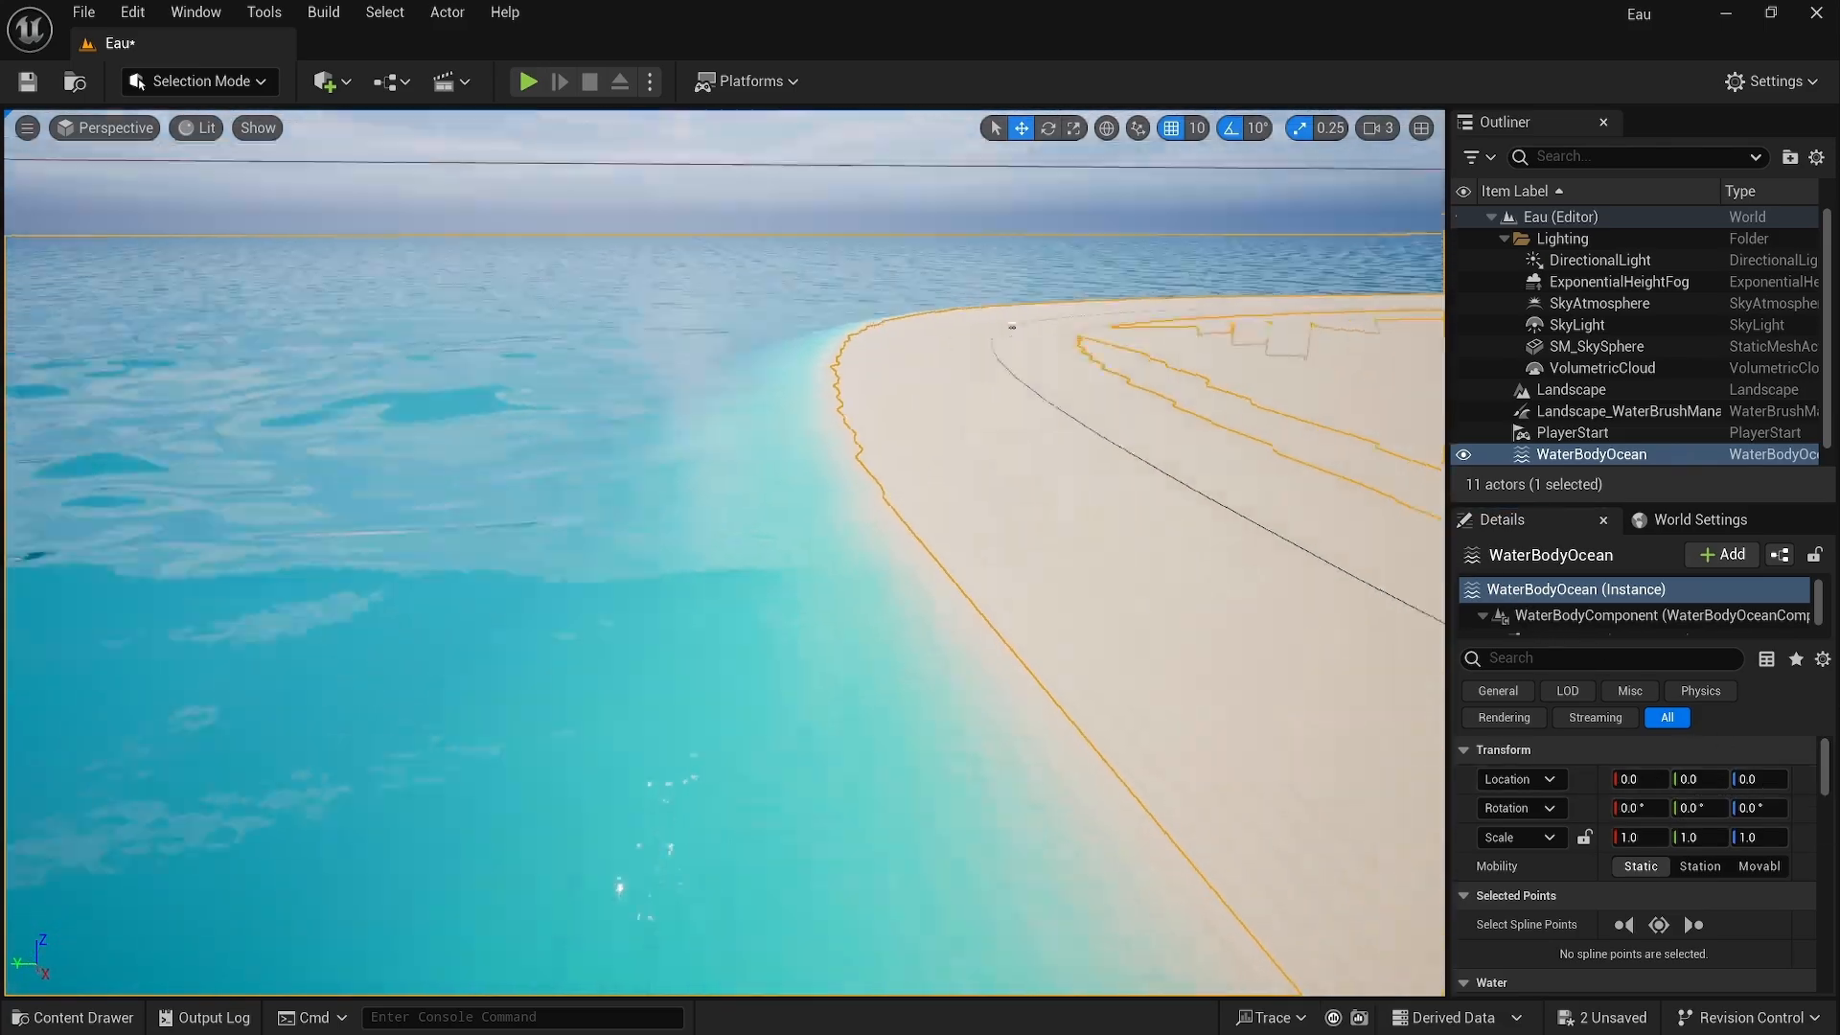
# Step: Move the ocean body along X to about -1140
pyautogui.moveTo(725, 554); pyautogui.dragTo(695, 608, button='right')
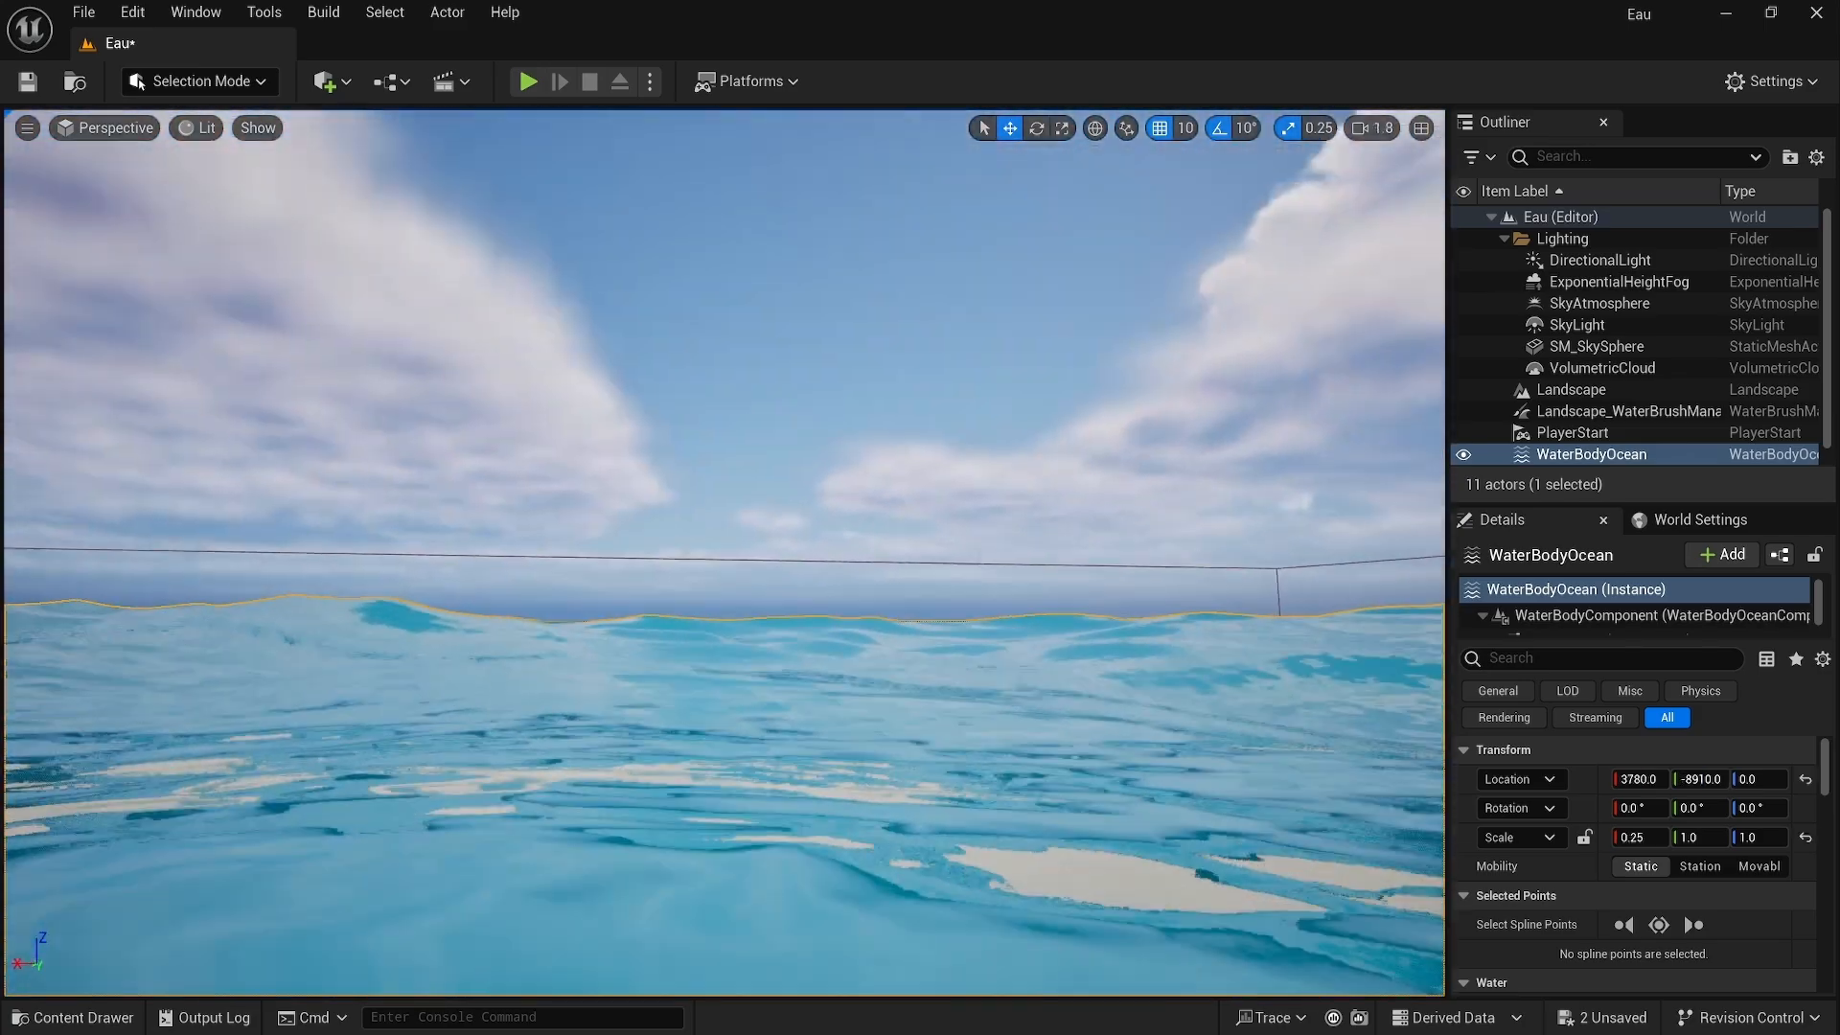
pyautogui.moveTo(725, 554); pyautogui.dragTo(1123, 507, button='right')
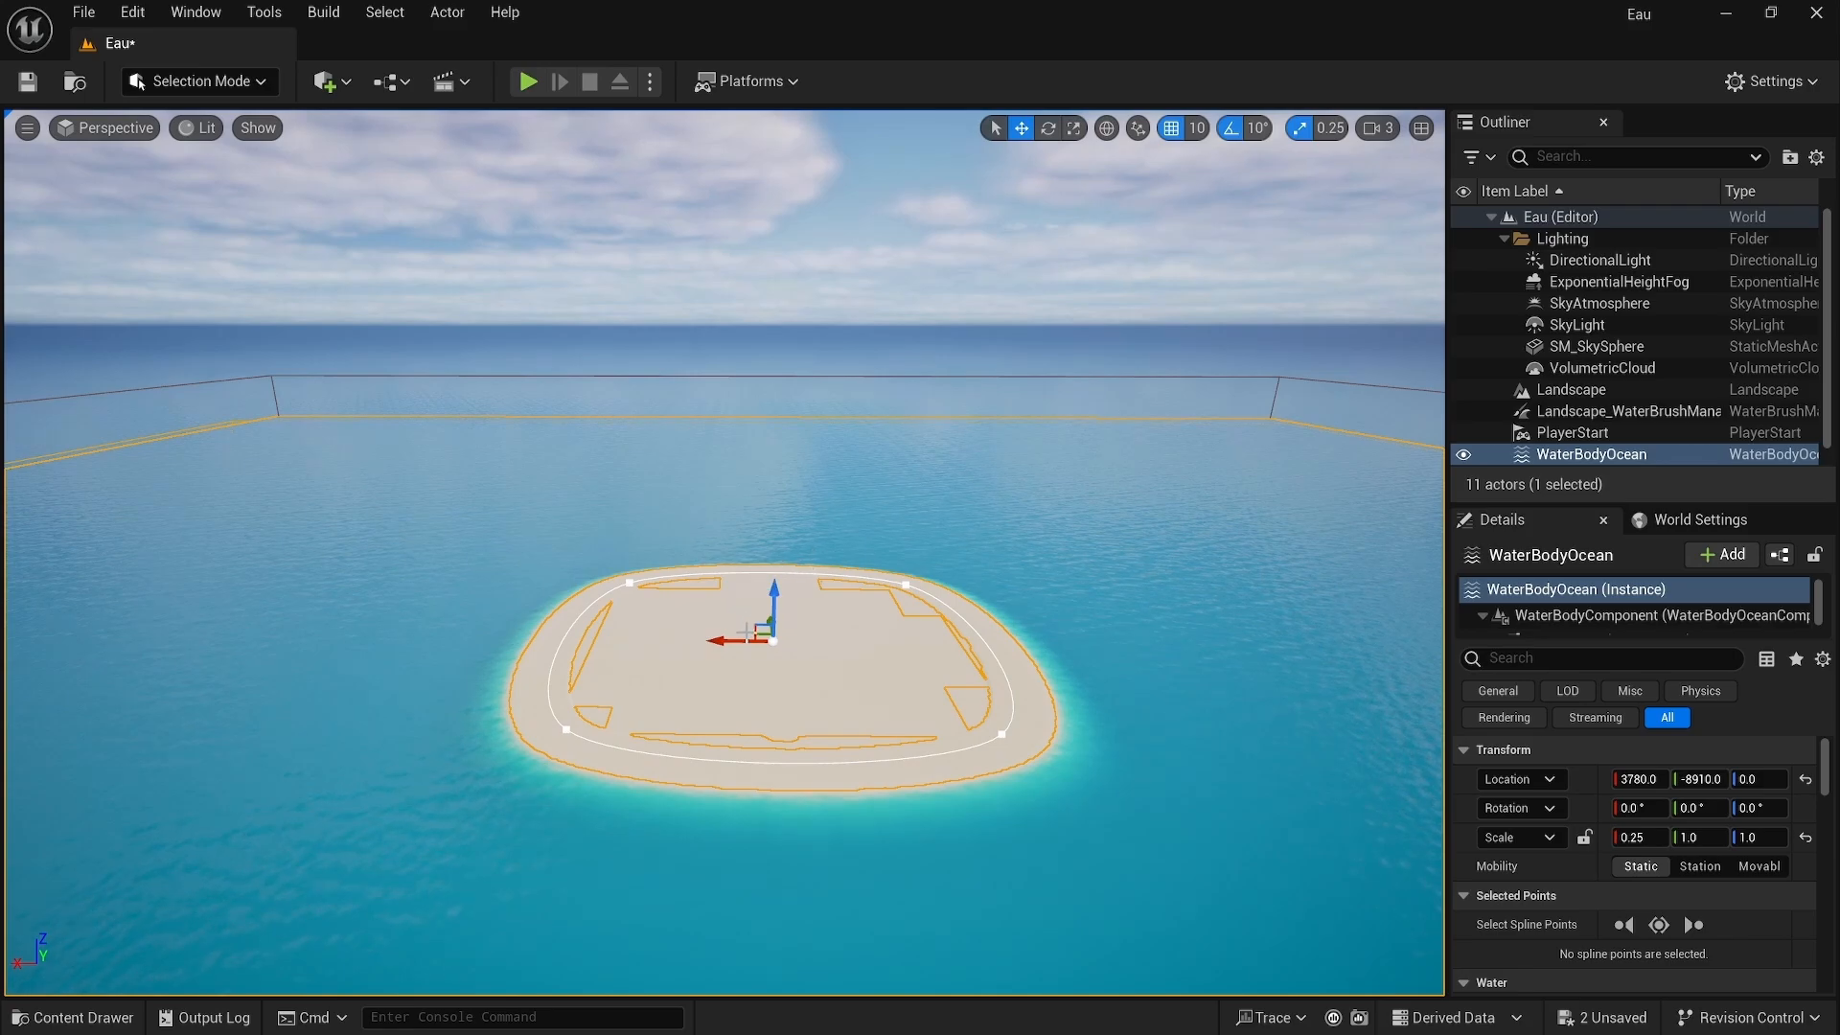
pyautogui.moveTo(747, 633); pyautogui.dragTo(826, 641)
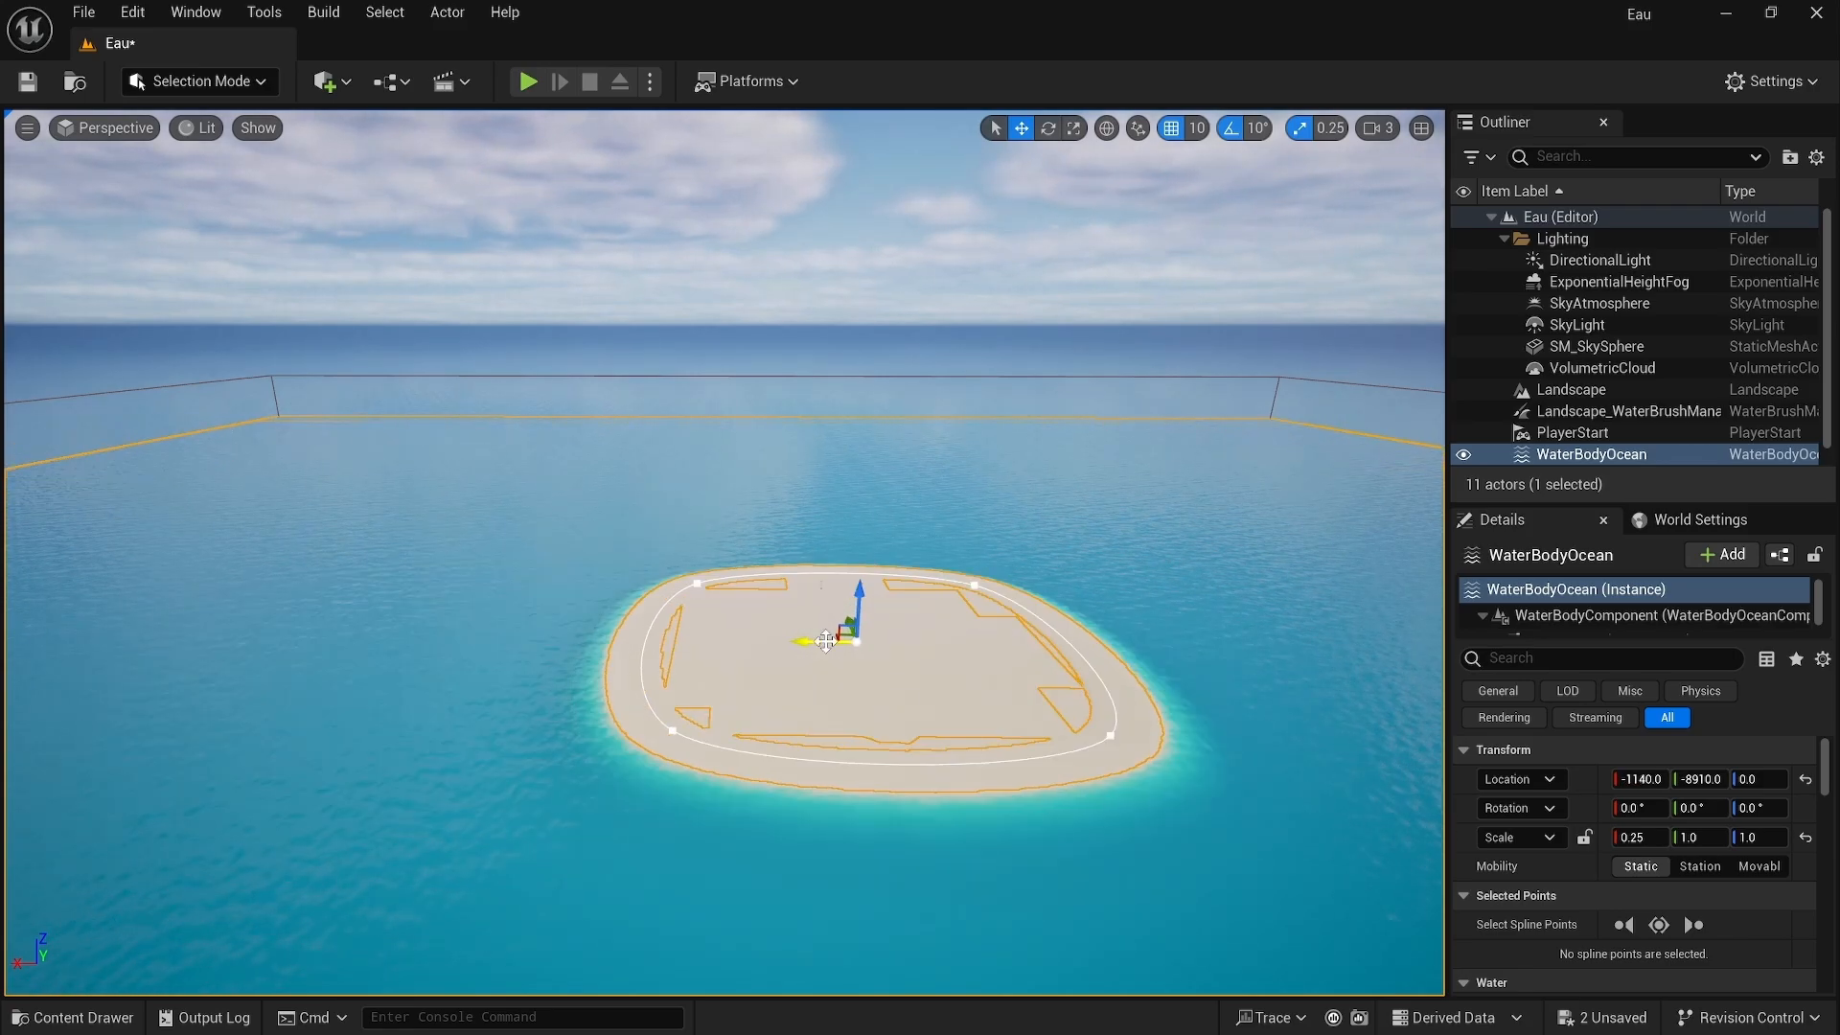
# Step: Try scaling the ocean body along X with the scale tool, then undo it
pyautogui.click(1074, 128)
pyautogui.moveTo(838, 654); pyautogui.dragTo(860, 657)
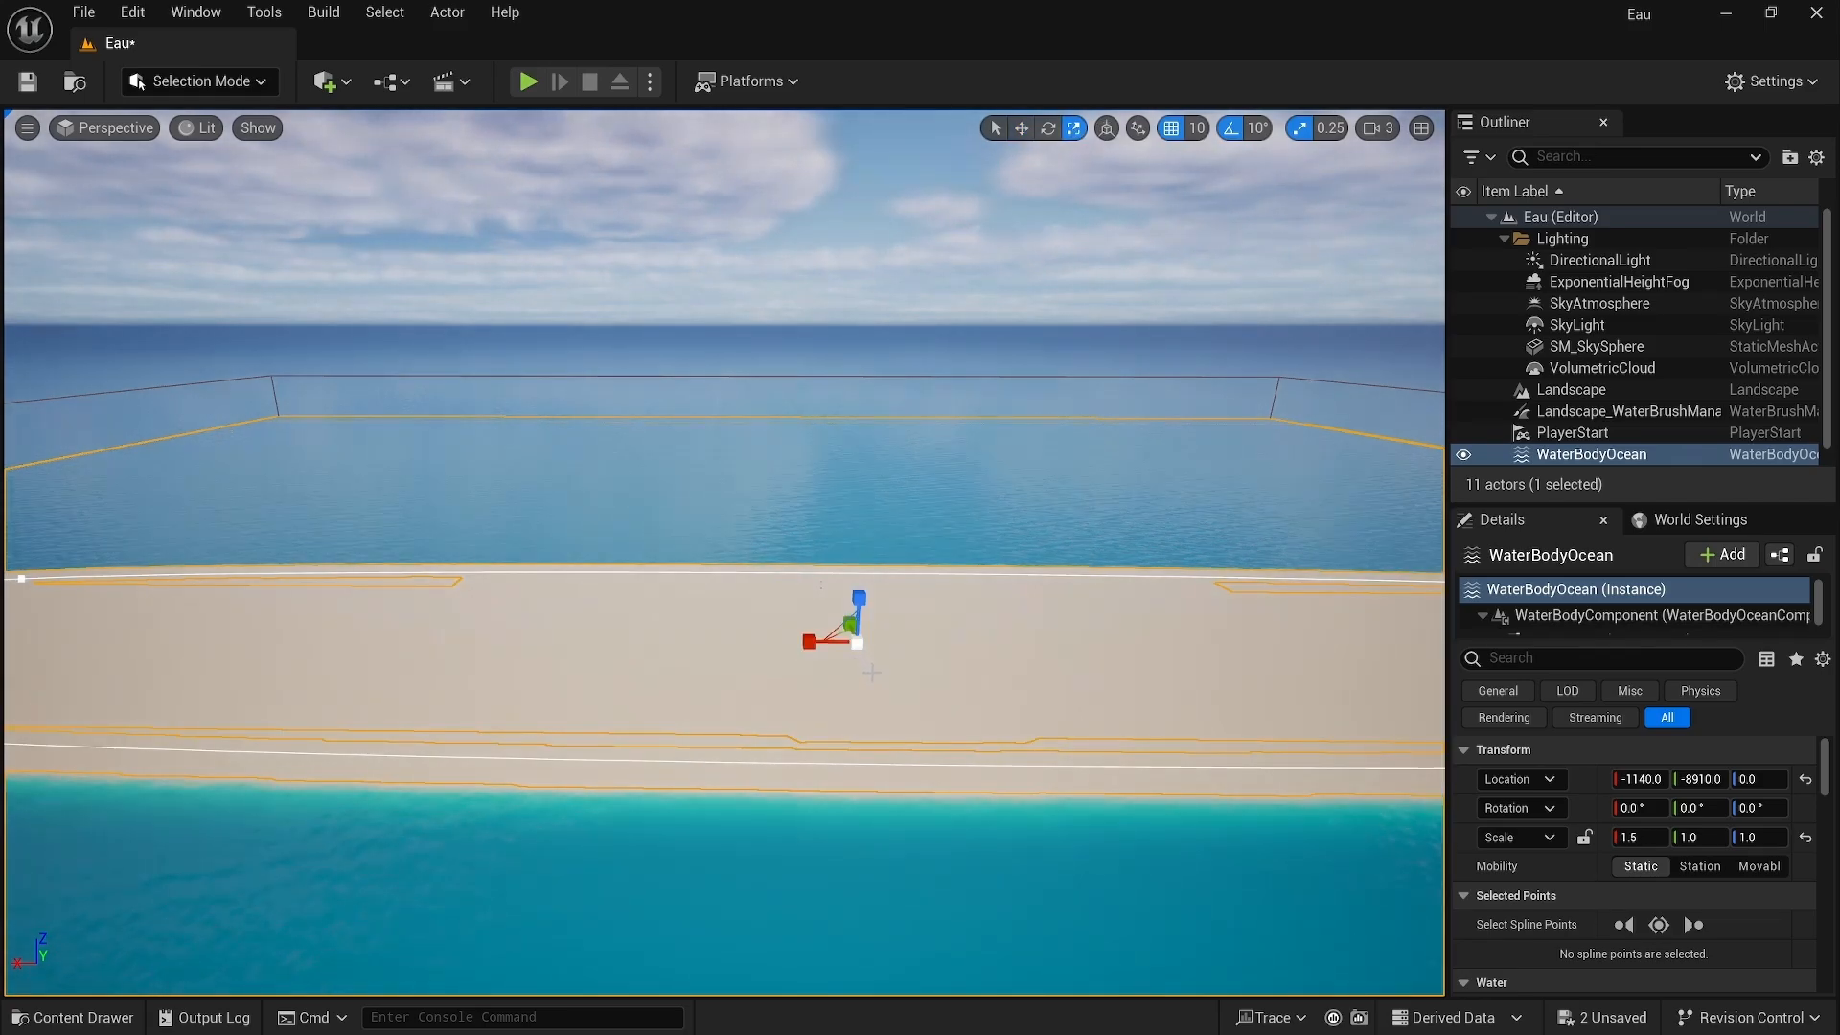
pyautogui.hotkey('ctrl', 'z')
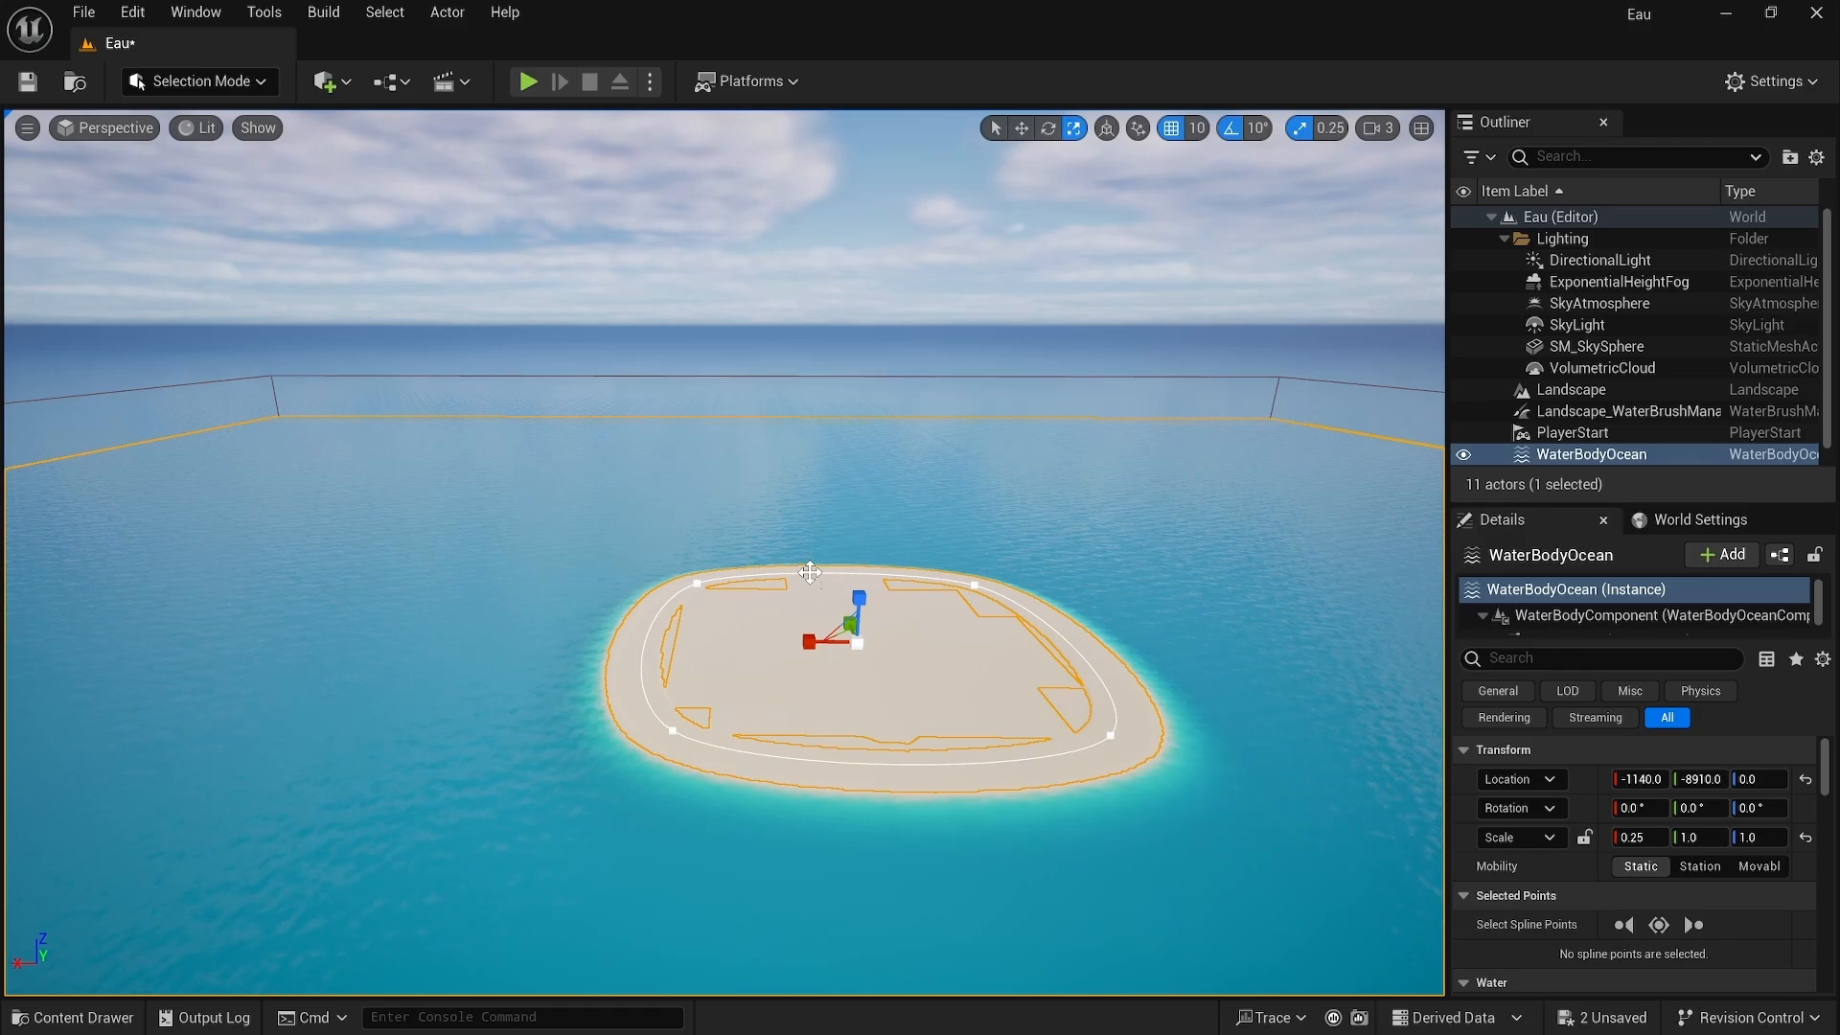
# Step: With the move tool, drag the island spline's two upper points outward to widen the island into a triangle
pyautogui.press('w')
pyautogui.click(900, 664)
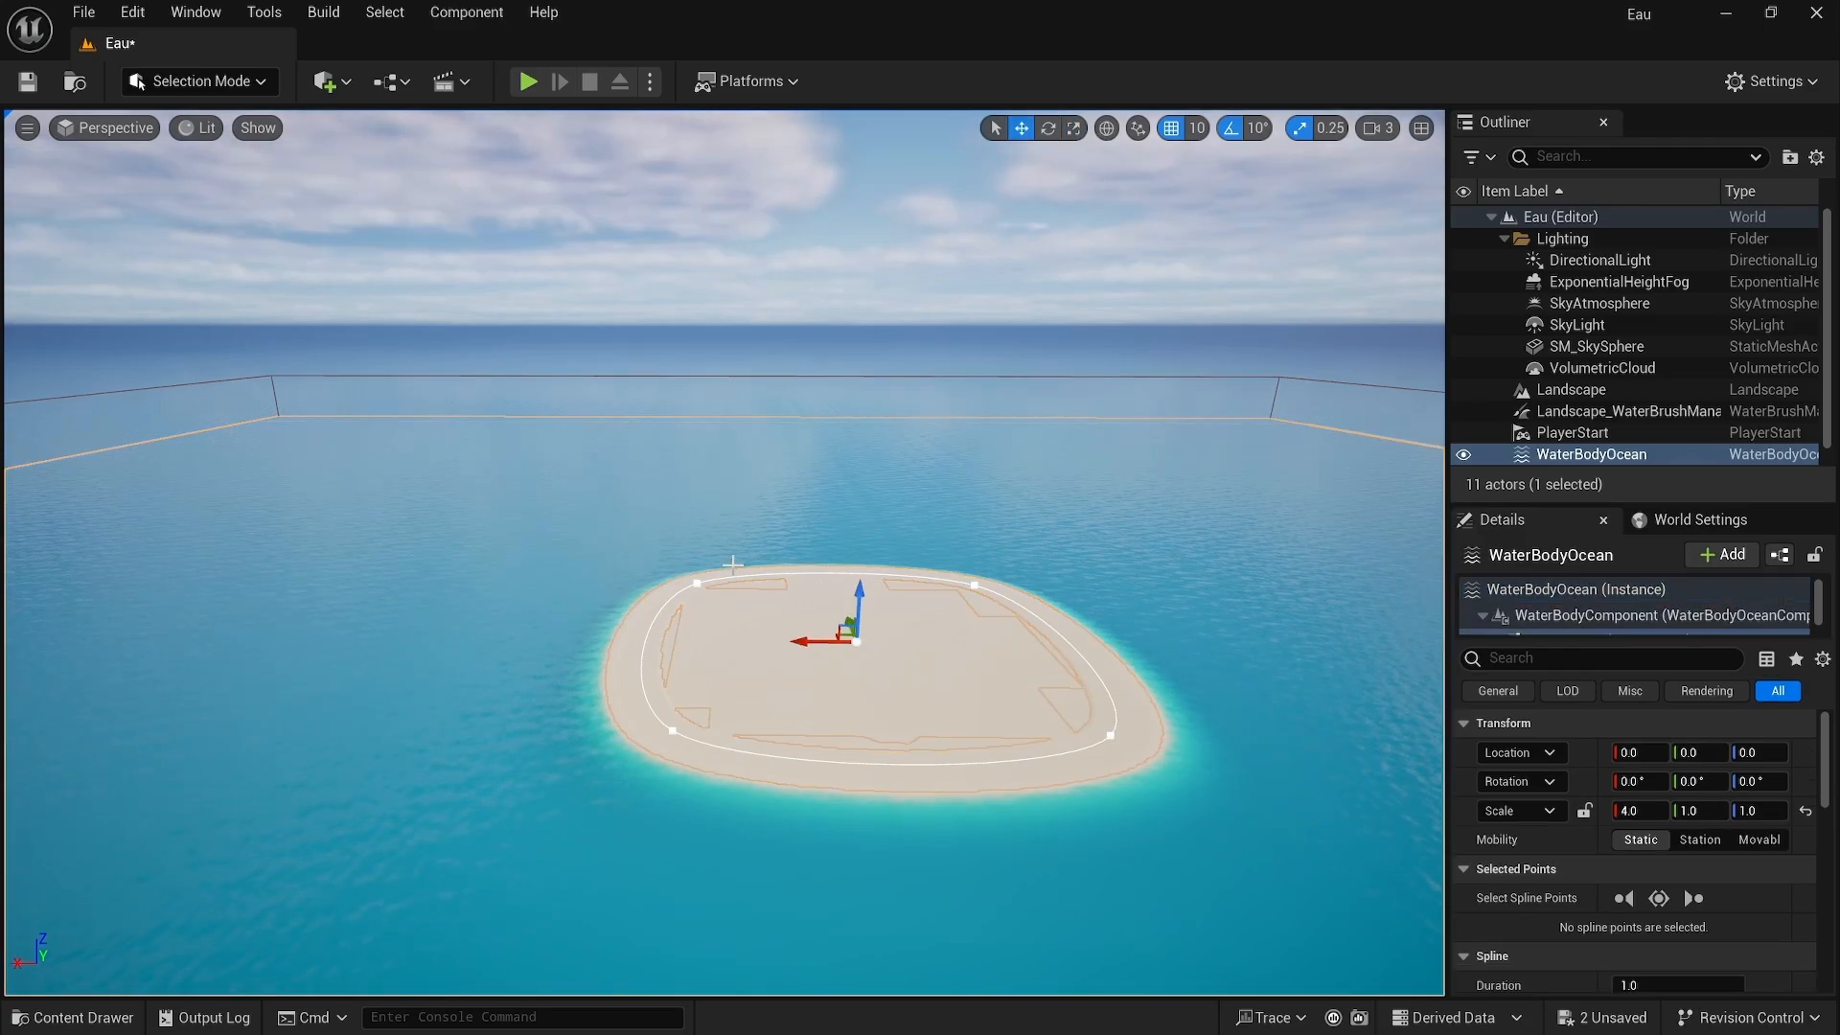
pyautogui.click(698, 582)
pyautogui.moveTo(698, 581); pyautogui.dragTo(381, 477)
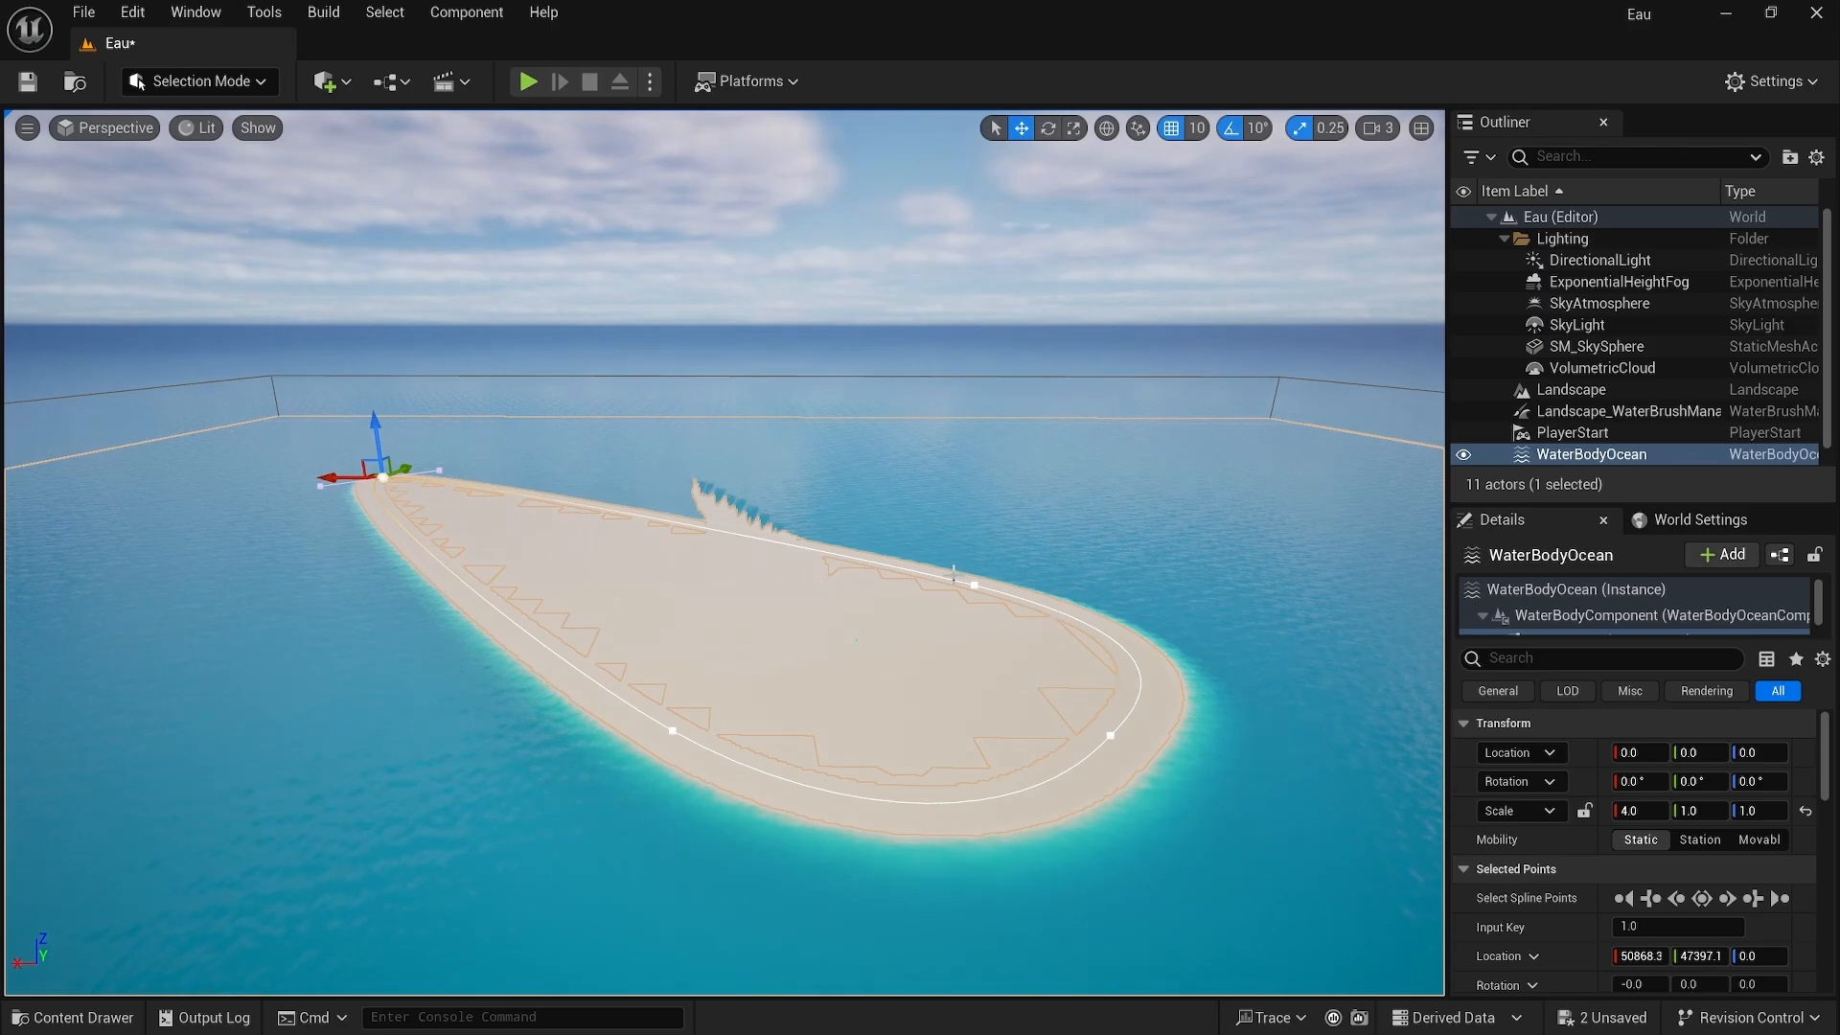
pyautogui.click(974, 586)
pyautogui.moveTo(974, 585); pyautogui.dragTo(1196, 471)
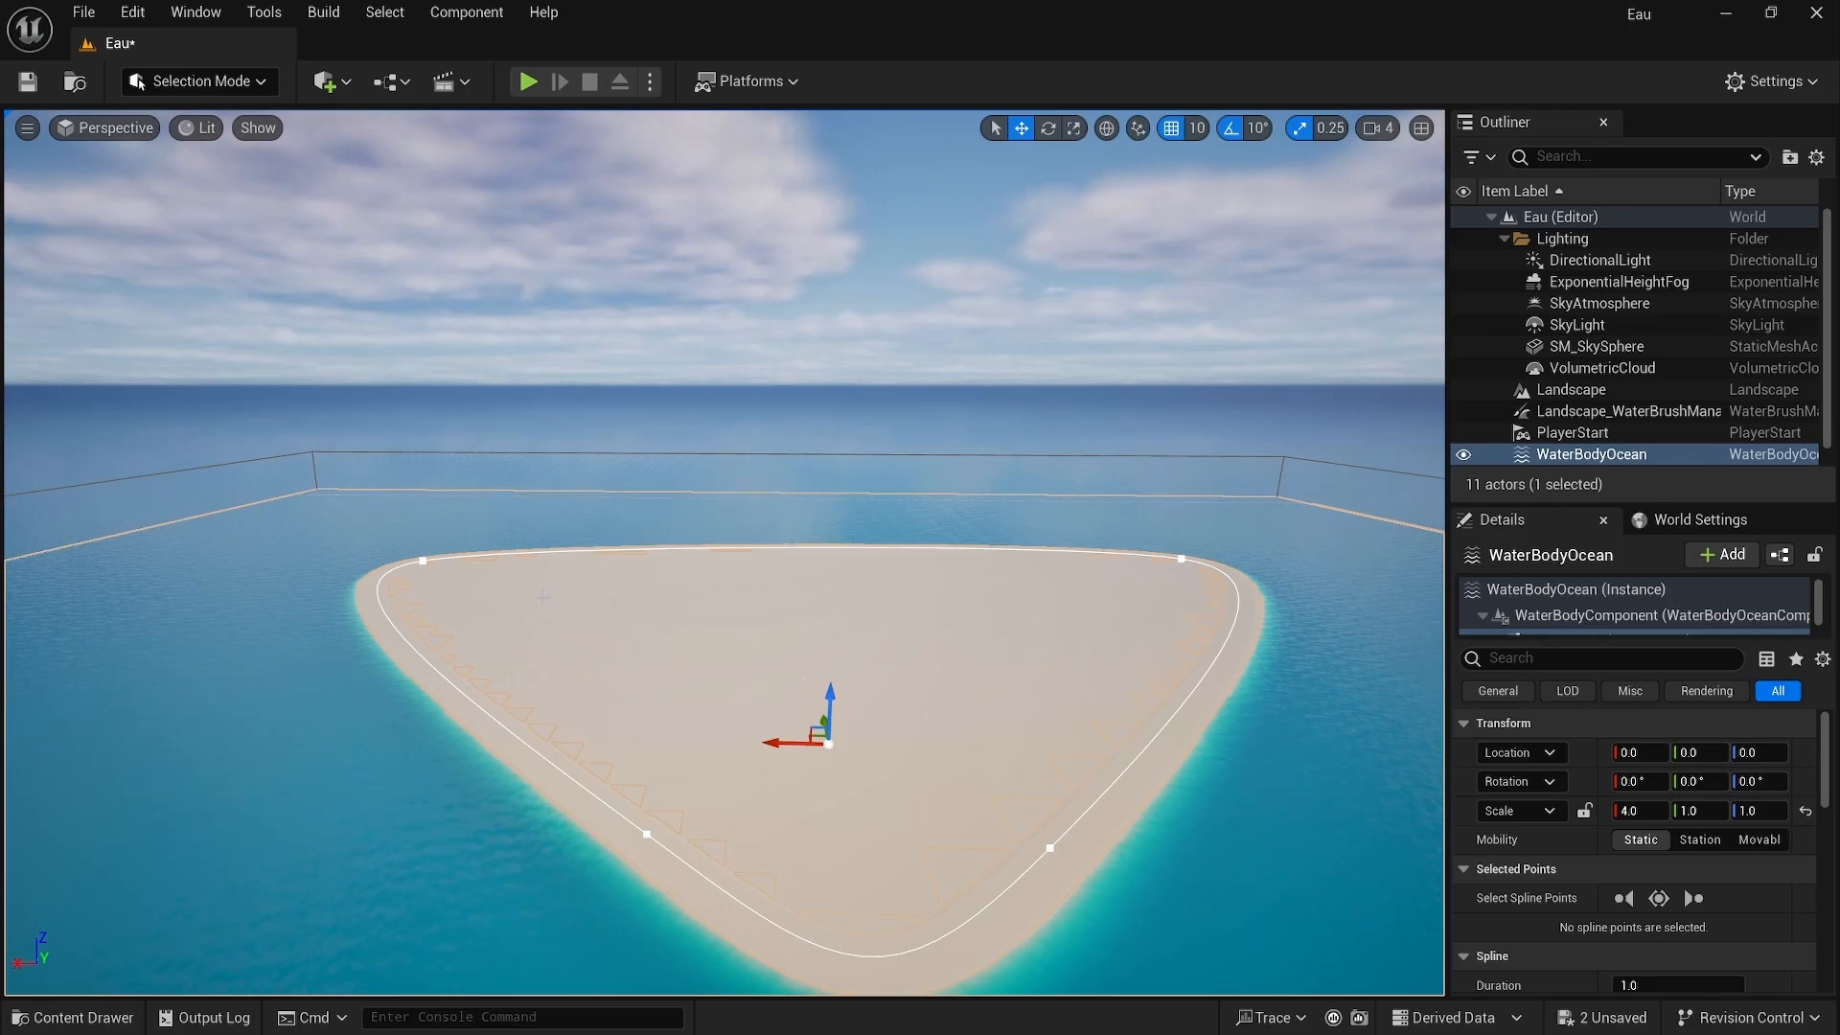
# Step: Duplicate the island spline's upper-left point to add a new point at the top middle of the island
pyautogui.click(422, 559)
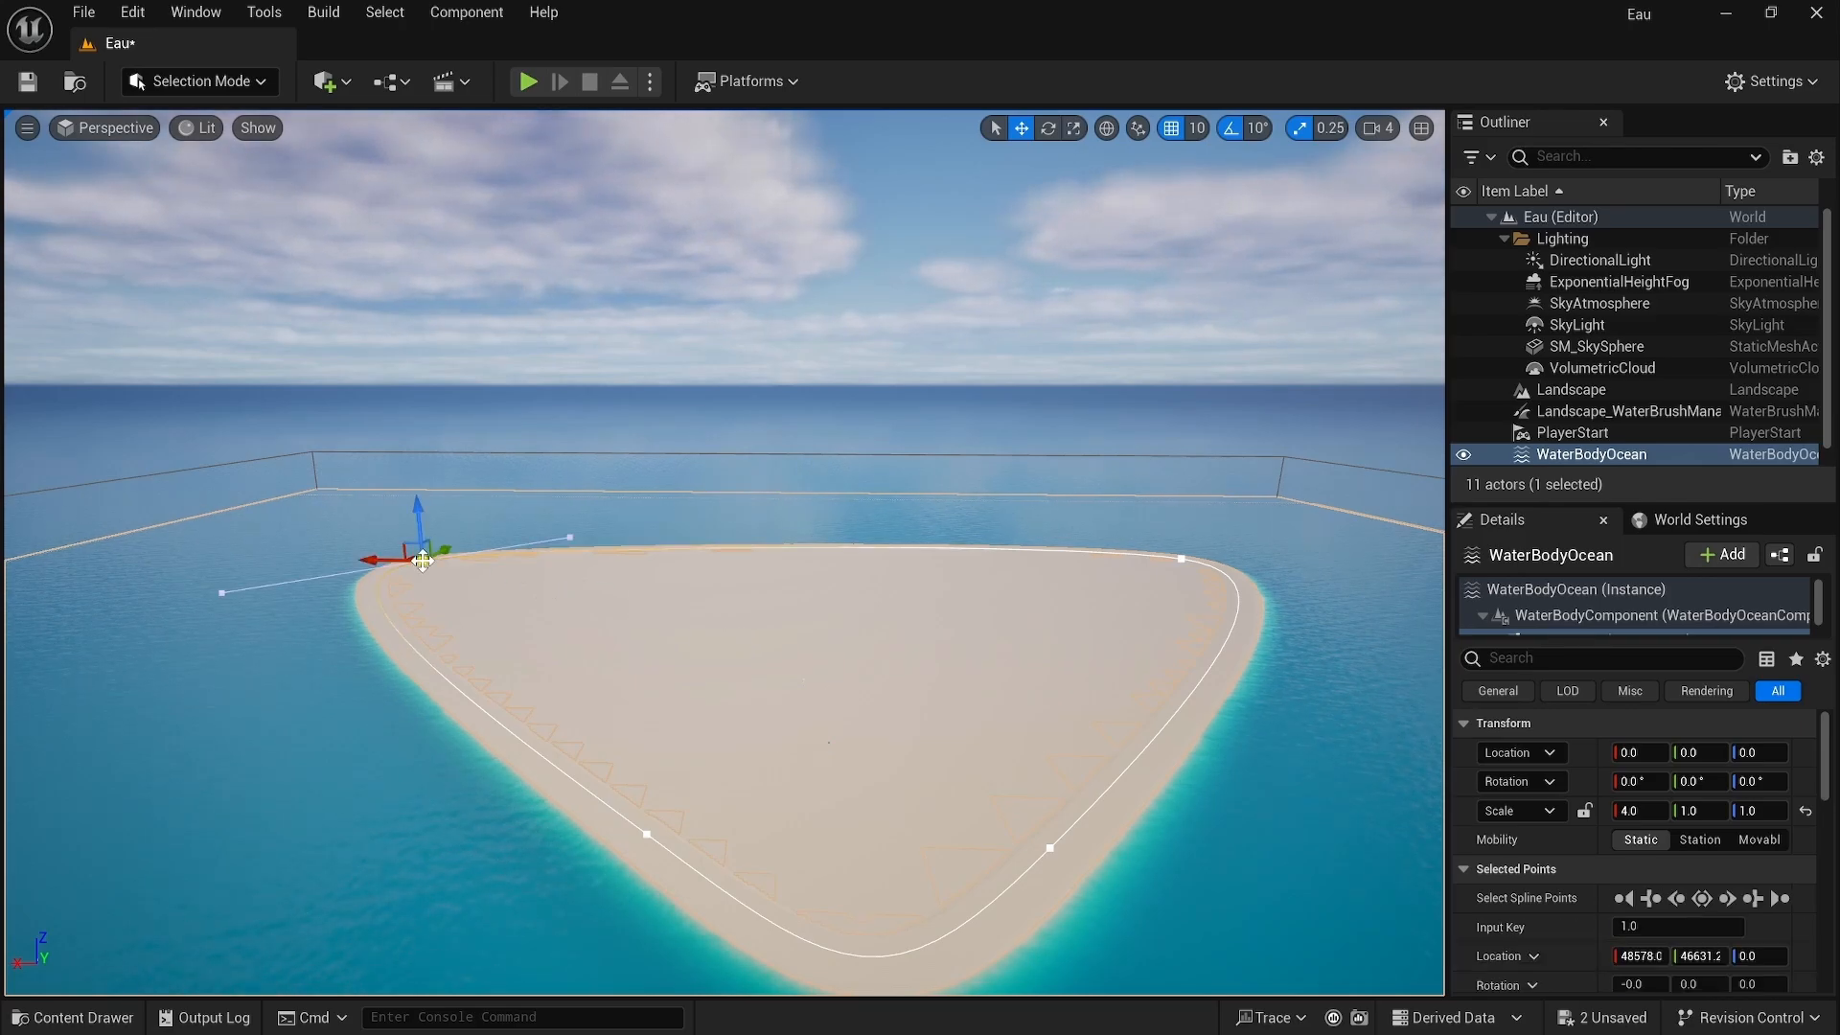
pyautogui.keyDown('alt'); pyautogui.moveTo(422, 559); pyautogui.dragTo(824, 517); pyautogui.keyUp('alt')
# Step: Move the island's lower-left spline point inward and adjust its tangent to form a bay on the left side
pyautogui.click(647, 832)
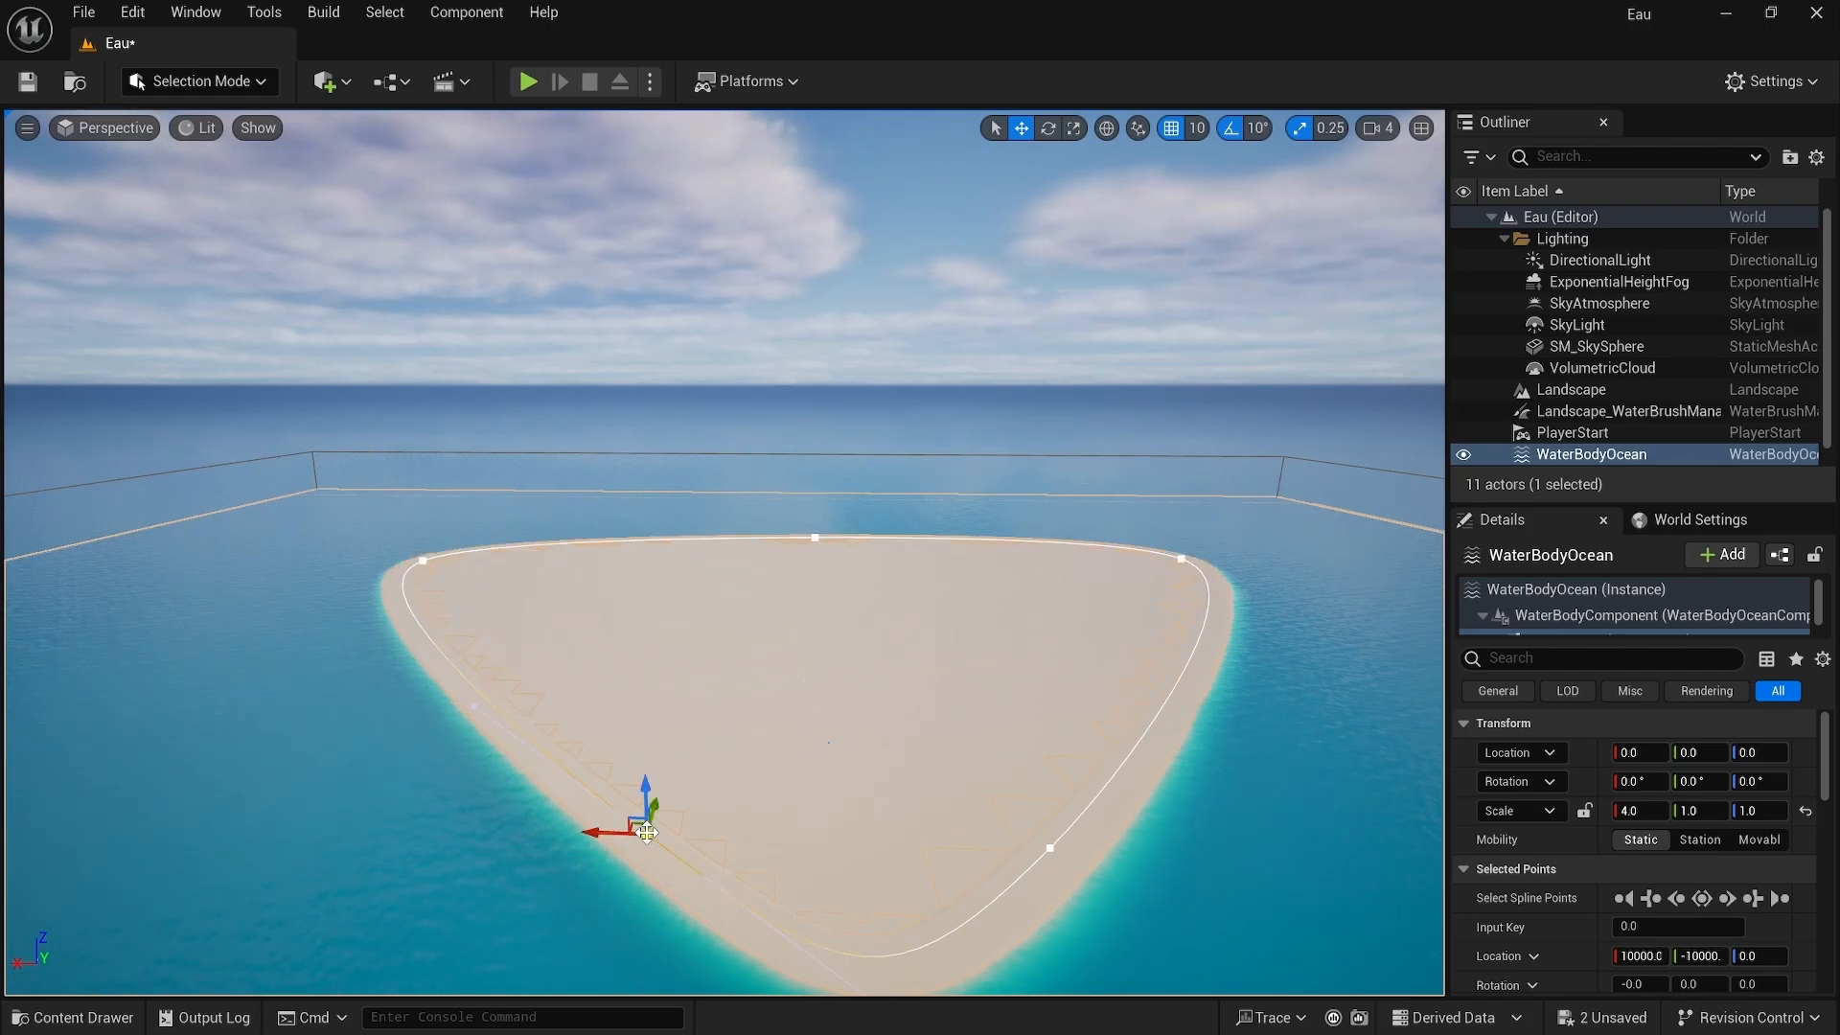
pyautogui.keyDown('alt'); pyautogui.moveTo(647, 832); pyautogui.dragTo(592, 701); pyautogui.keyUp('alt')
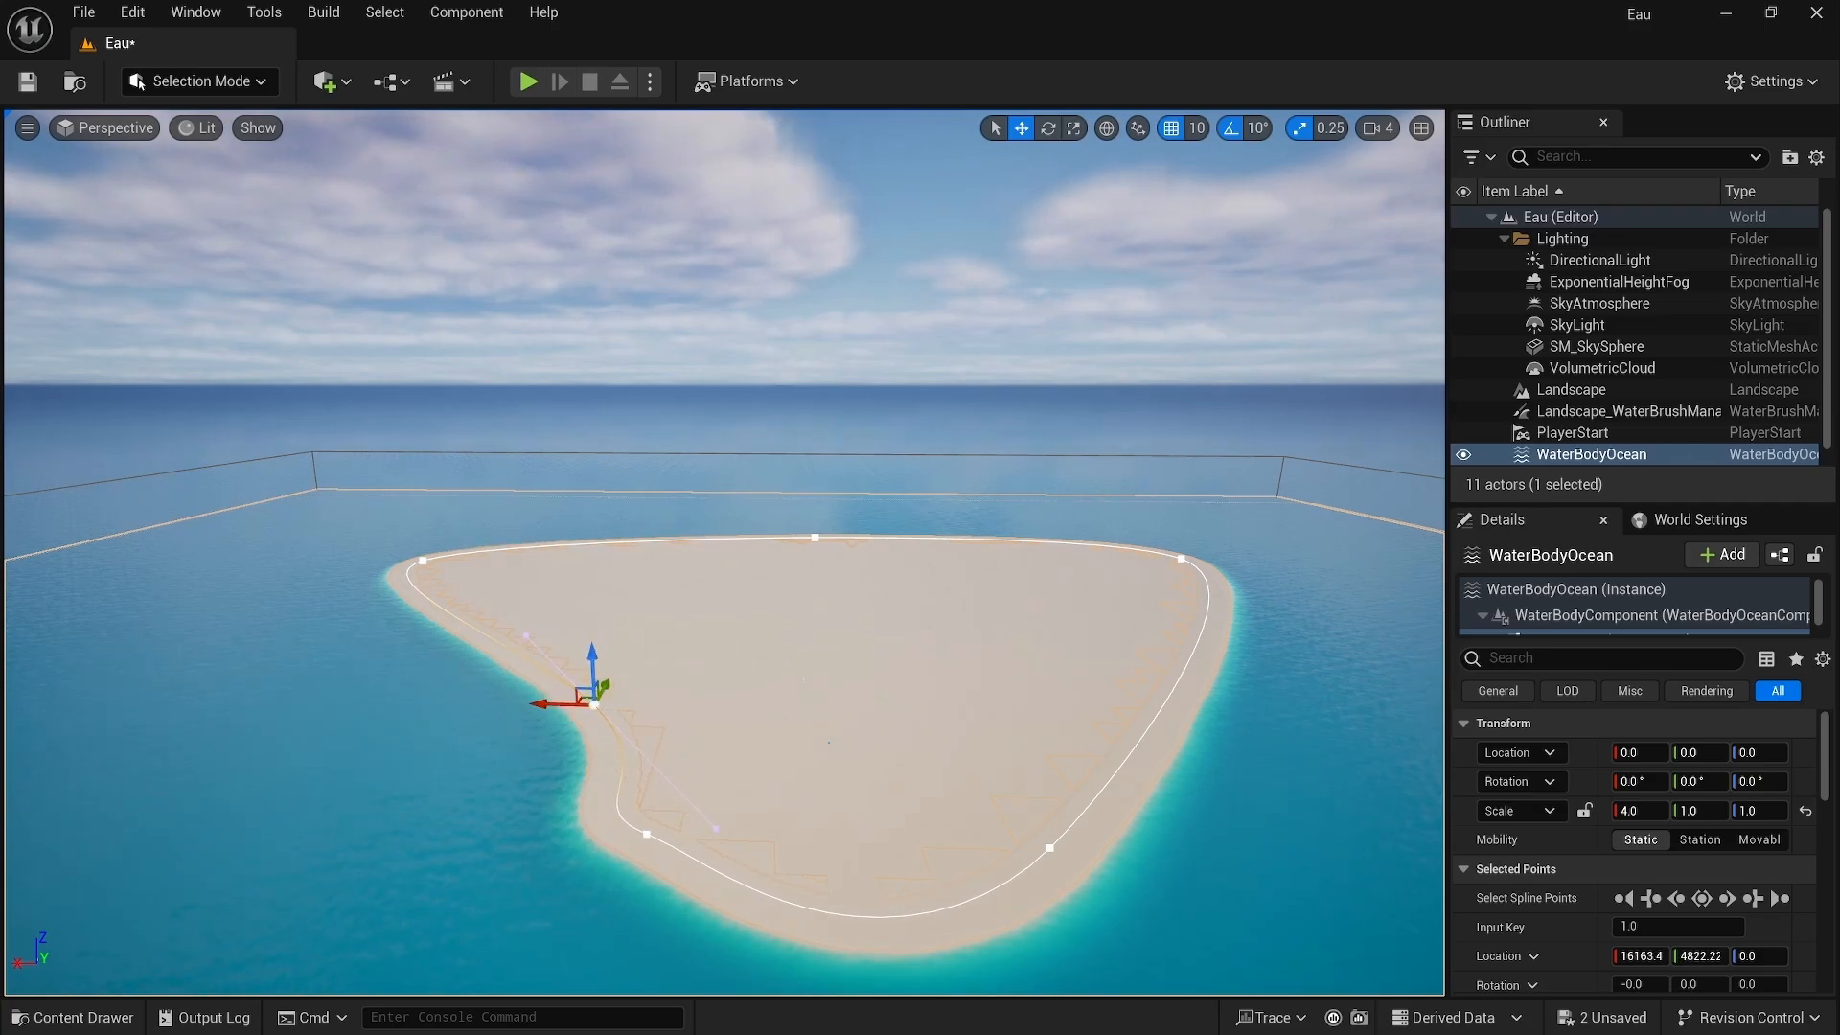
pyautogui.moveTo(678, 722); pyautogui.dragTo(714, 694, button='right')
pyautogui.moveTo(923, 718); pyautogui.dragTo(934, 737, button='right')
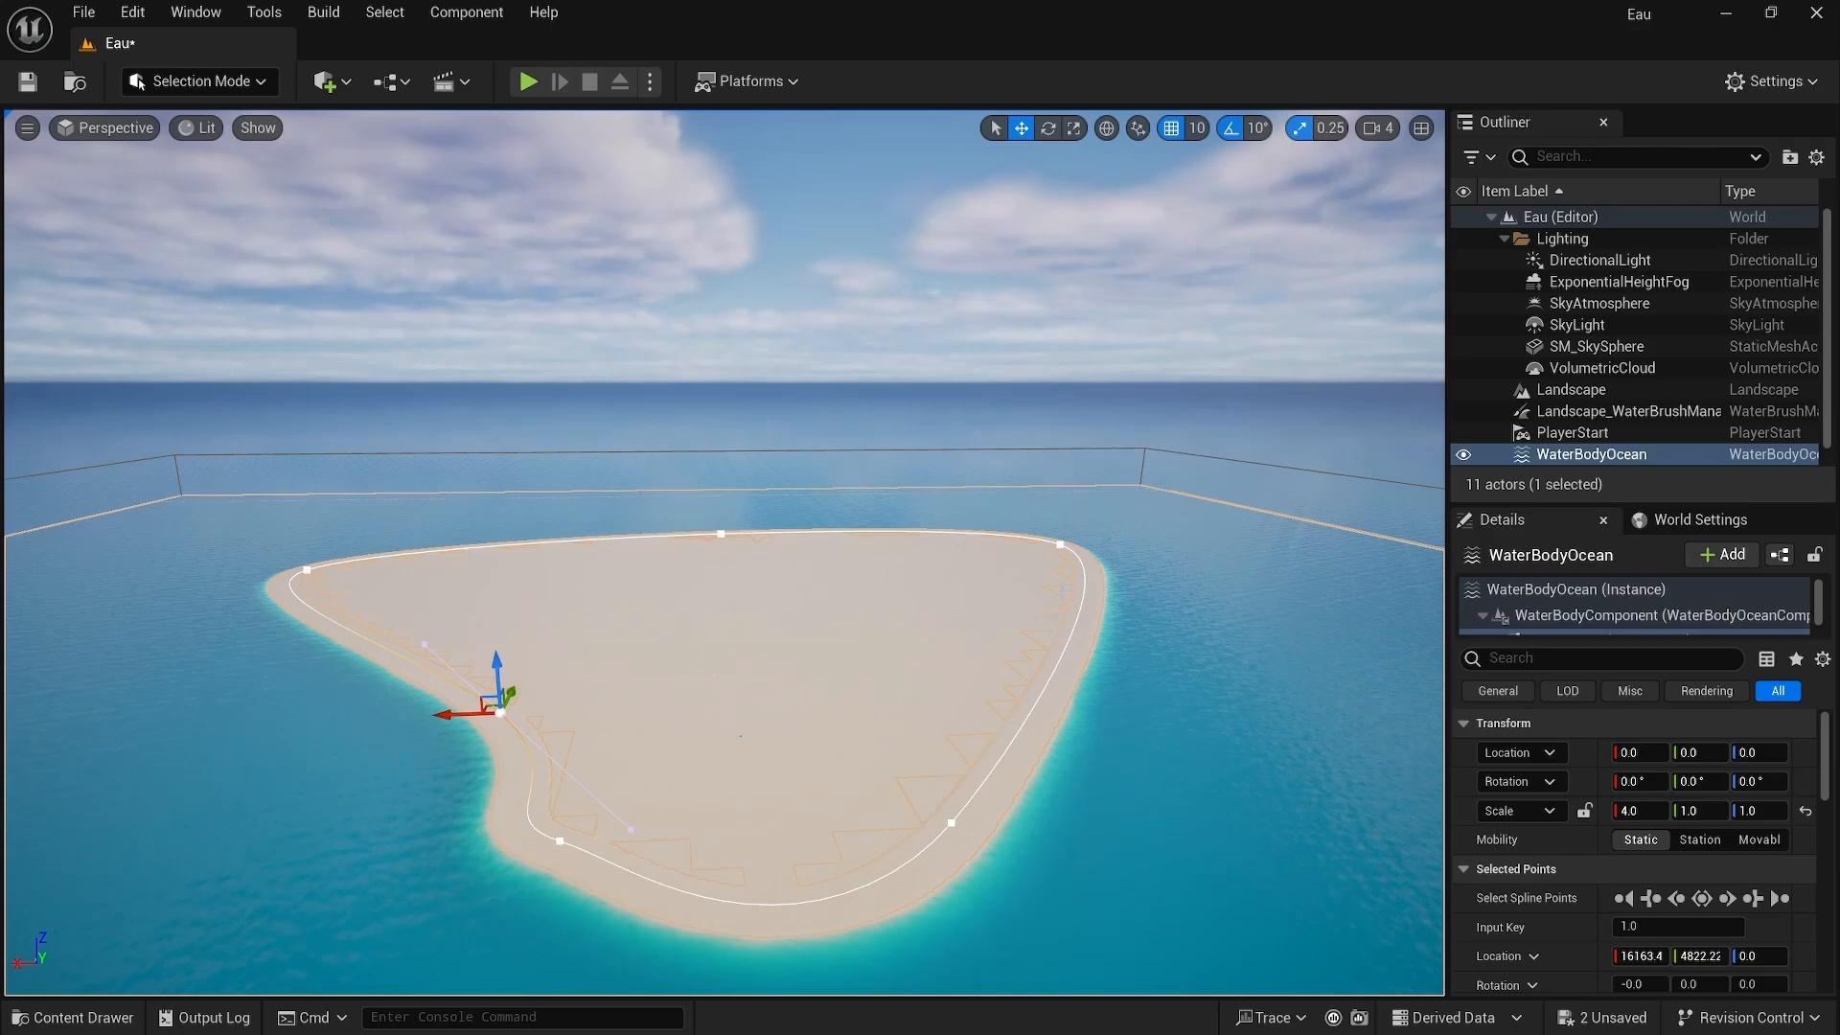
# Step: Select the island spline's upper-right point and delete it
pyautogui.click(1064, 543)
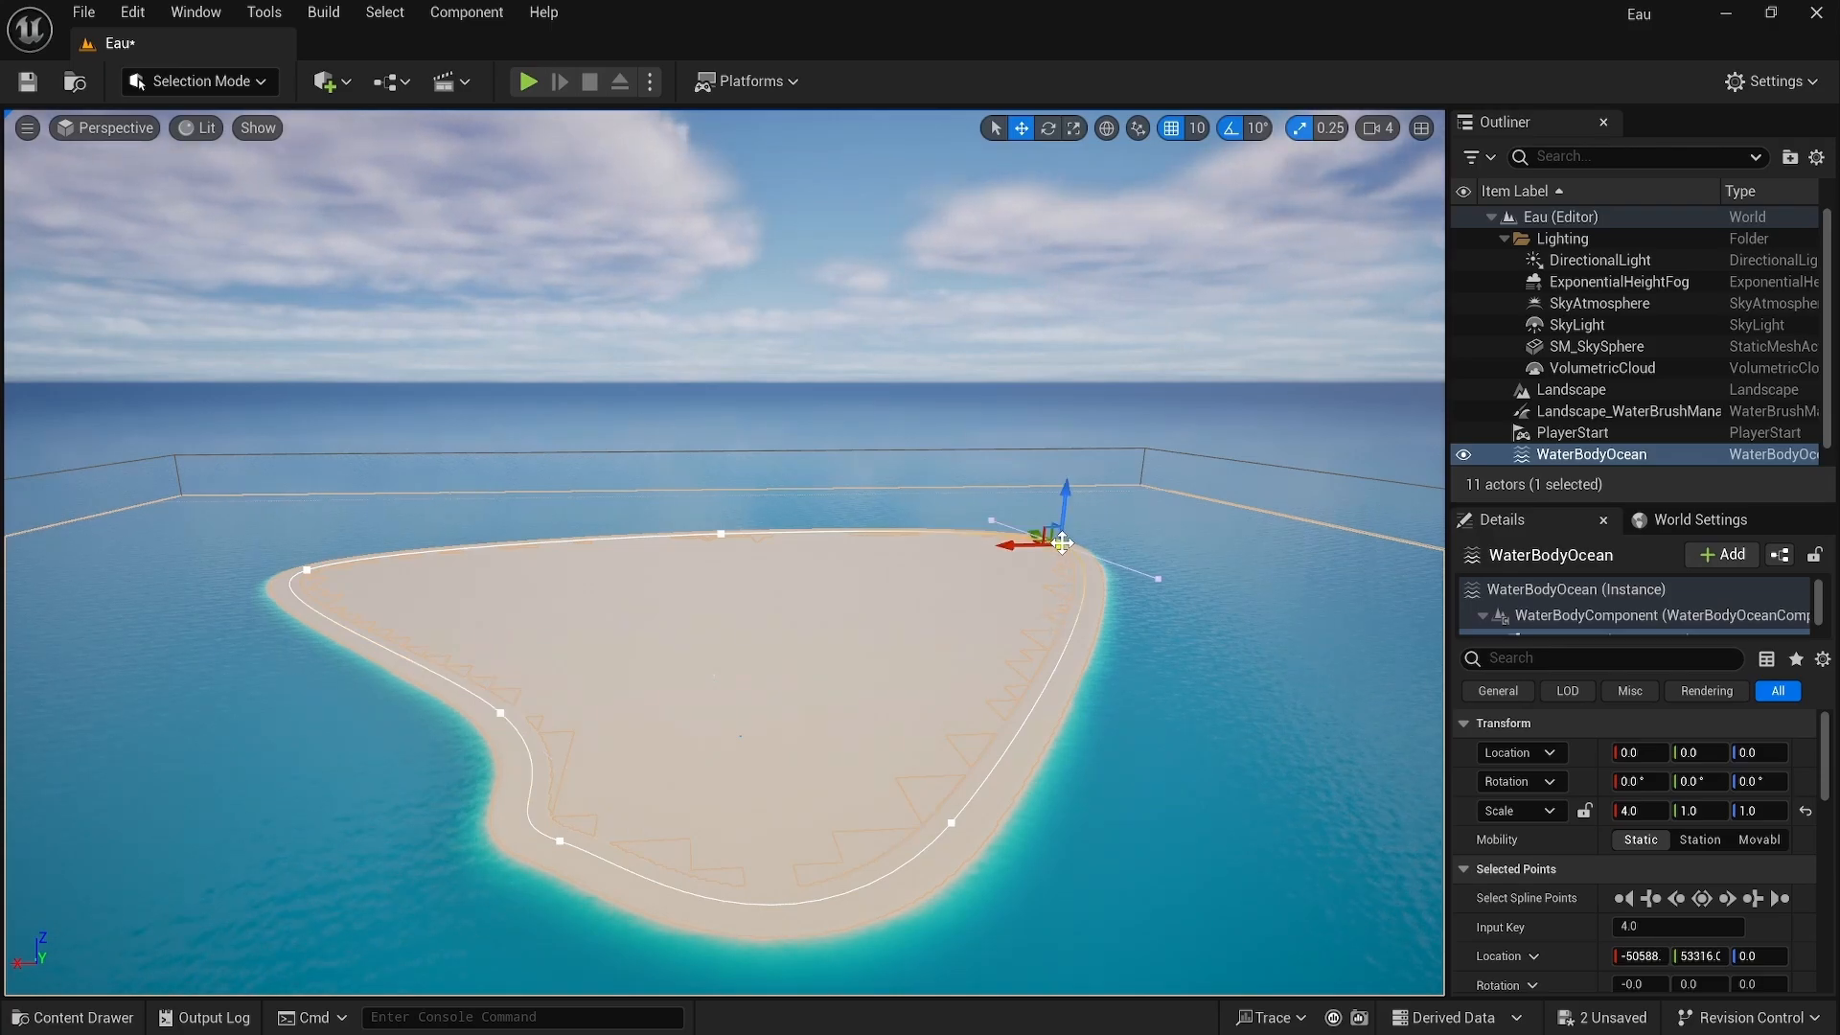
pyautogui.press('Delete')
pyautogui.moveTo(1029, 573); pyautogui.dragTo(1328, 589, button='right')
pyautogui.press('w')
pyautogui.press('w')
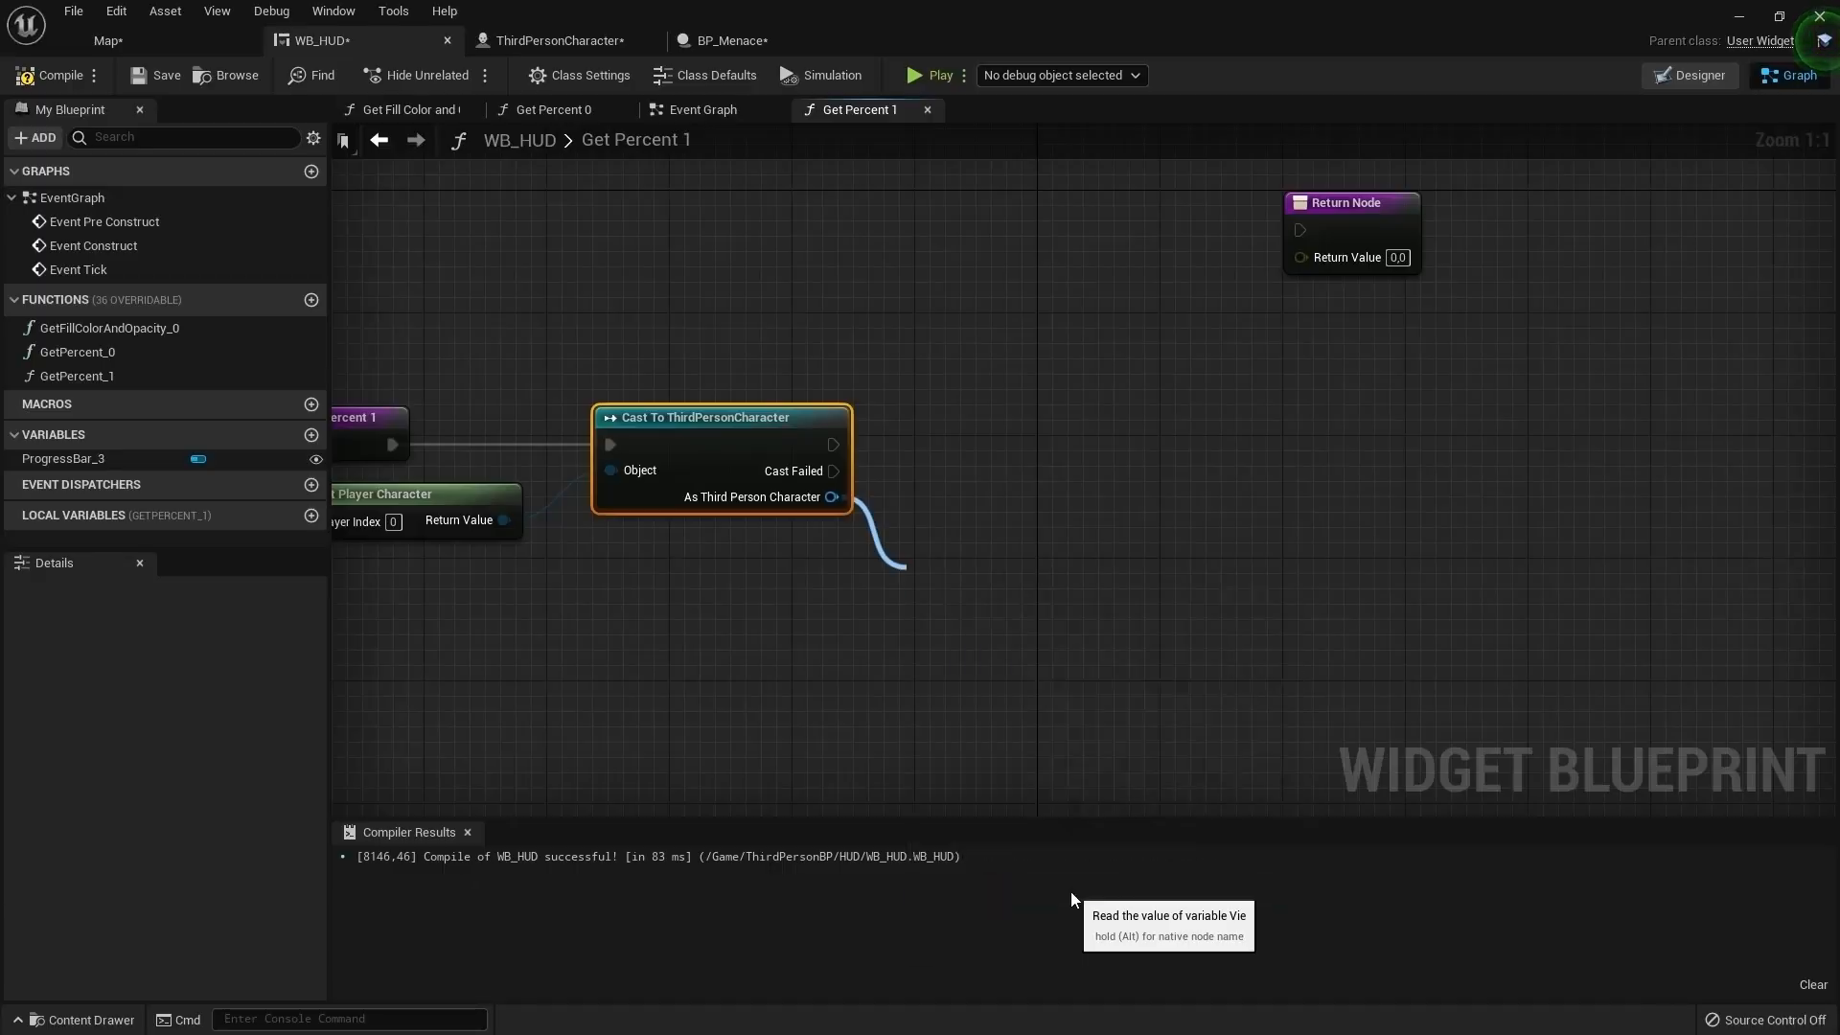
pyautogui.click(1072, 891)
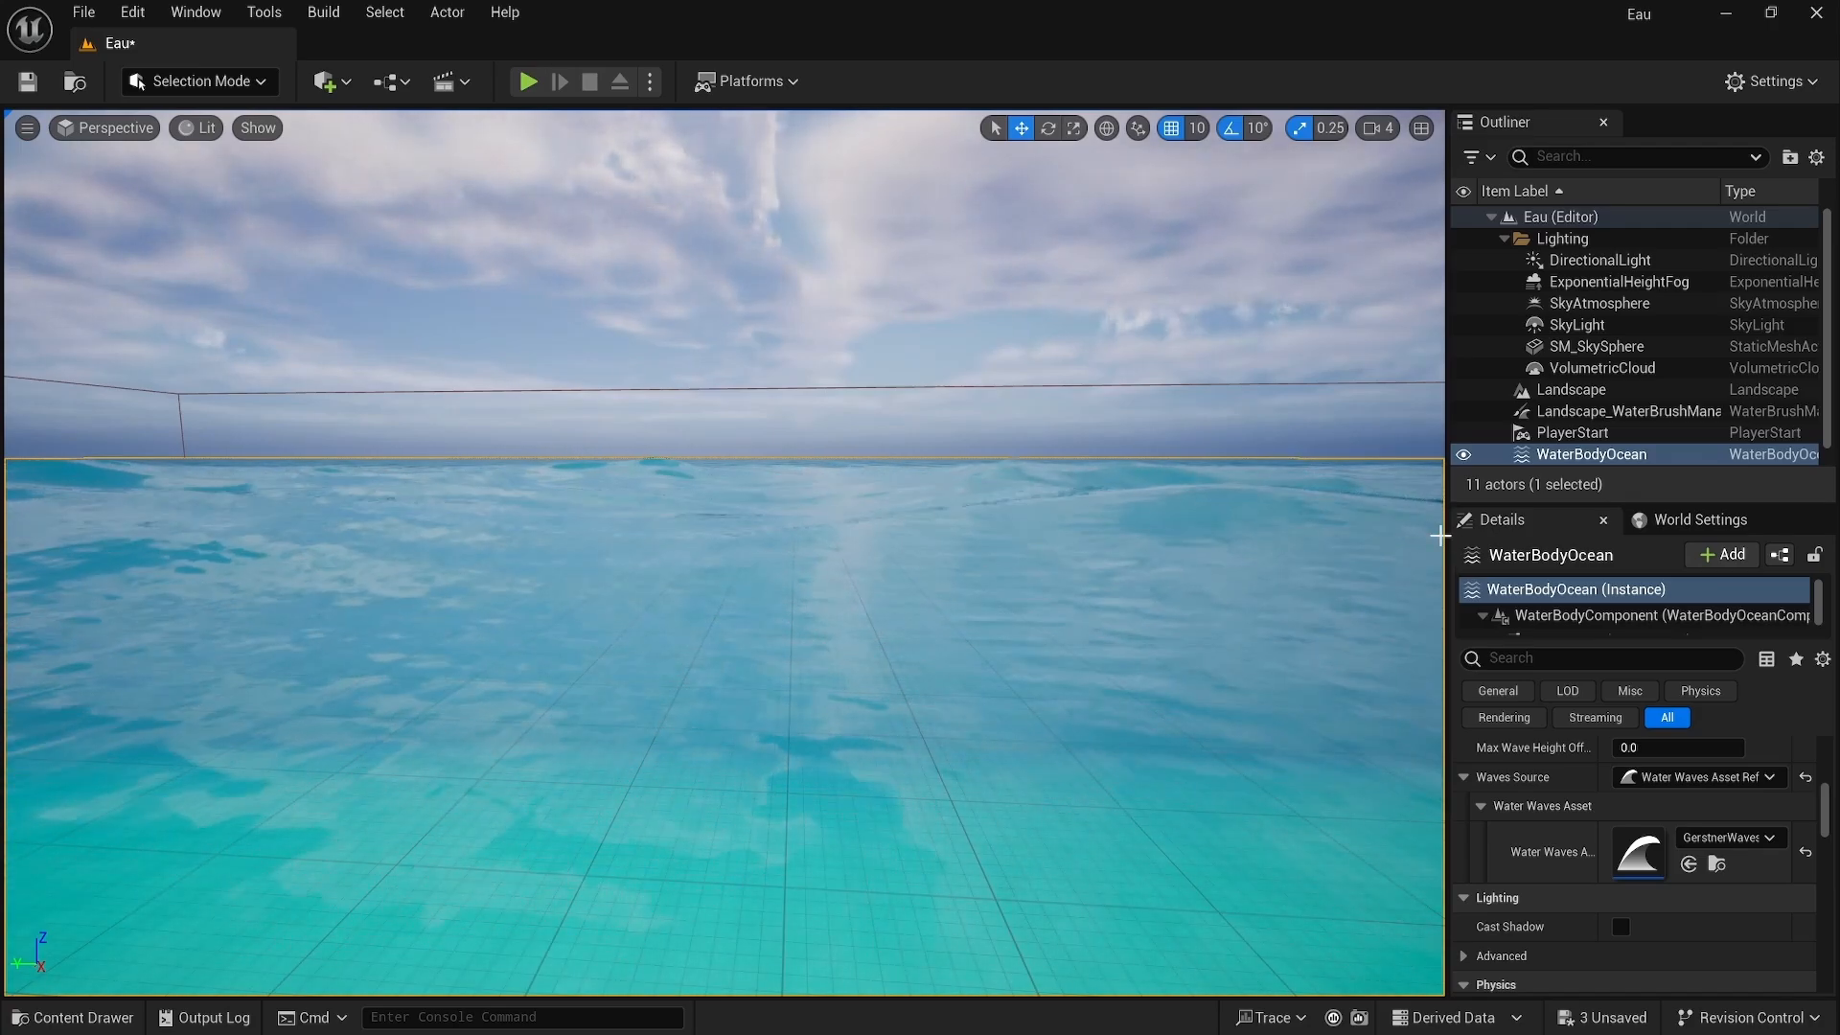
# Step: Open the ocean's GerstnerWaves_Ocean waves asset and expand the wave generator's Default settings
pyautogui.click(1599, 454)
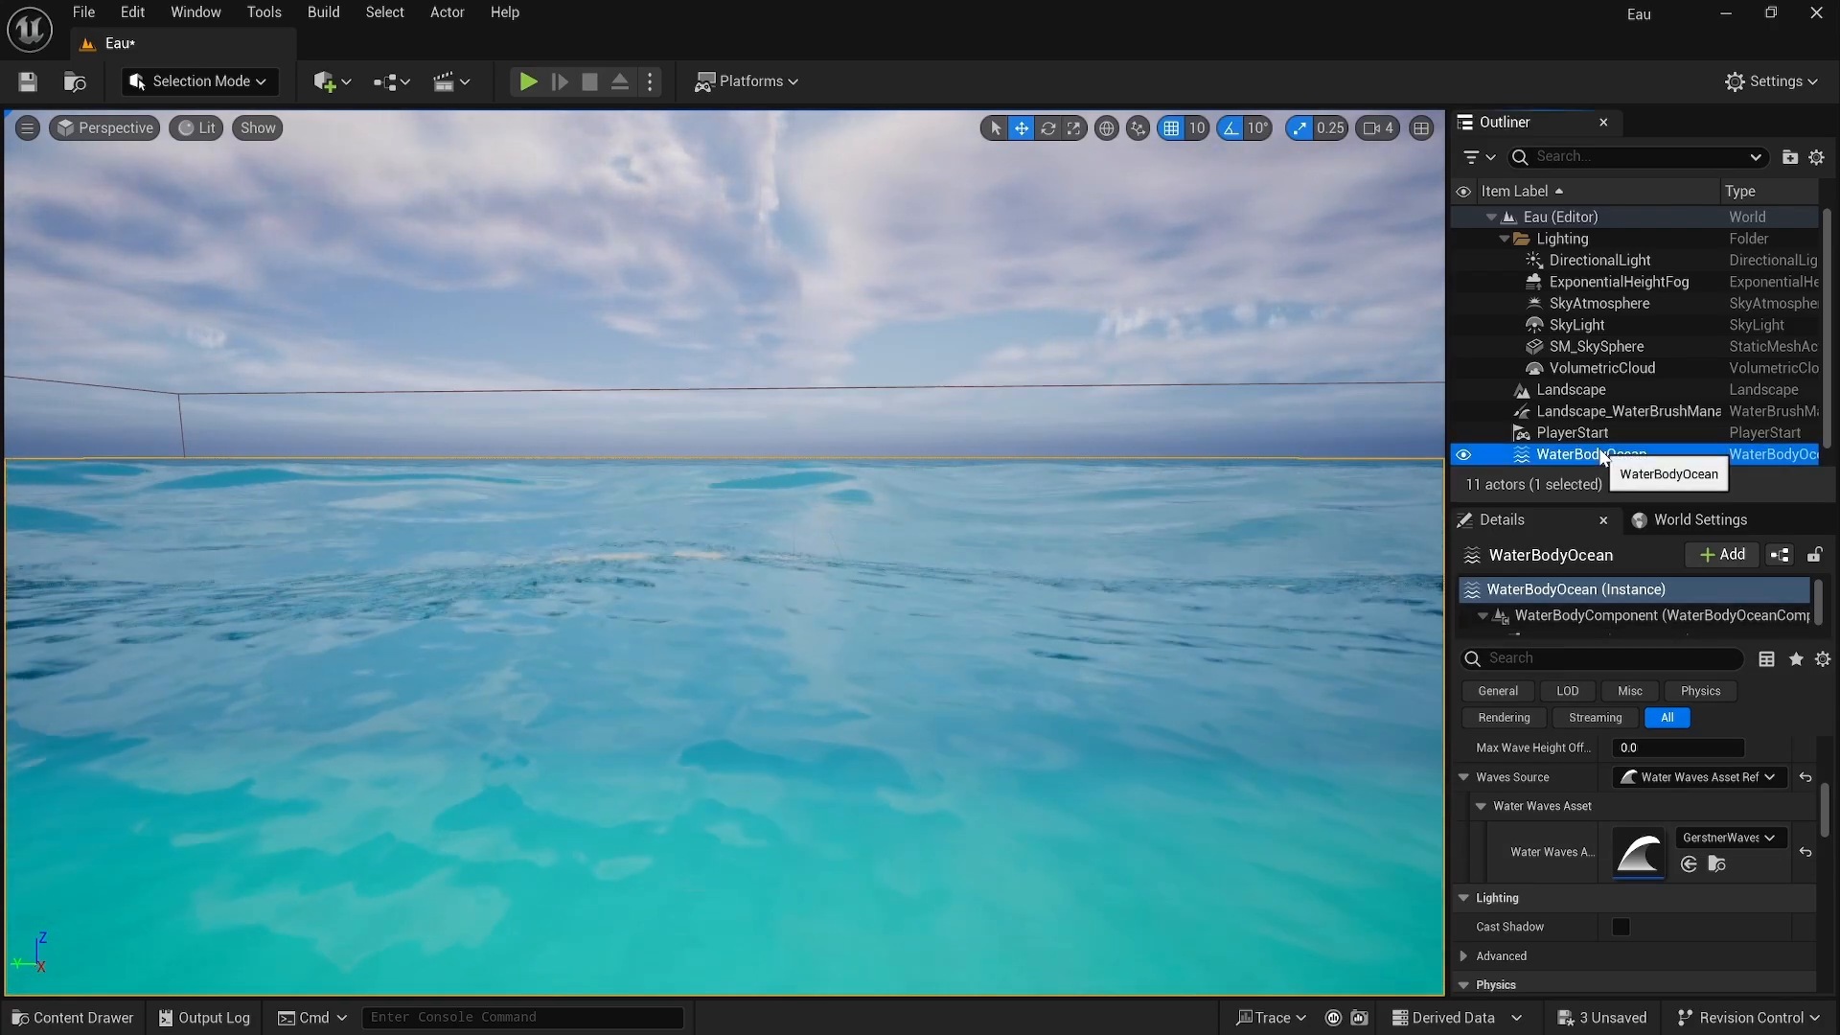
pyautogui.doubleClick(1650, 854)
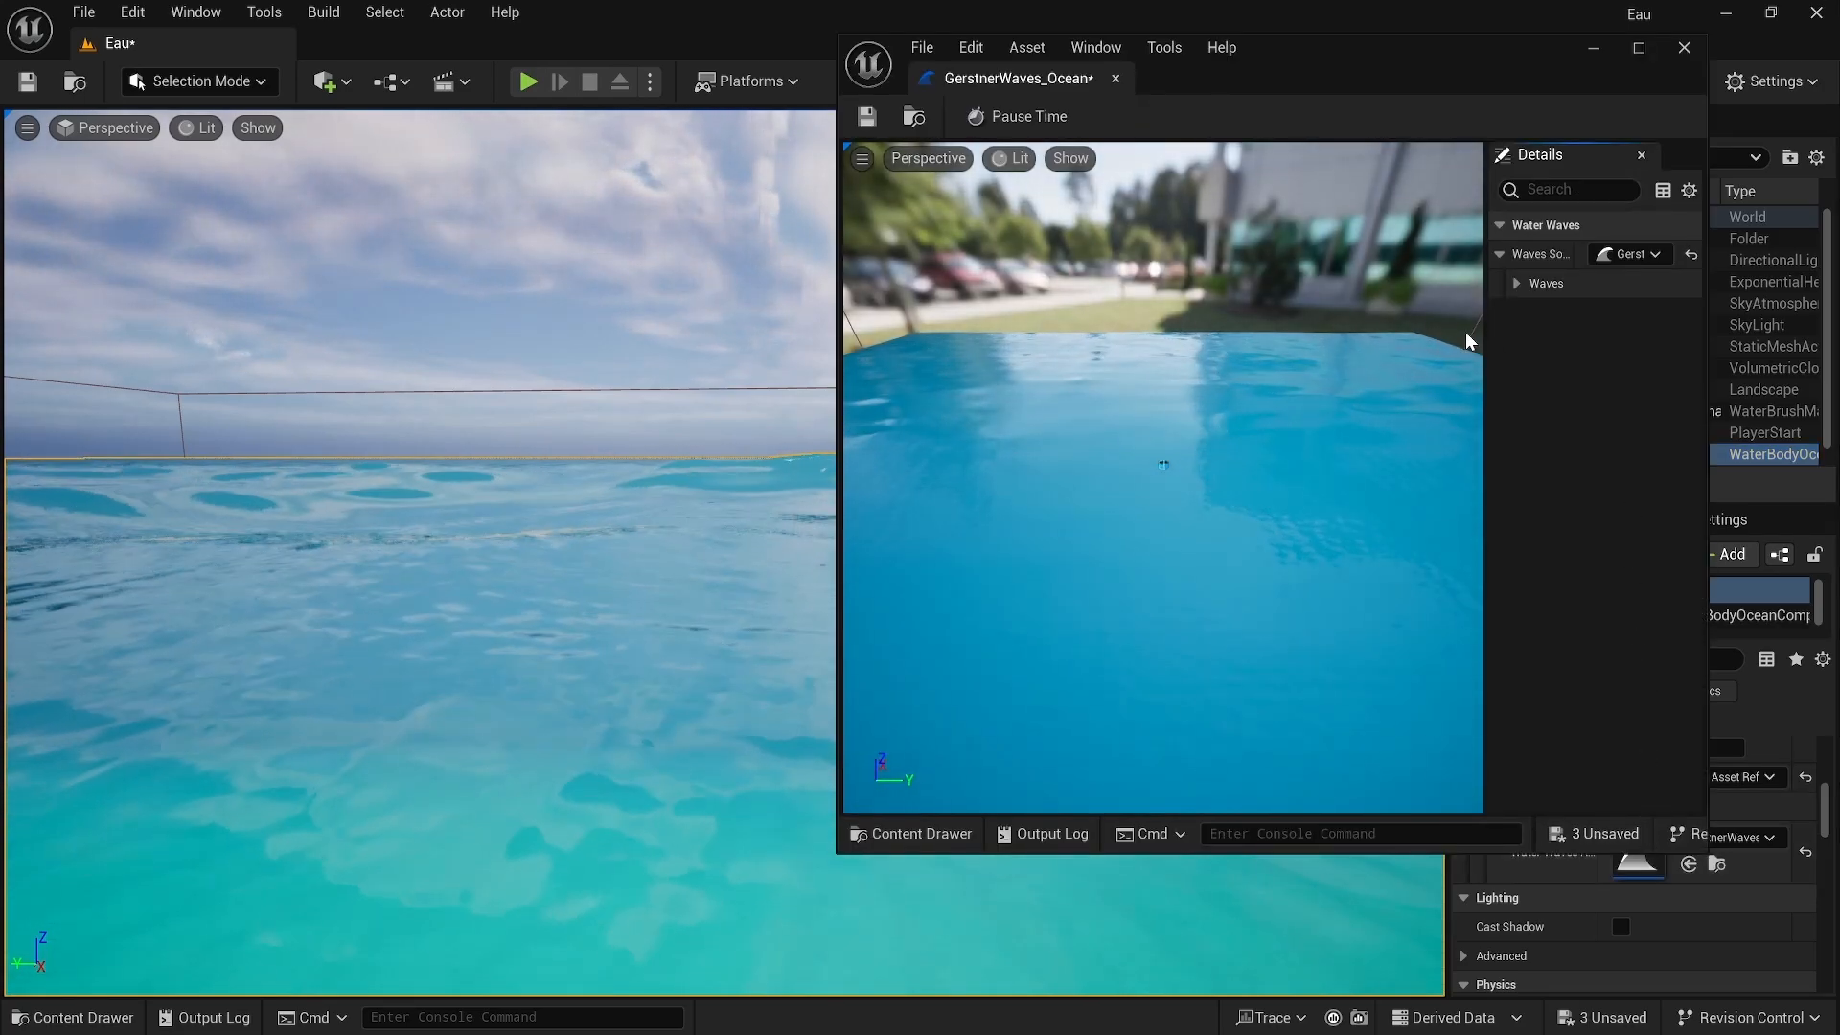
pyautogui.click(1516, 282)
pyautogui.click(1533, 312)
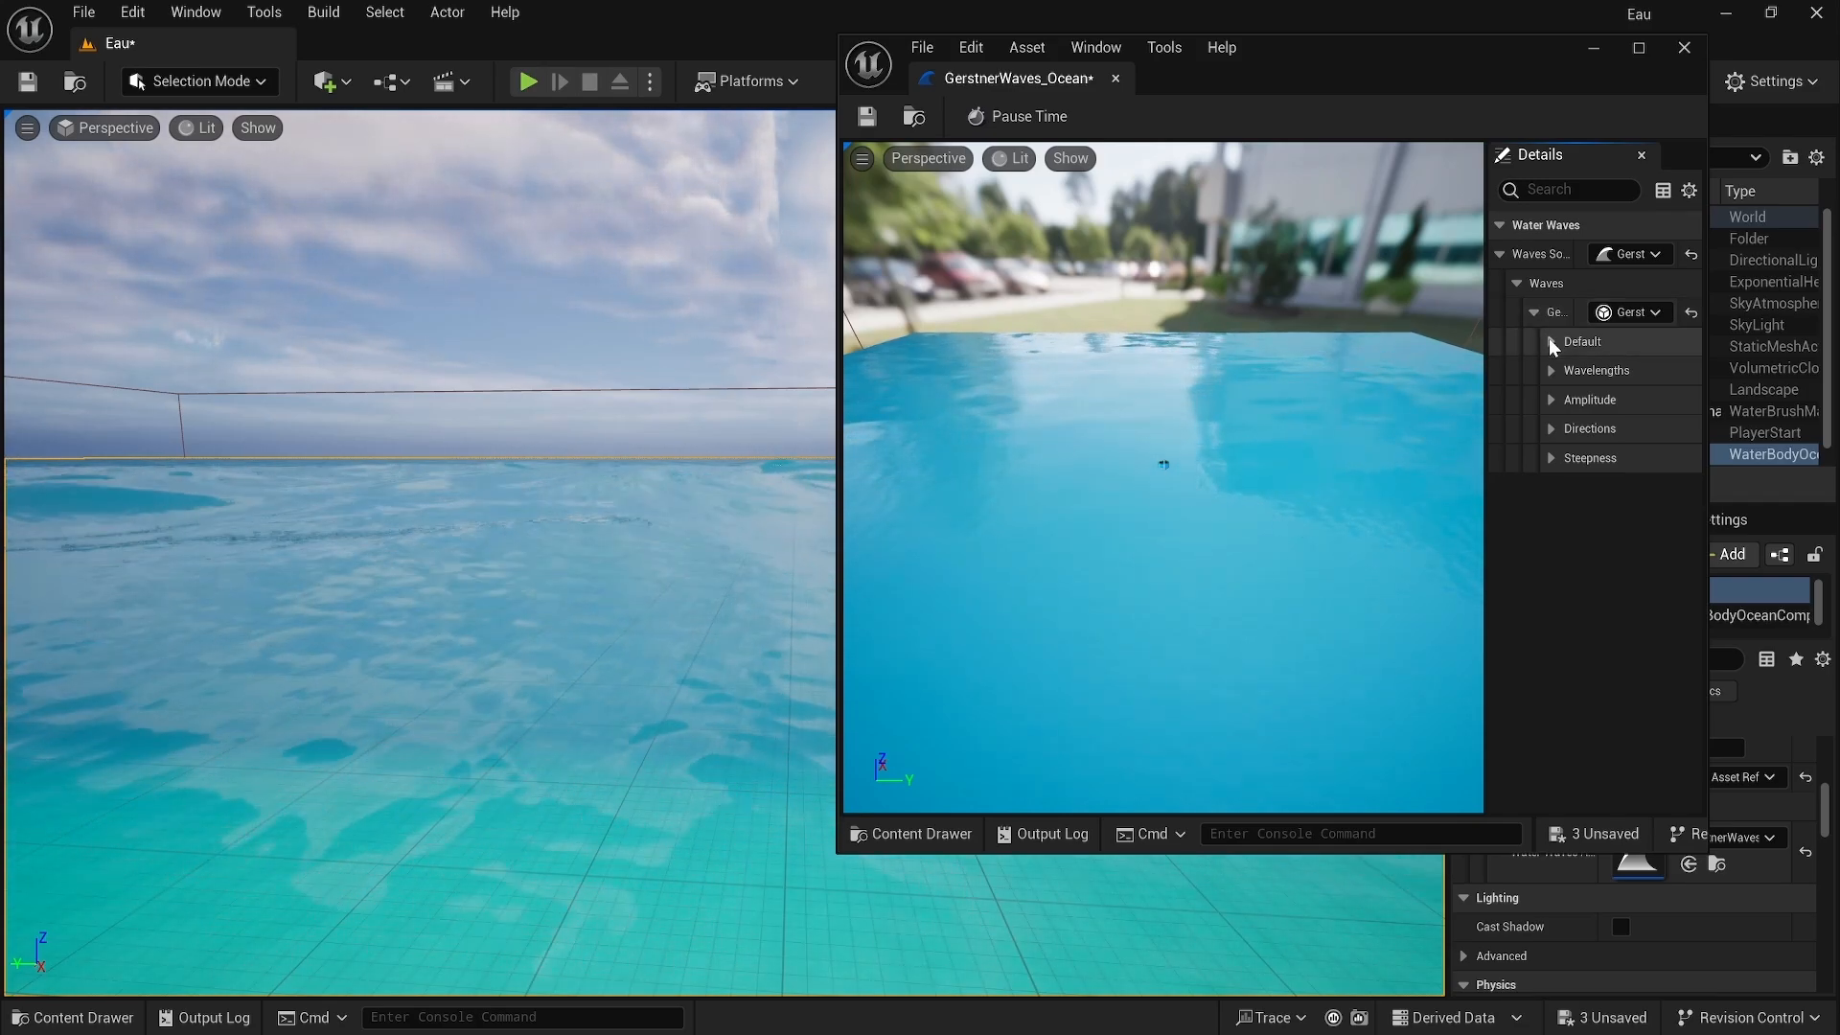
pyautogui.click(1552, 341)
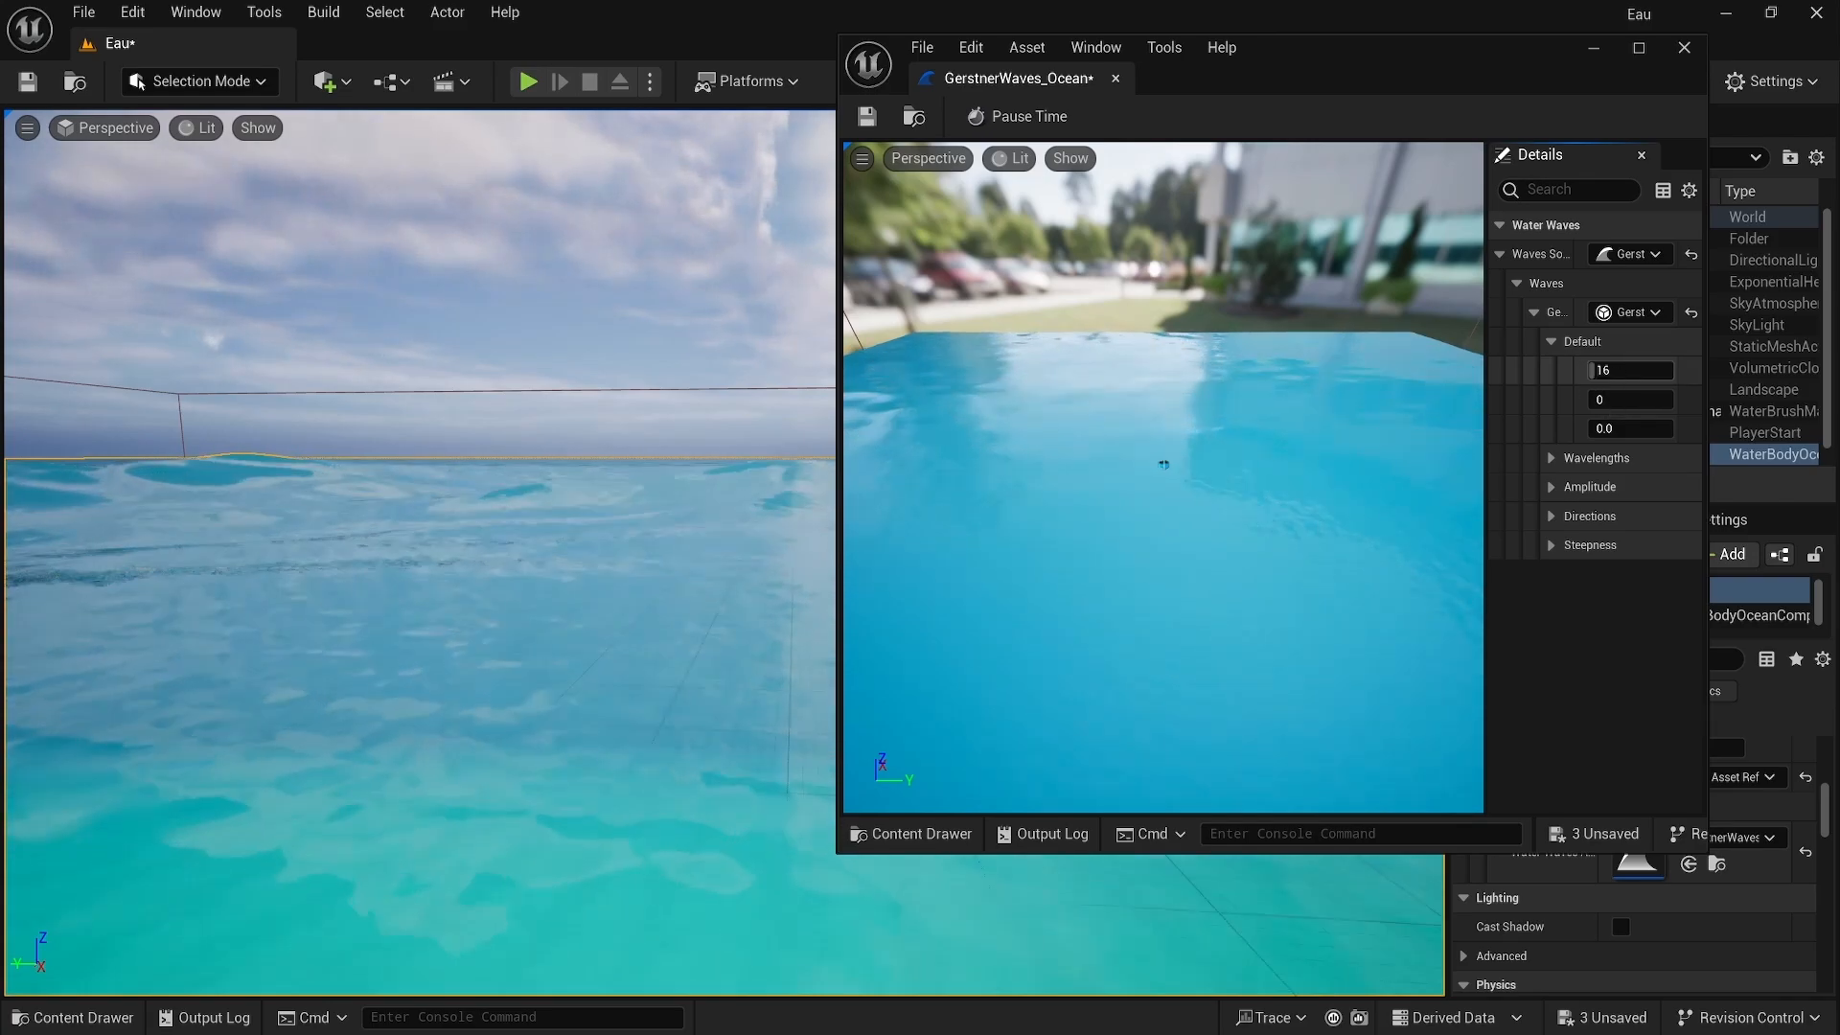
# Step: Set the first Default wave generator value to 2
pyautogui.moveTo(1591, 369); pyautogui.dragTo(1629, 370)
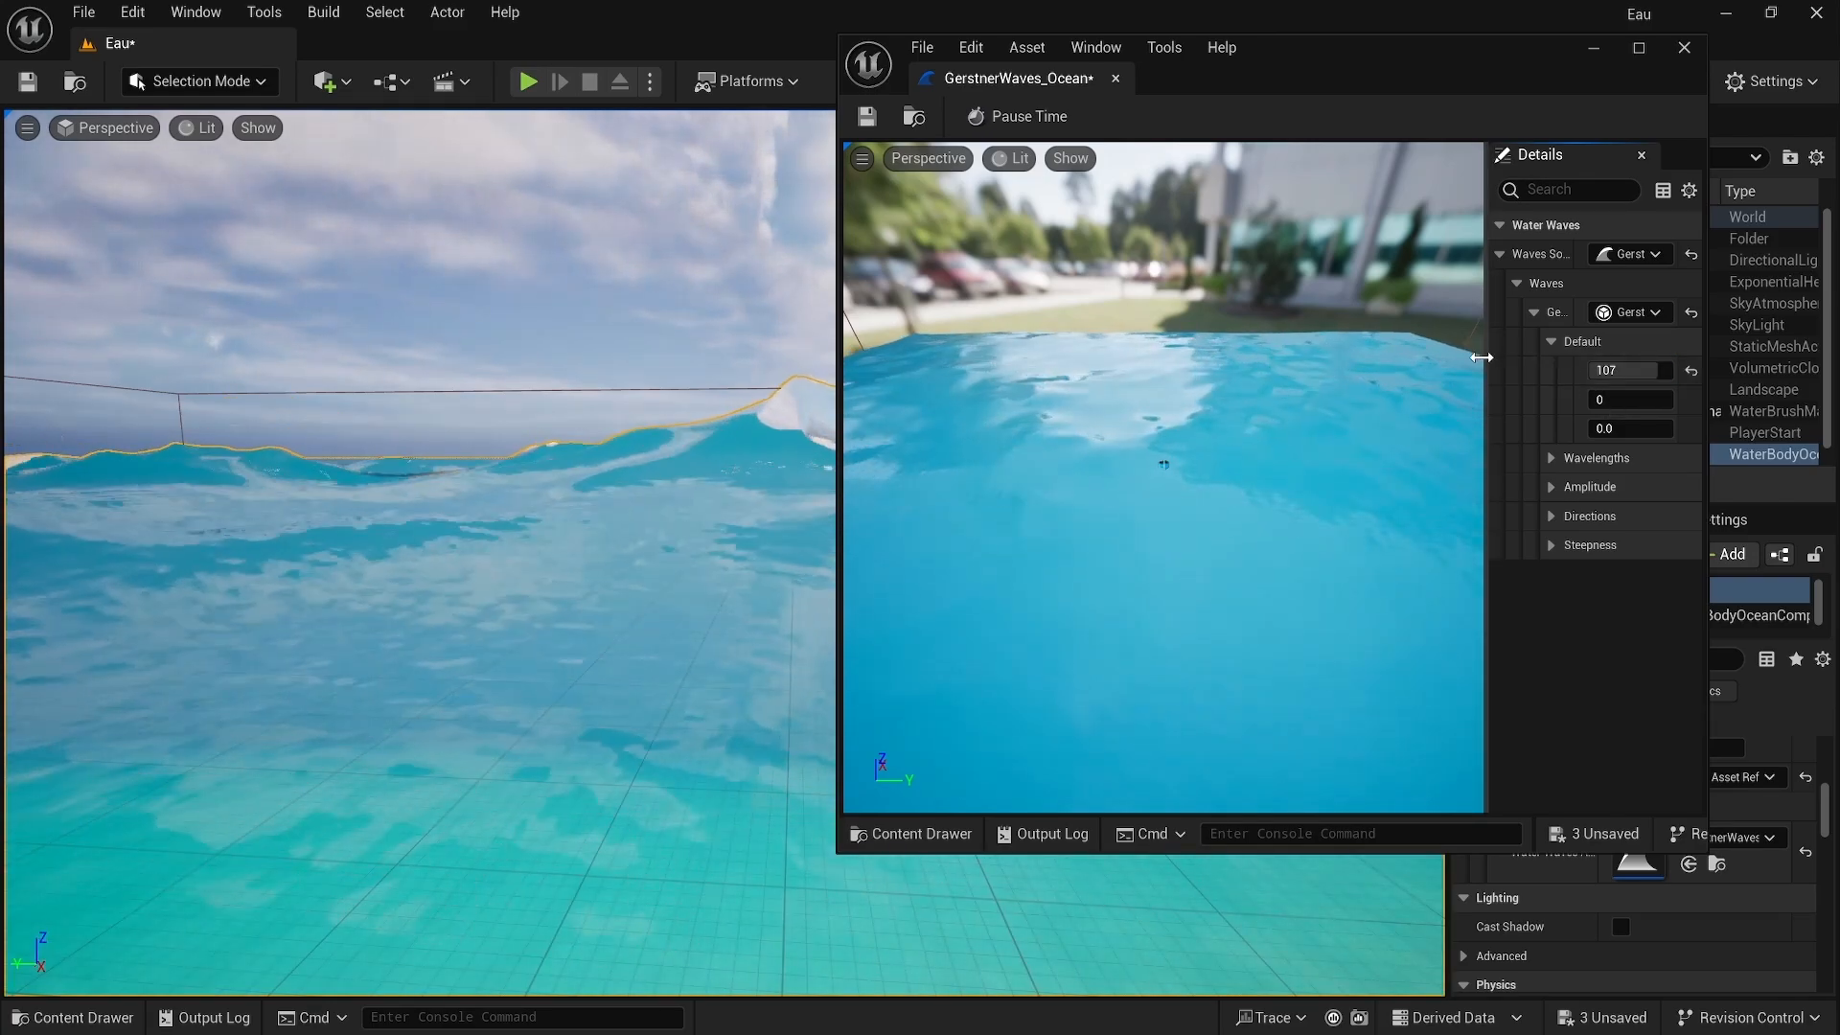
pyautogui.click(1629, 370)
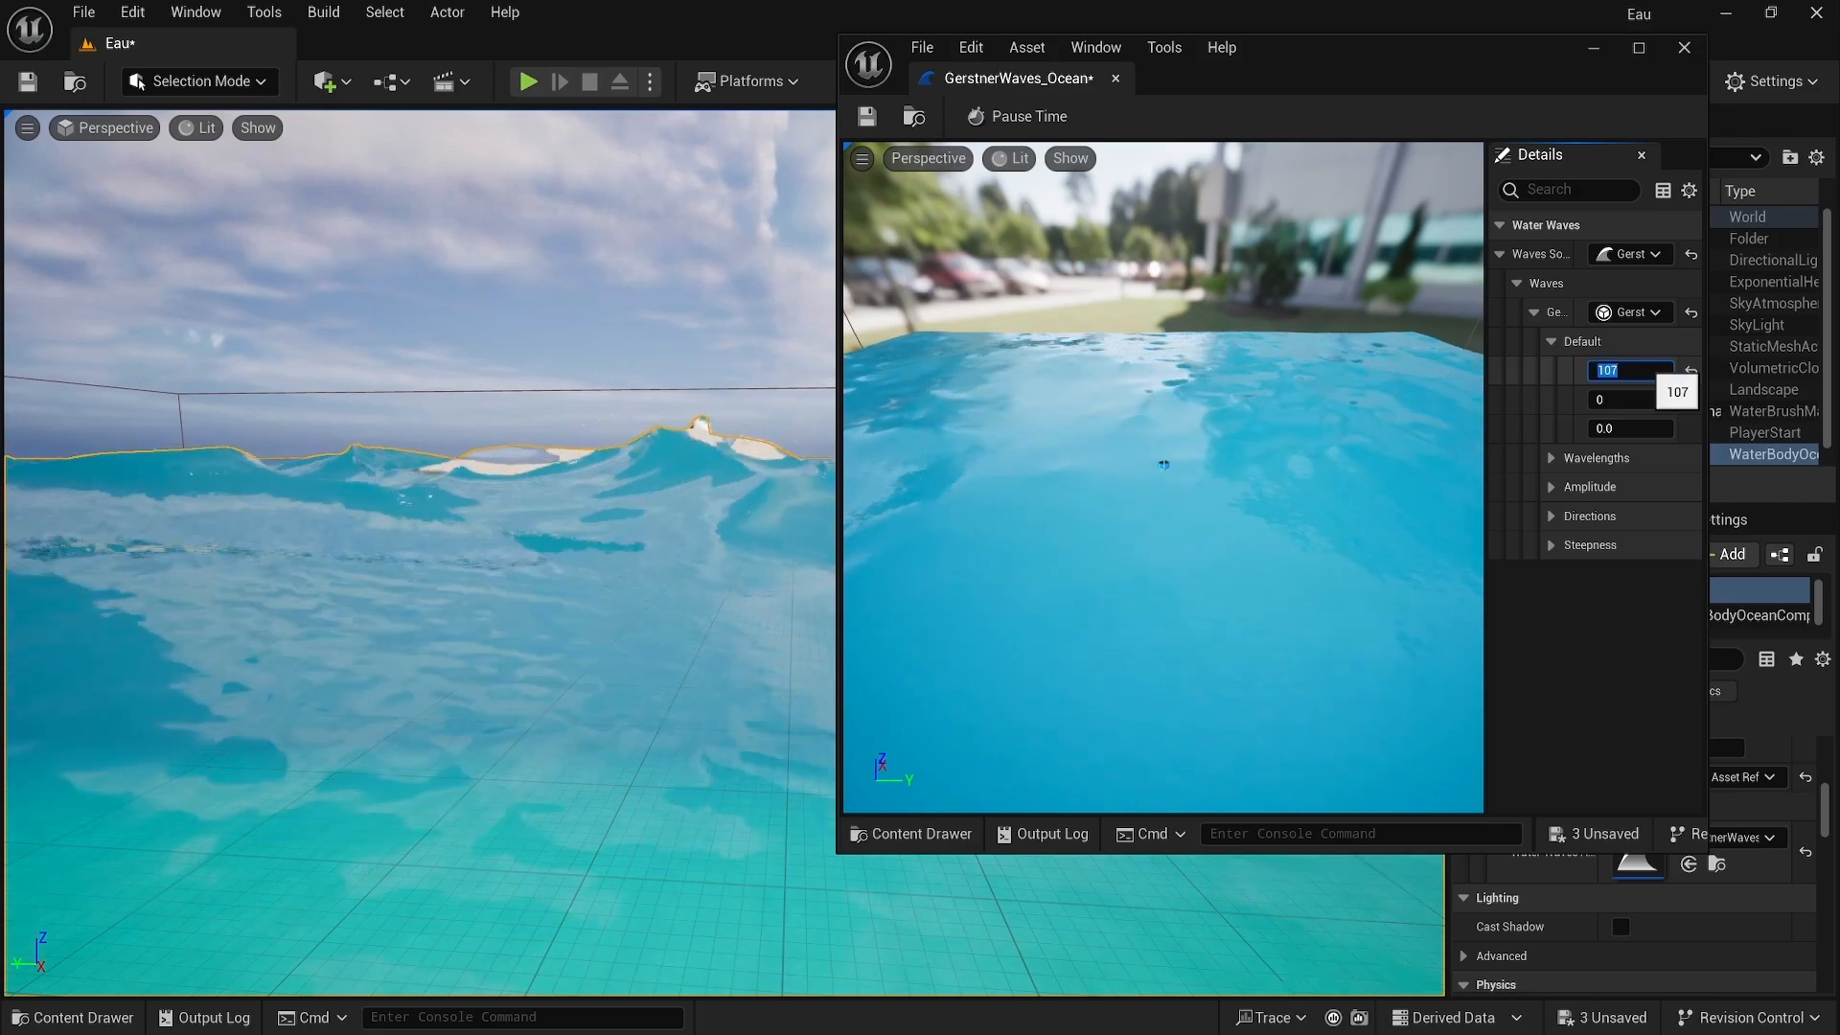
pyautogui.write('2')
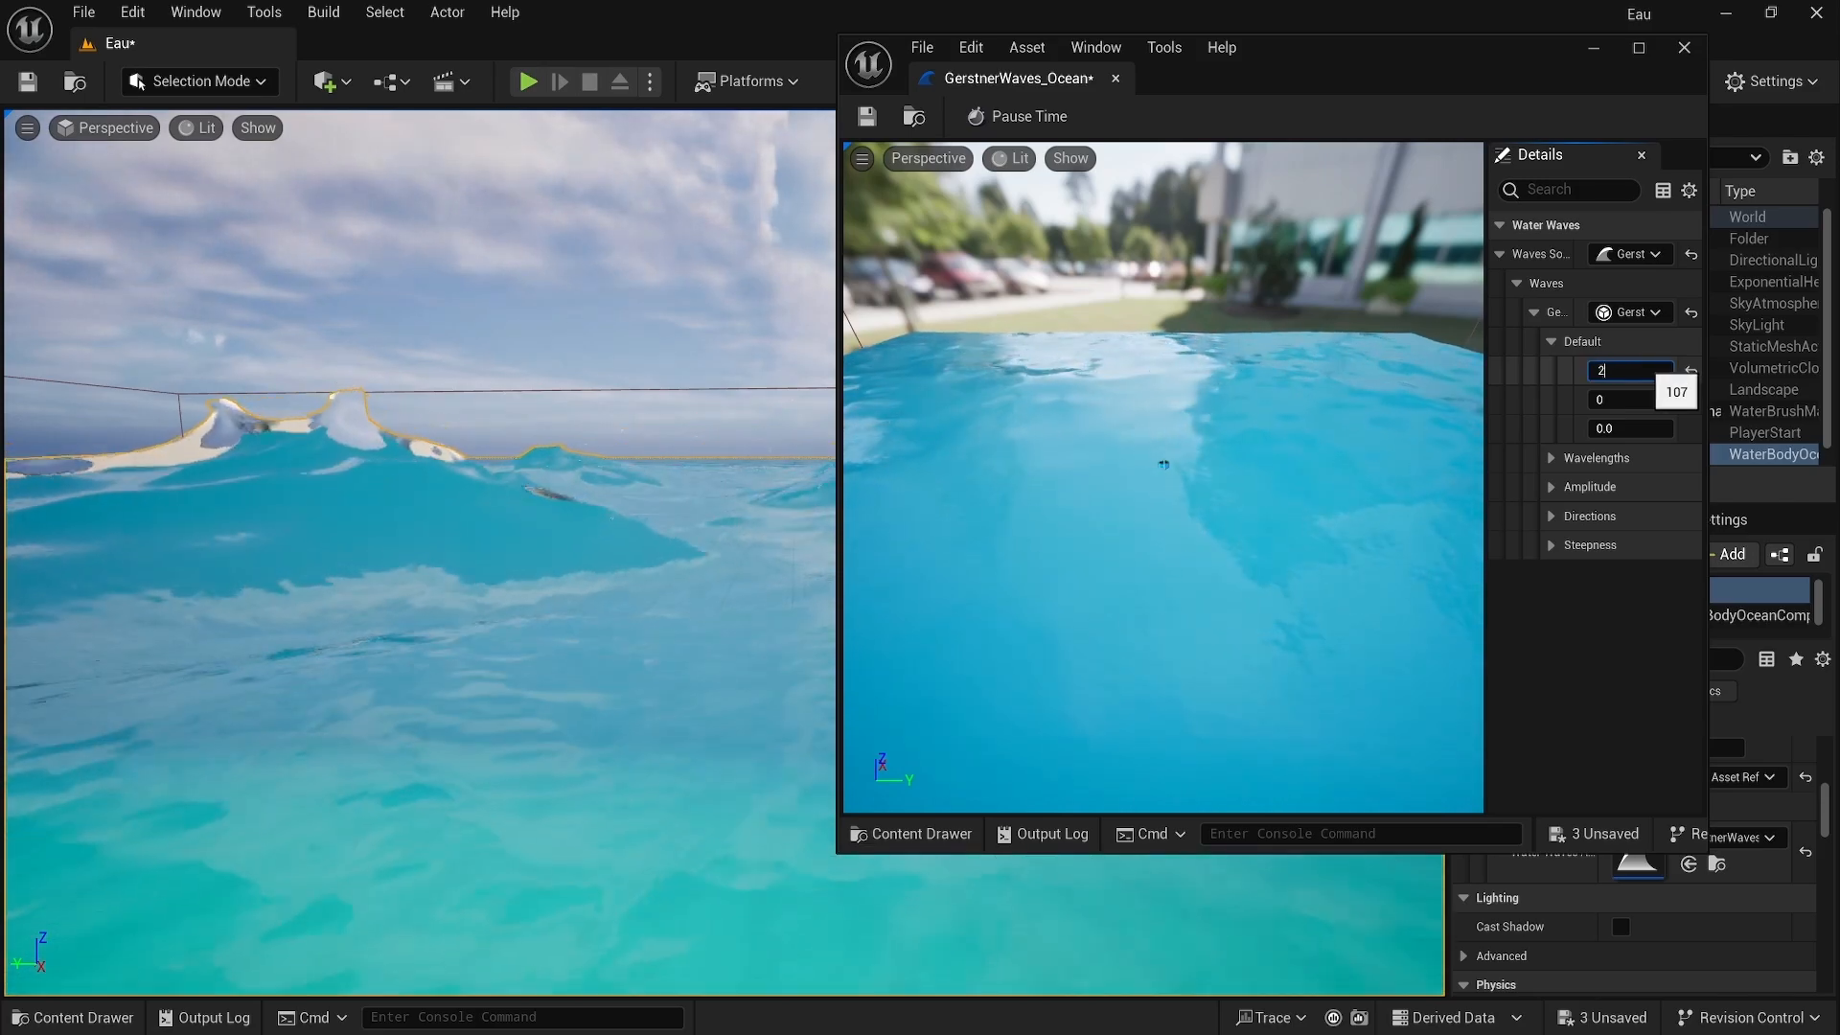
pyautogui.press('Return')
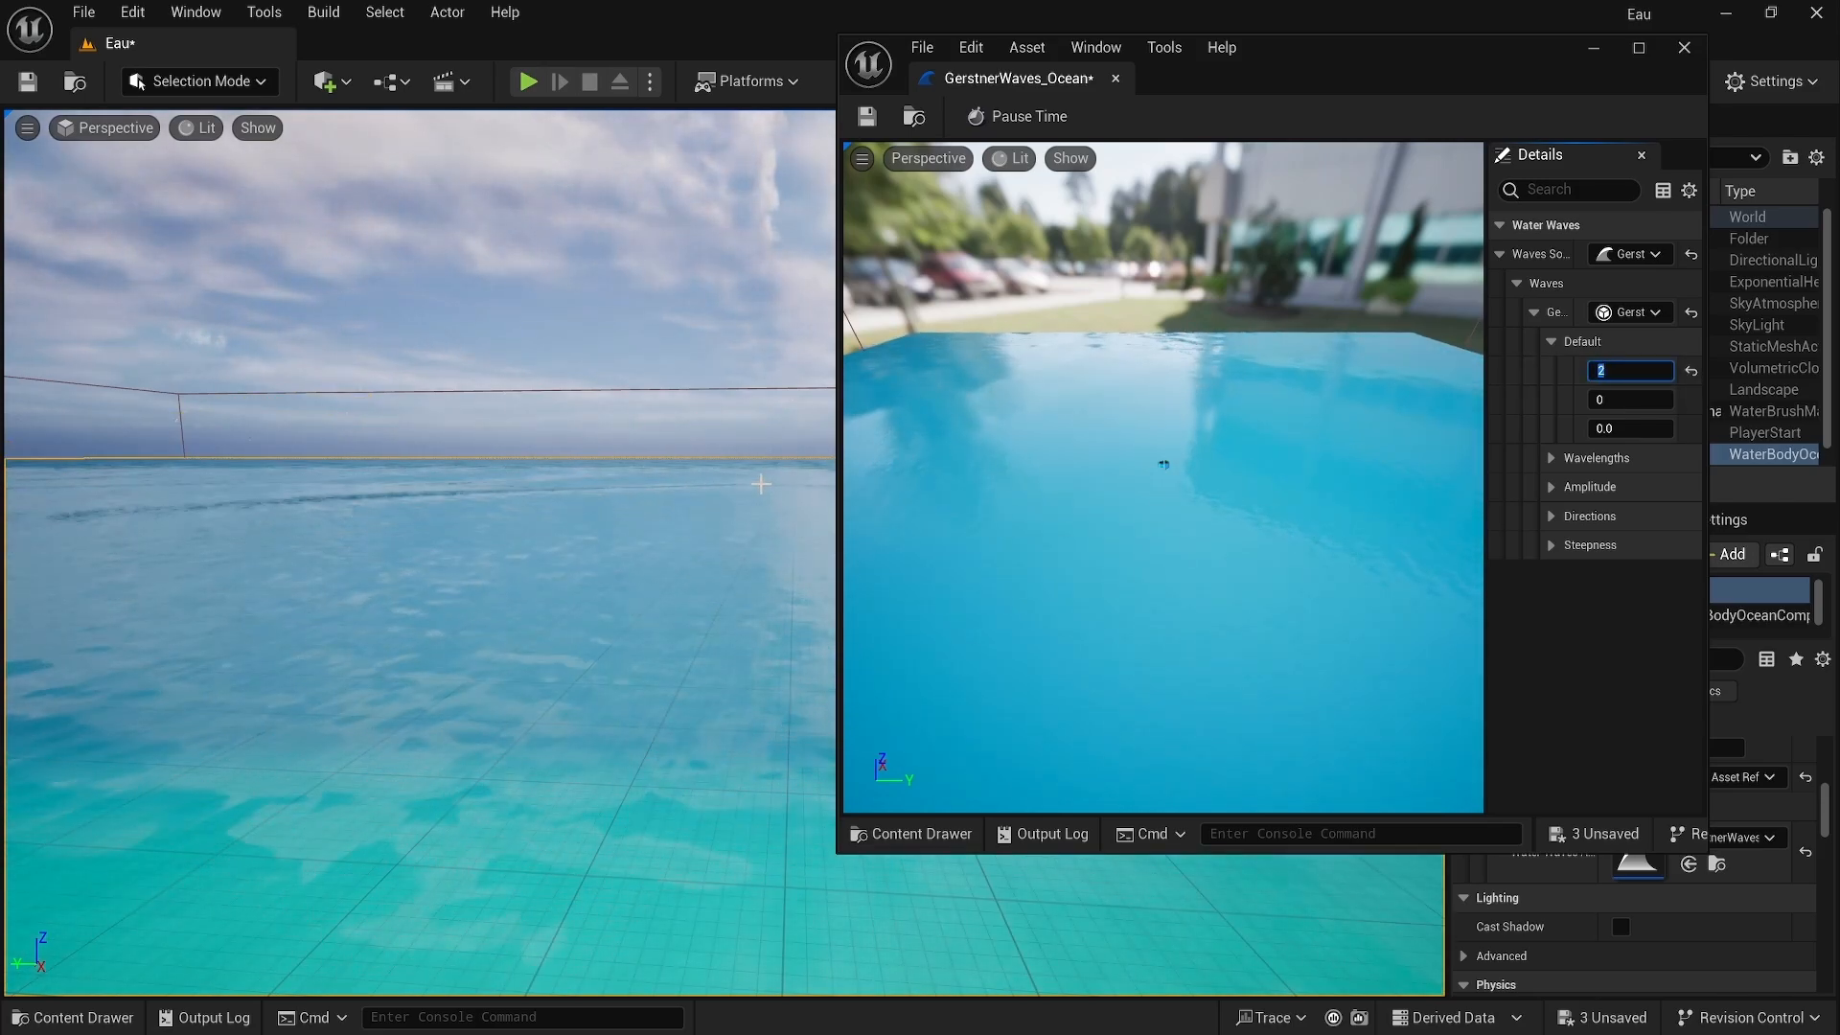
# Step: Expand Wavelengths and set the first wavelength to about 5836
pyautogui.click(1551, 459)
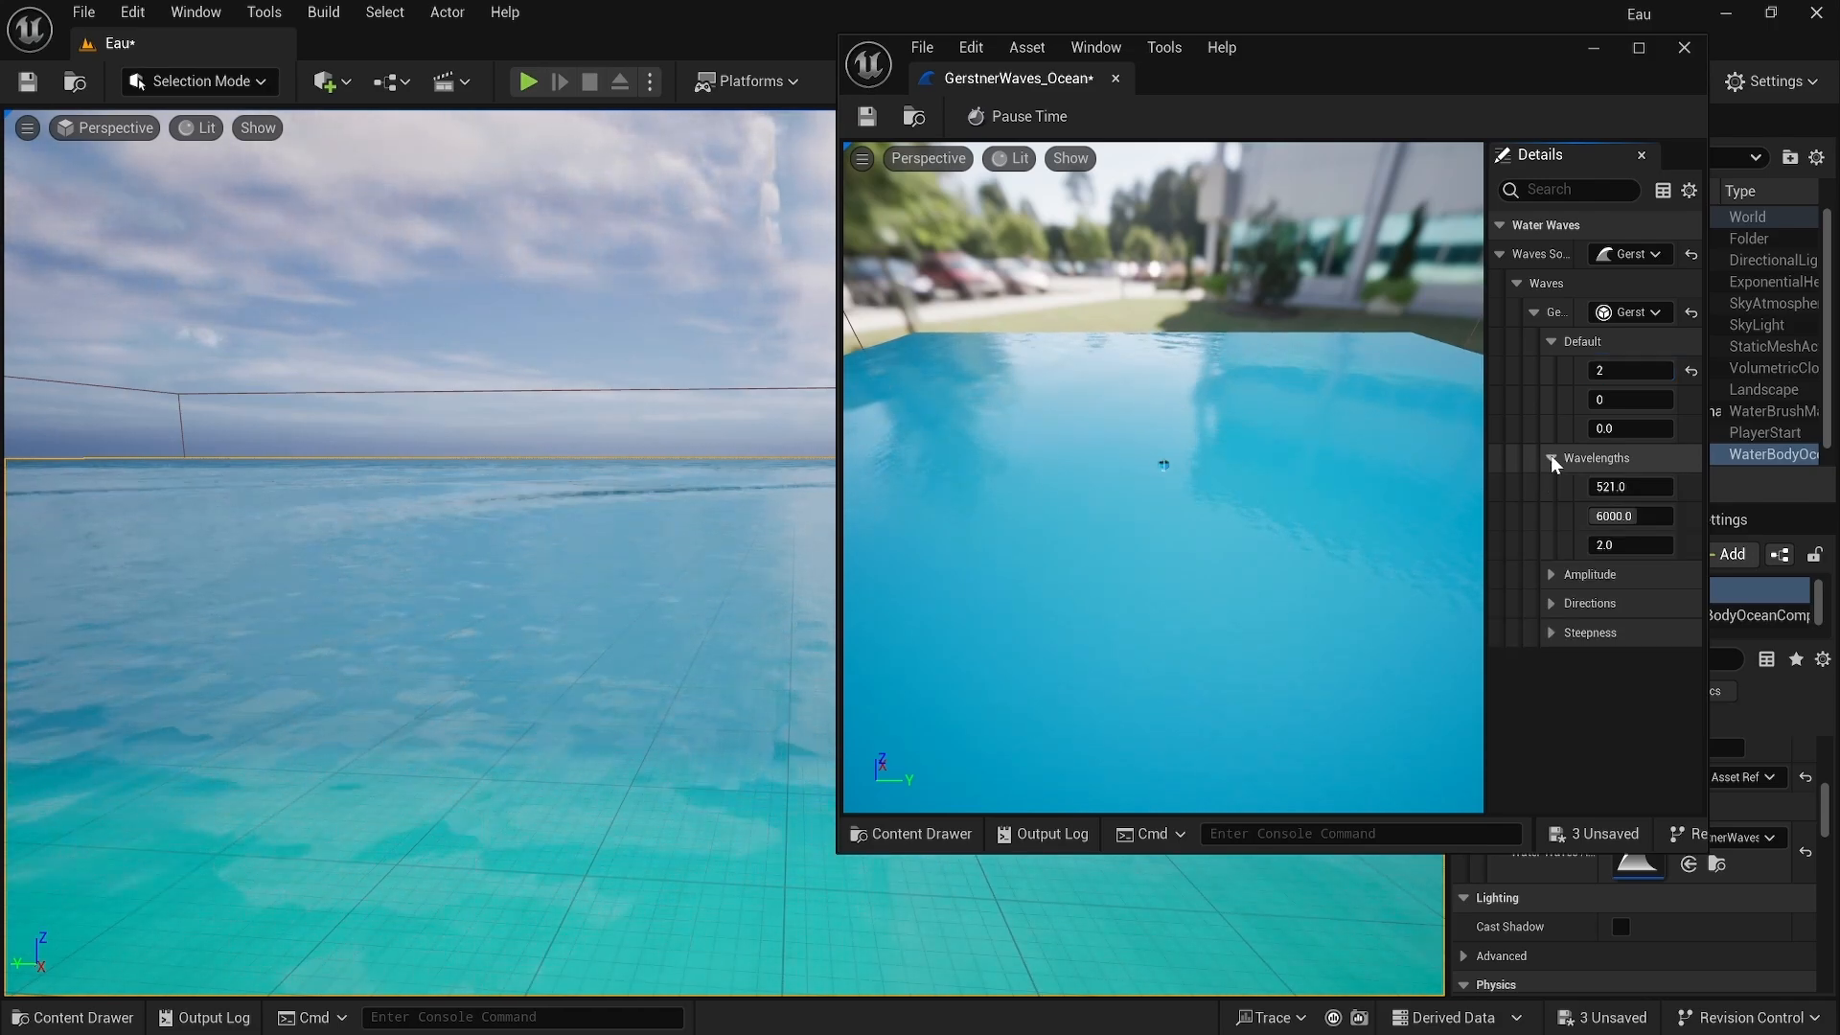
pyautogui.click(1600, 486)
pyautogui.write('10000')
pyautogui.press('Return')
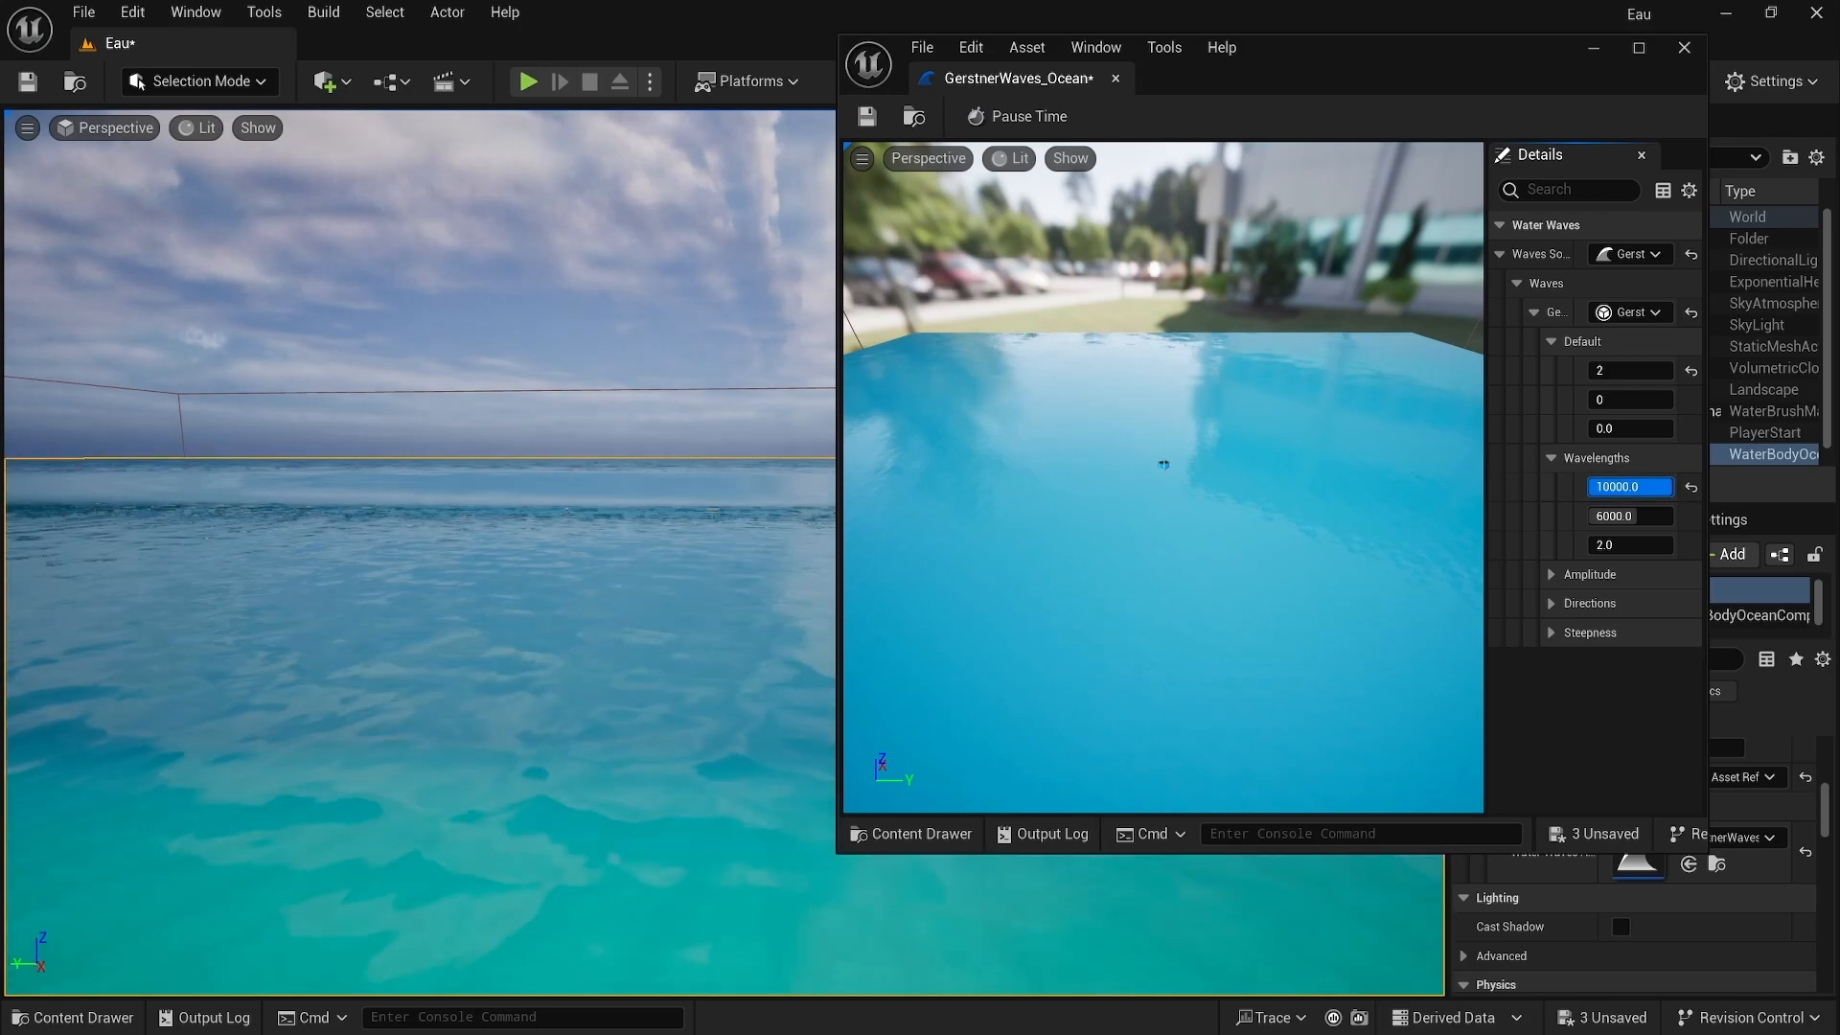
pyautogui.moveTo(1672, 486); pyautogui.dragTo(1637, 486)
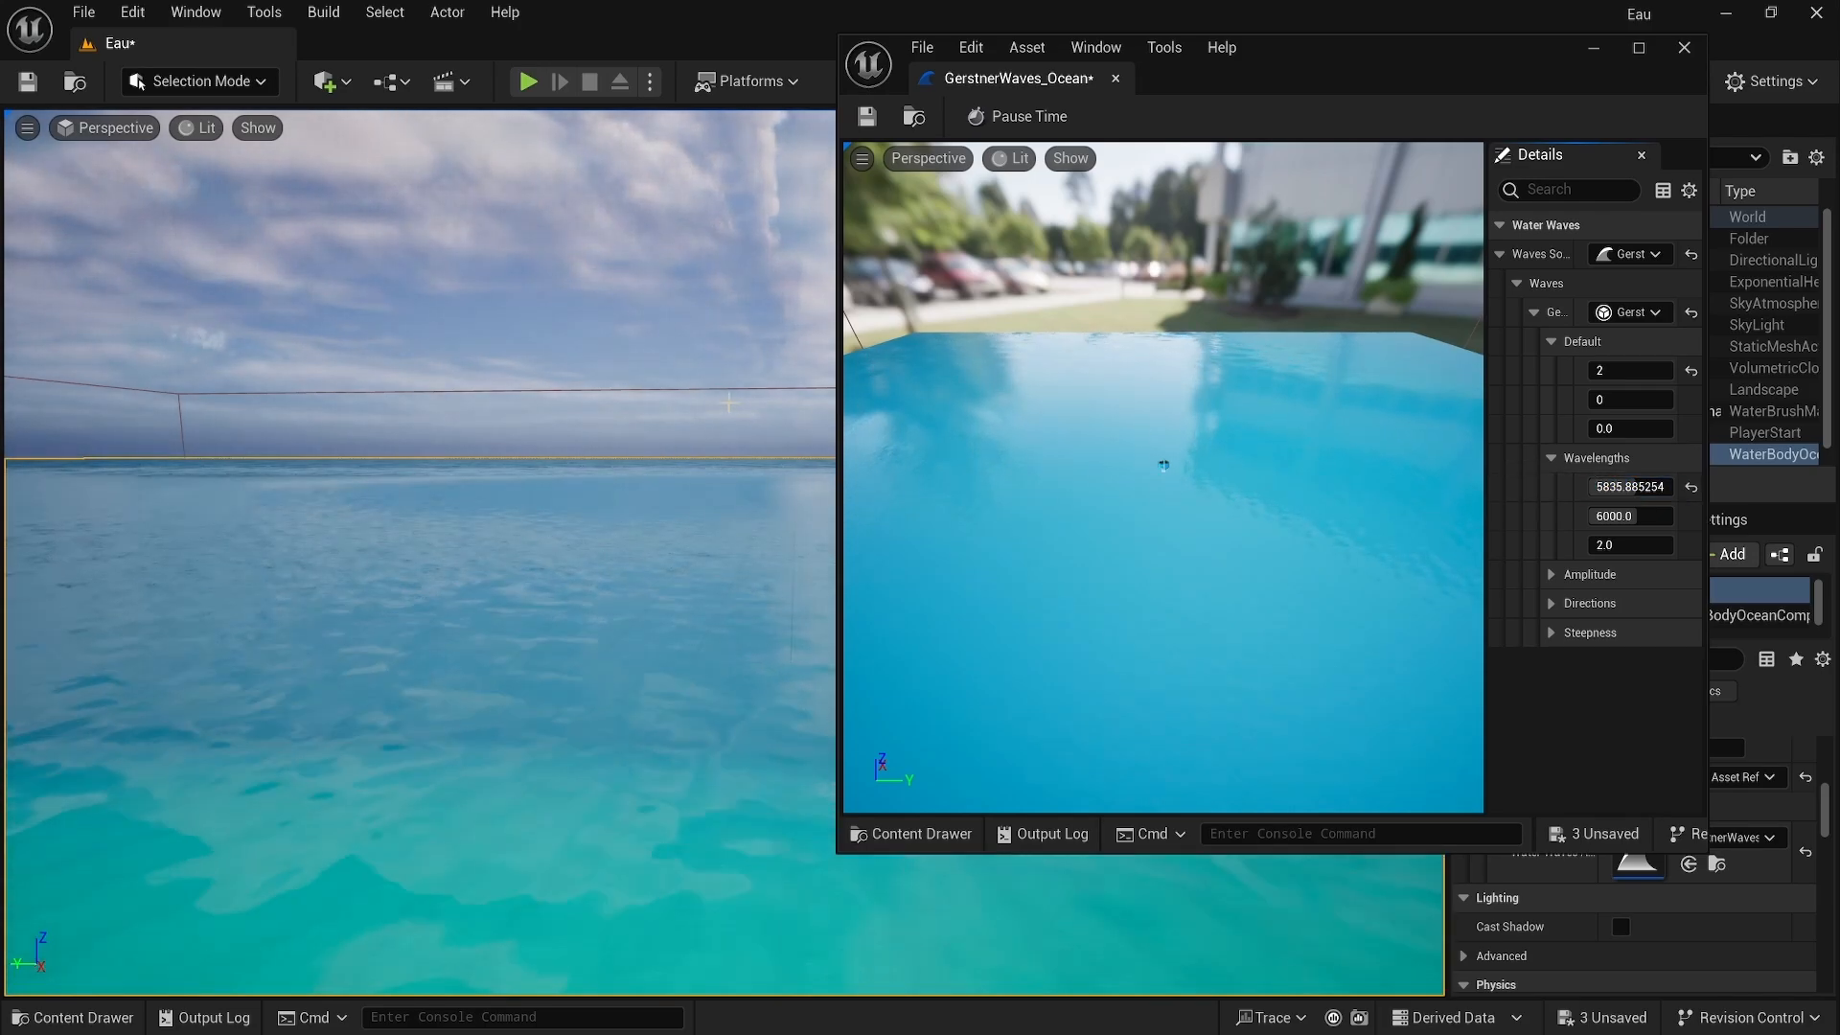
# Step: Expand Amplitude and raise the first amplitude value to about 592
pyautogui.moveTo(728, 402); pyautogui.dragTo(421, 436, button='right')
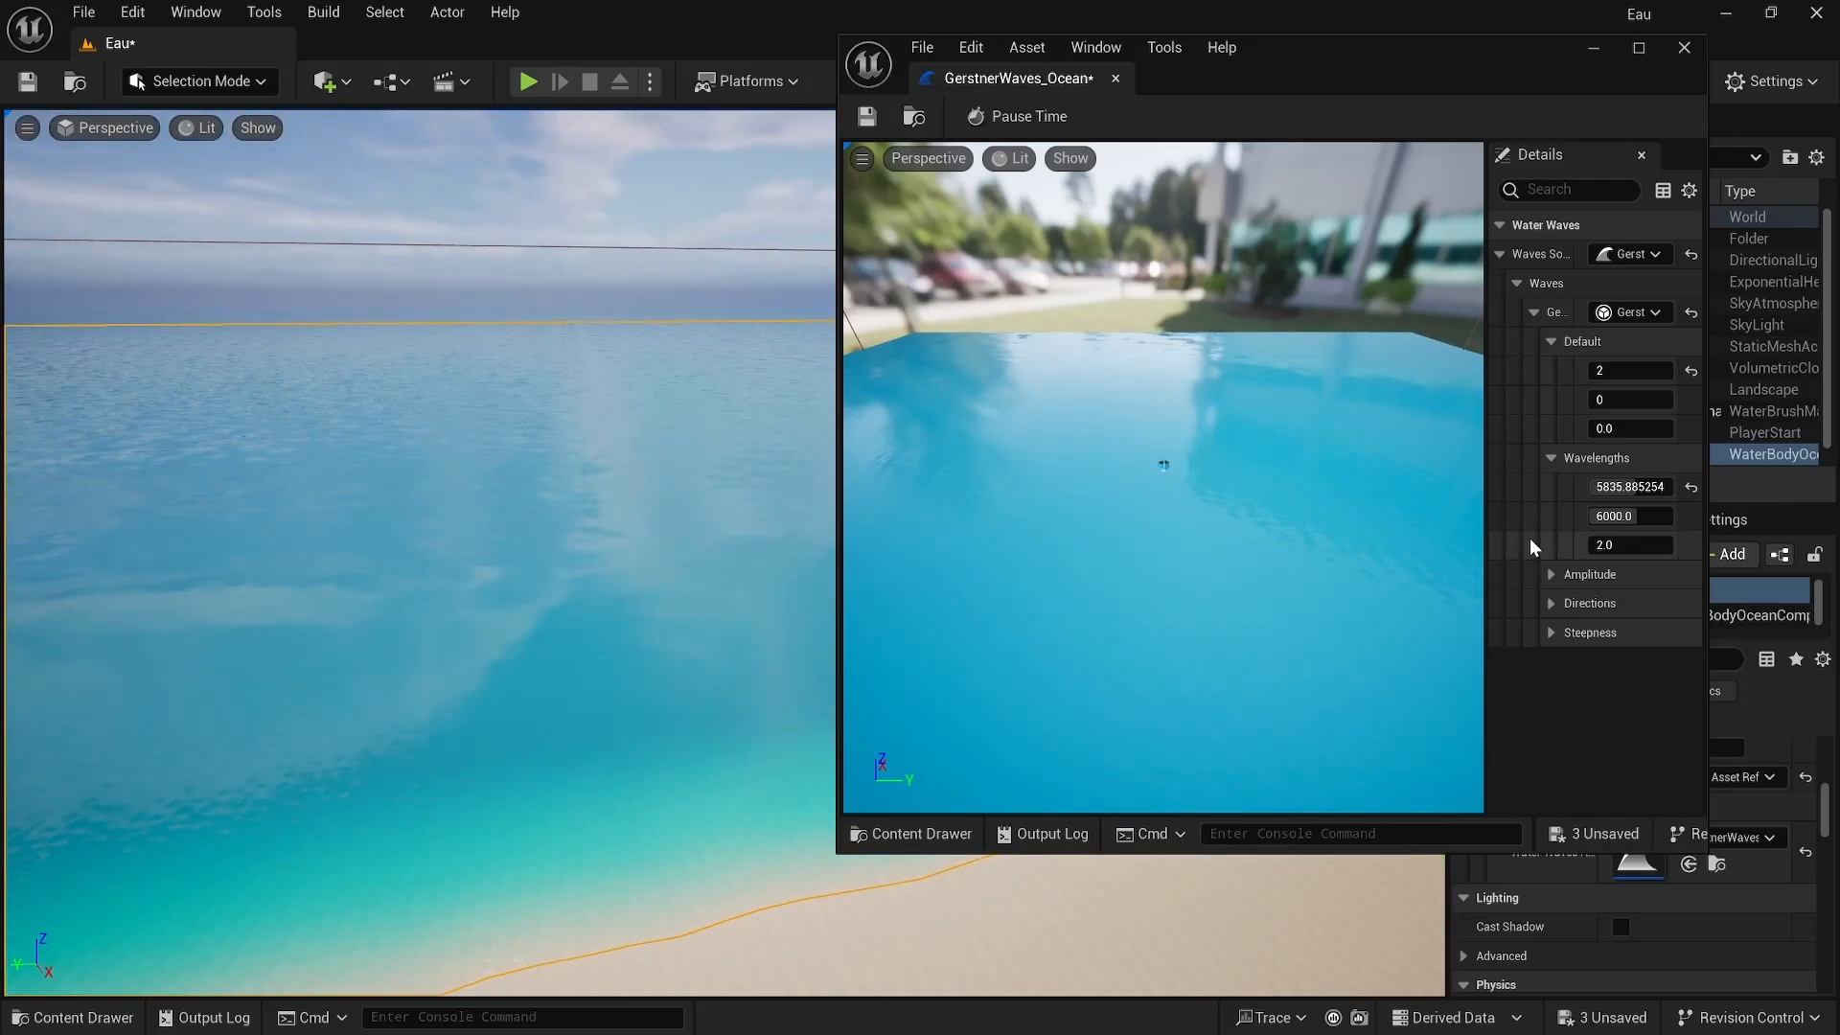
pyautogui.click(1551, 574)
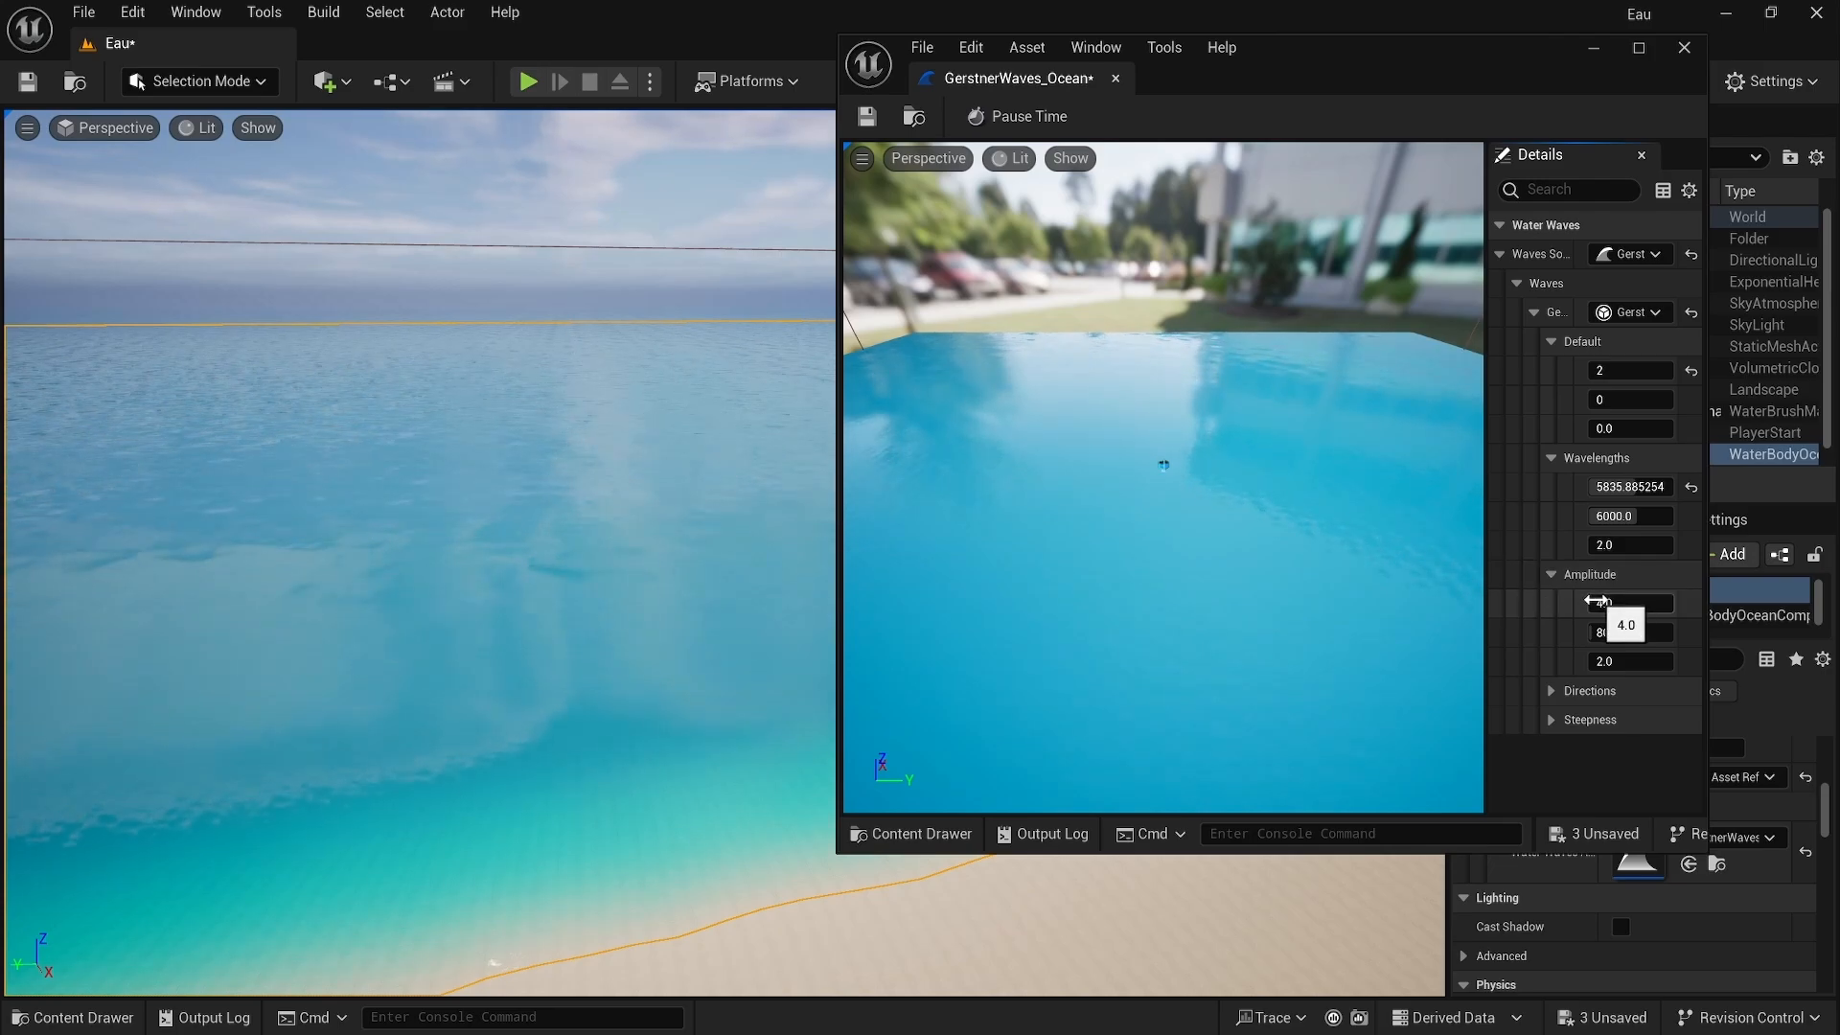
pyautogui.moveTo(1598, 603)
pyautogui.mouseDown()
pyautogui.moveTo(1633, 603)
pyautogui.moveTo(1598, 603)
pyautogui.mouseUp()
pyautogui.moveTo(707, 486); pyautogui.dragTo(757, 494, button='right')
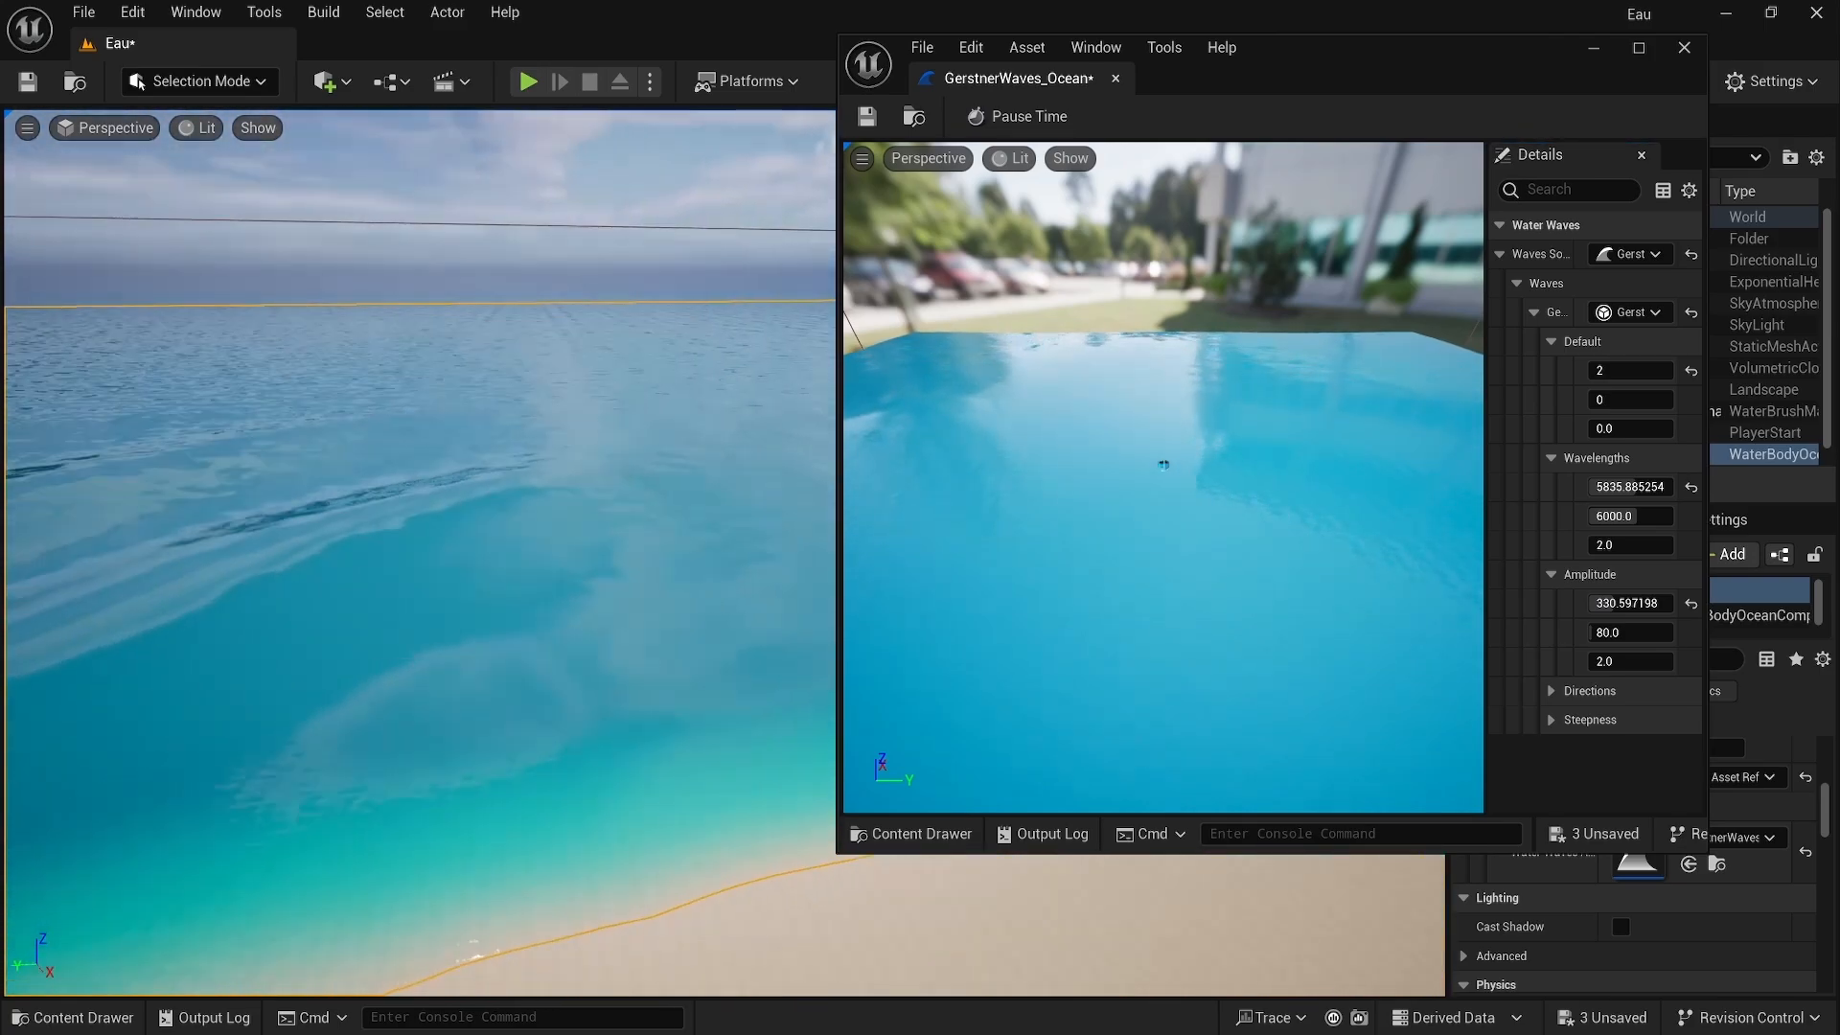
pyautogui.moveTo(1618, 602); pyautogui.dragTo(1706, 602)
pyautogui.moveTo(643, 906); pyautogui.dragTo(719, 930, button='right')
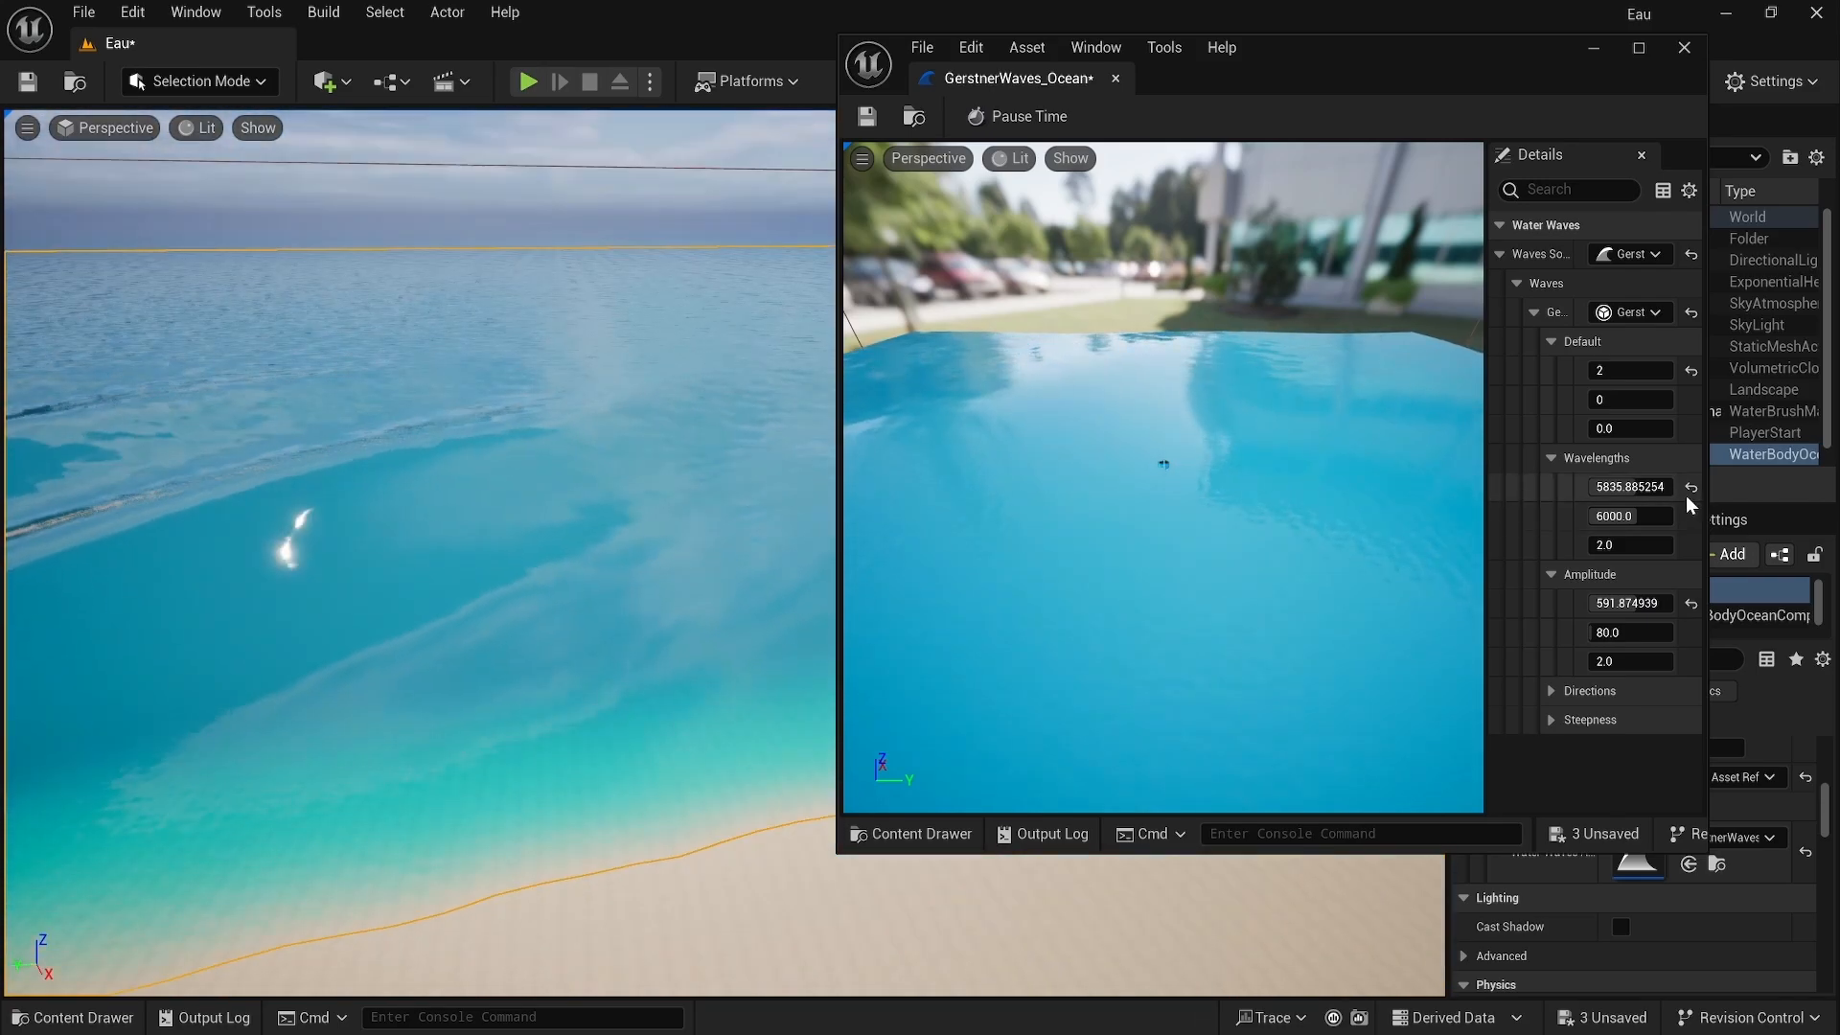
# Step: Reset the first wavelength to its default value
pyautogui.click(1690, 489)
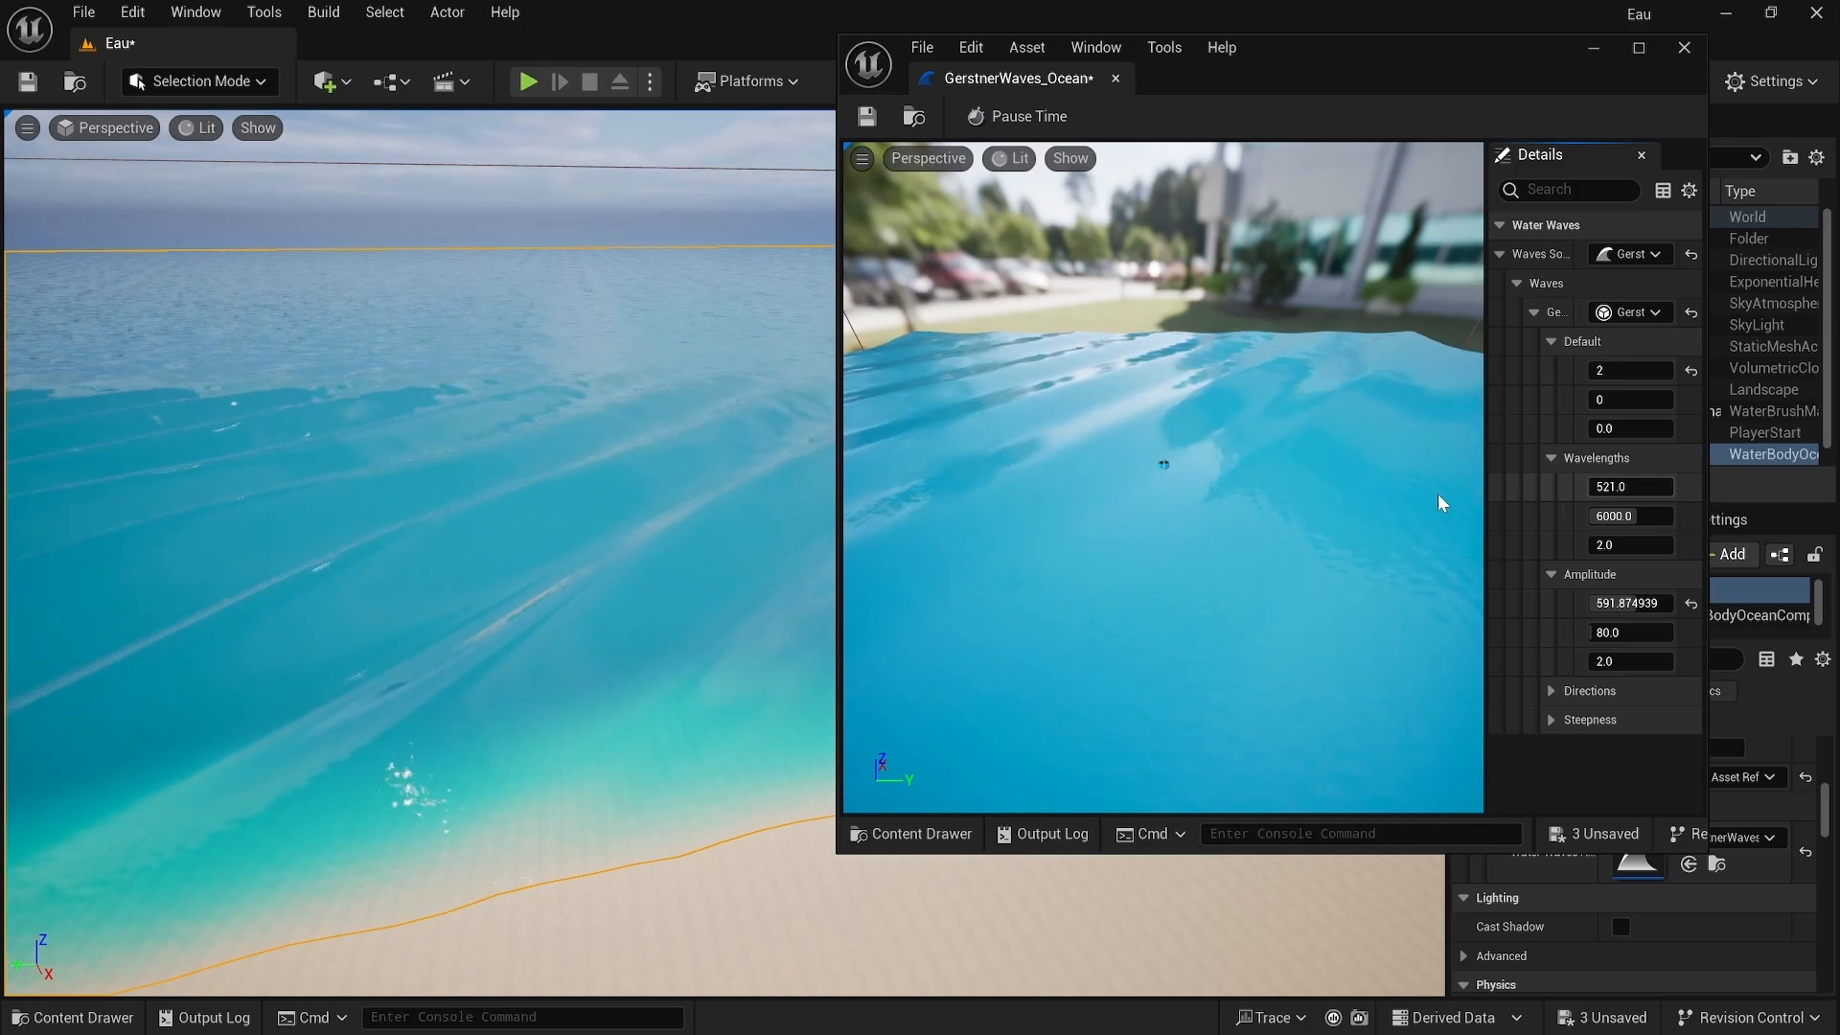
pyautogui.moveTo(623, 537); pyautogui.dragTo(536, 537, button='right')
pyautogui.moveTo(709, 546); pyautogui.dragTo(599, 502, button='right')
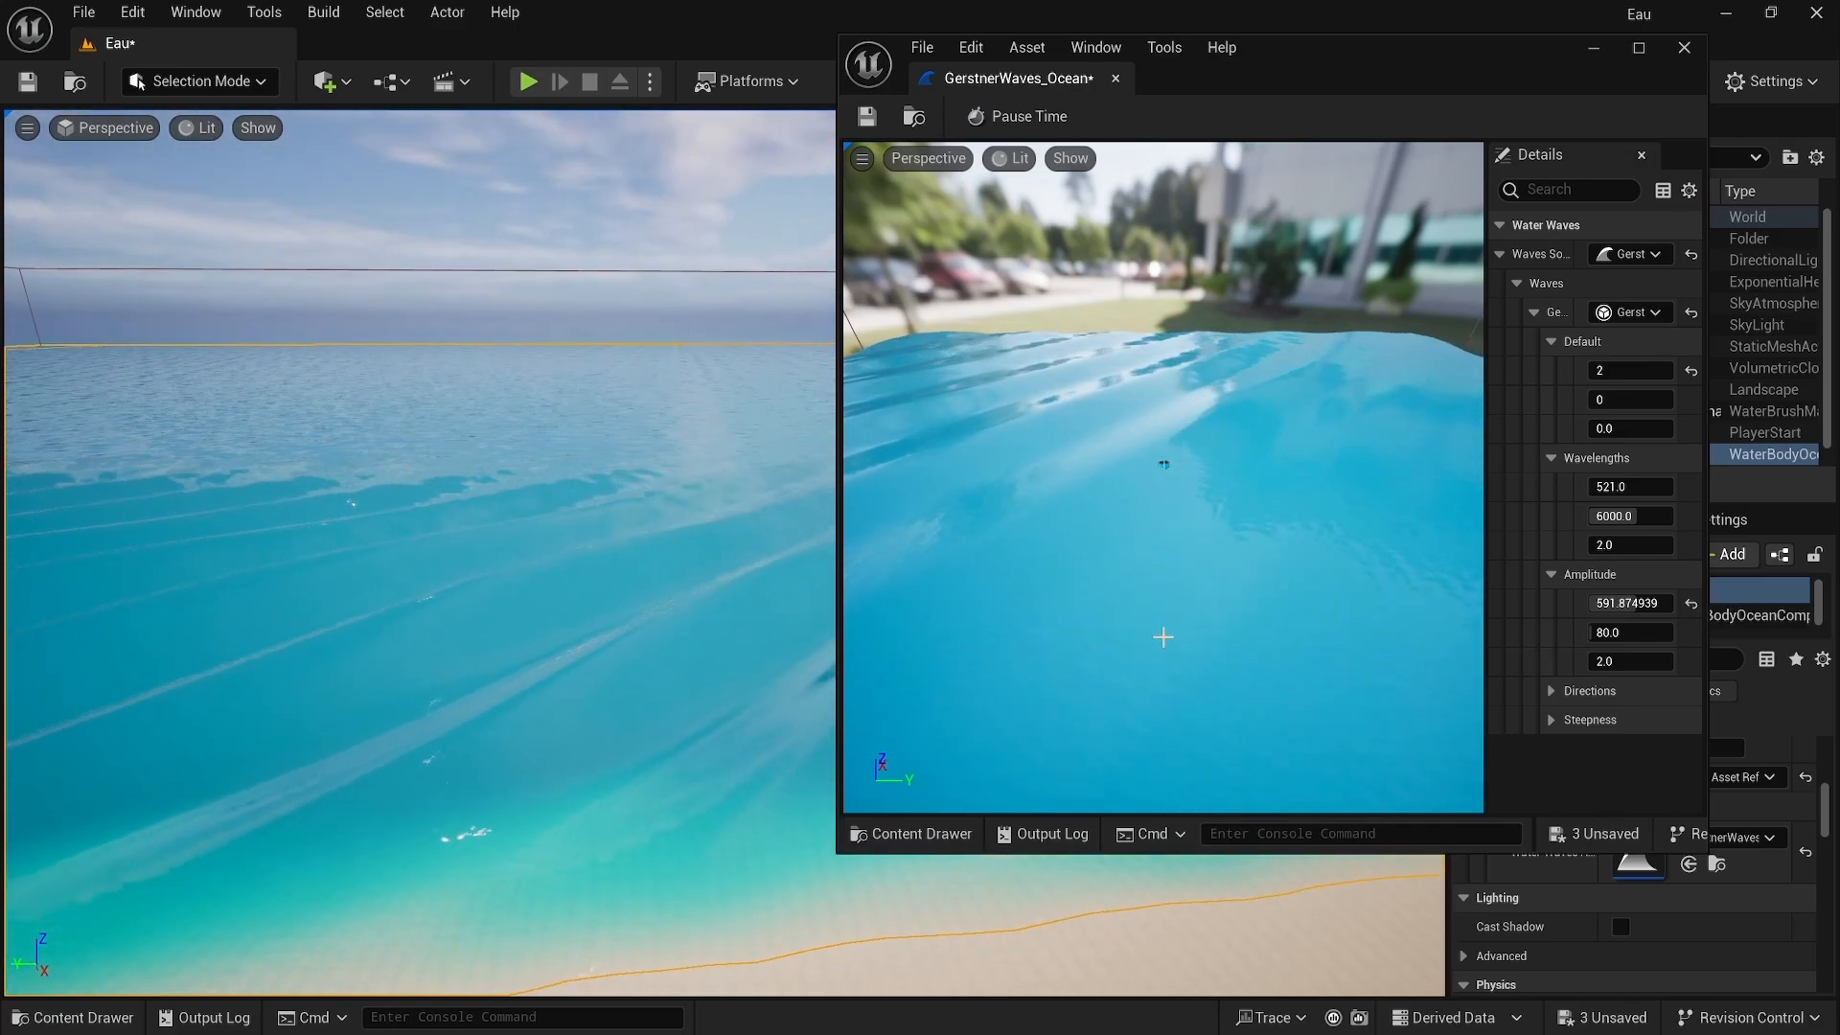
# Step: Expand Directions and set the first direction to about -123 degrees
pyautogui.click(1549, 690)
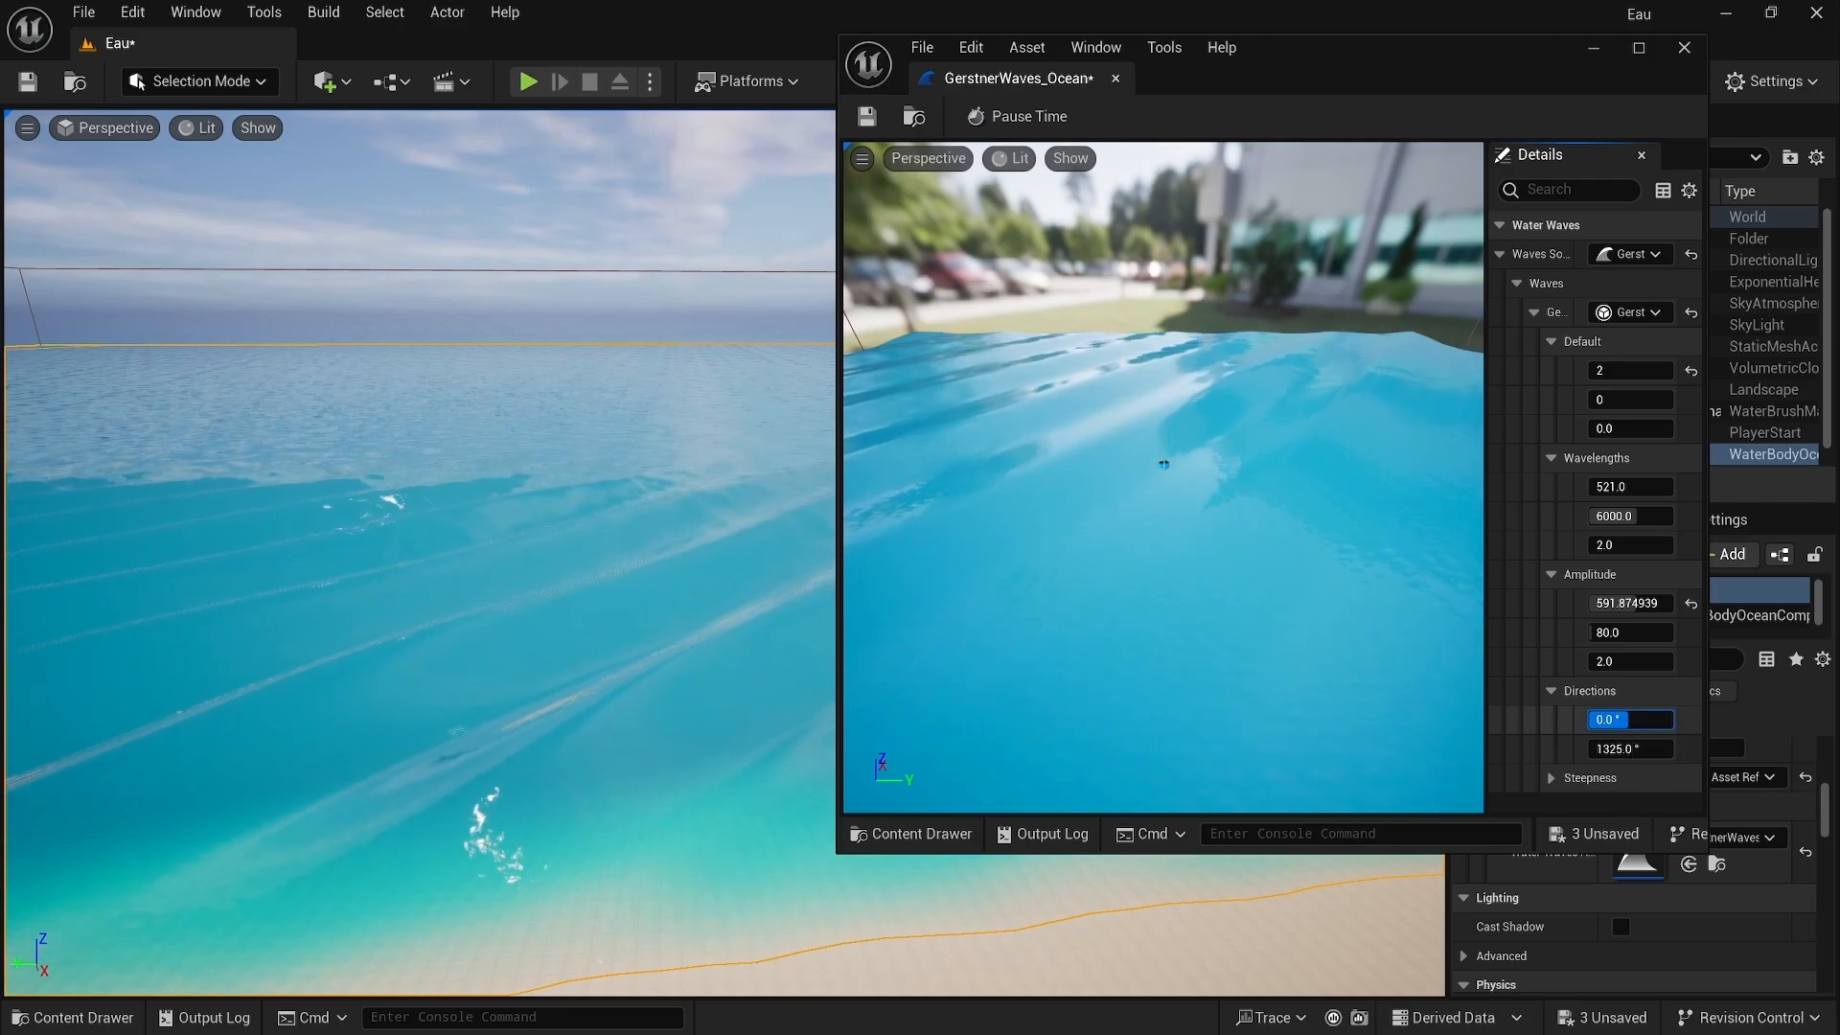
pyautogui.moveTo(1629, 719); pyautogui.dragTo(1026, 718)
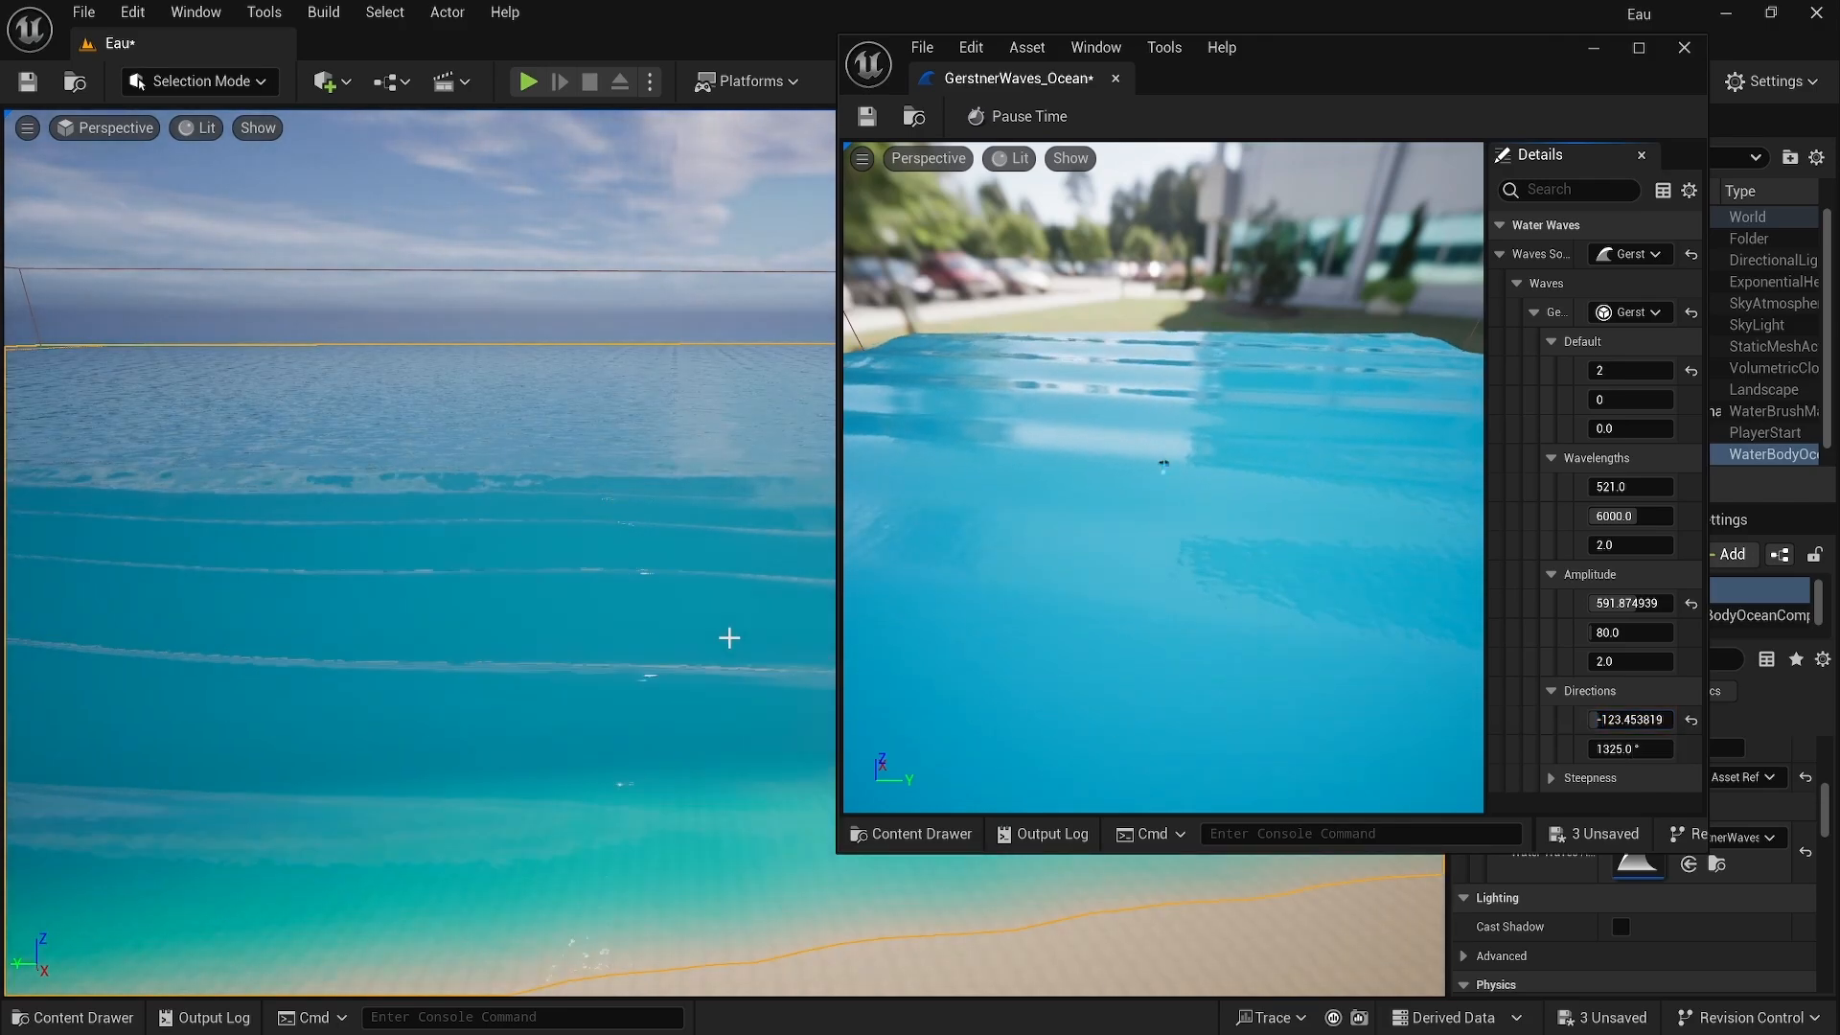
pyautogui.moveTo(728, 638); pyautogui.dragTo(604, 618, button='right')
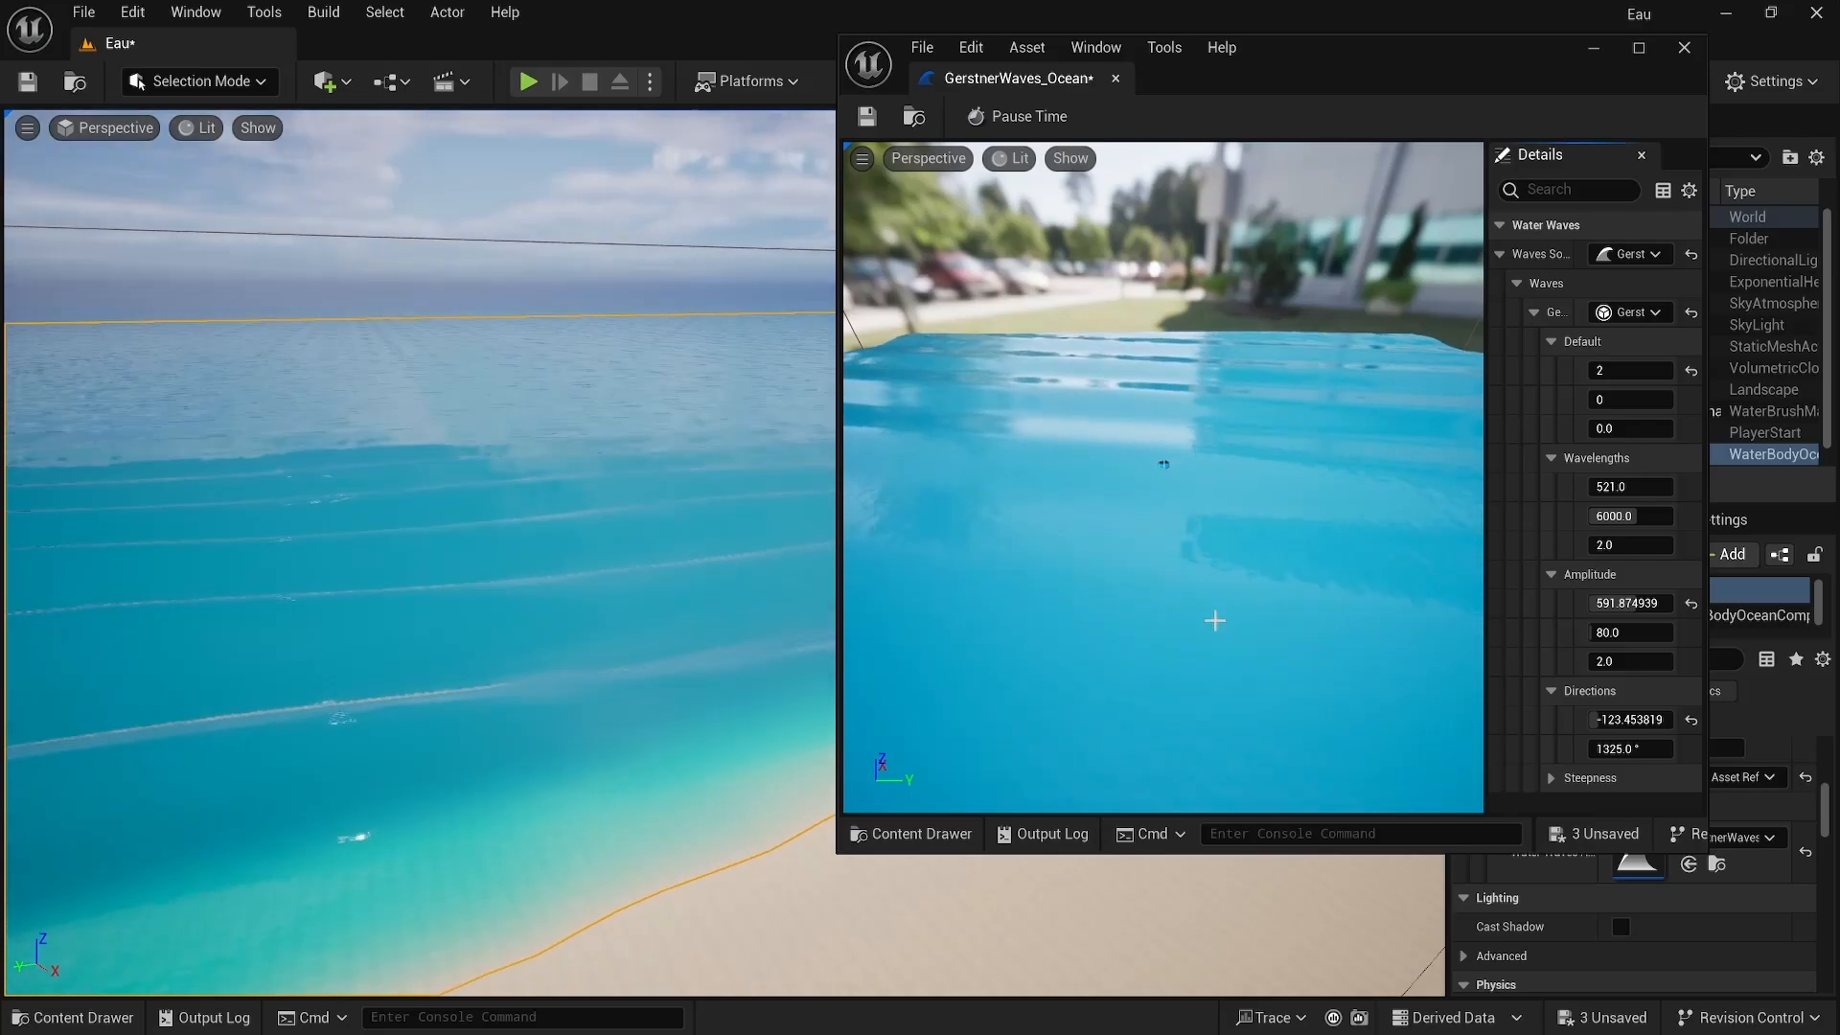
# Step: Reset the direction, amplitude and Default values to their defaults and close the waves asset editor
pyautogui.click(1692, 720)
pyautogui.click(1692, 603)
pyautogui.click(1692, 371)
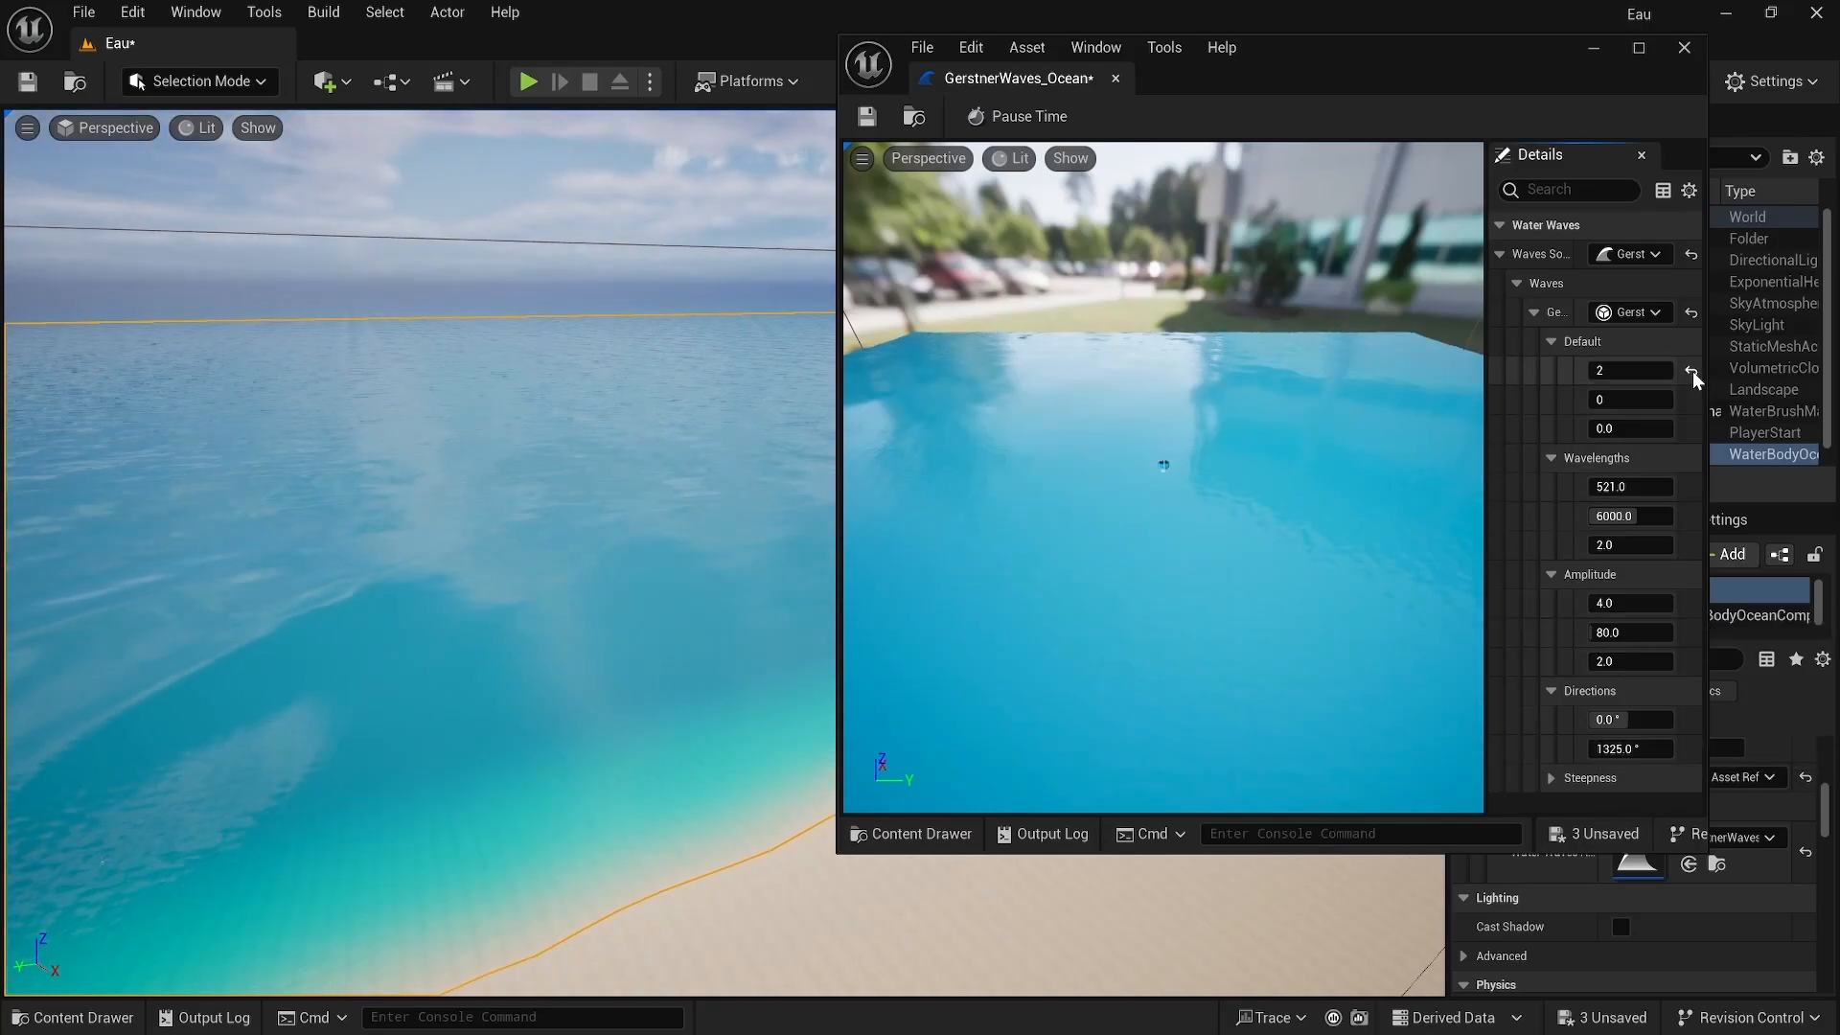
pyautogui.click(1686, 48)
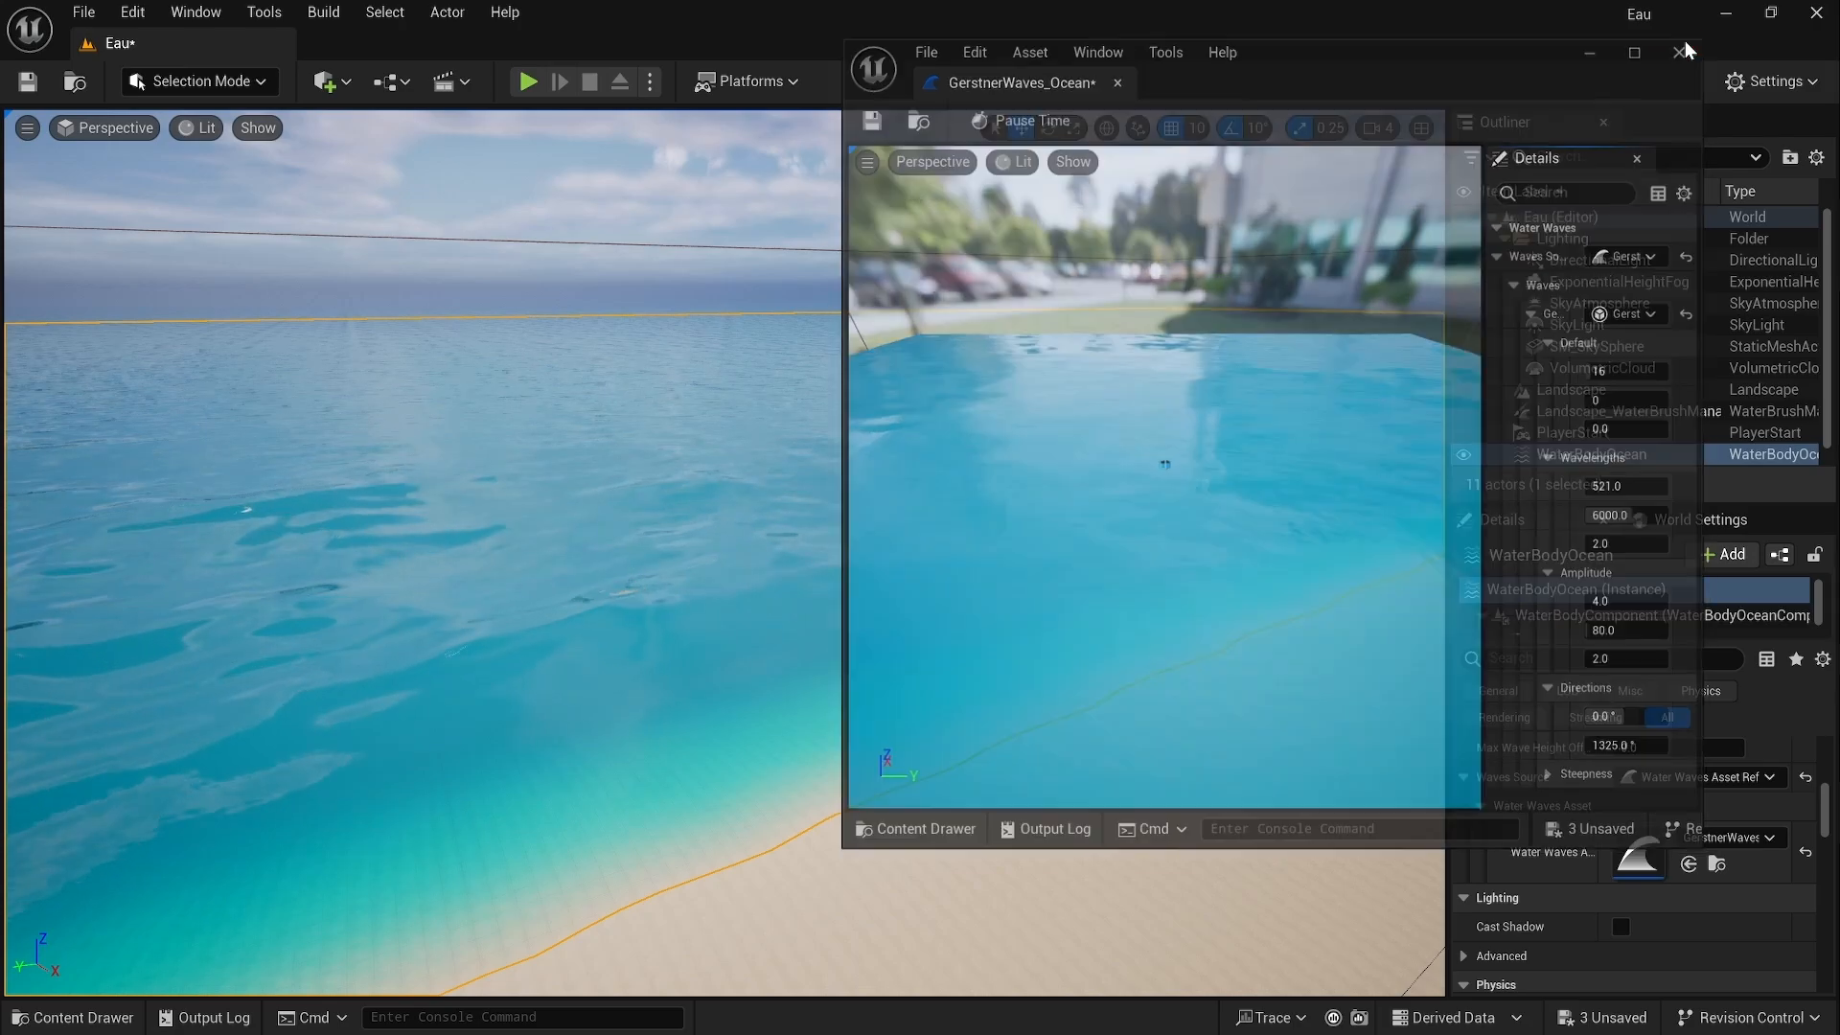
# Step: Open the ocean body's Water Material instance, Water_Material_Ocean, for editing
pyautogui.moveTo(1297, 303)
pyautogui.mouseDown(button='right')
pyautogui.moveTo(1298, 392)
pyautogui.moveTo(1299, 311)
pyautogui.mouseUp(button='right')
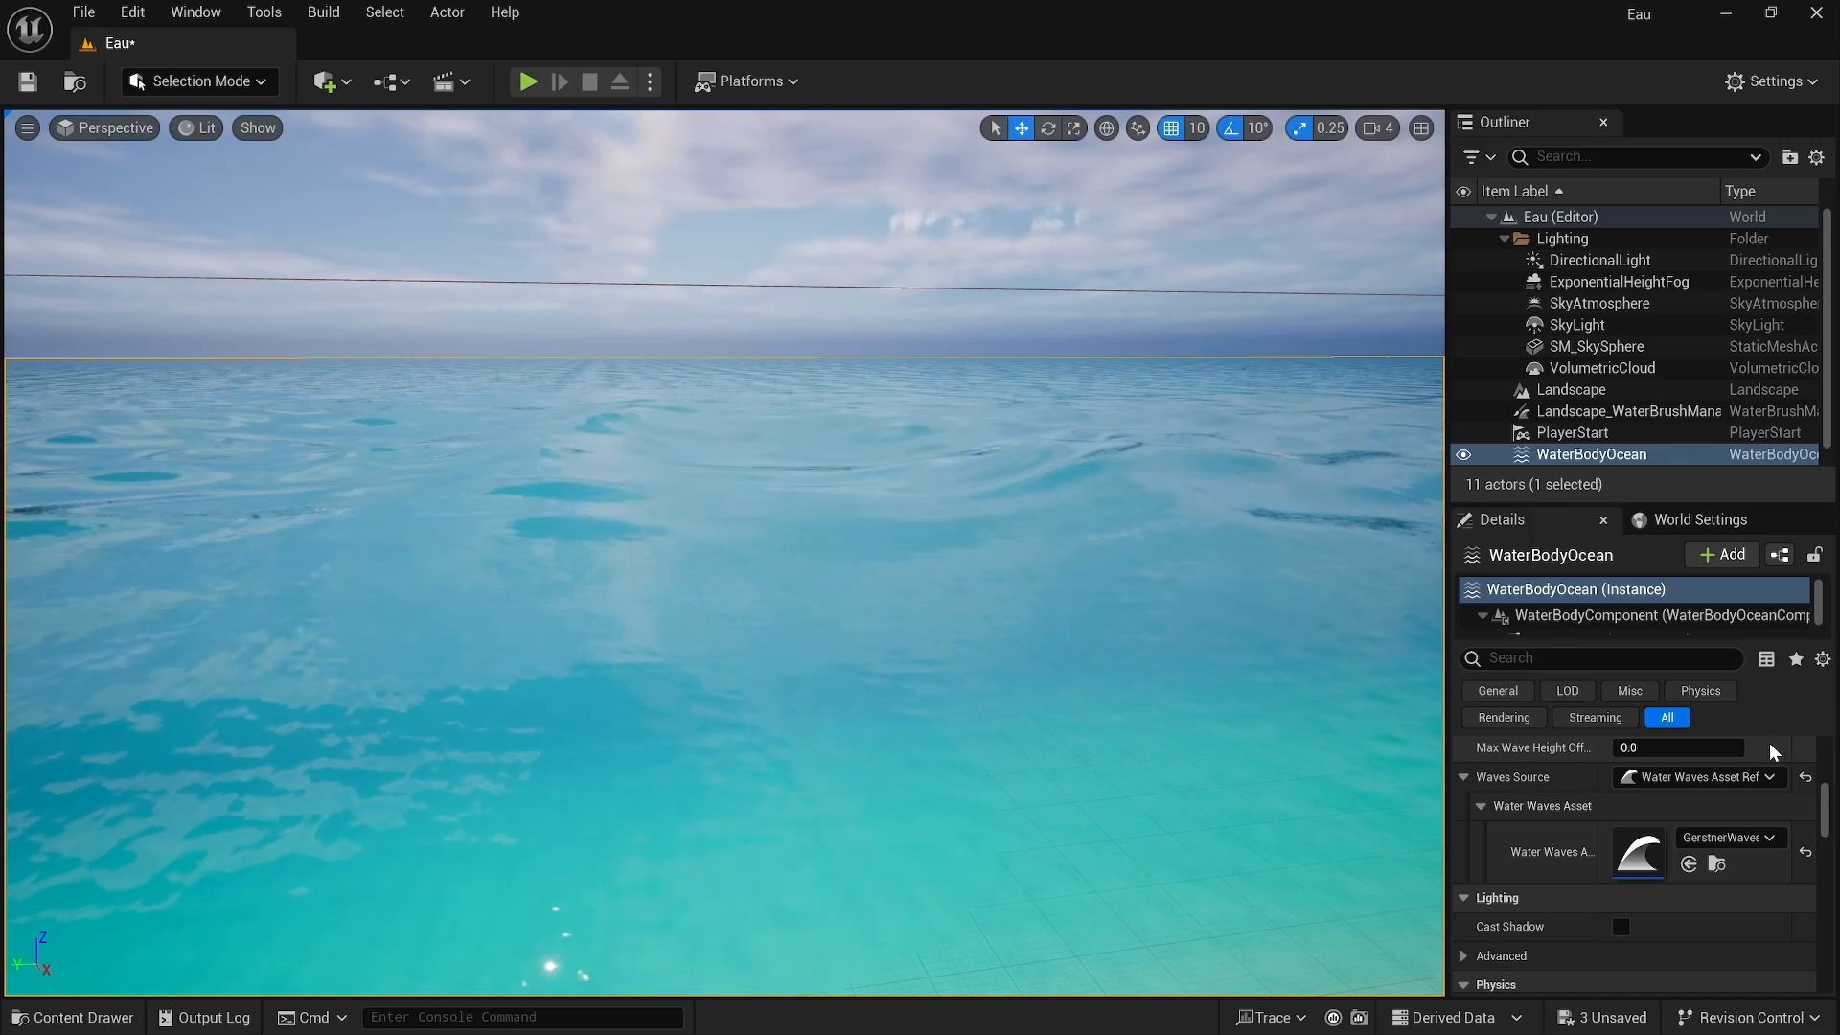
pyautogui.scroll(-5, 1727, 780)
pyautogui.scroll(-10, 1728, 780)
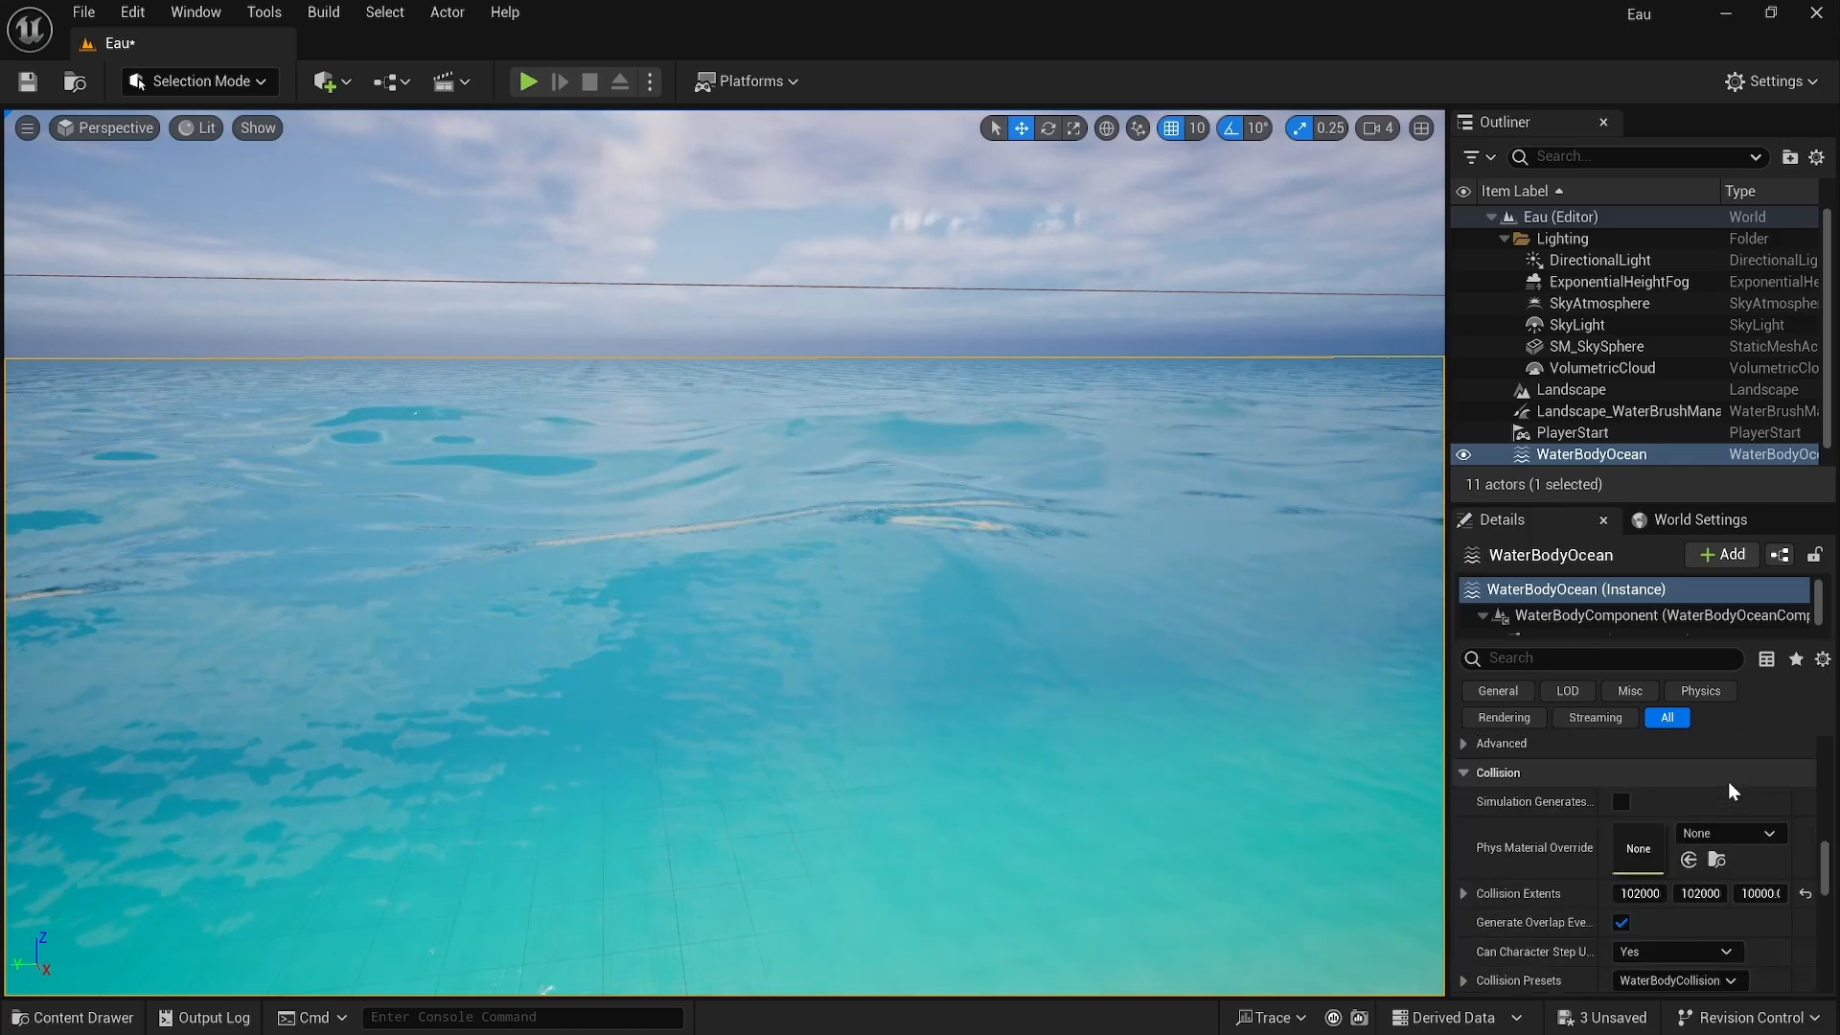
pyautogui.scroll(-4, 1728, 780)
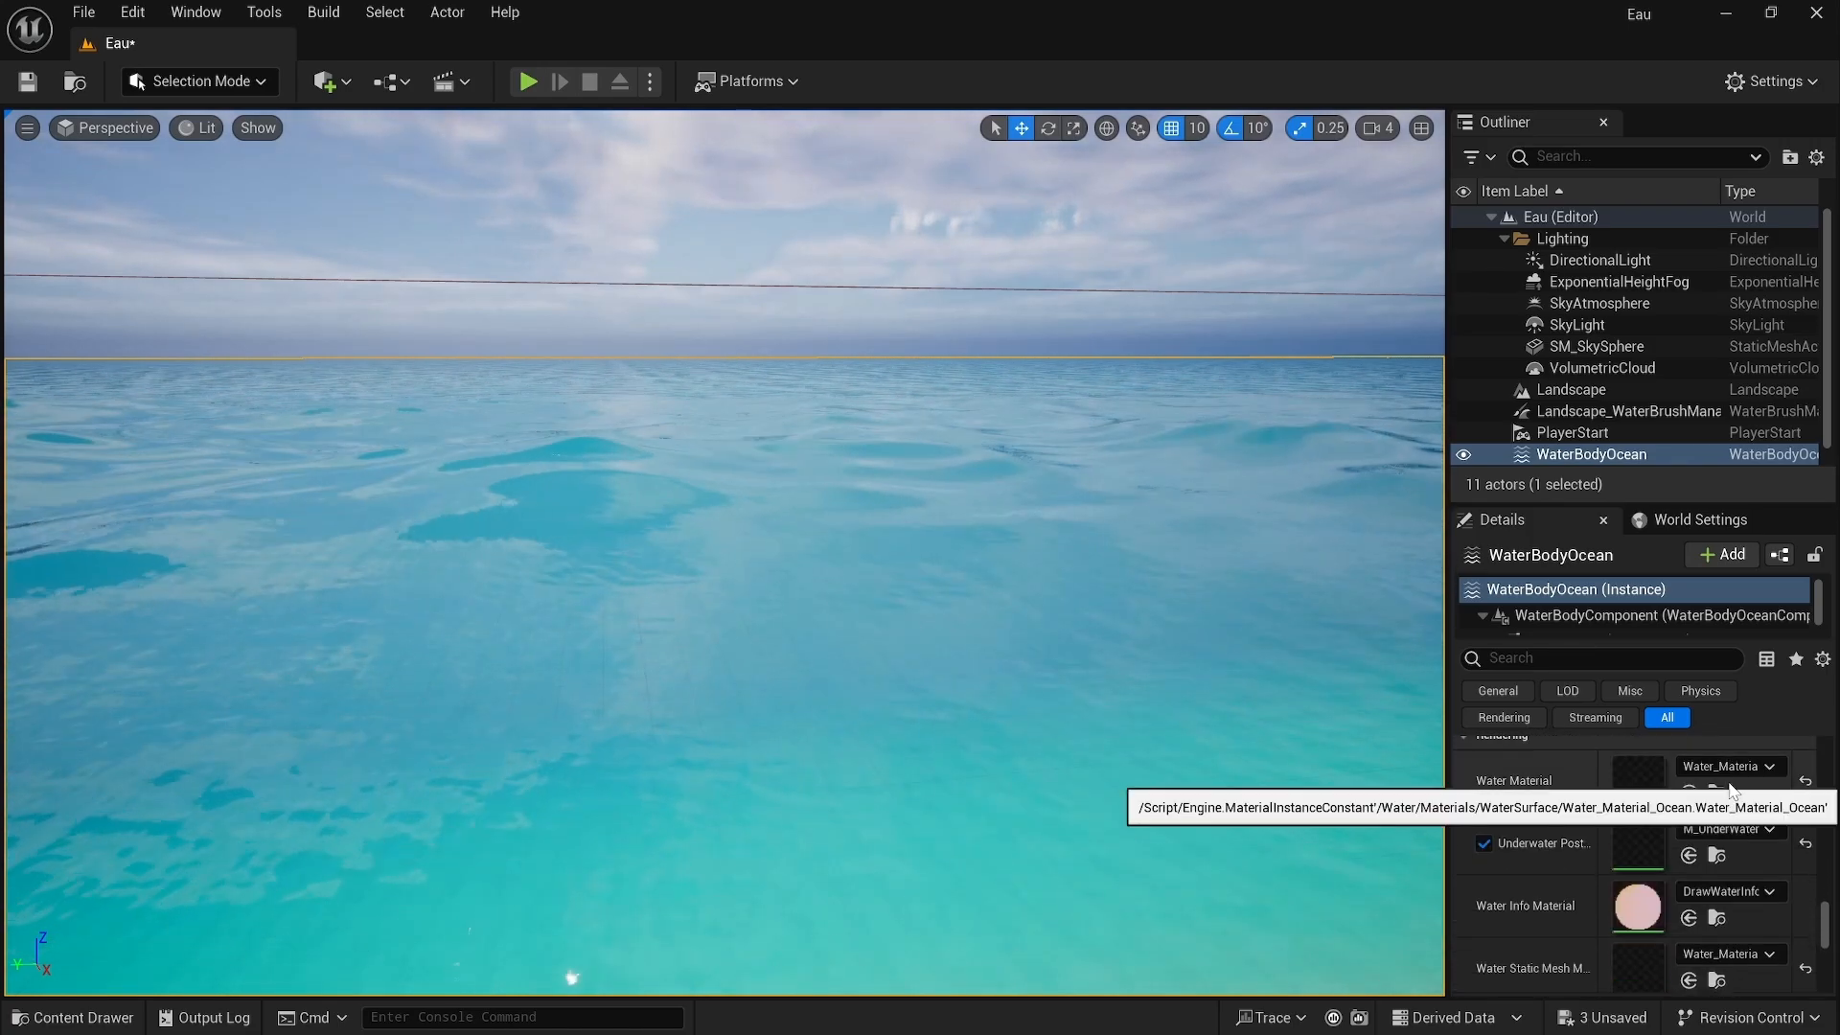
pyautogui.doubleClick(1629, 784)
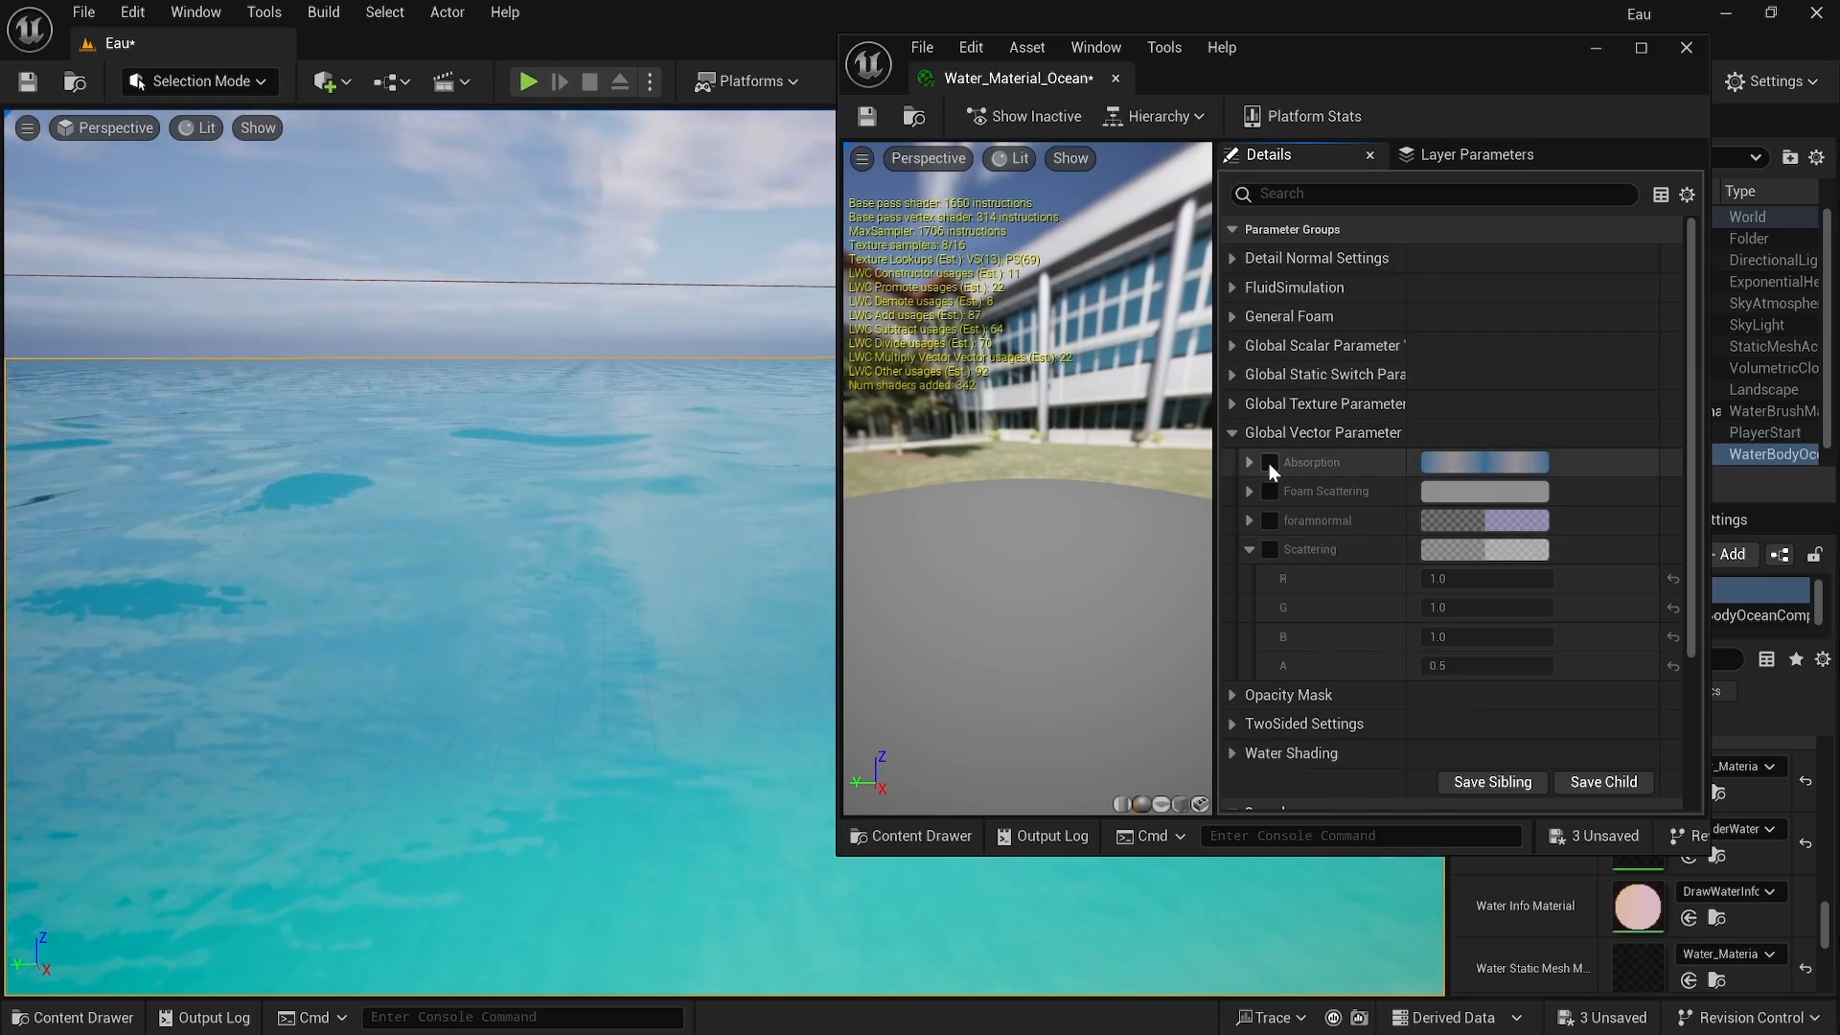
# Step: Enable the Absorption override and set its colour to a pinkish red in the colour picker
pyautogui.click(1270, 463)
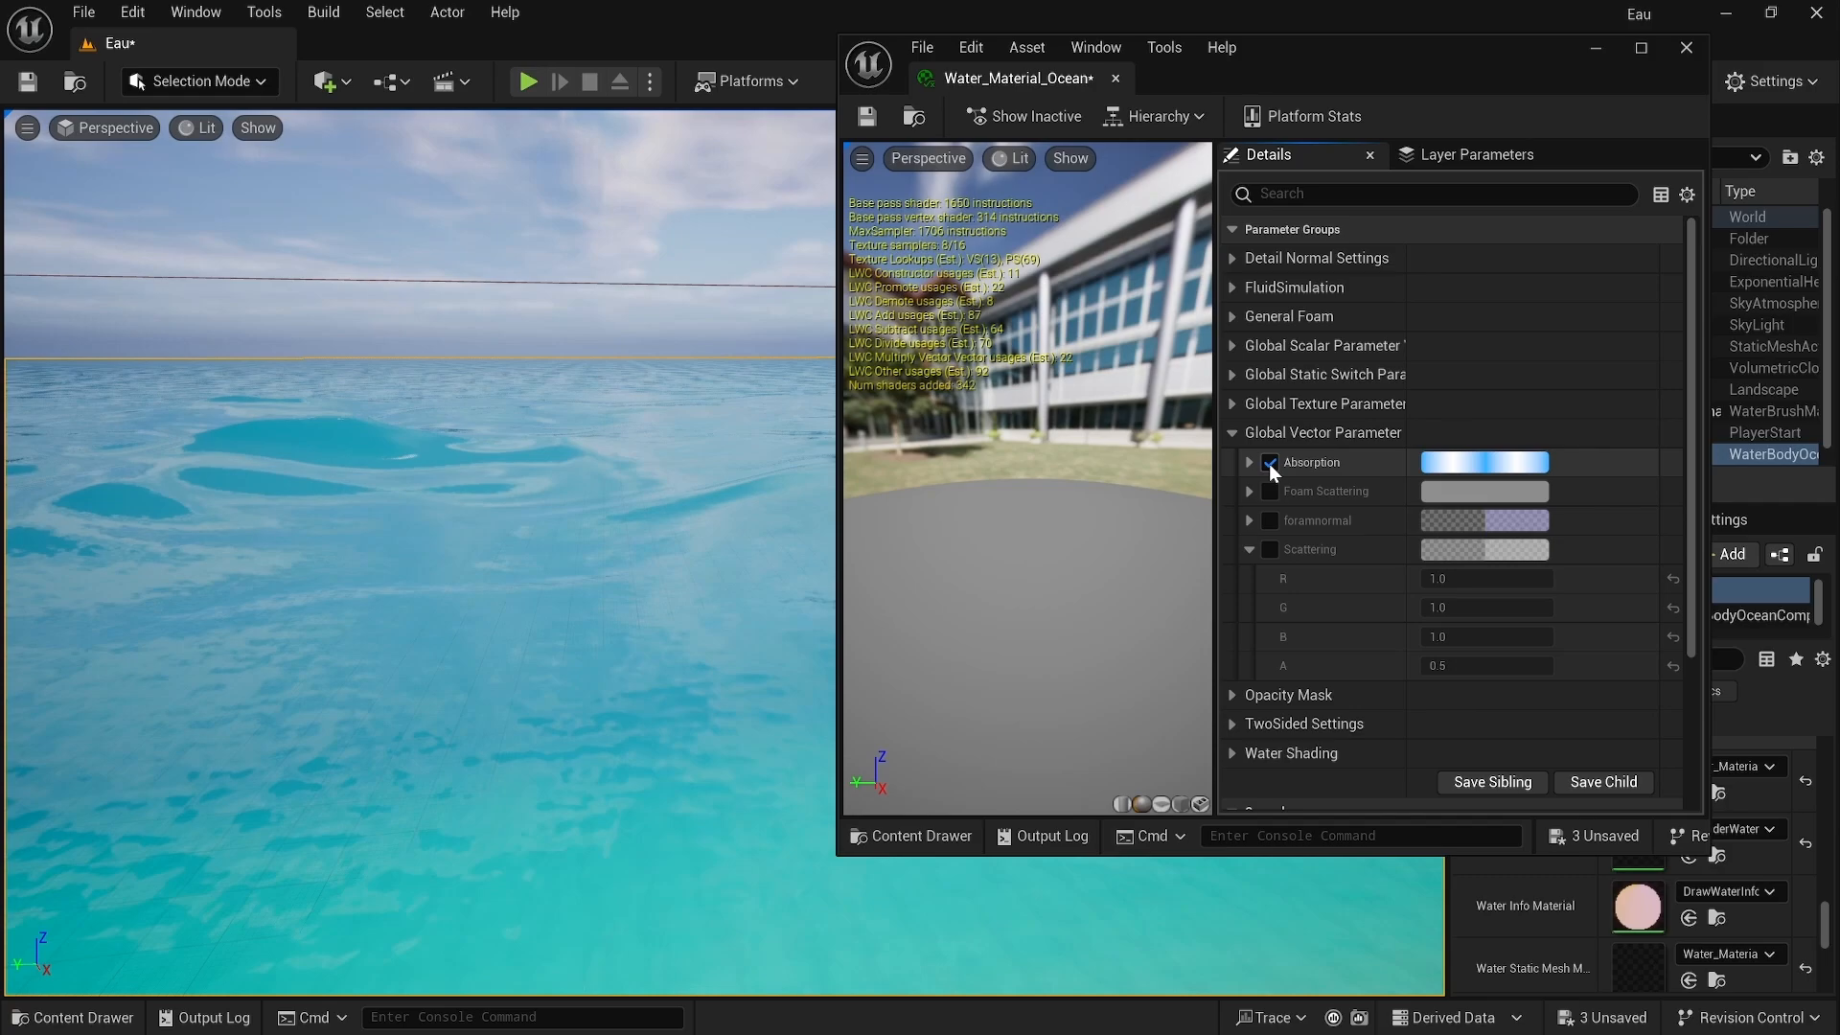
pyautogui.click(1500, 464)
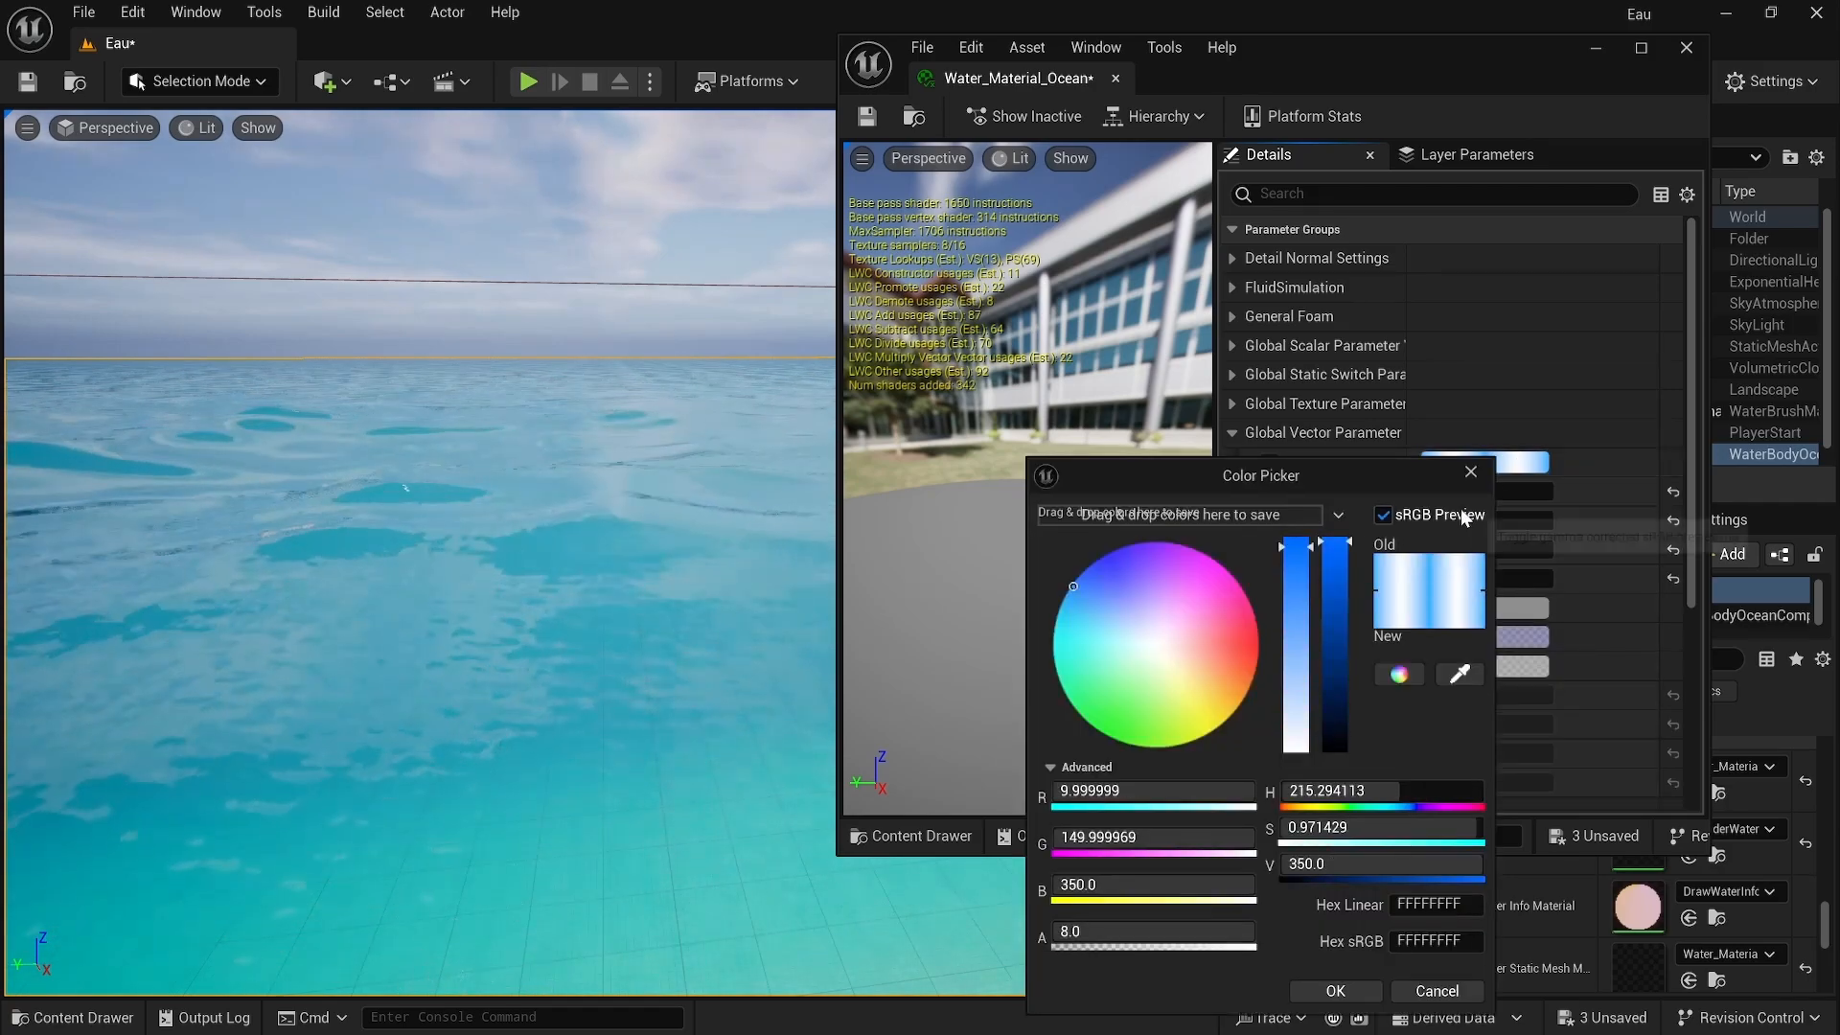
pyautogui.moveTo(1073, 588)
pyautogui.mouseDown()
pyautogui.moveTo(1119, 701)
pyautogui.moveTo(1104, 704)
pyautogui.mouseUp()
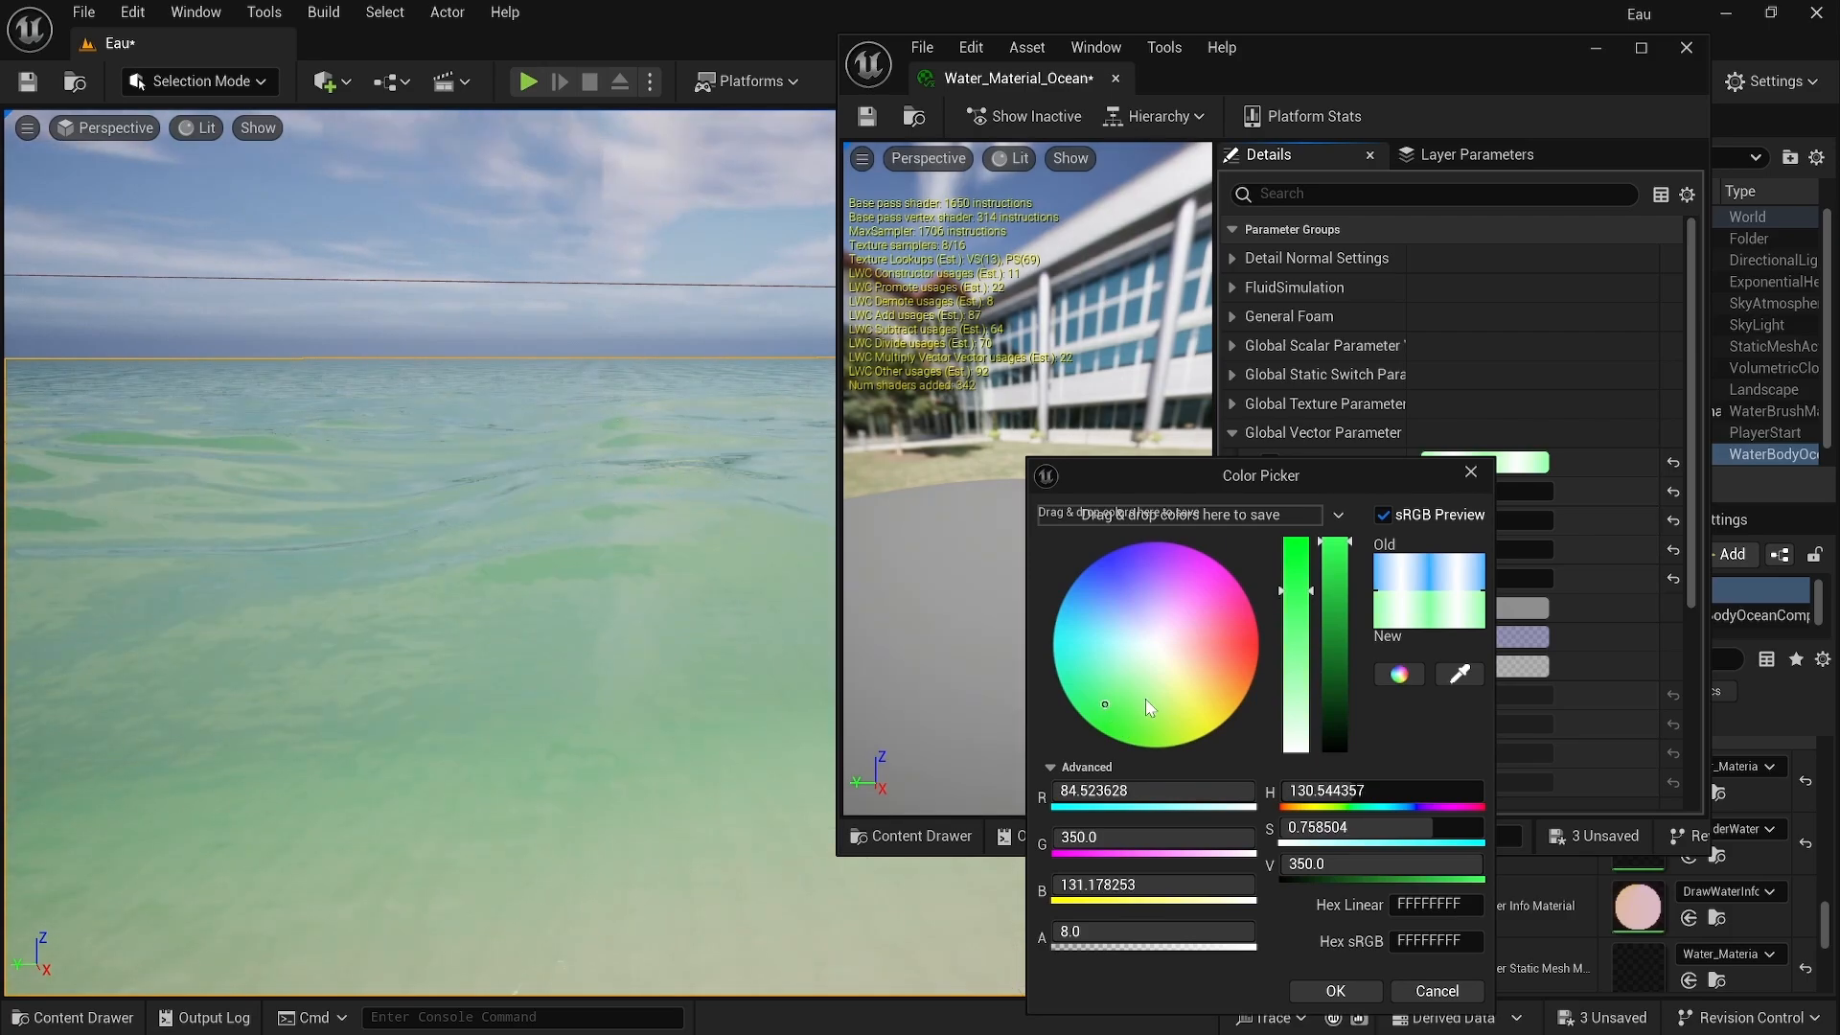
pyautogui.moveTo(1231, 653); pyautogui.dragTo(1238, 640)
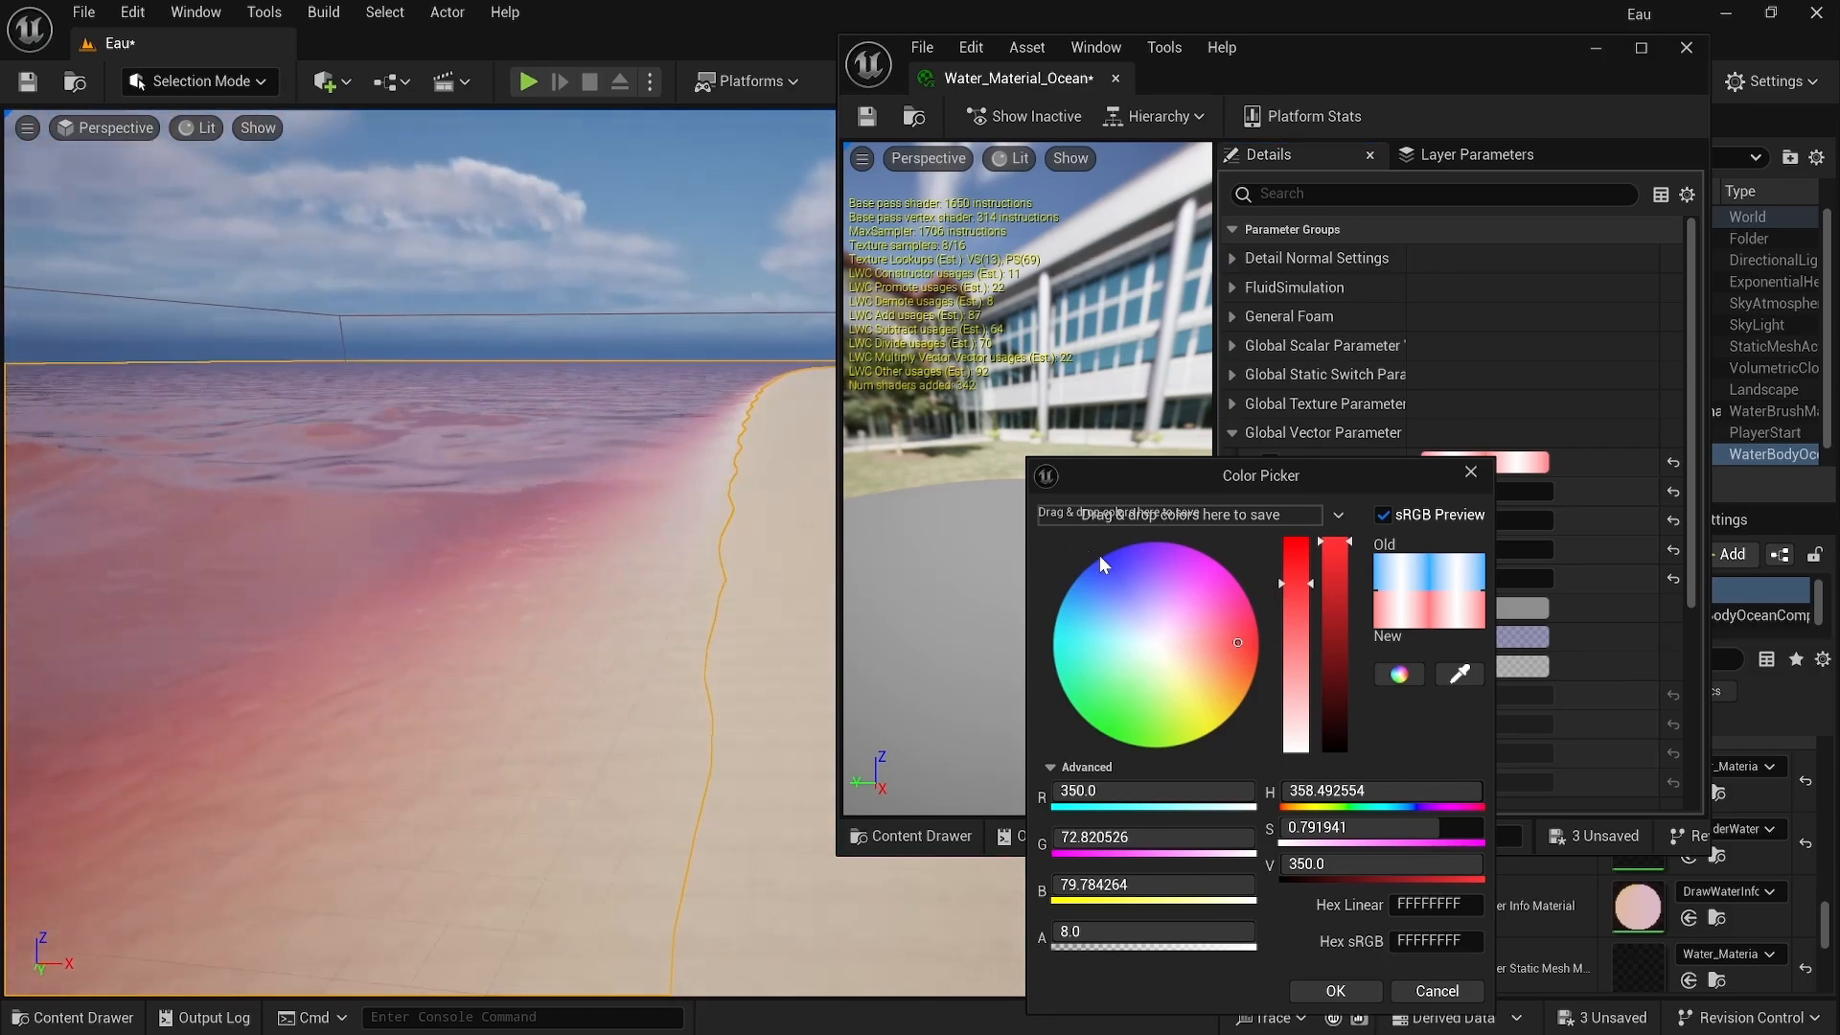
pyautogui.moveTo(1291, 589); pyautogui.dragTo(1306, 532)
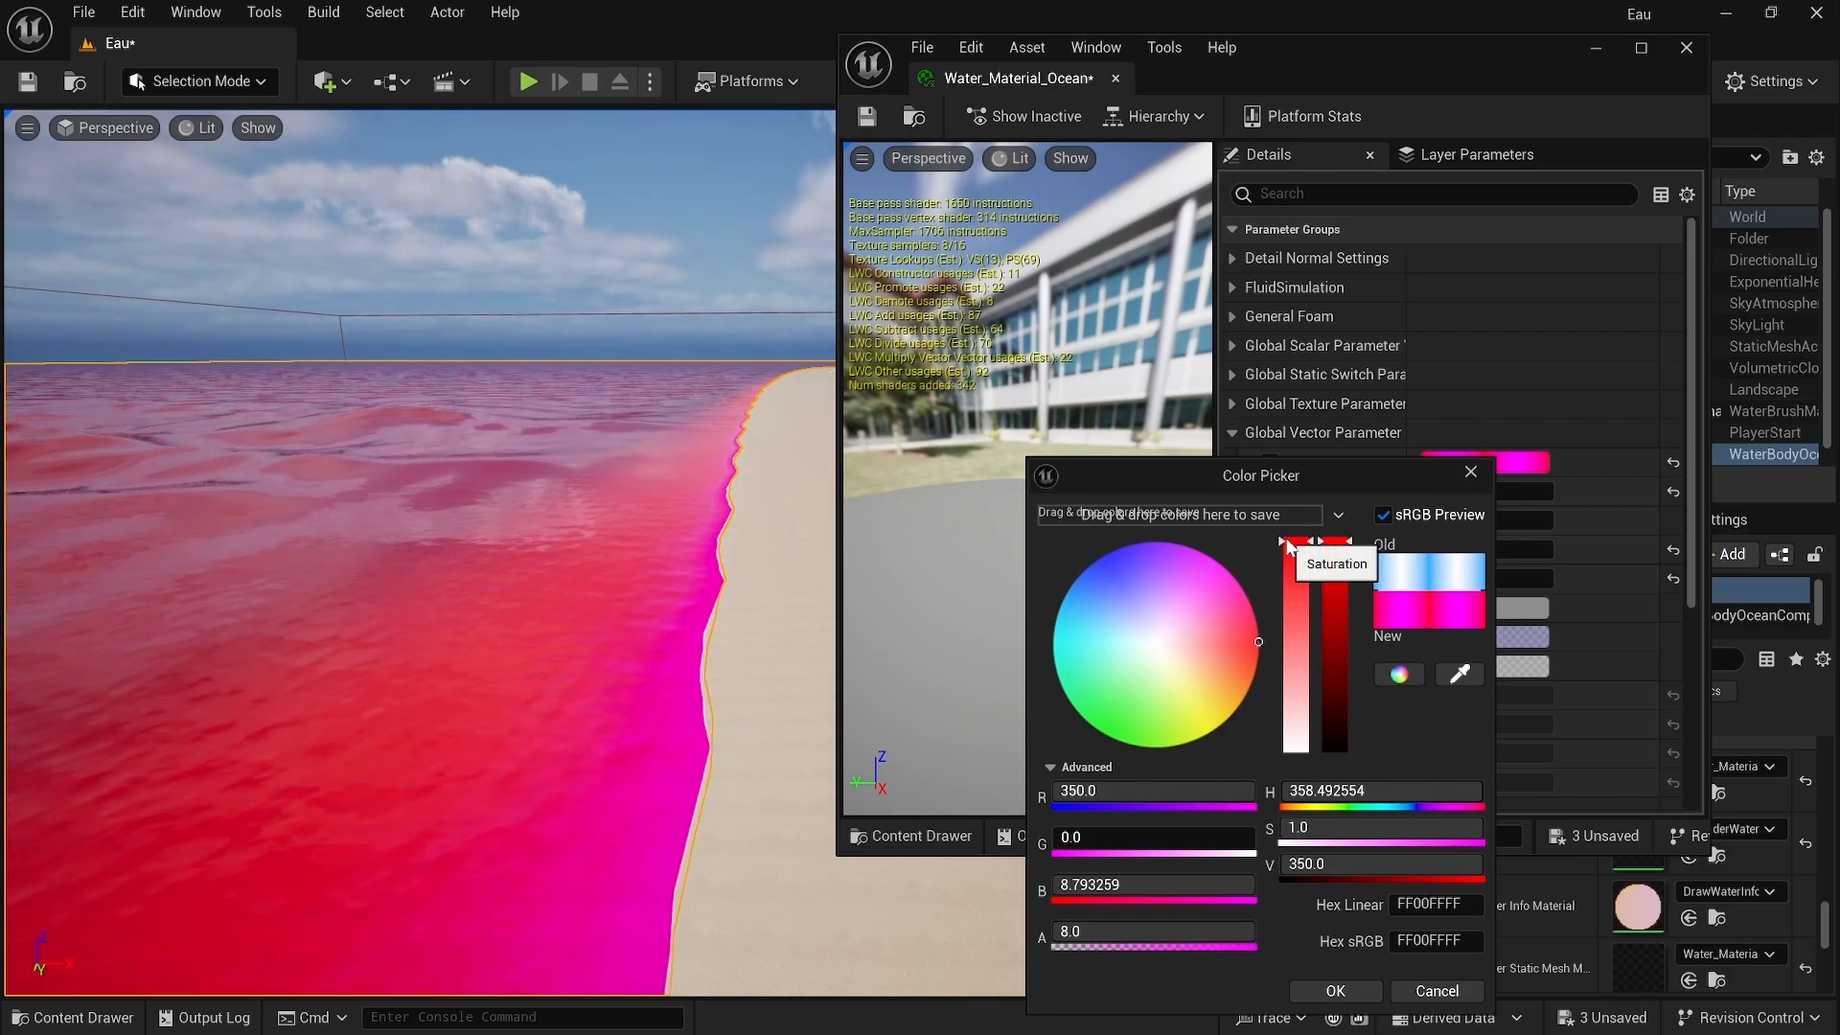
pyautogui.moveTo(1283, 544); pyautogui.dragTo(1311, 554)
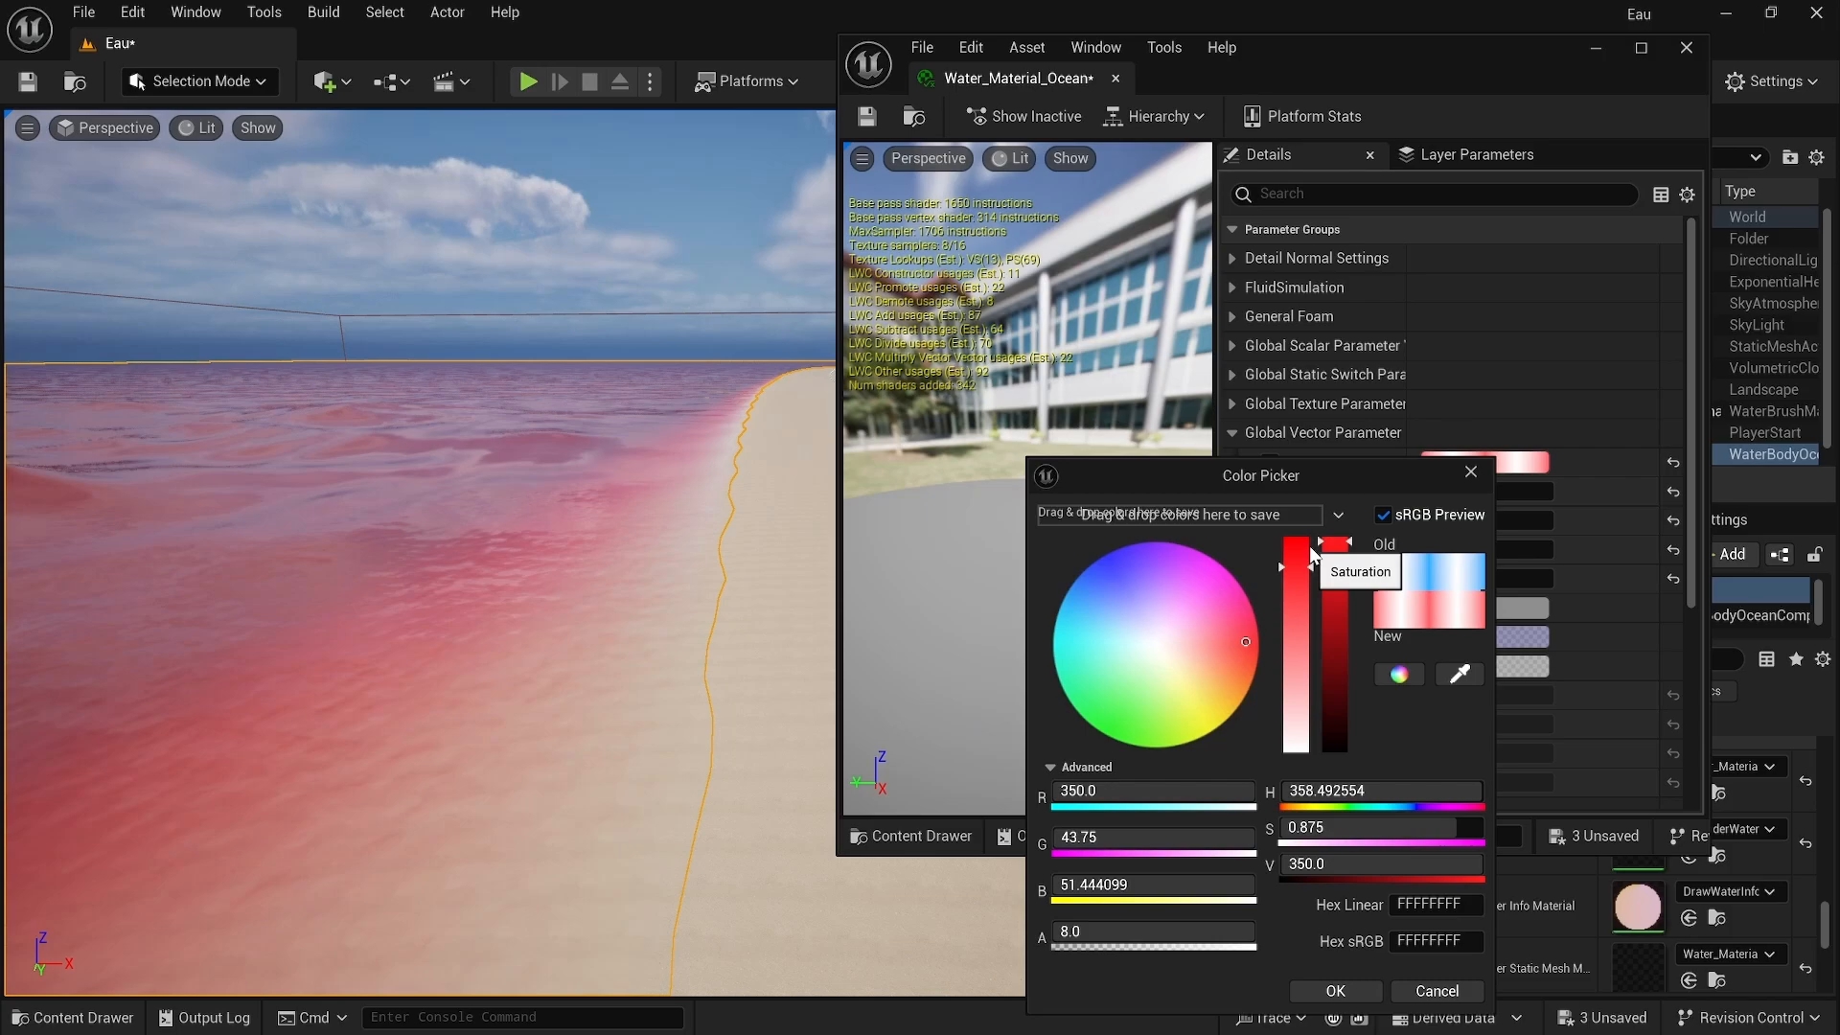
pyautogui.click(1463, 473)
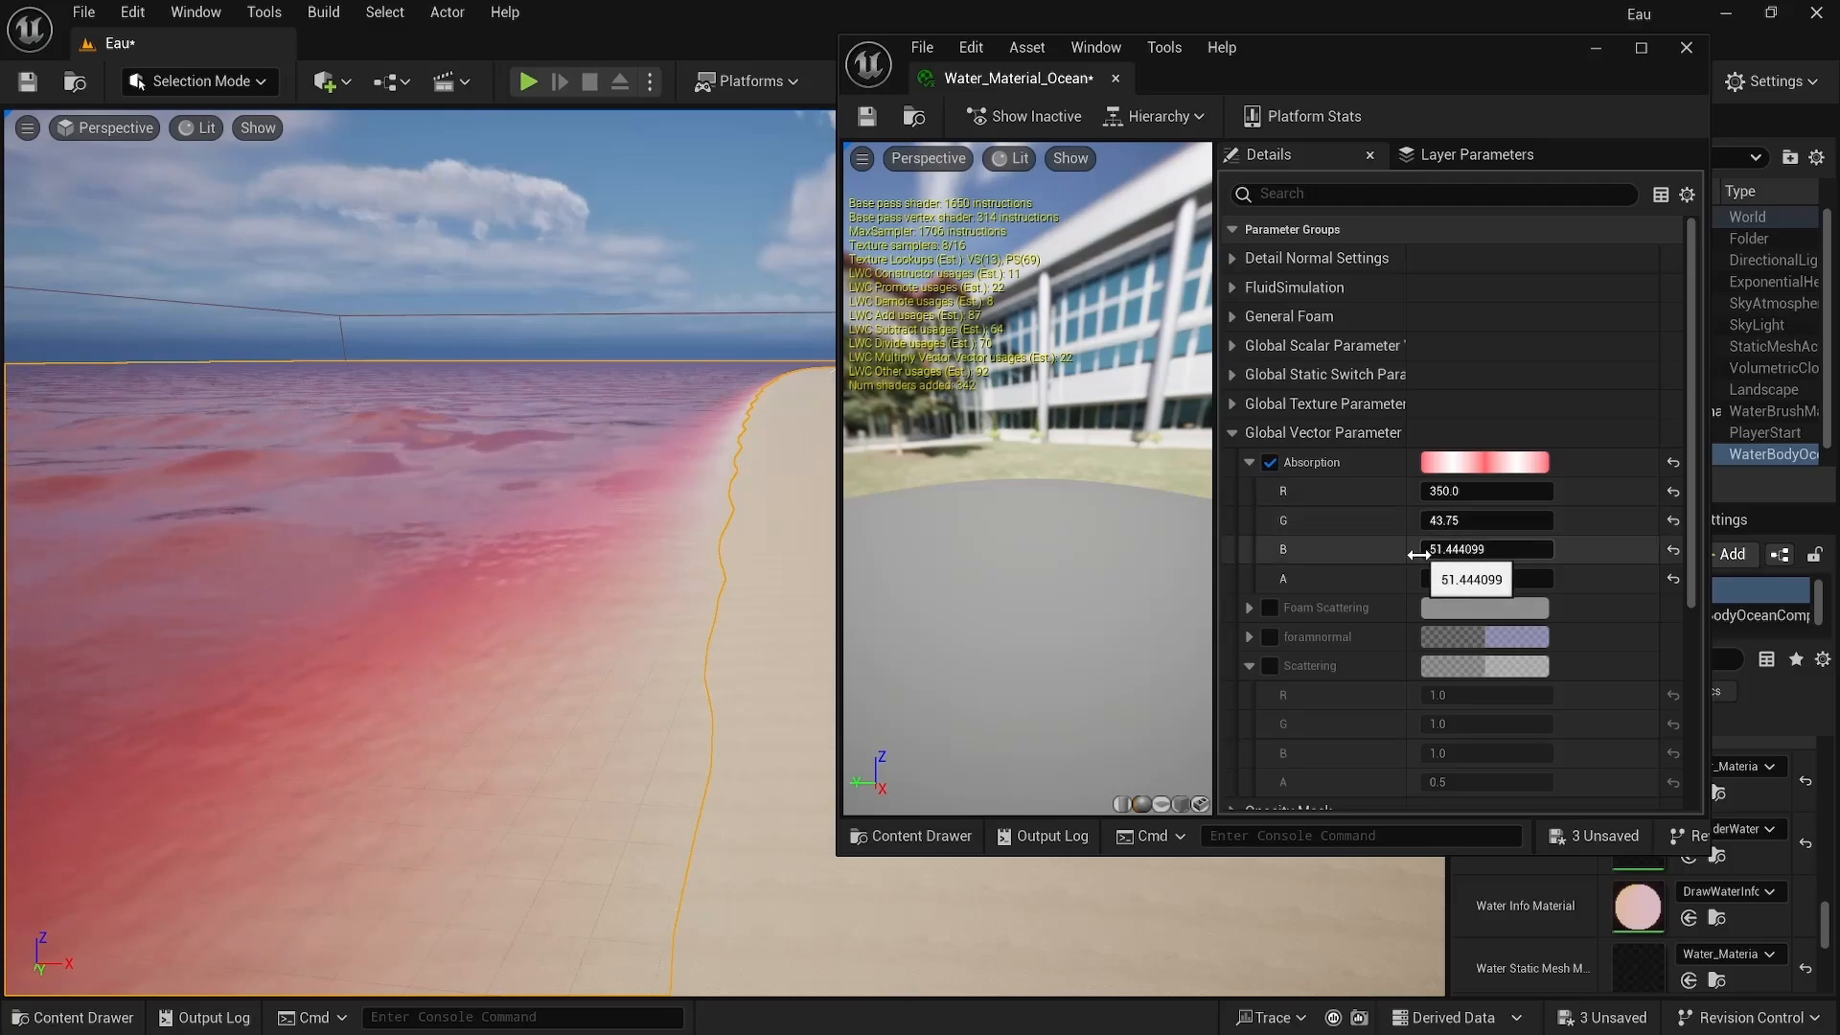
# Step: Enable the Scattering override and set its colour to a saturated purple in the colour picker
pyautogui.click(1269, 665)
pyautogui.click(1505, 670)
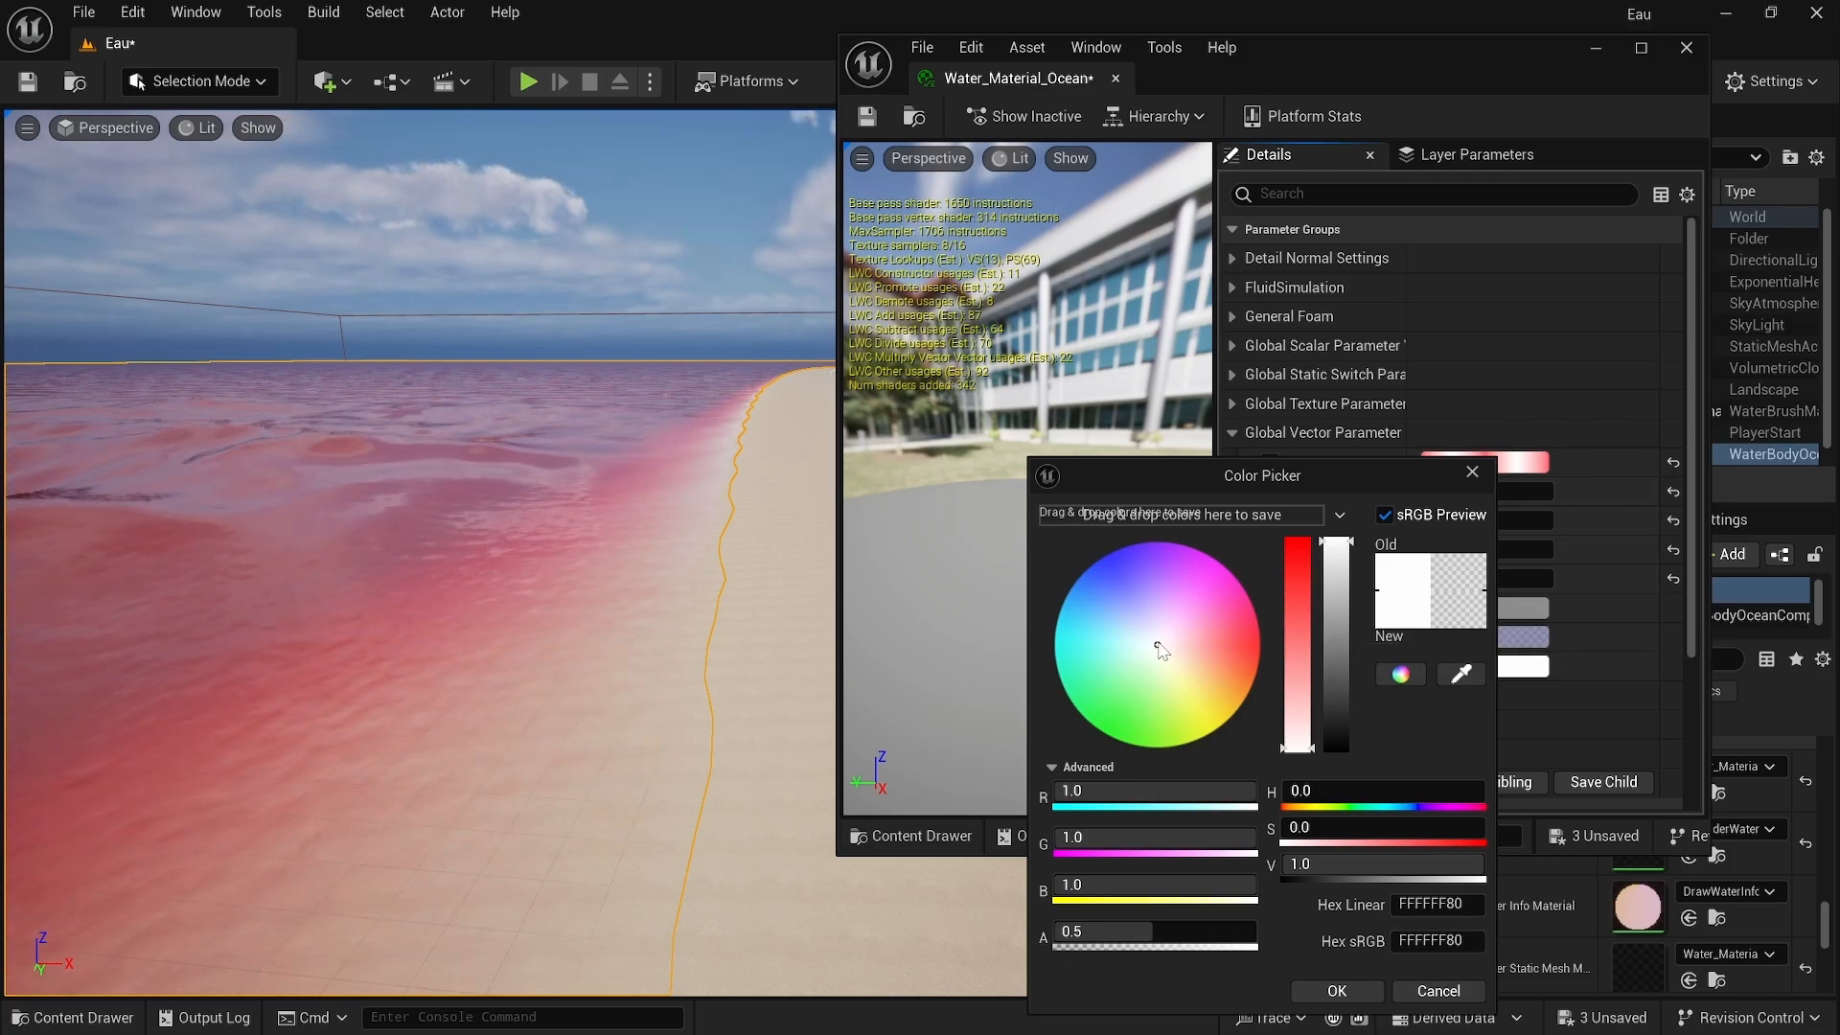
pyautogui.moveTo(1158, 647); pyautogui.dragTo(1137, 571)
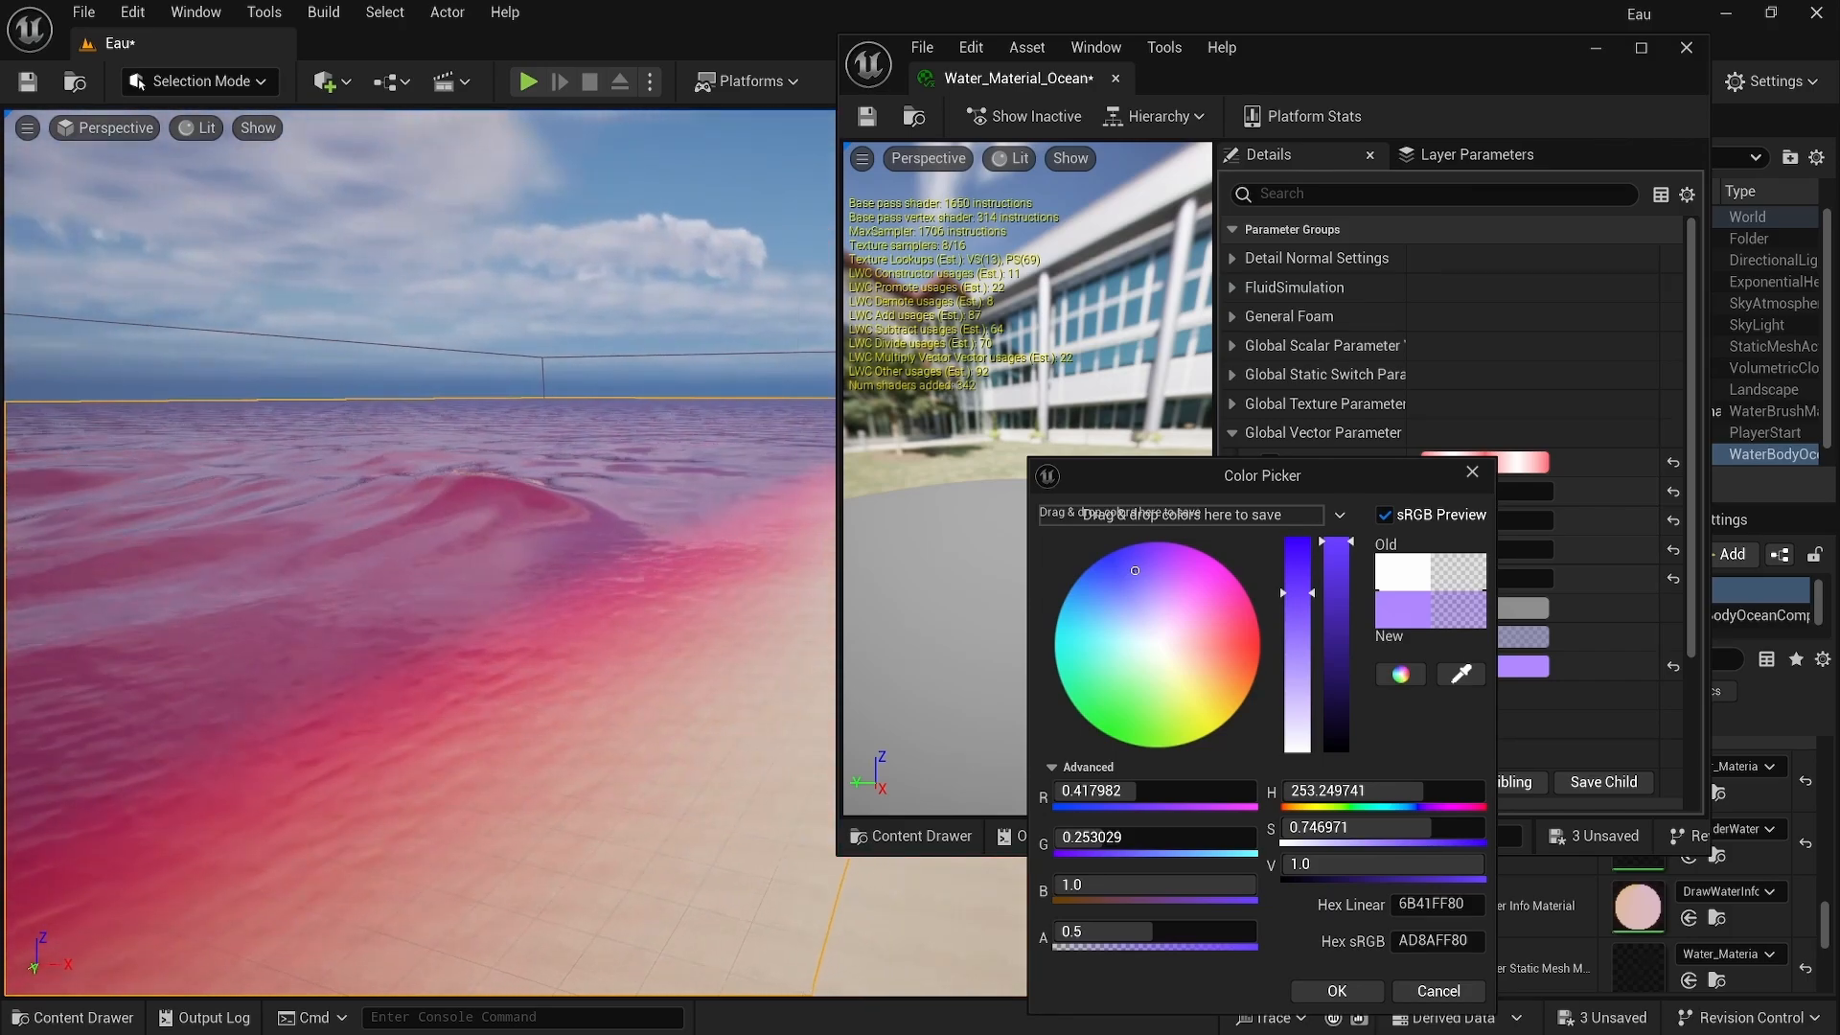
pyautogui.moveTo(418, 552); pyautogui.dragTo(430, 573, button='right')
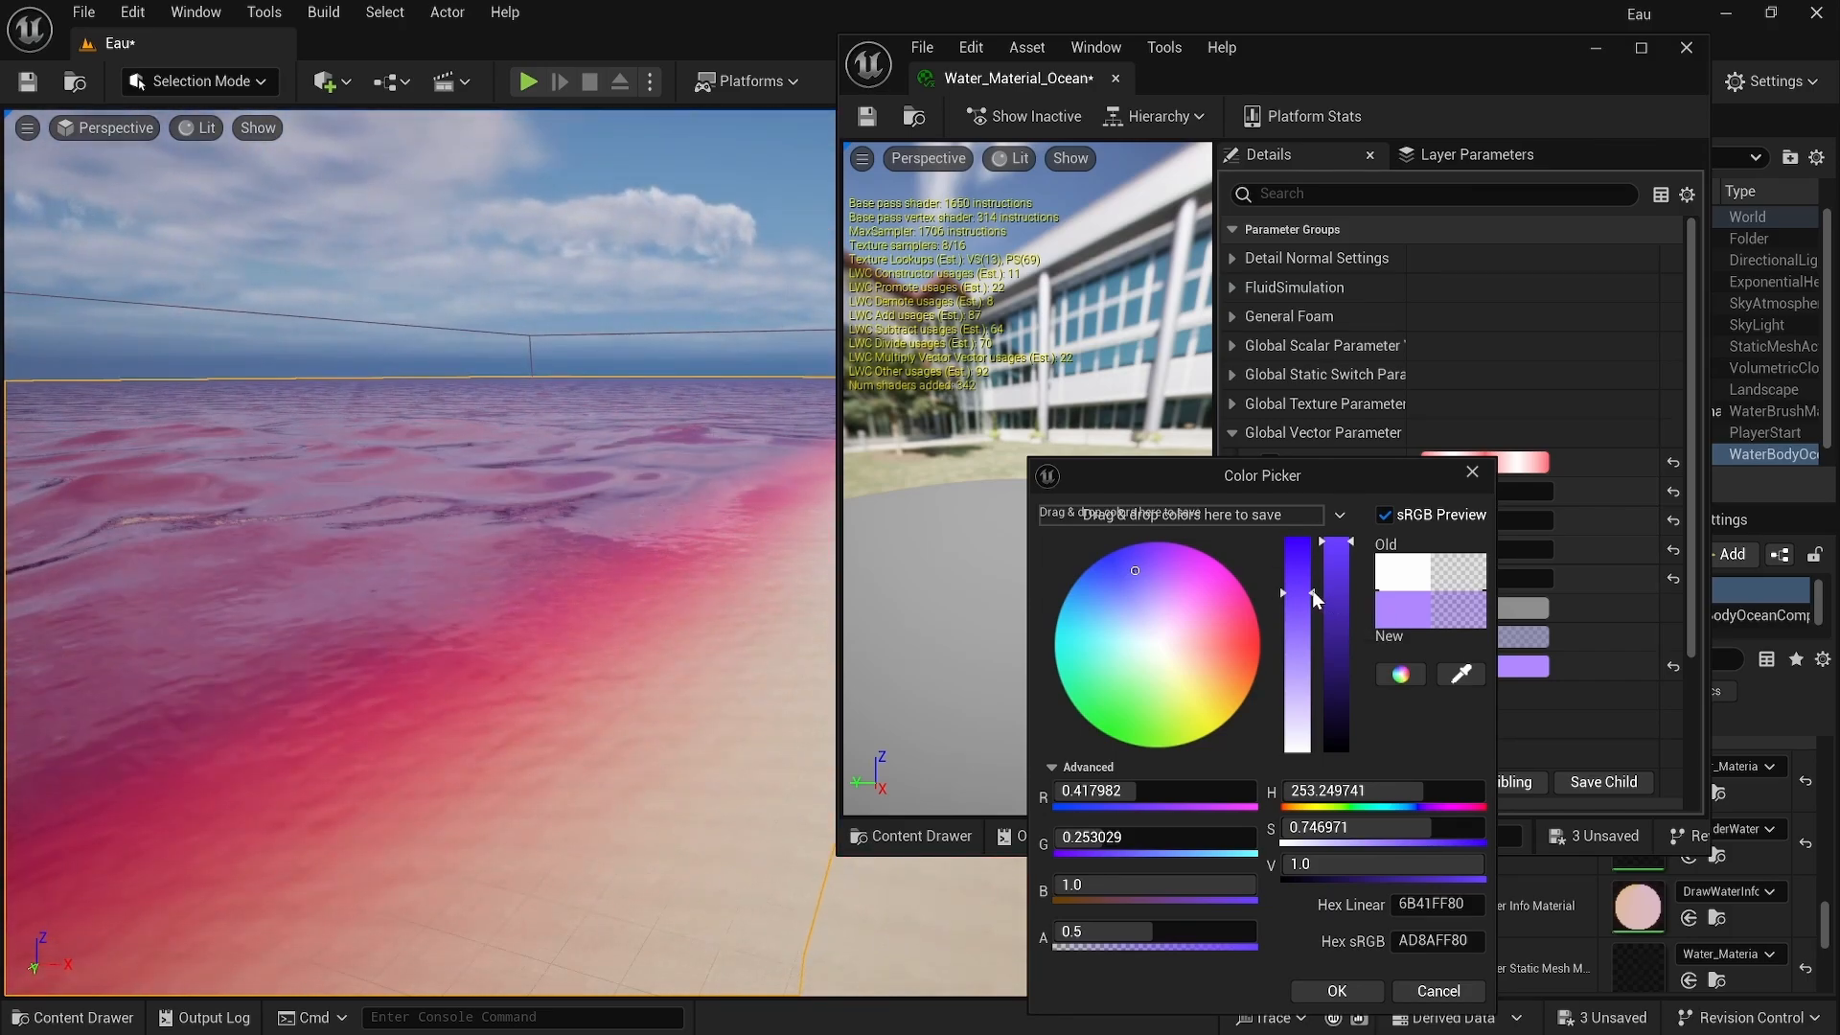
pyautogui.moveTo(1312, 592)
pyautogui.mouseDown()
pyautogui.moveTo(1313, 561)
pyautogui.moveTo(1283, 557)
pyautogui.mouseUp()
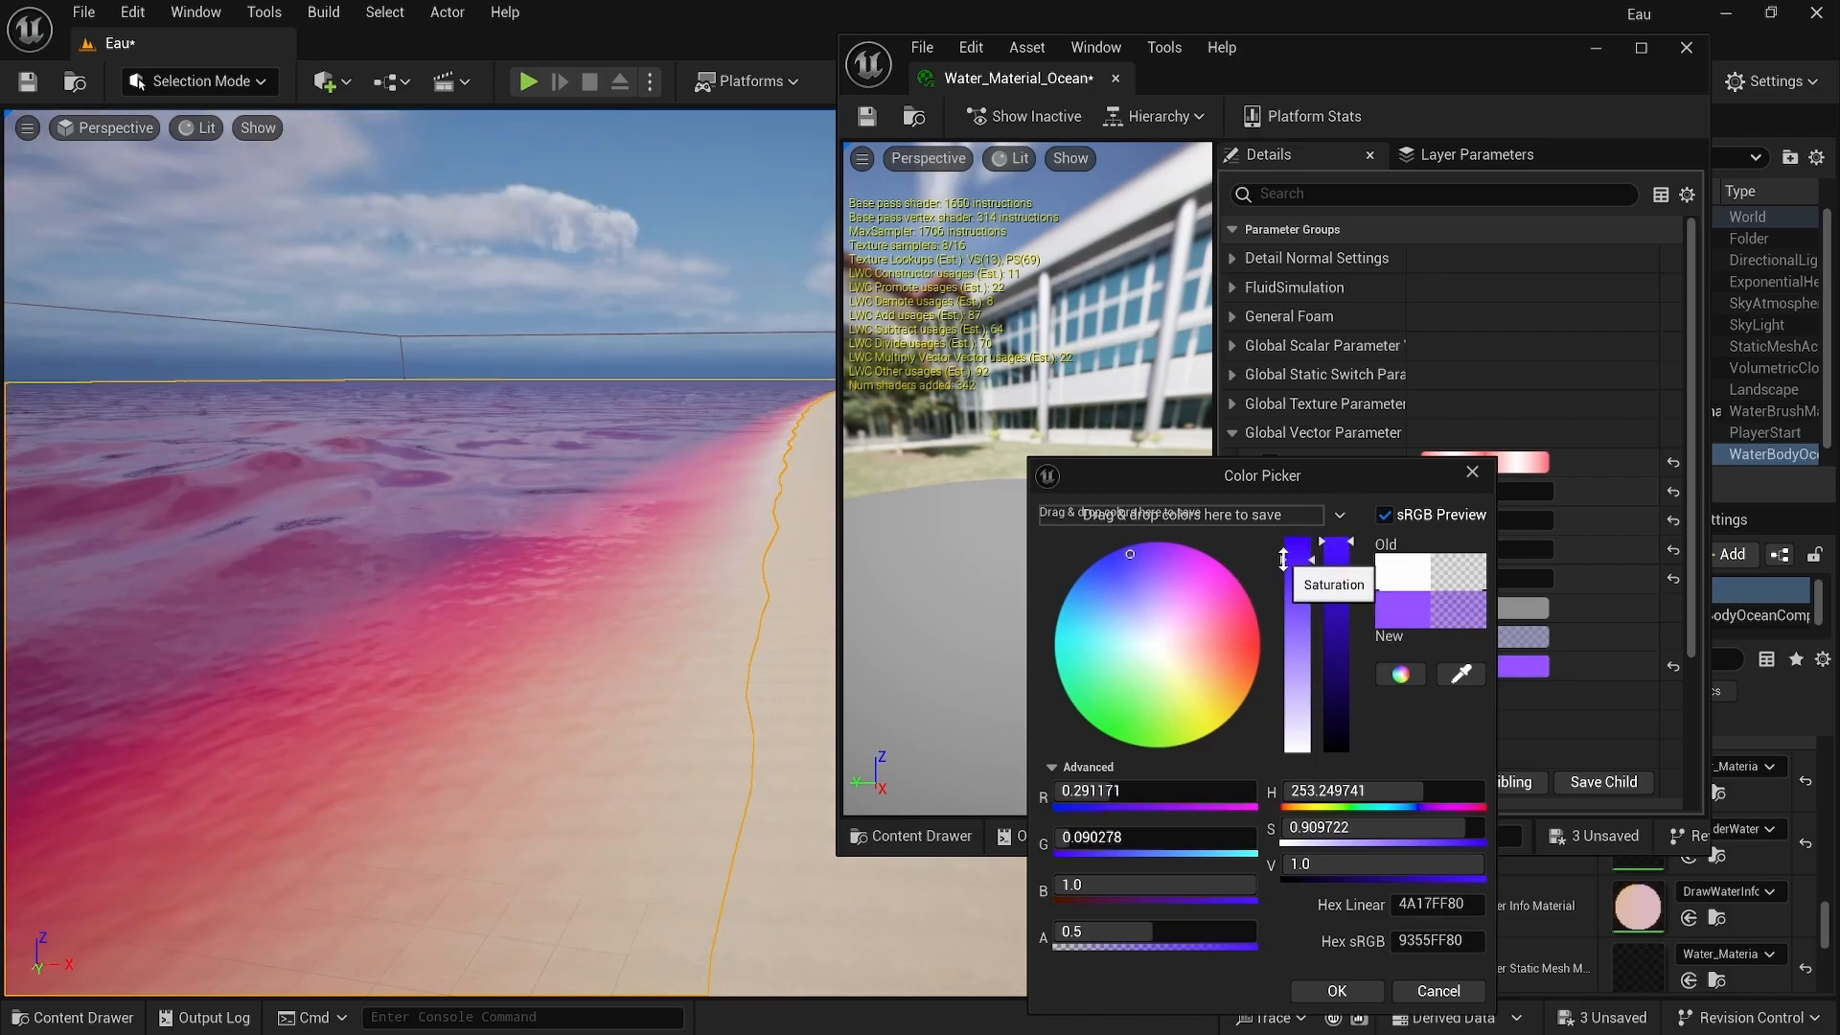
pyautogui.moveTo(752, 495); pyautogui.dragTo(671, 484, button='right')
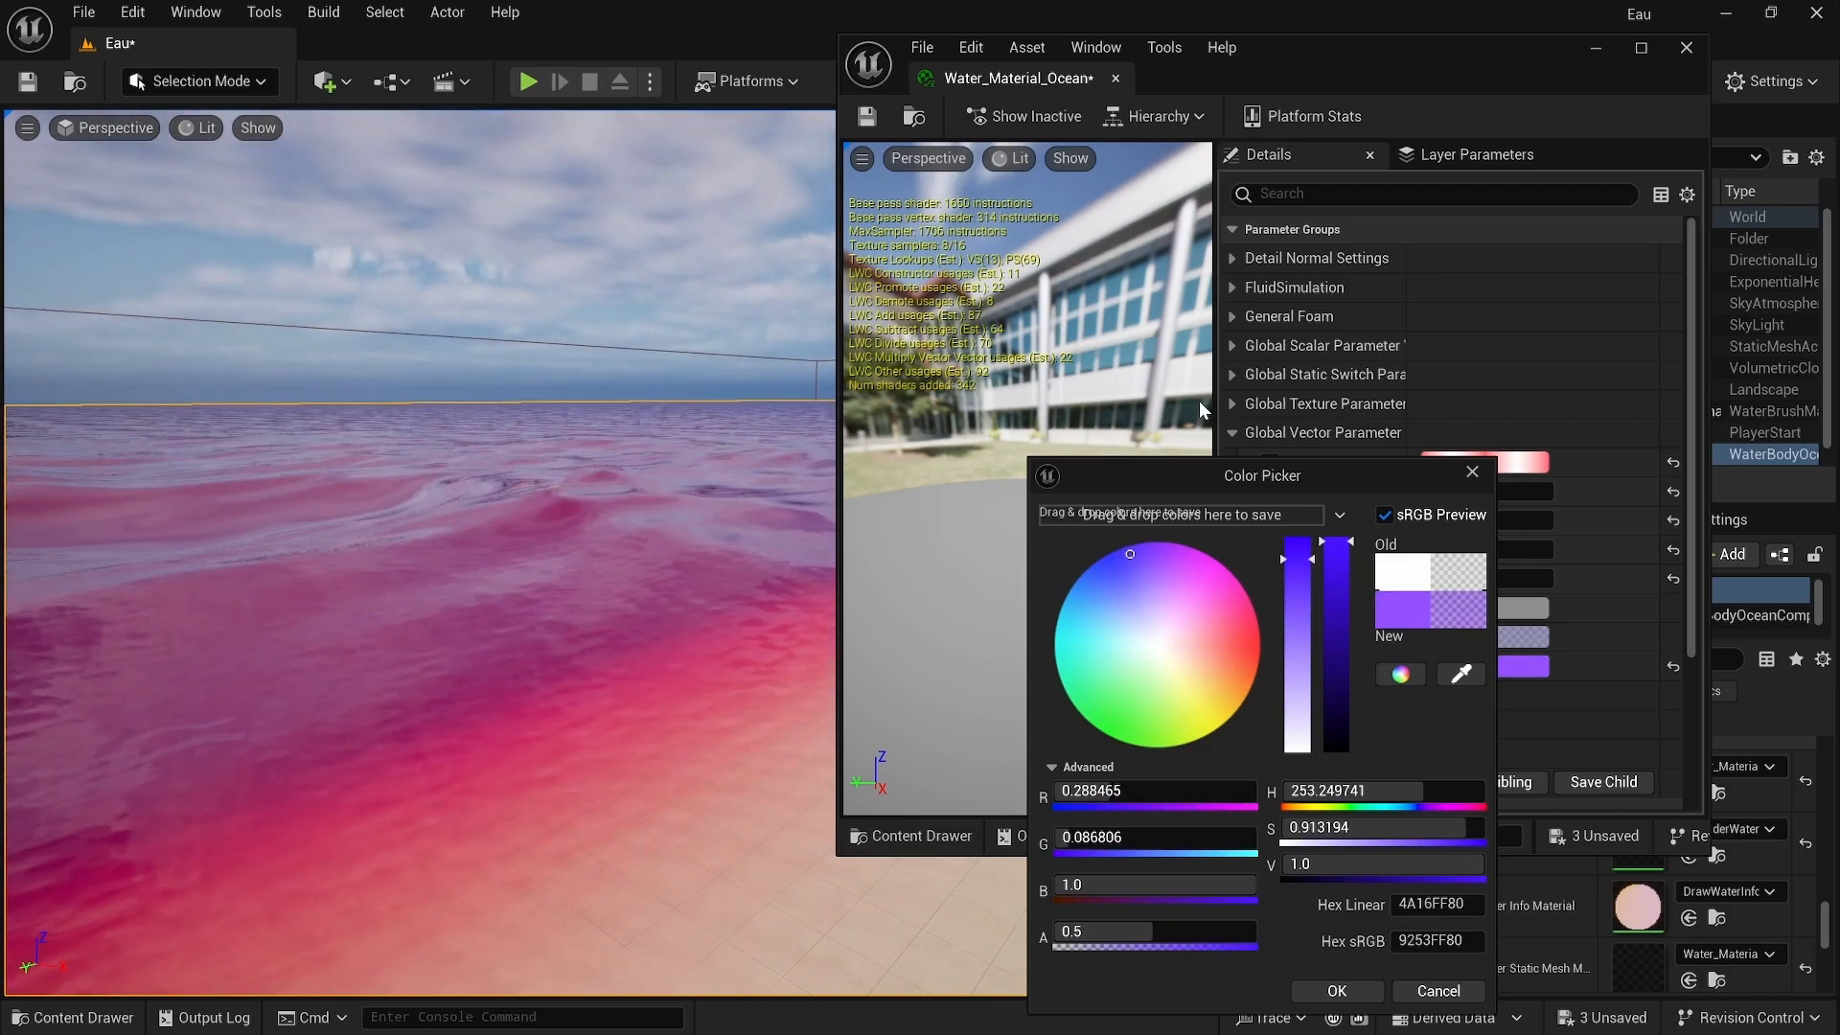
pyautogui.click(1473, 472)
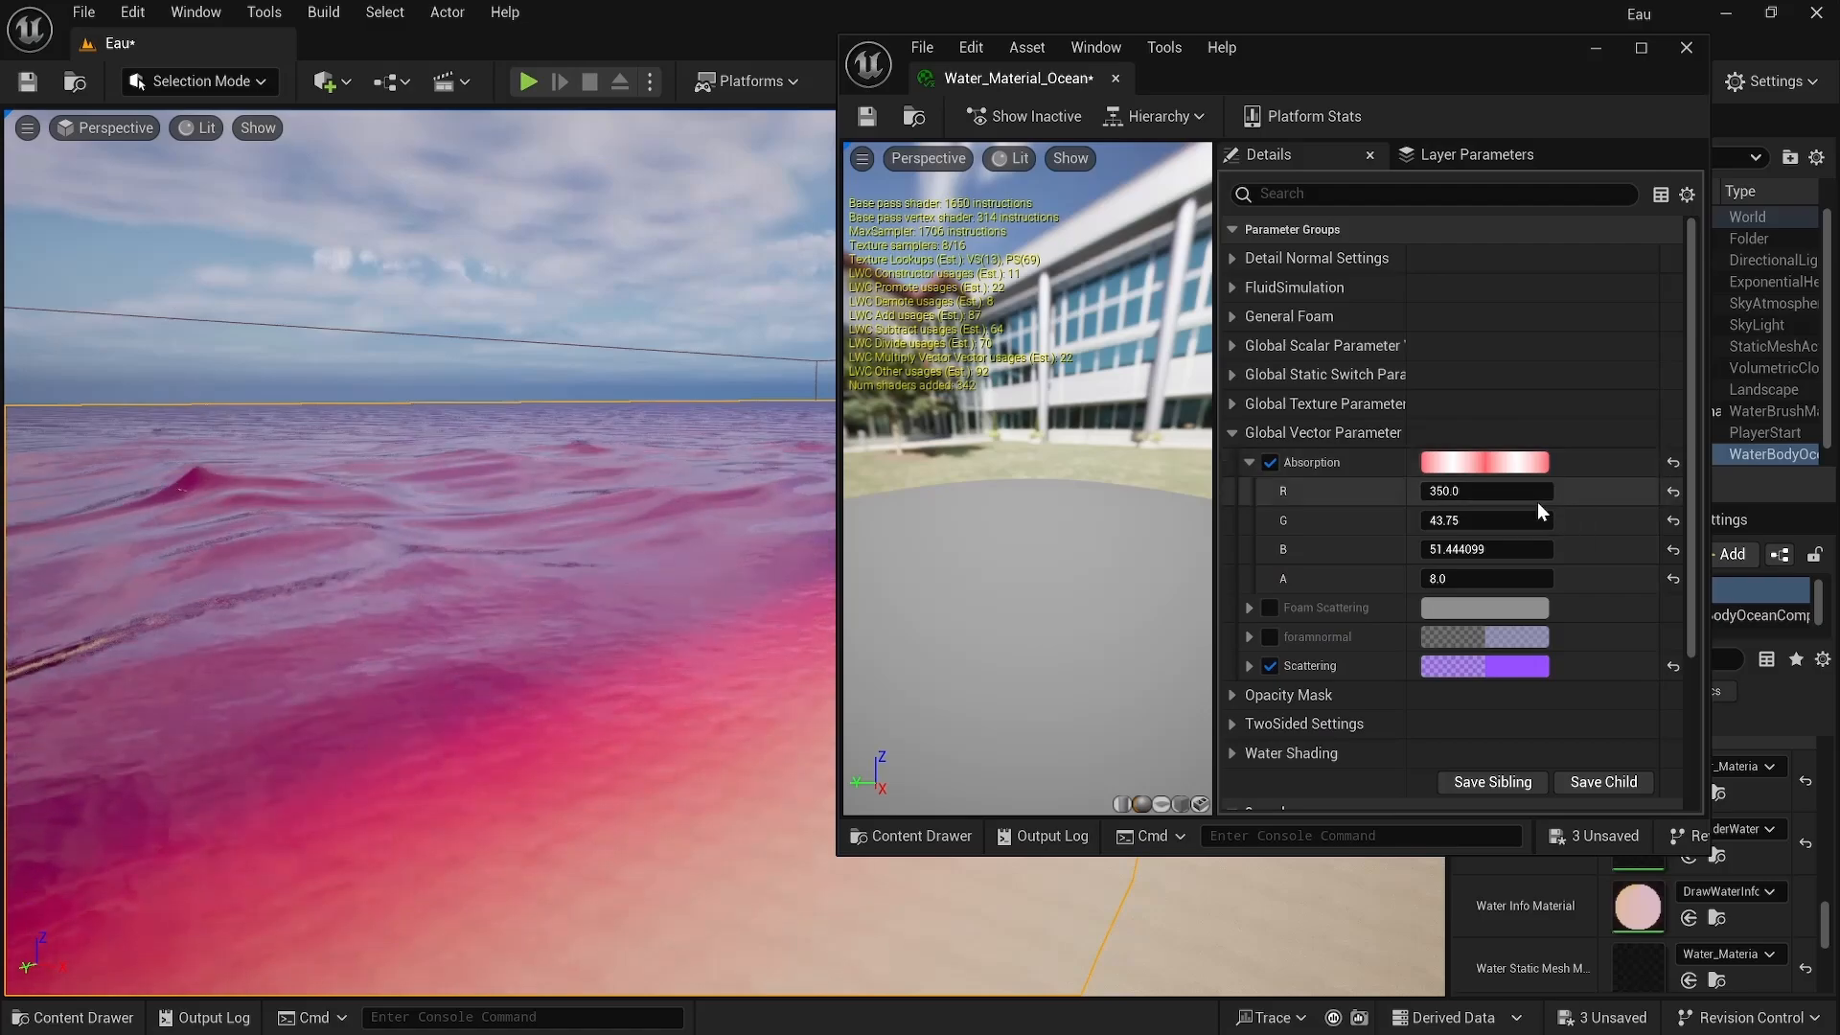
# Step: Reset the Absorption colour and alpha values, then disable the Scattering and Absorption overrides
pyautogui.click(1672, 462)
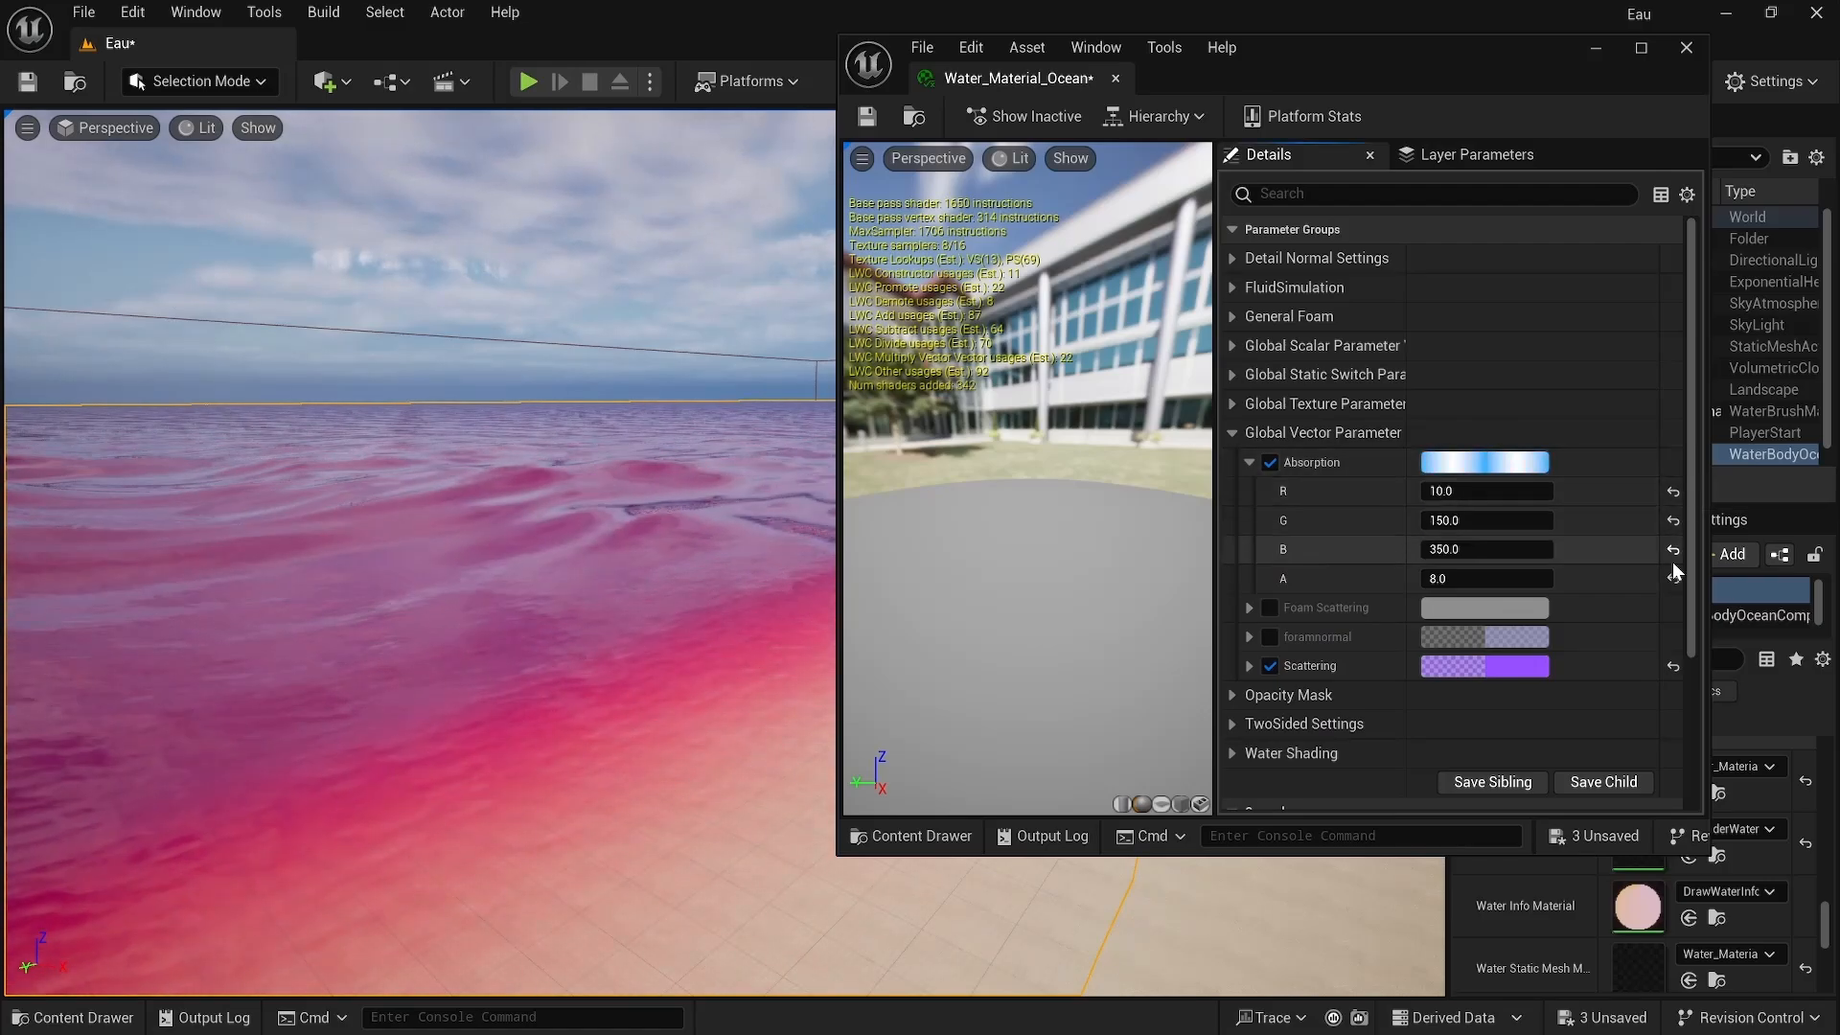
pyautogui.click(1672, 578)
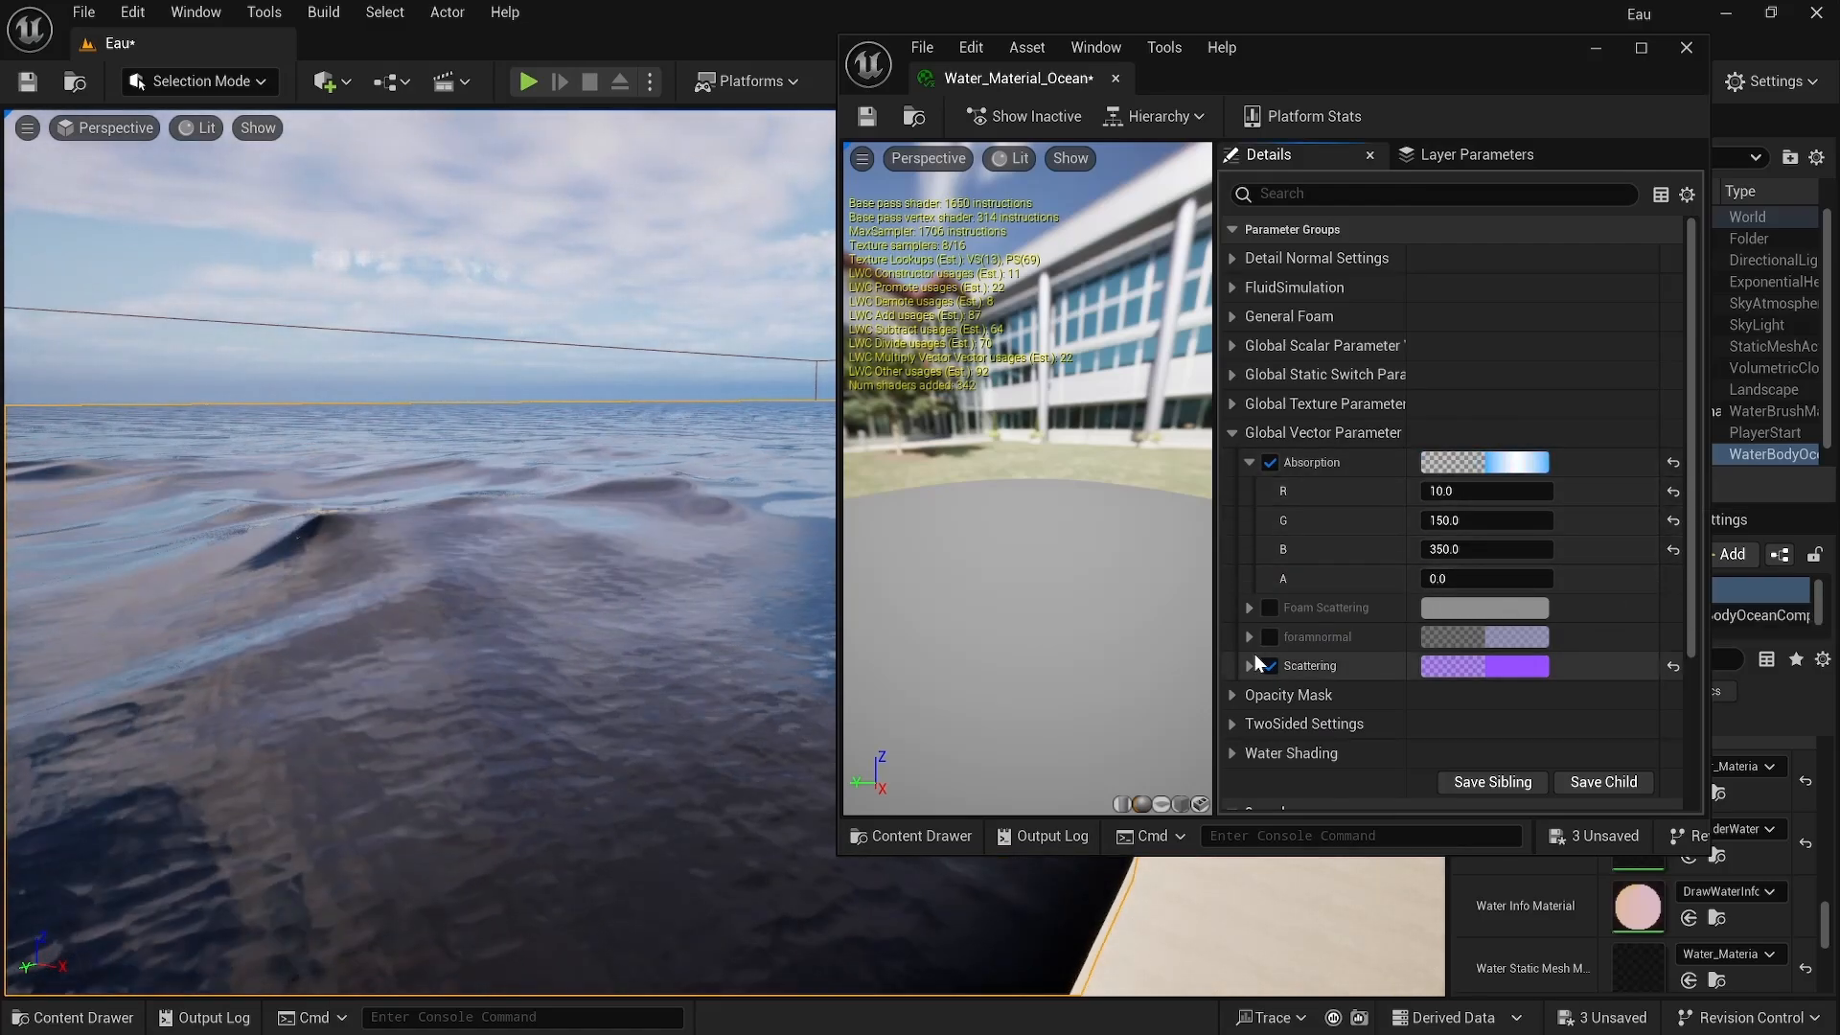
pyautogui.click(1270, 665)
pyautogui.click(1271, 469)
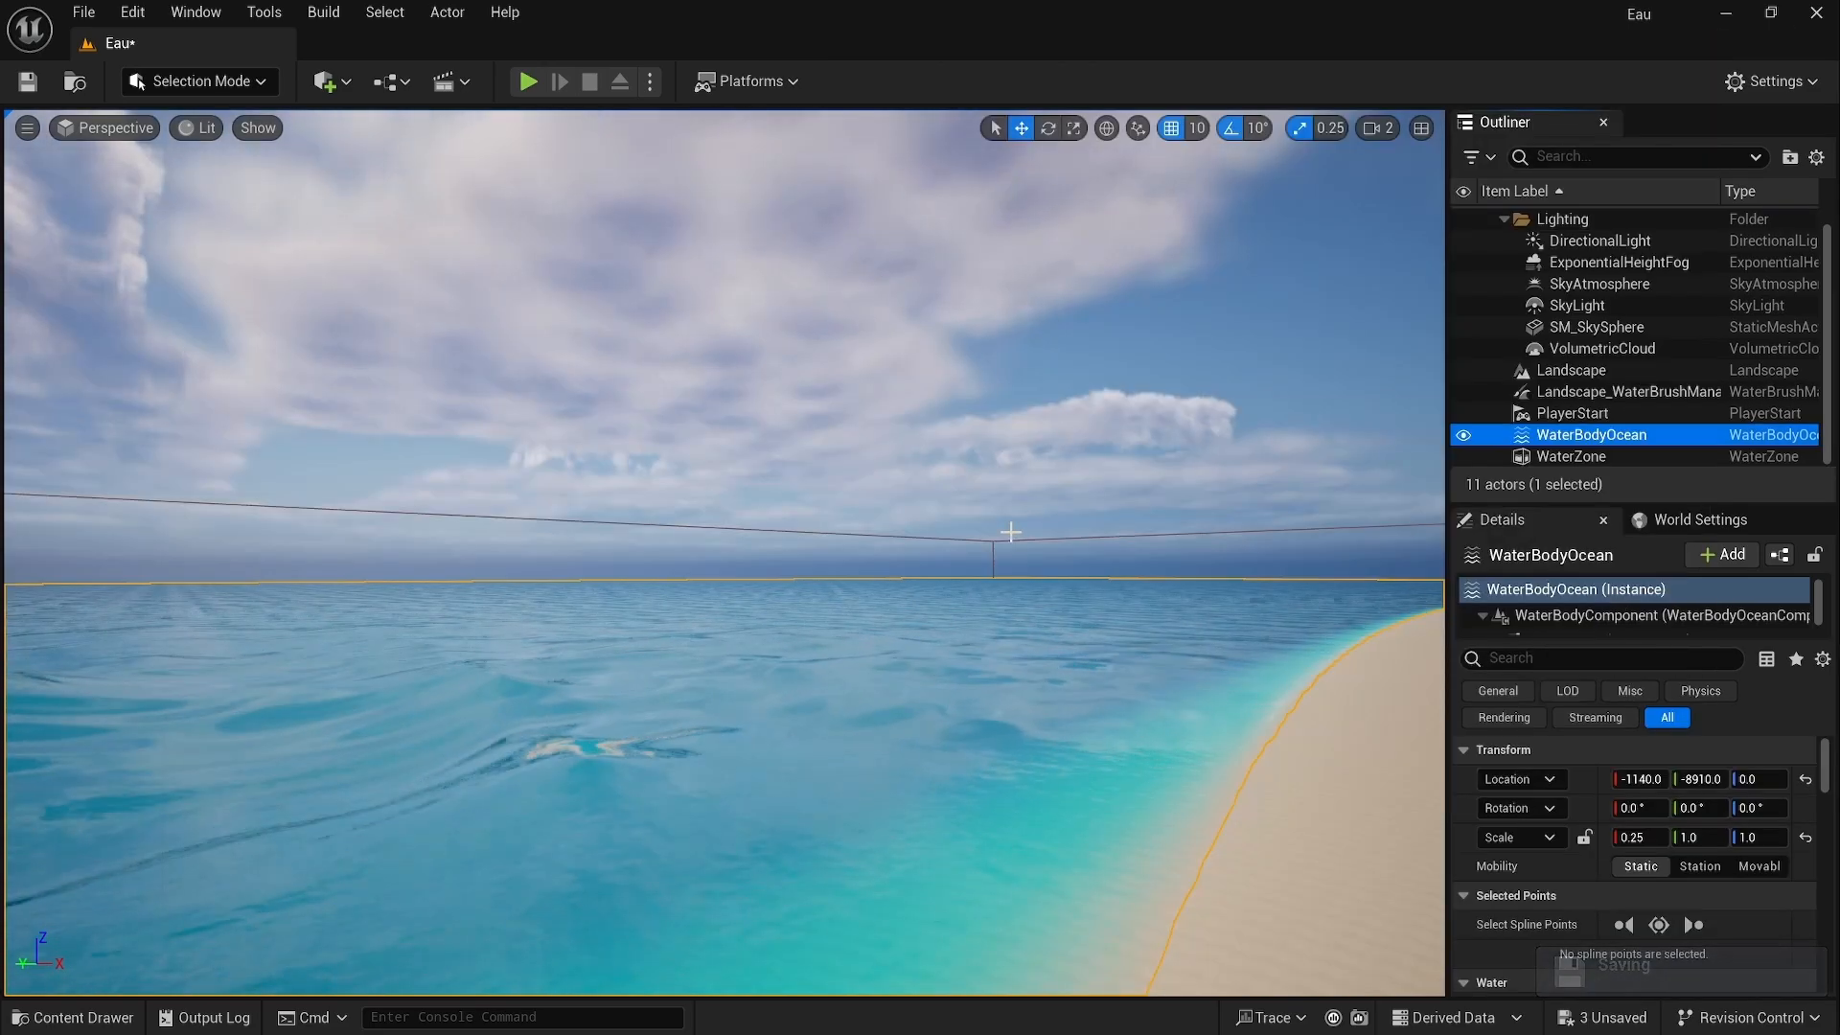
# Step: Search the quick add menu for water and place a Water Body River in the level
pyautogui.moveTo(974, 579); pyautogui.dragTo(1026, 586, button='right')
pyautogui.click(325, 81)
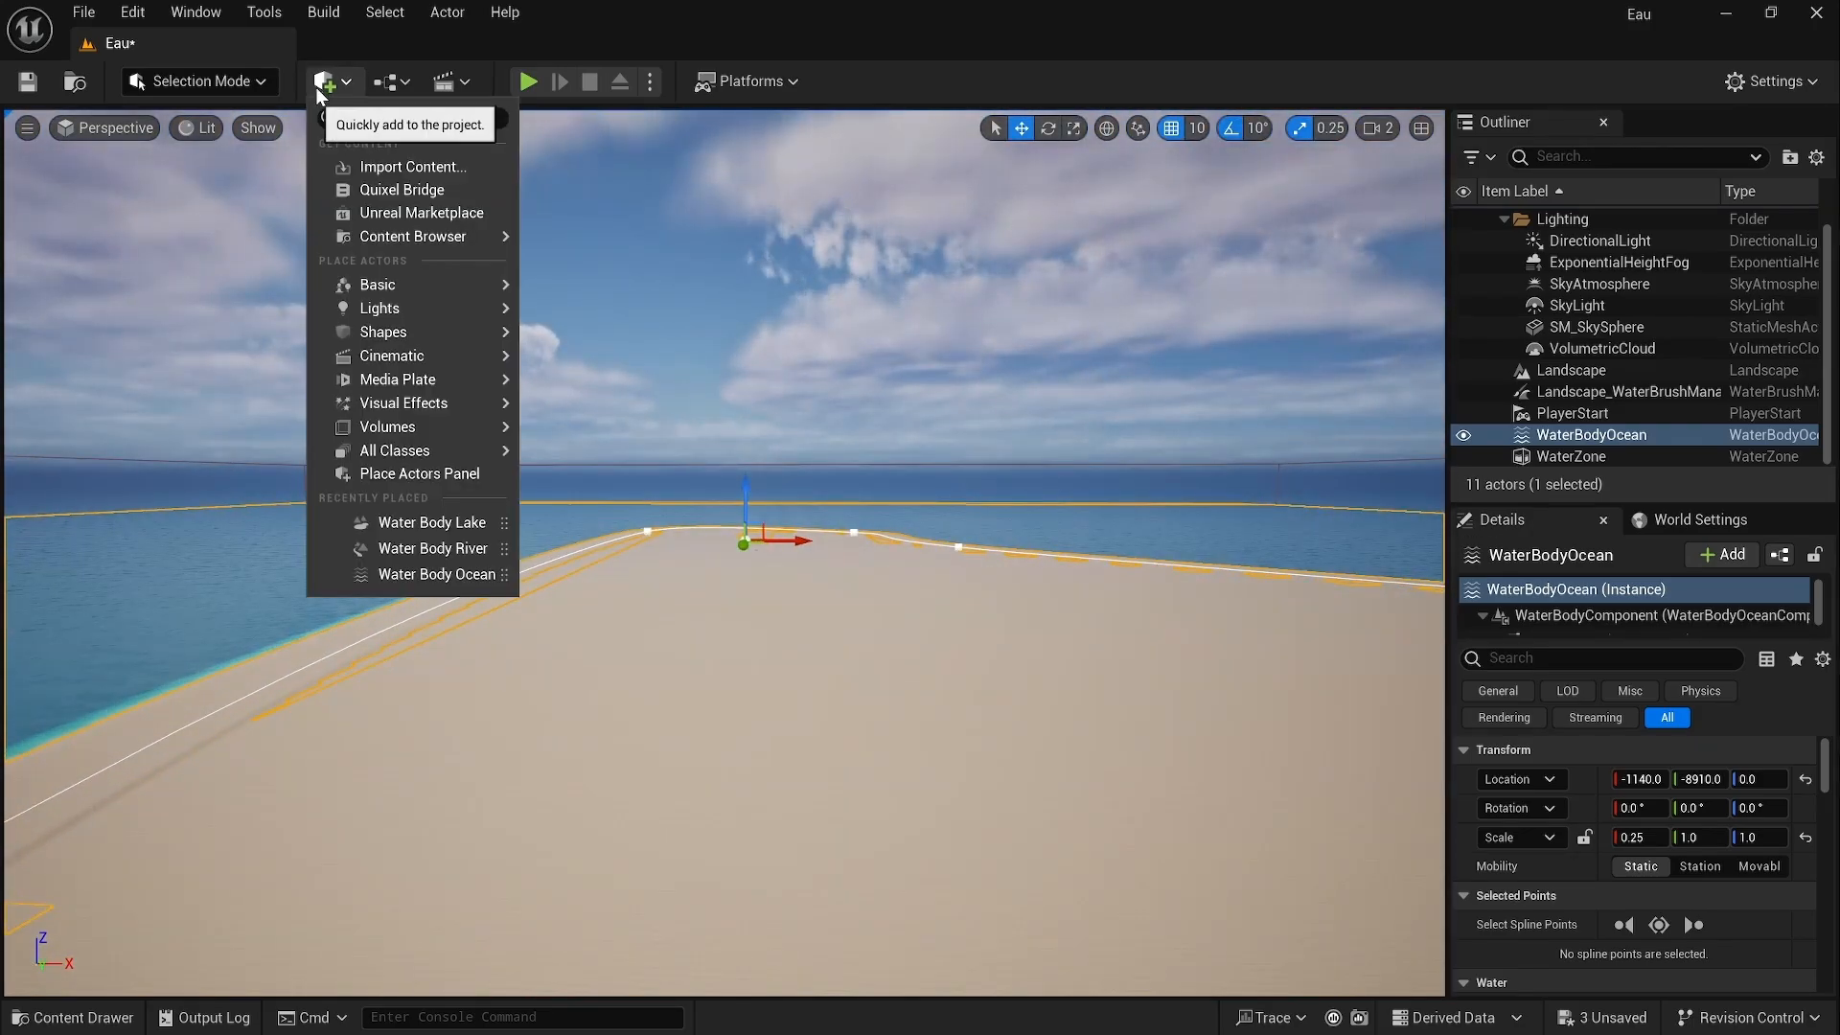
pyautogui.write('wate')
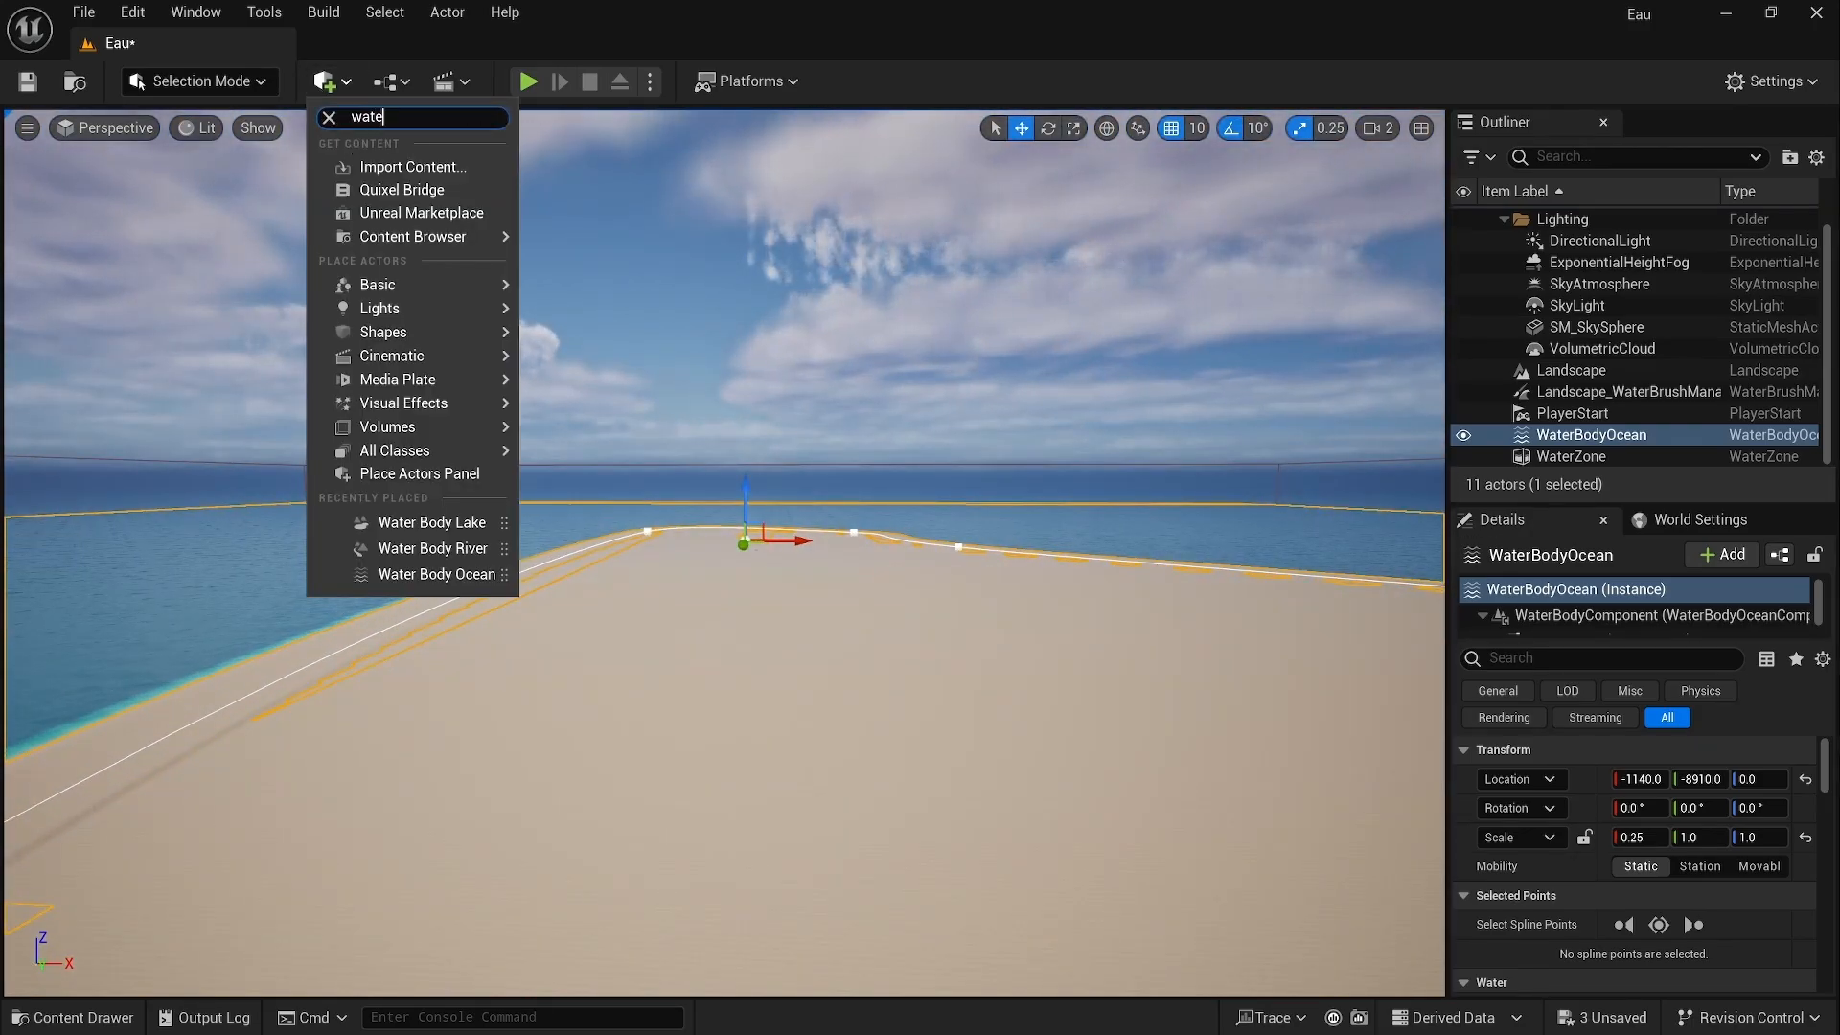
pyautogui.write('r')
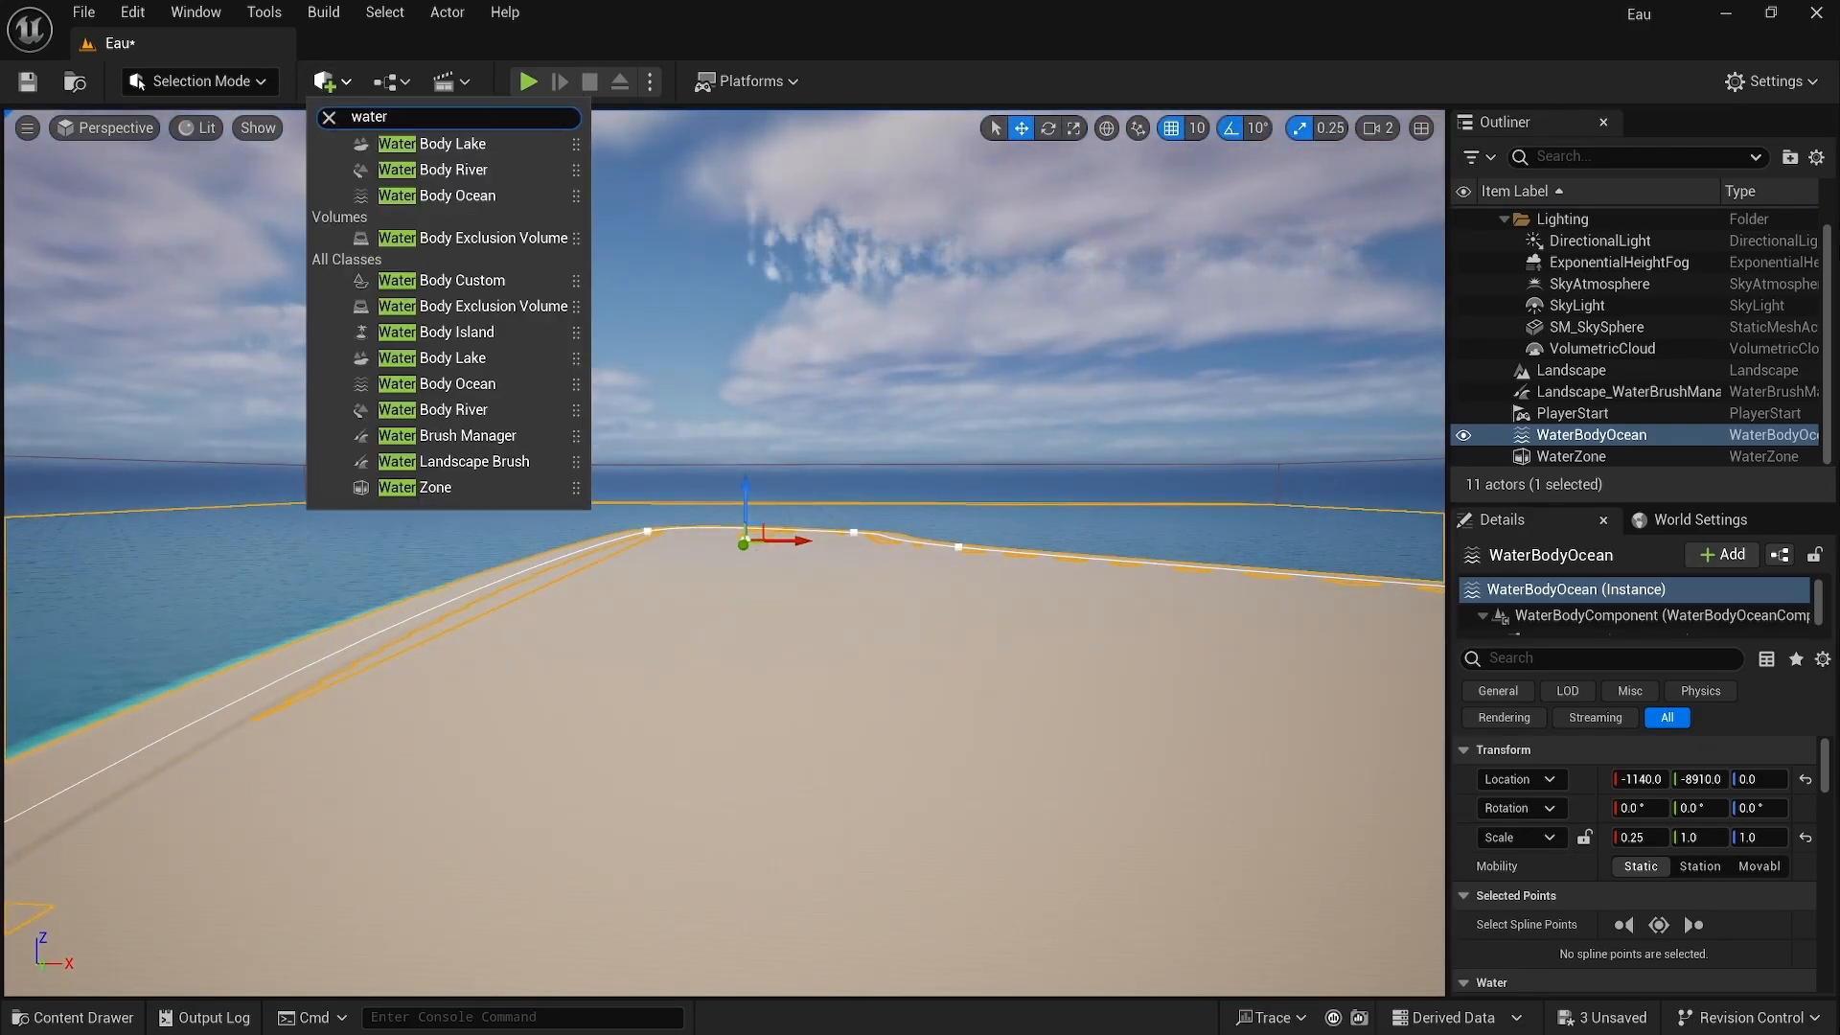
pyautogui.click(428, 169)
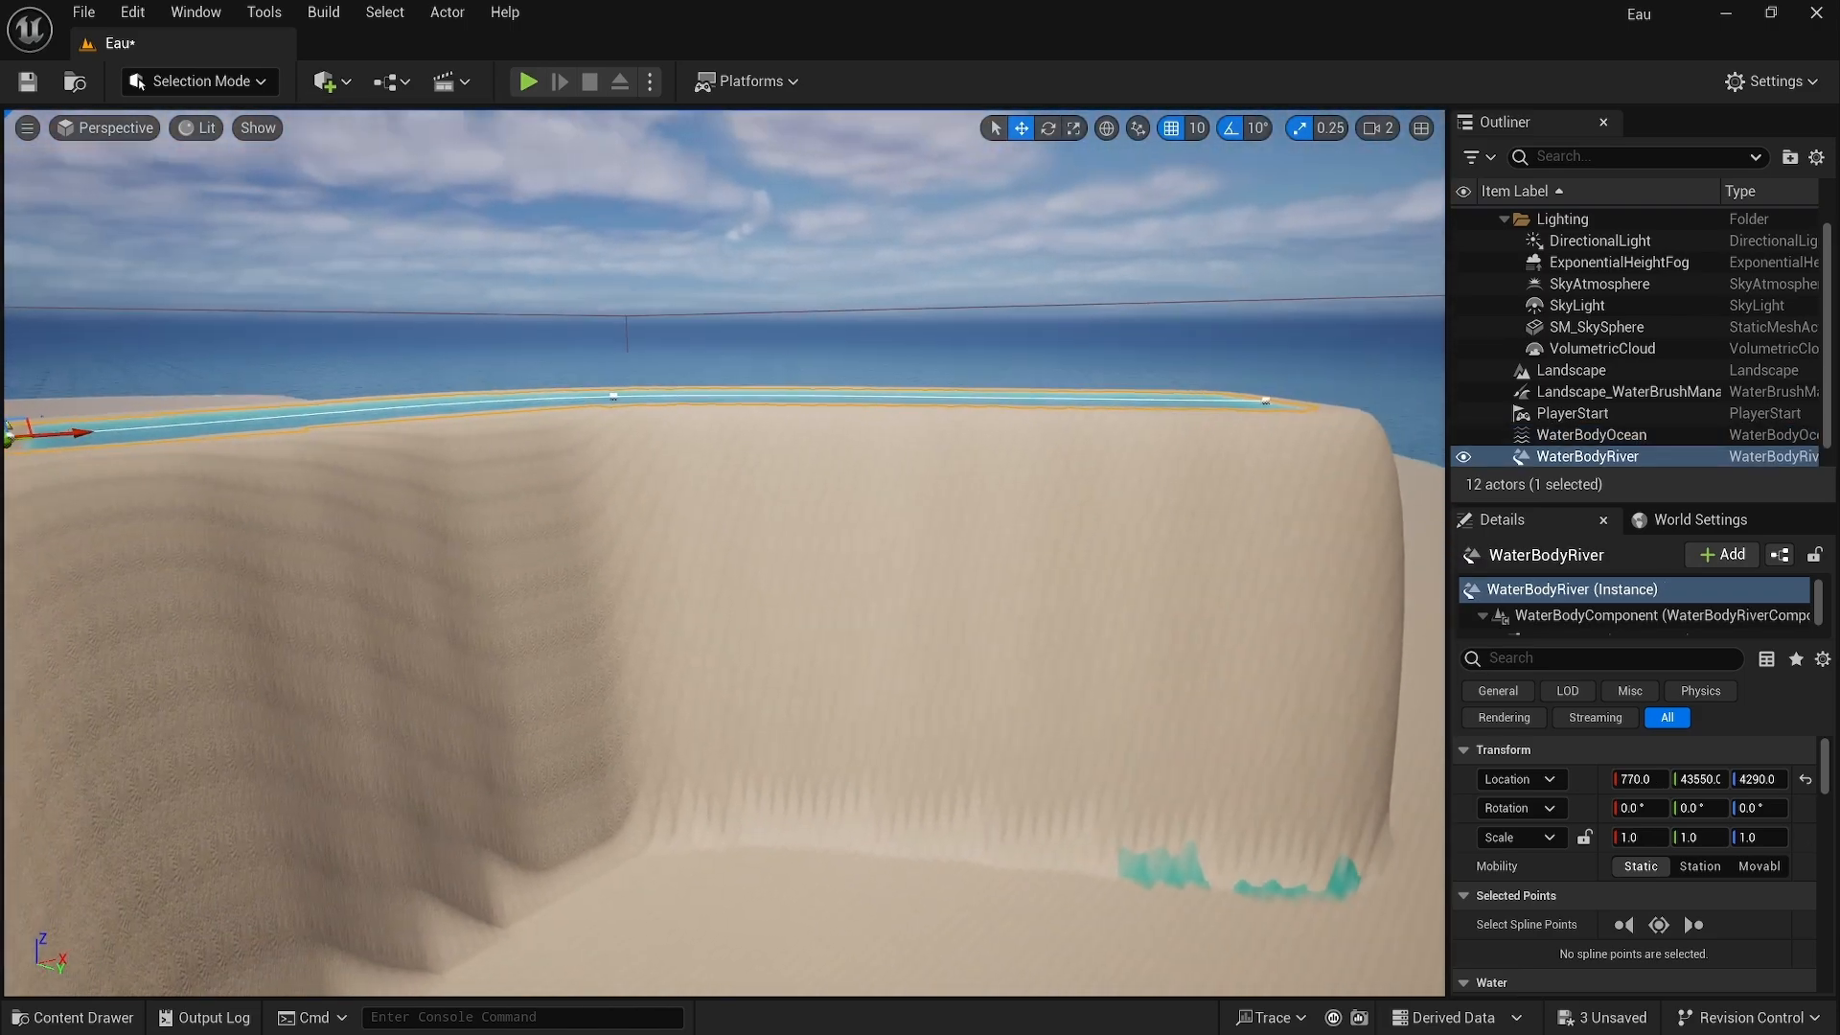
# Step: Set the river's Z location to 0
pyautogui.press('s')
pyautogui.moveTo(724, 553); pyautogui.dragTo(670, 525, button='right')
pyautogui.moveTo(619, 318); pyautogui.dragTo(608, 314, button='right')
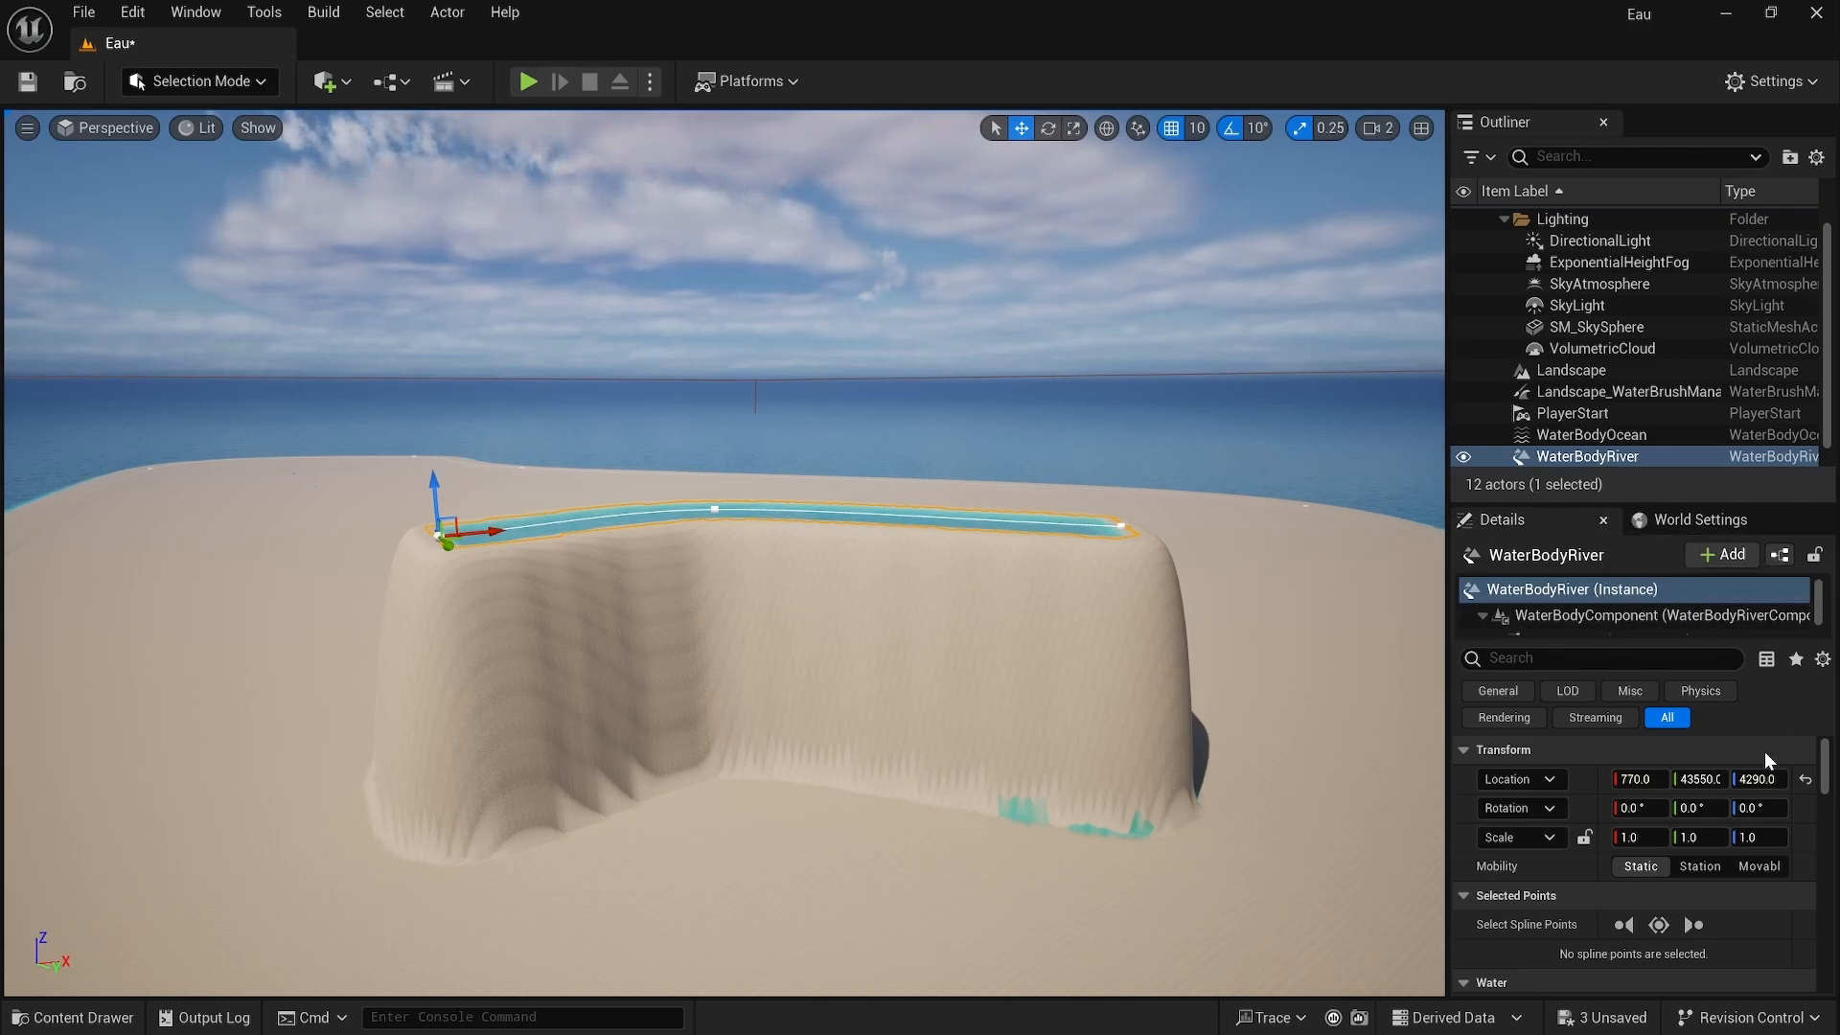
pyautogui.click(1760, 778)
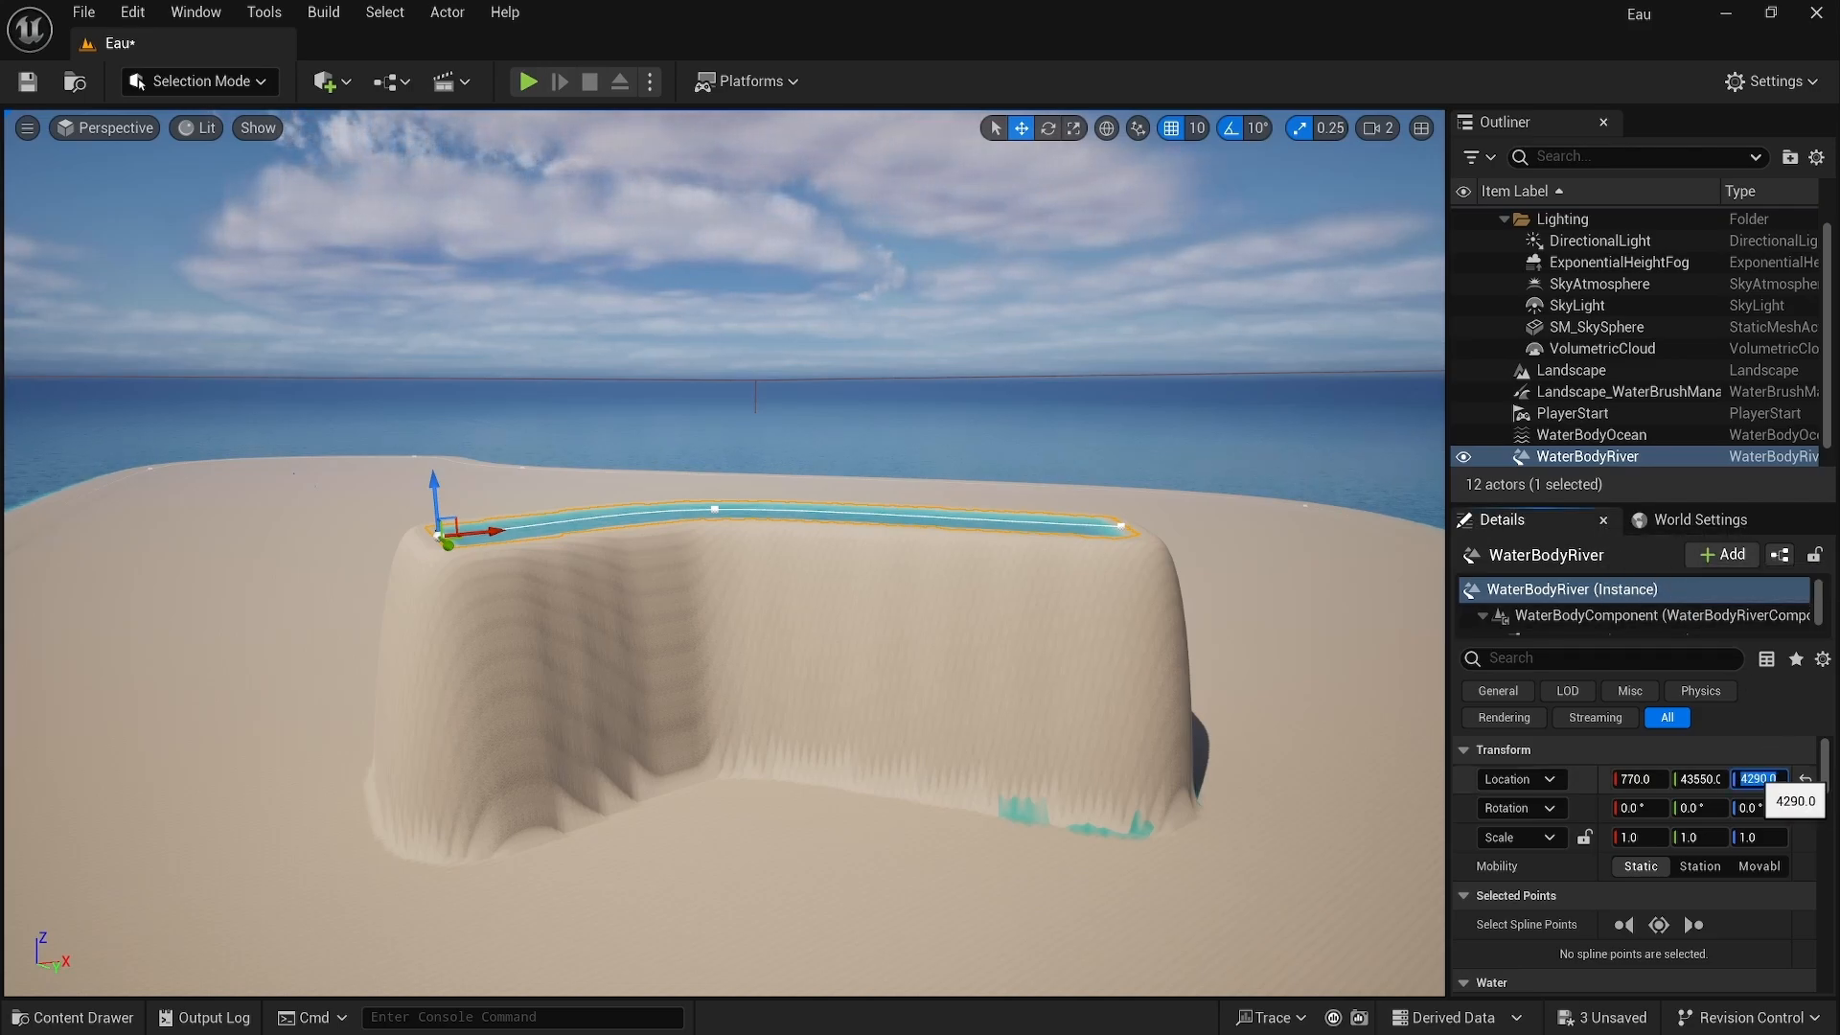
pyautogui.write('0')
pyautogui.press('Return')
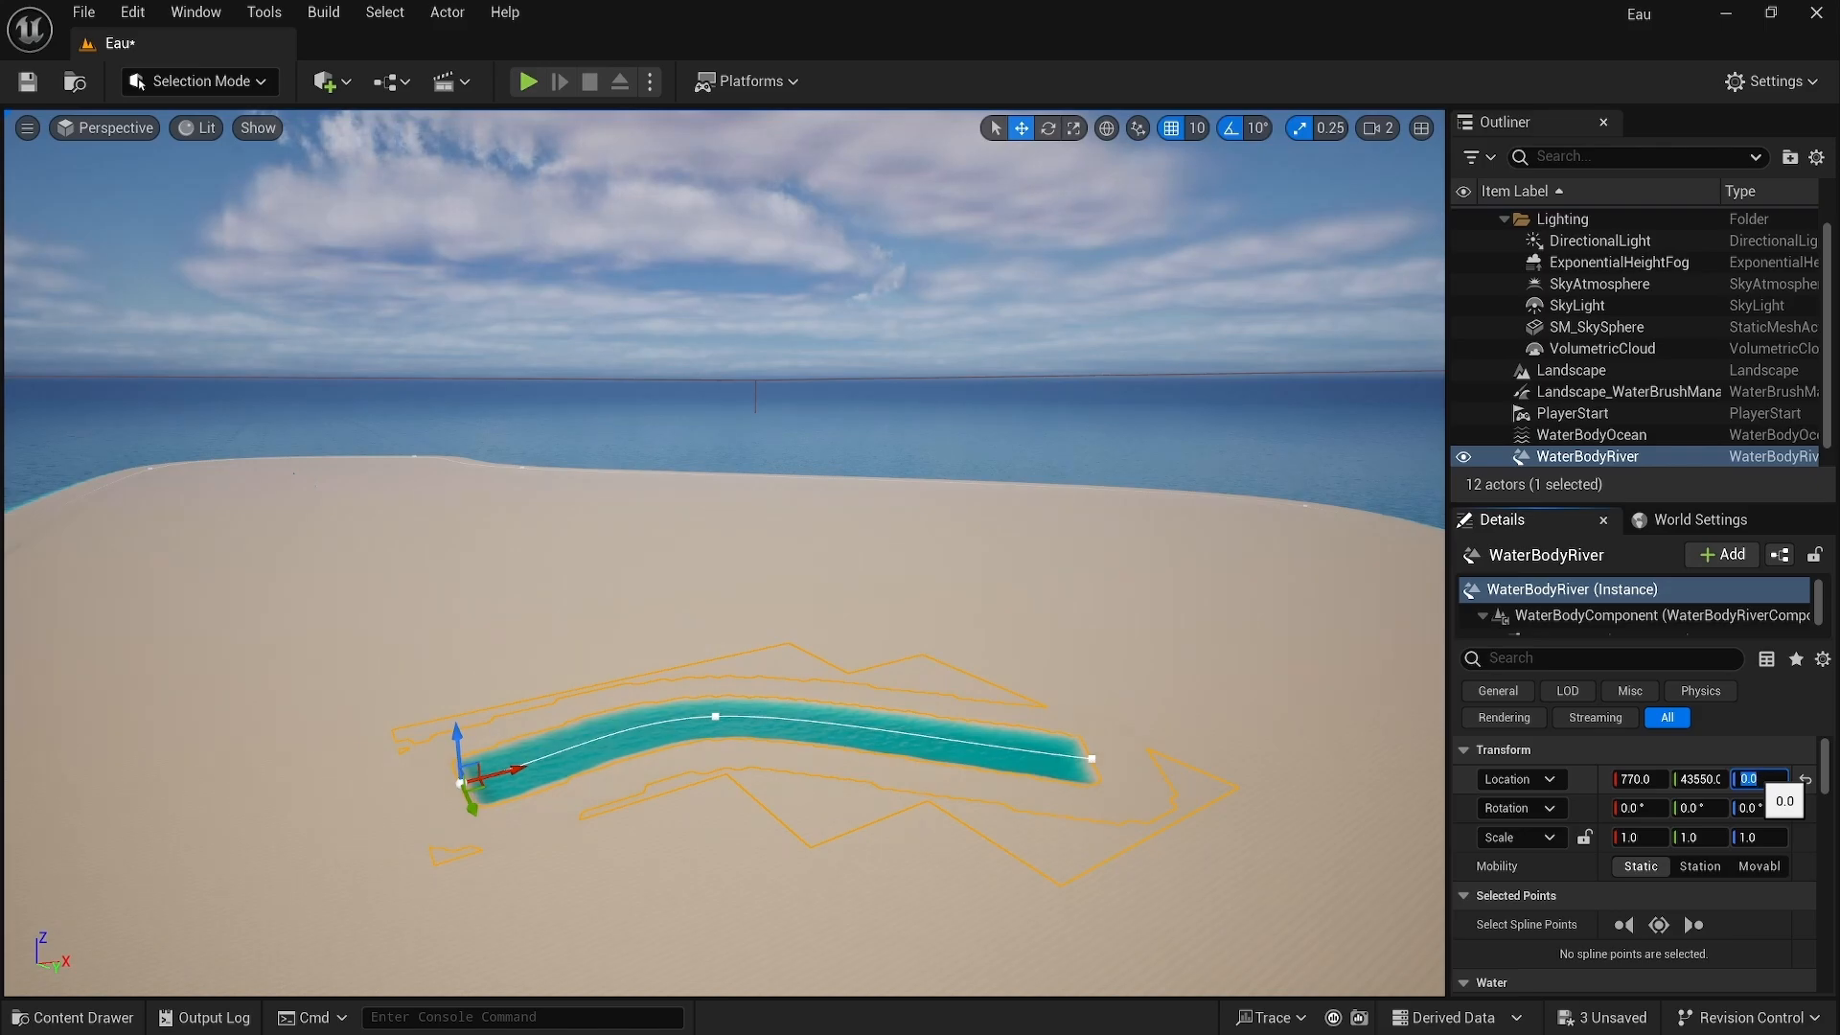
# Step: Extend the river spline from its end point with two new points running toward the coast
pyautogui.moveTo(1335, 595); pyautogui.dragTo(1391, 640, button='right')
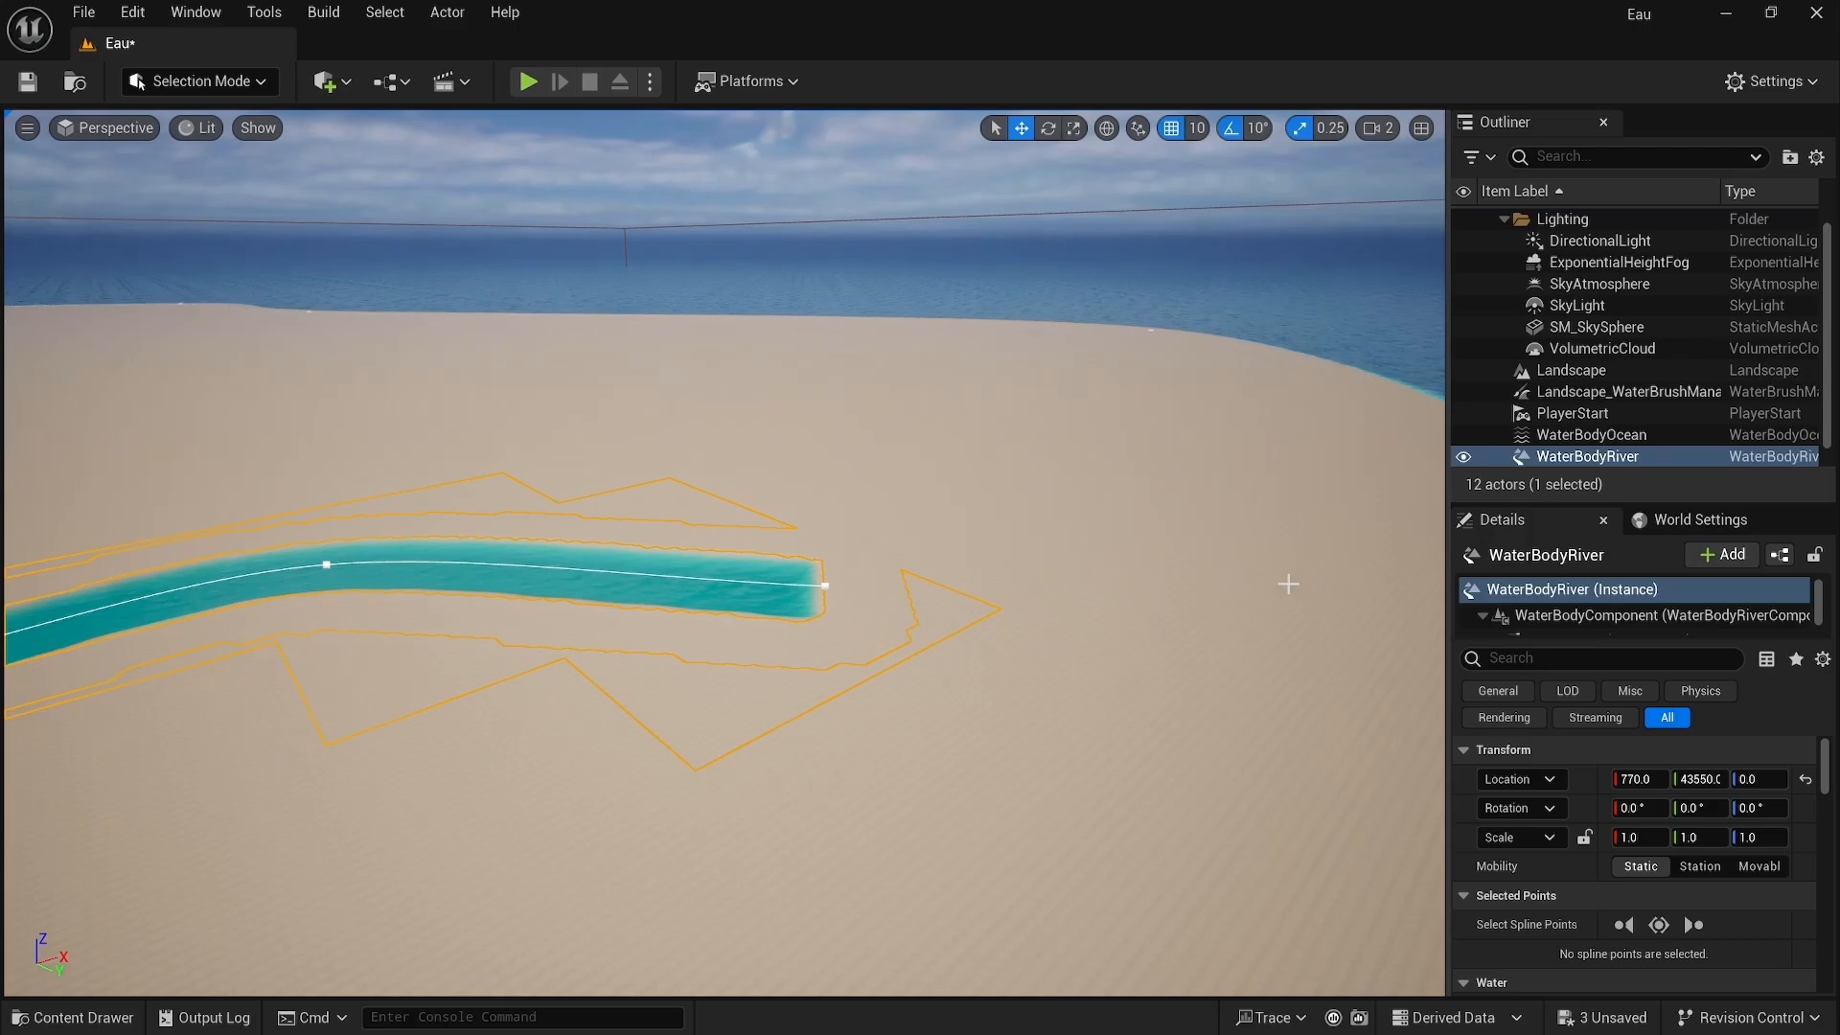
pyautogui.click(824, 585)
pyautogui.click(824, 584)
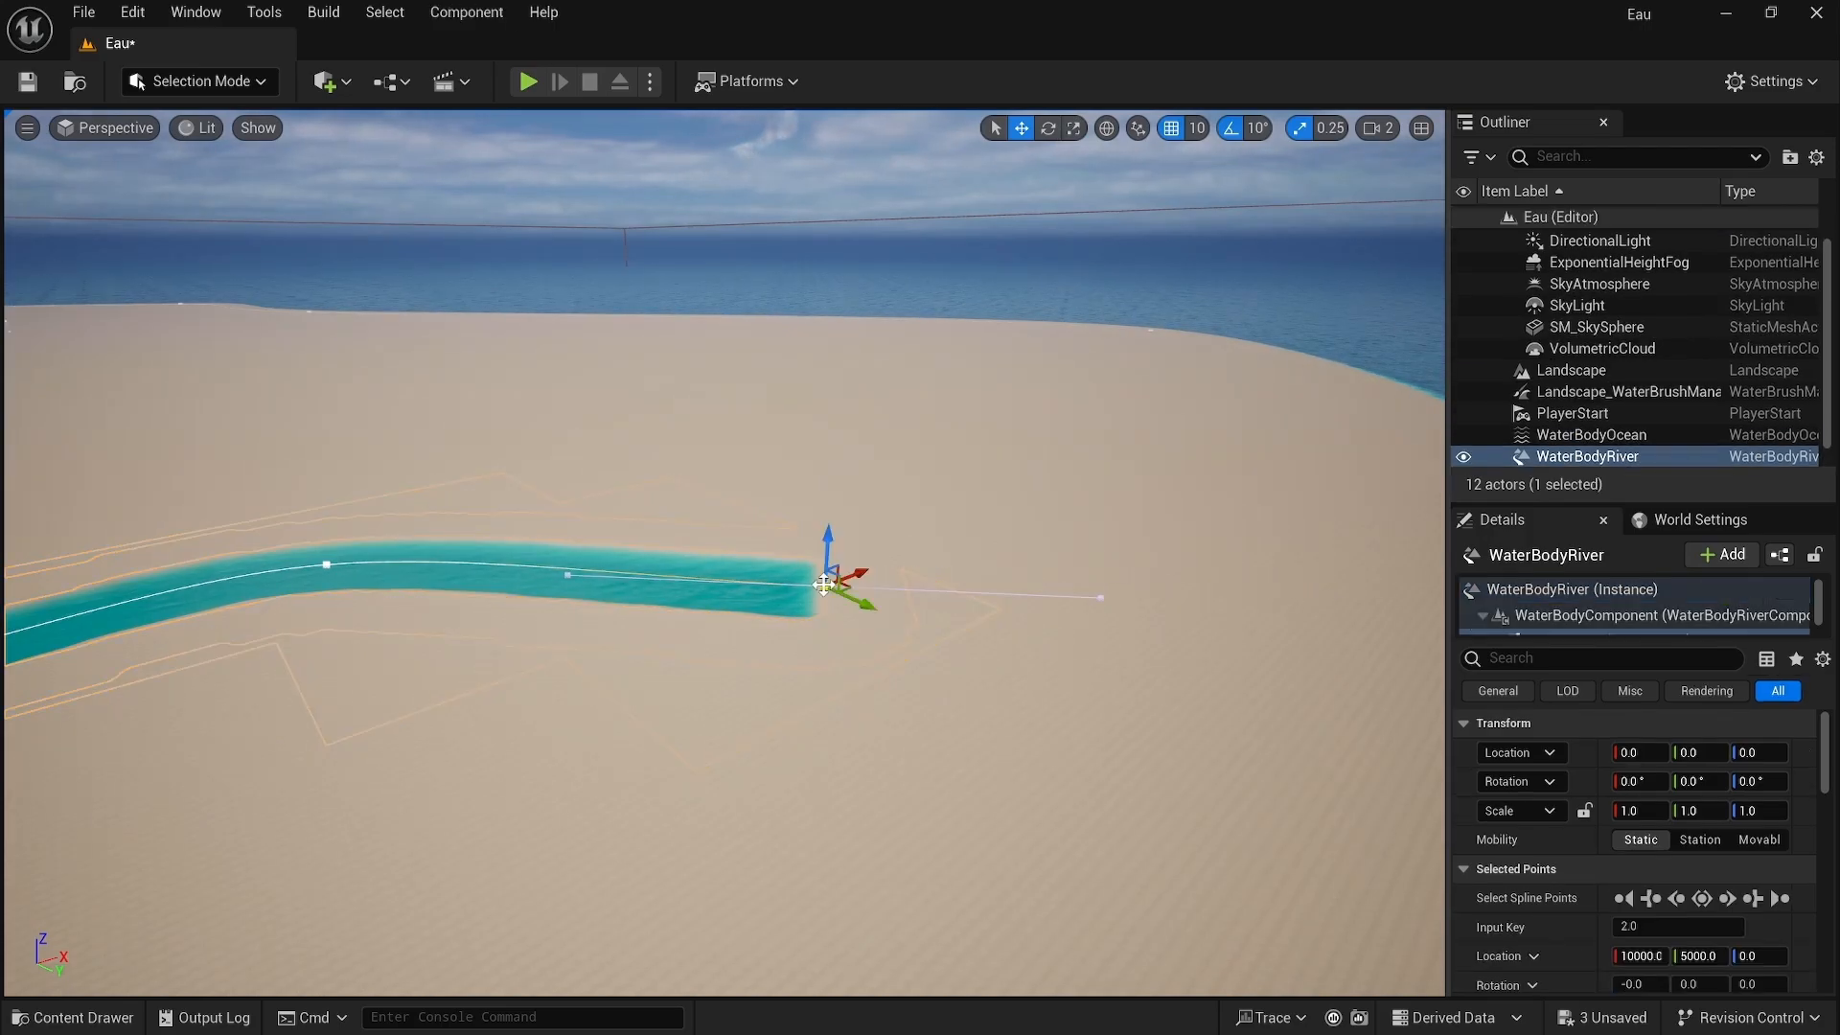
pyautogui.keyDown('alt'); pyautogui.moveTo(827, 585); pyautogui.dragTo(1295, 527); pyautogui.keyUp('alt')
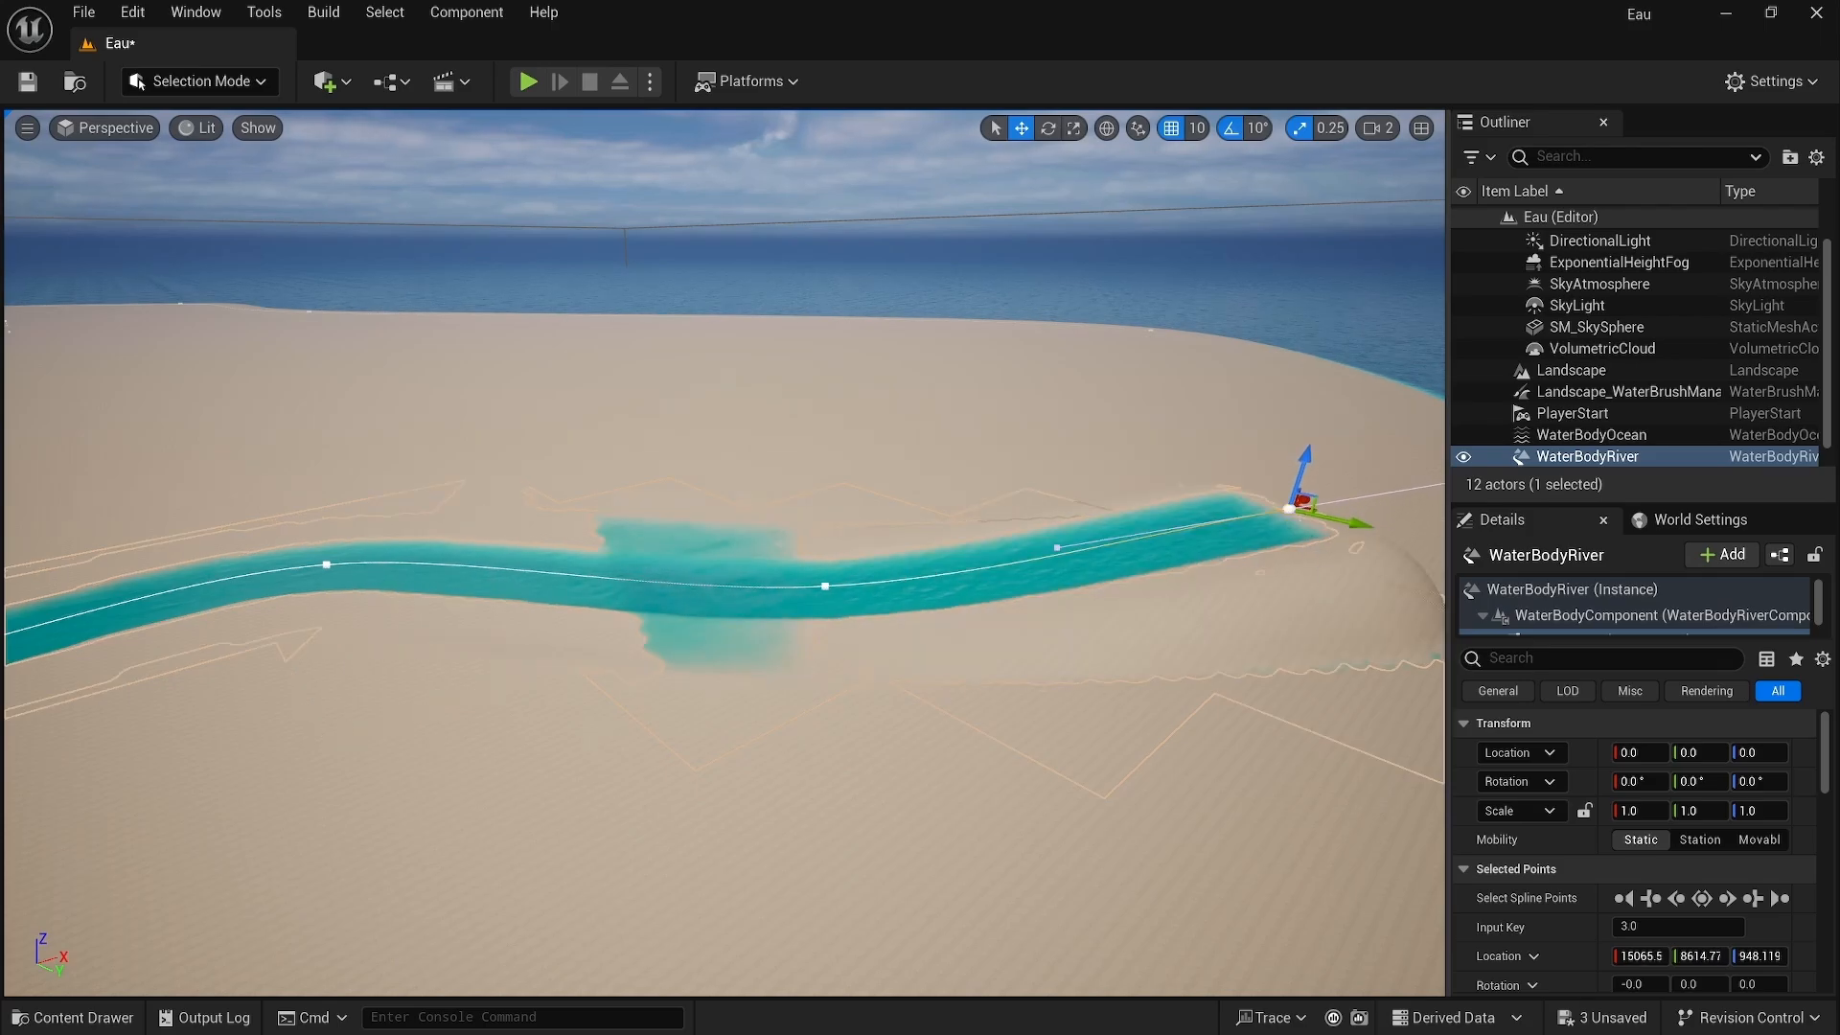
pyautogui.press('f')
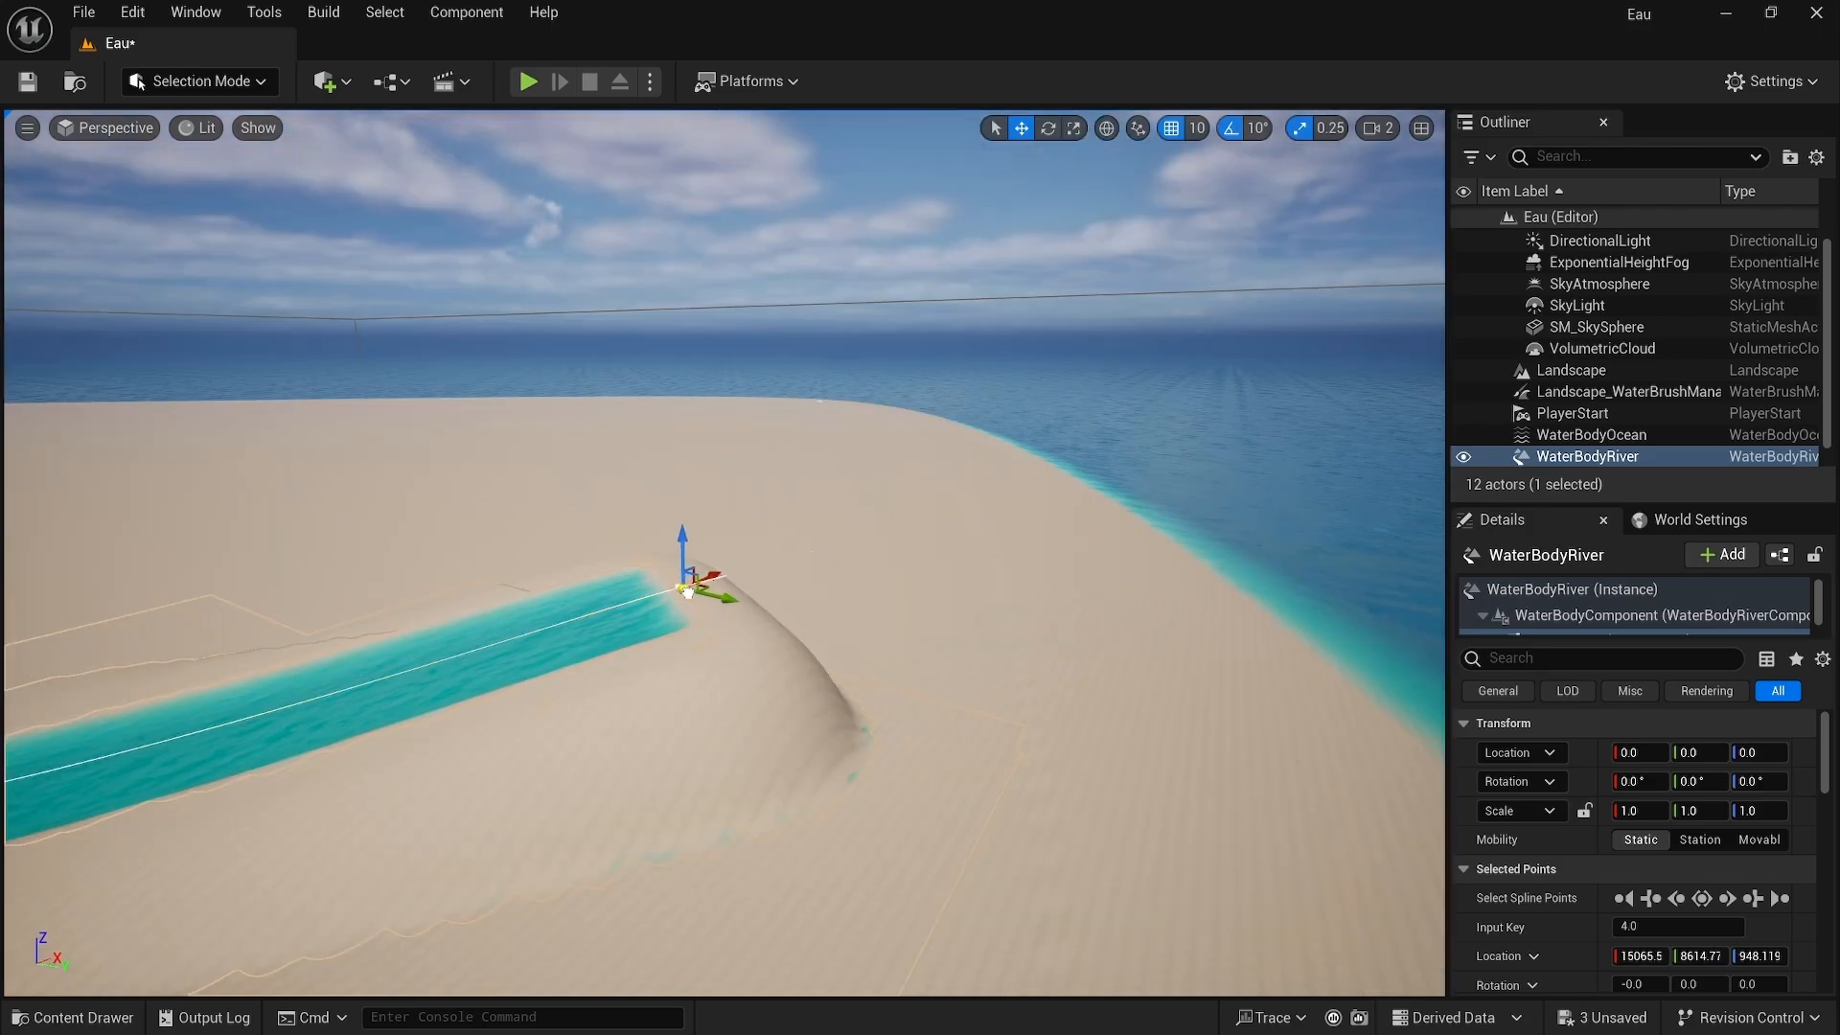
pyautogui.keyDown('alt'); pyautogui.moveTo(687, 591); pyautogui.dragTo(1348, 597); pyautogui.keyUp('alt')
pyautogui.moveTo(1263, 640); pyautogui.dragTo(1145, 691, button='right')
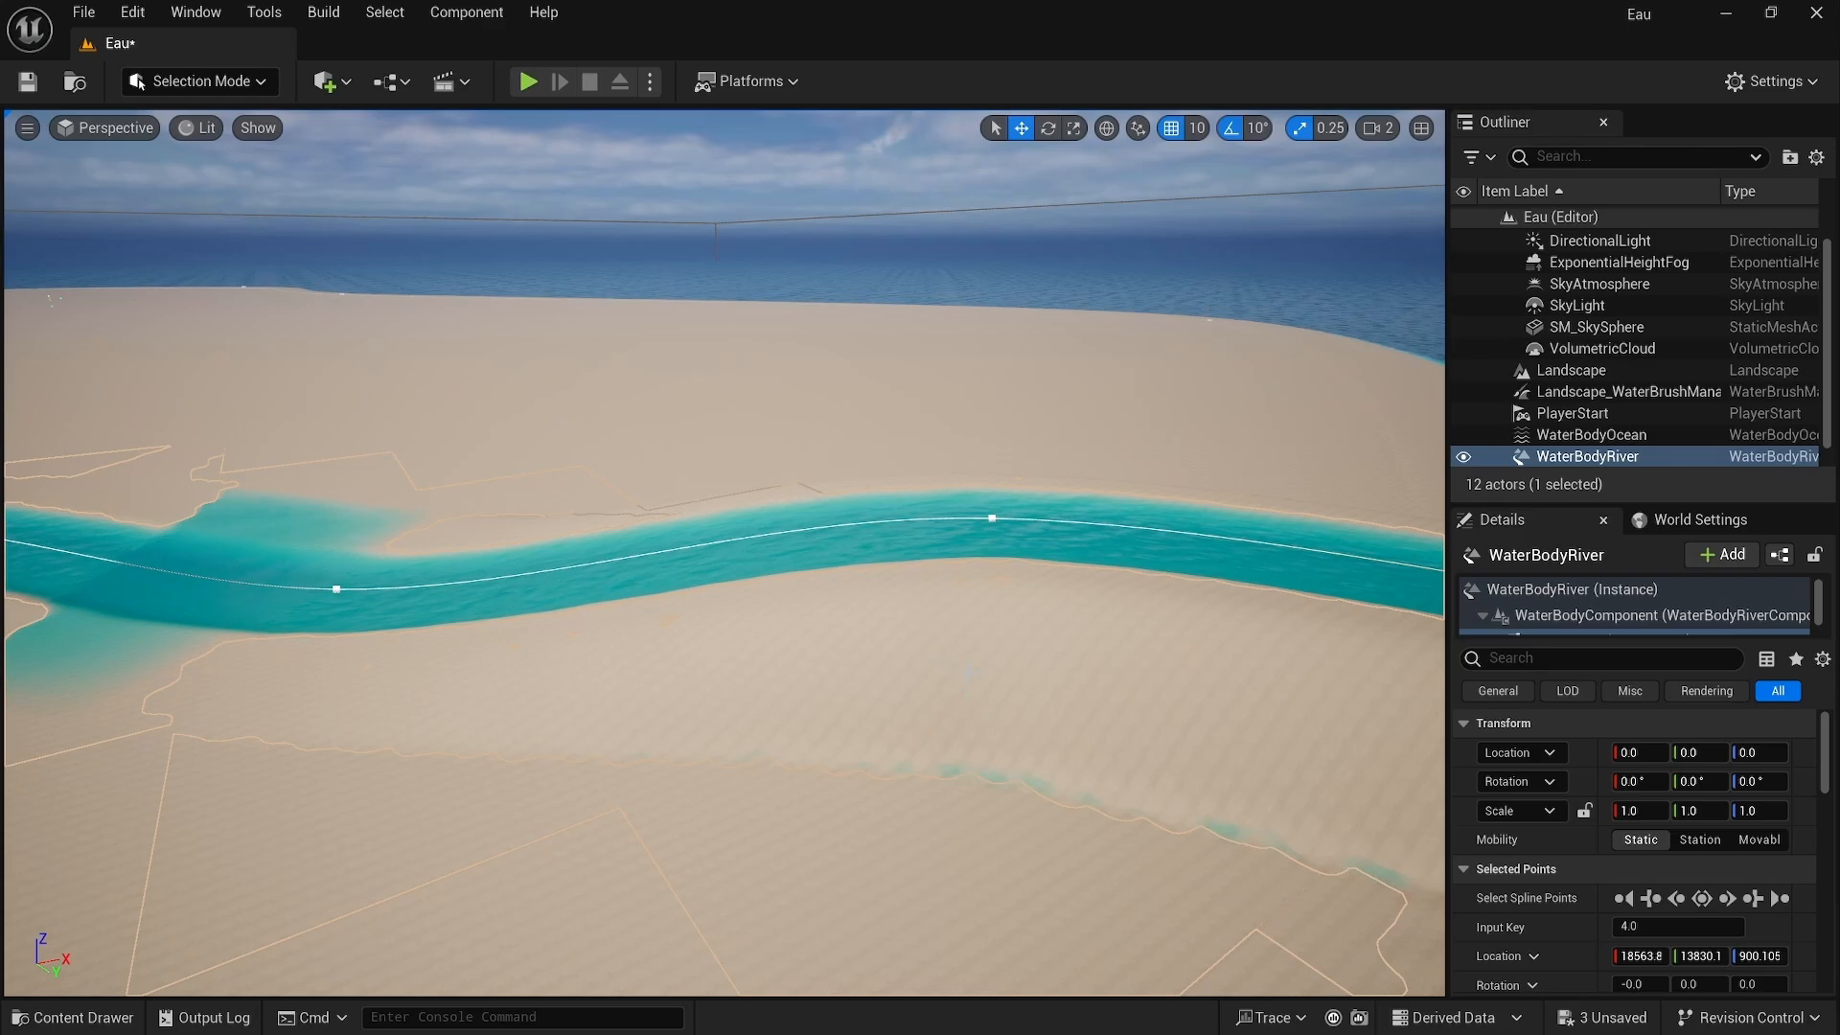
# Step: Select all river spline points and set their Z location to 0
pyautogui.click(993, 517)
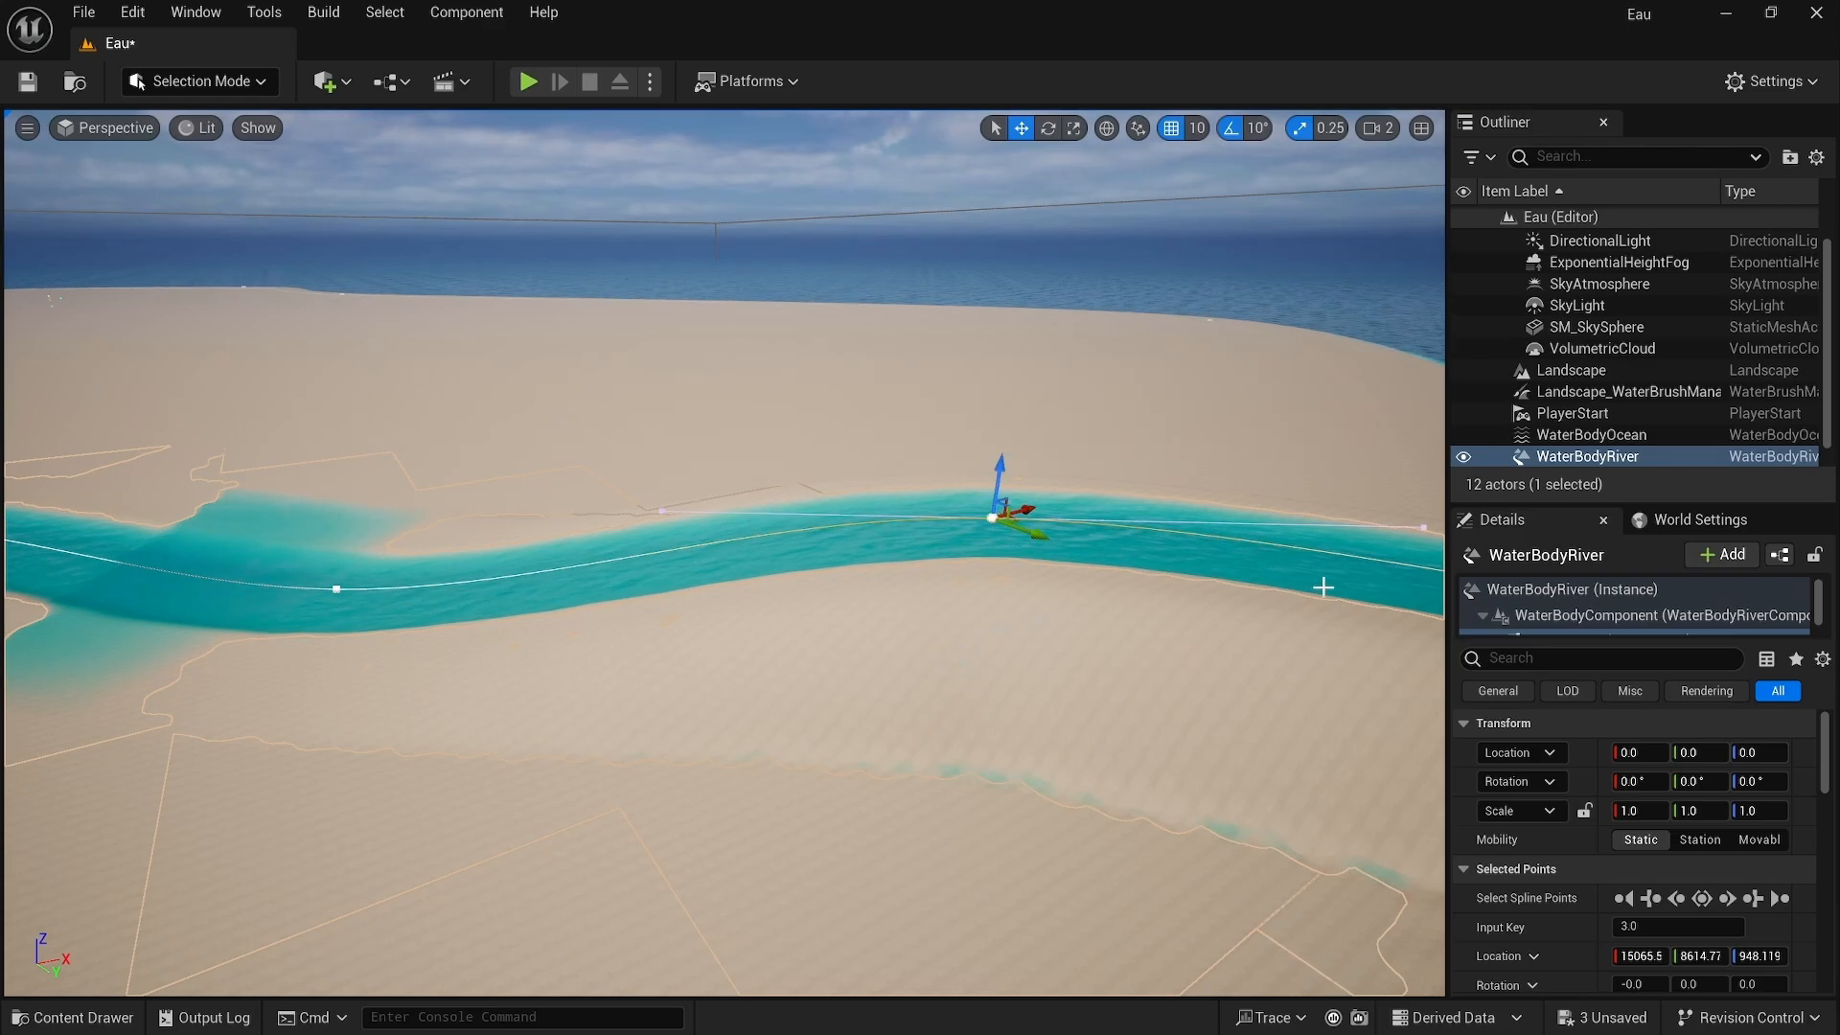
pyautogui.click(1701, 901)
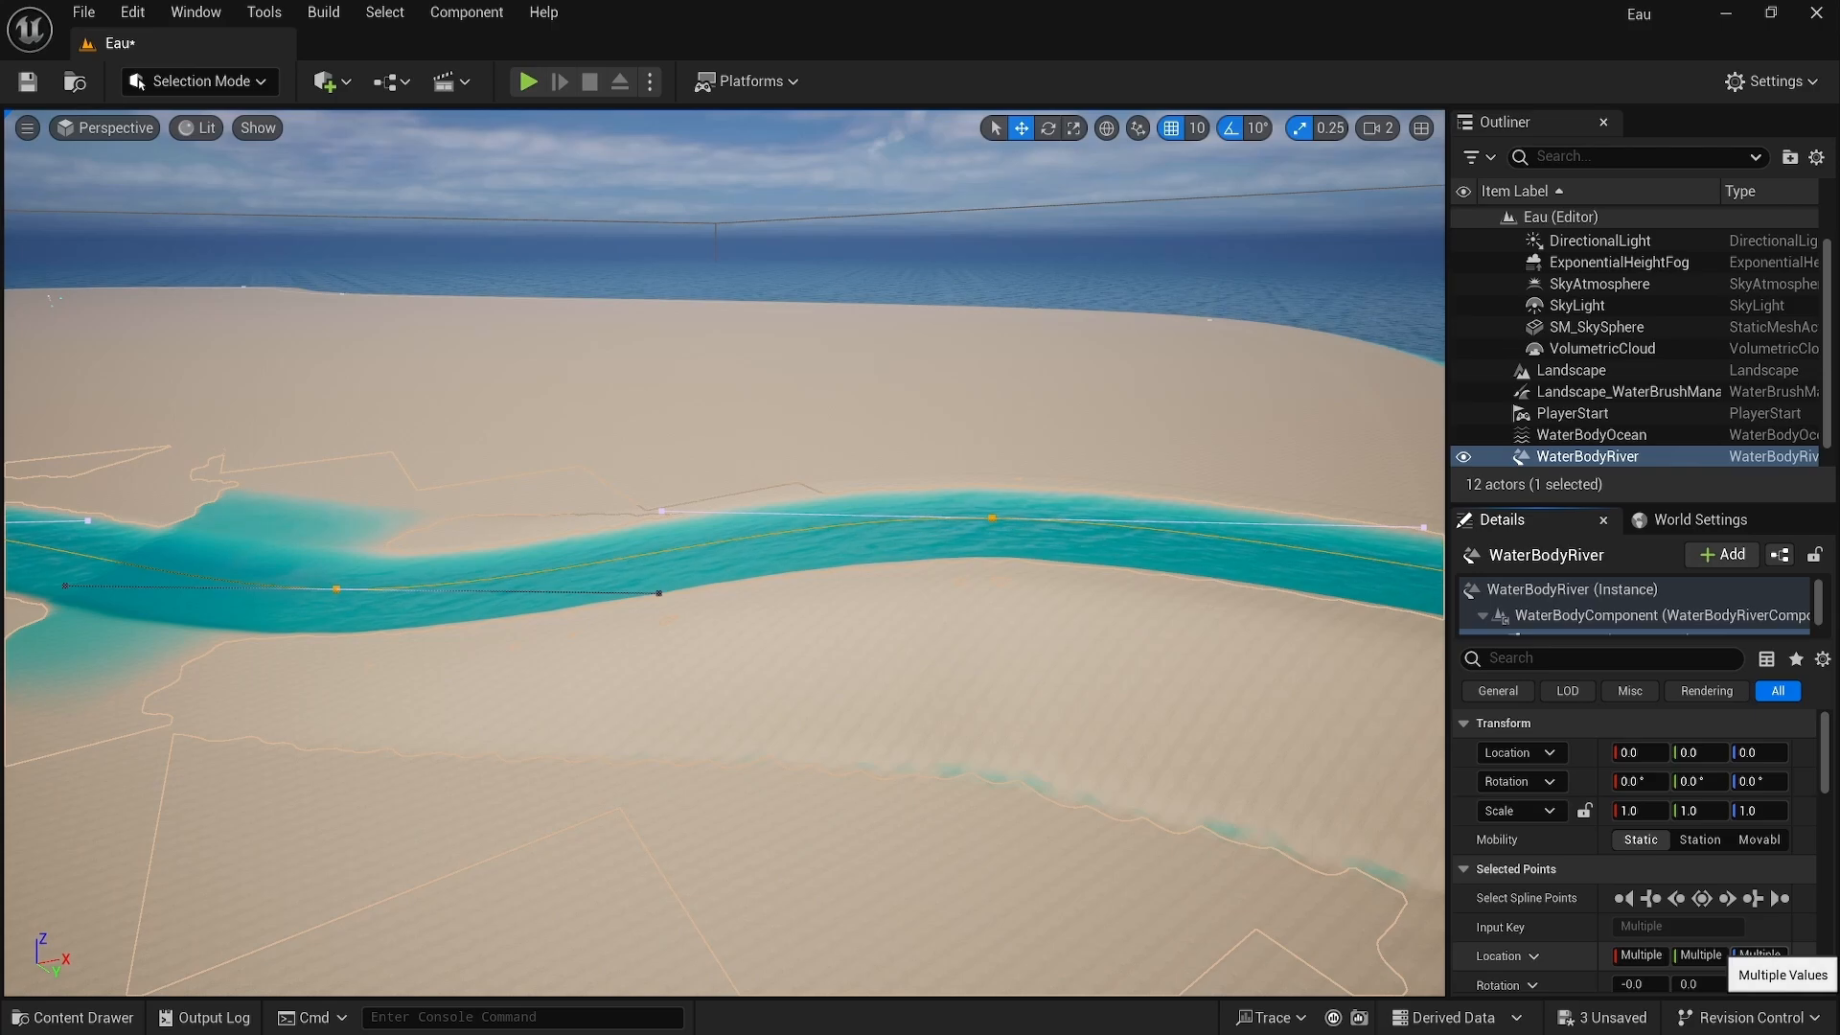
pyautogui.write('0')
pyautogui.press('Return')
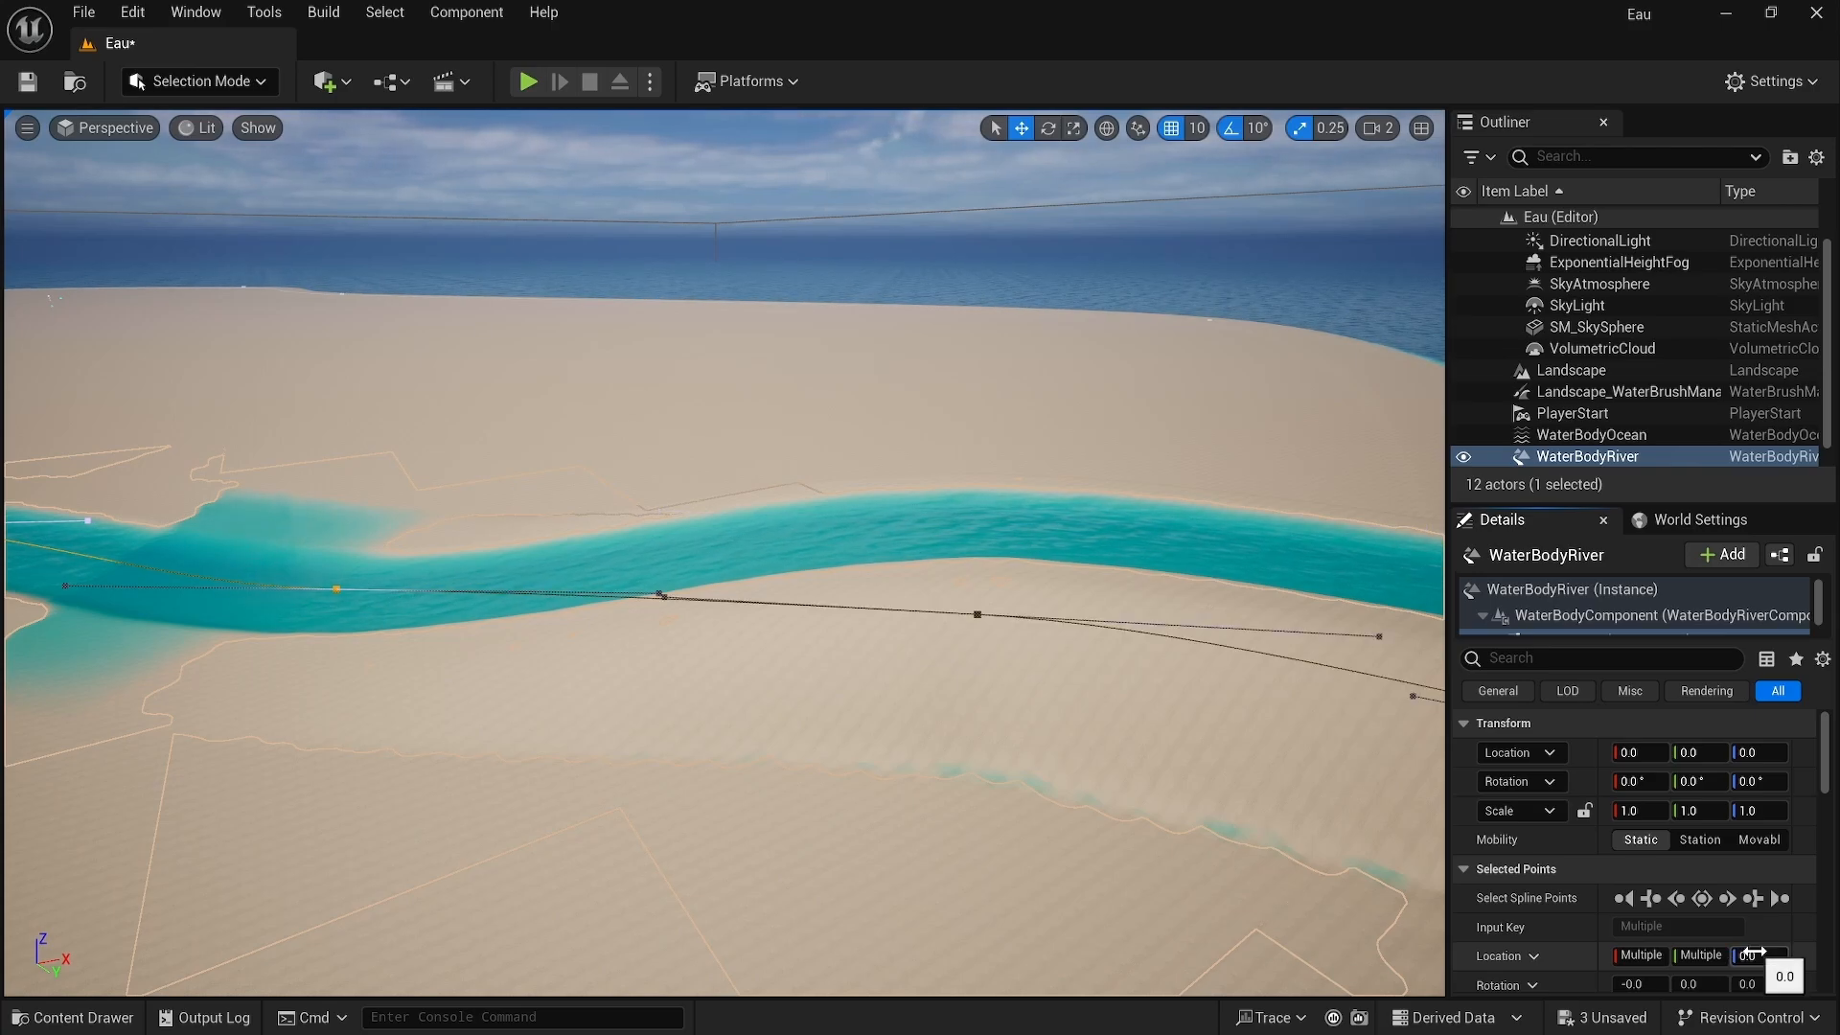
# Step: Extend the river spline with another point out toward the ocean
pyautogui.click(1141, 489)
pyautogui.moveTo(1141, 489); pyautogui.dragTo(1146, 451, button='right')
pyautogui.click(818, 534)
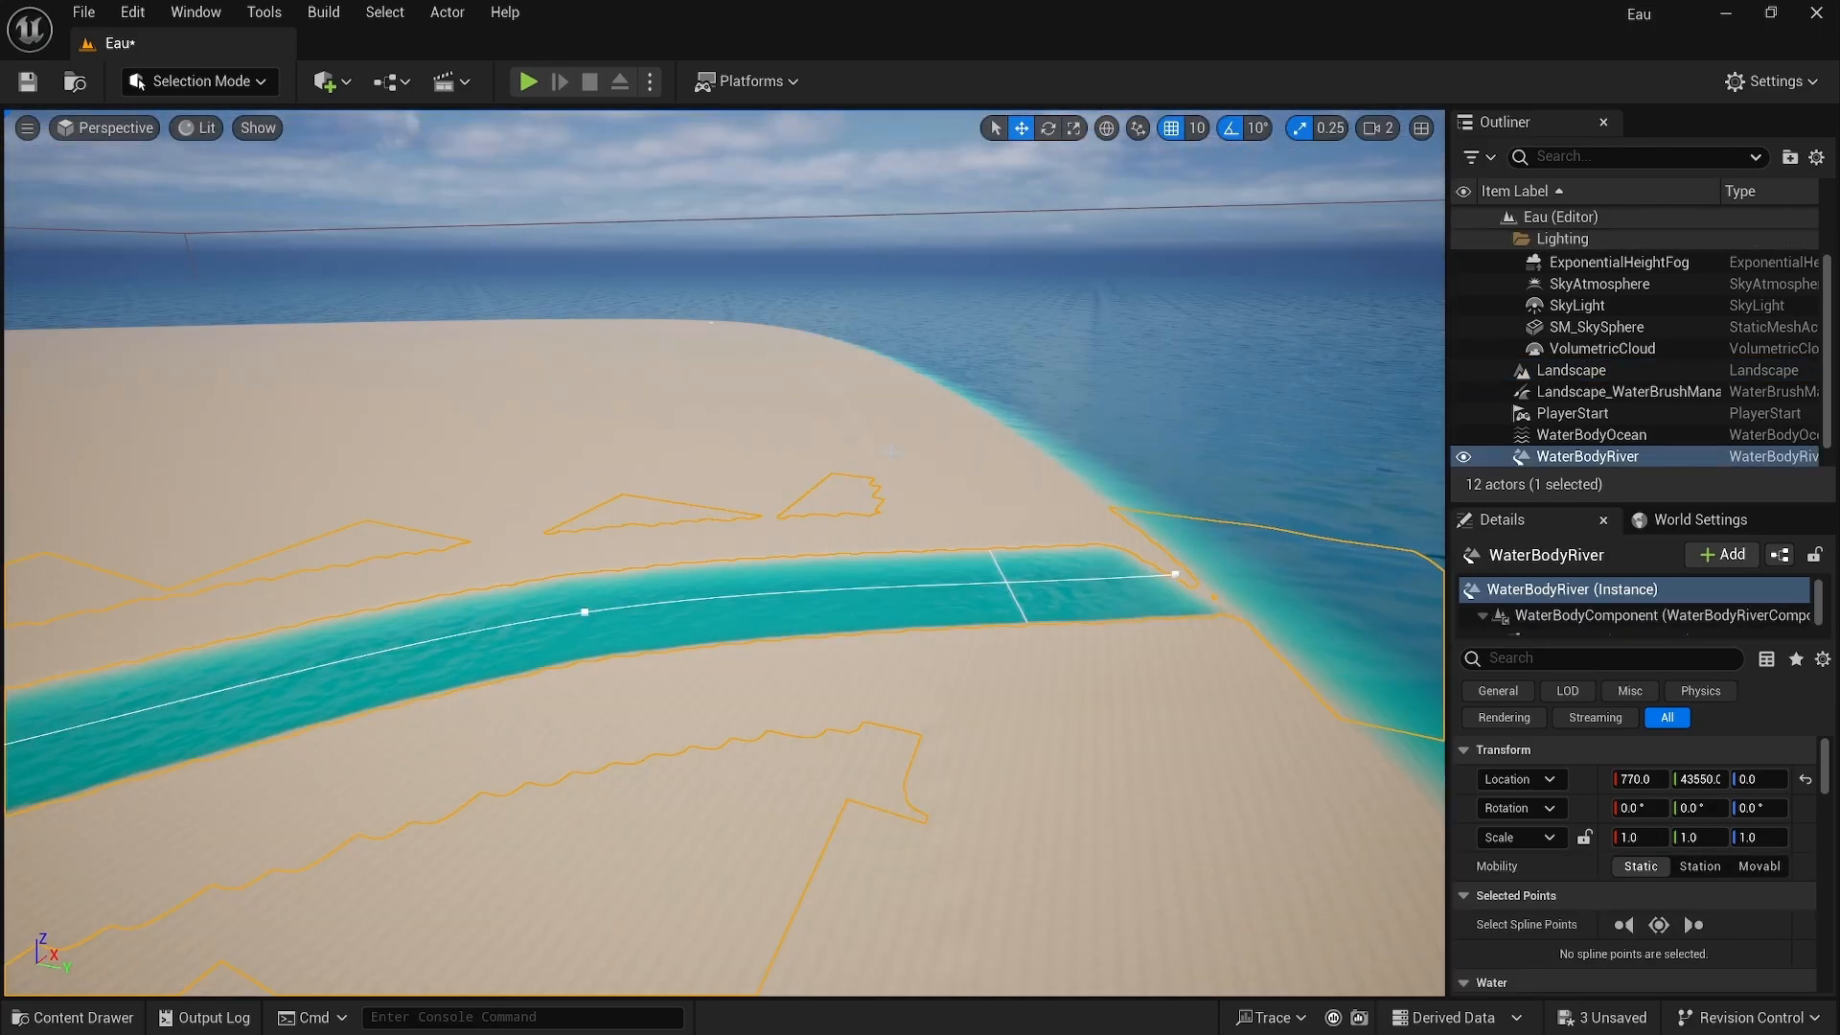
pyautogui.click(1176, 575)
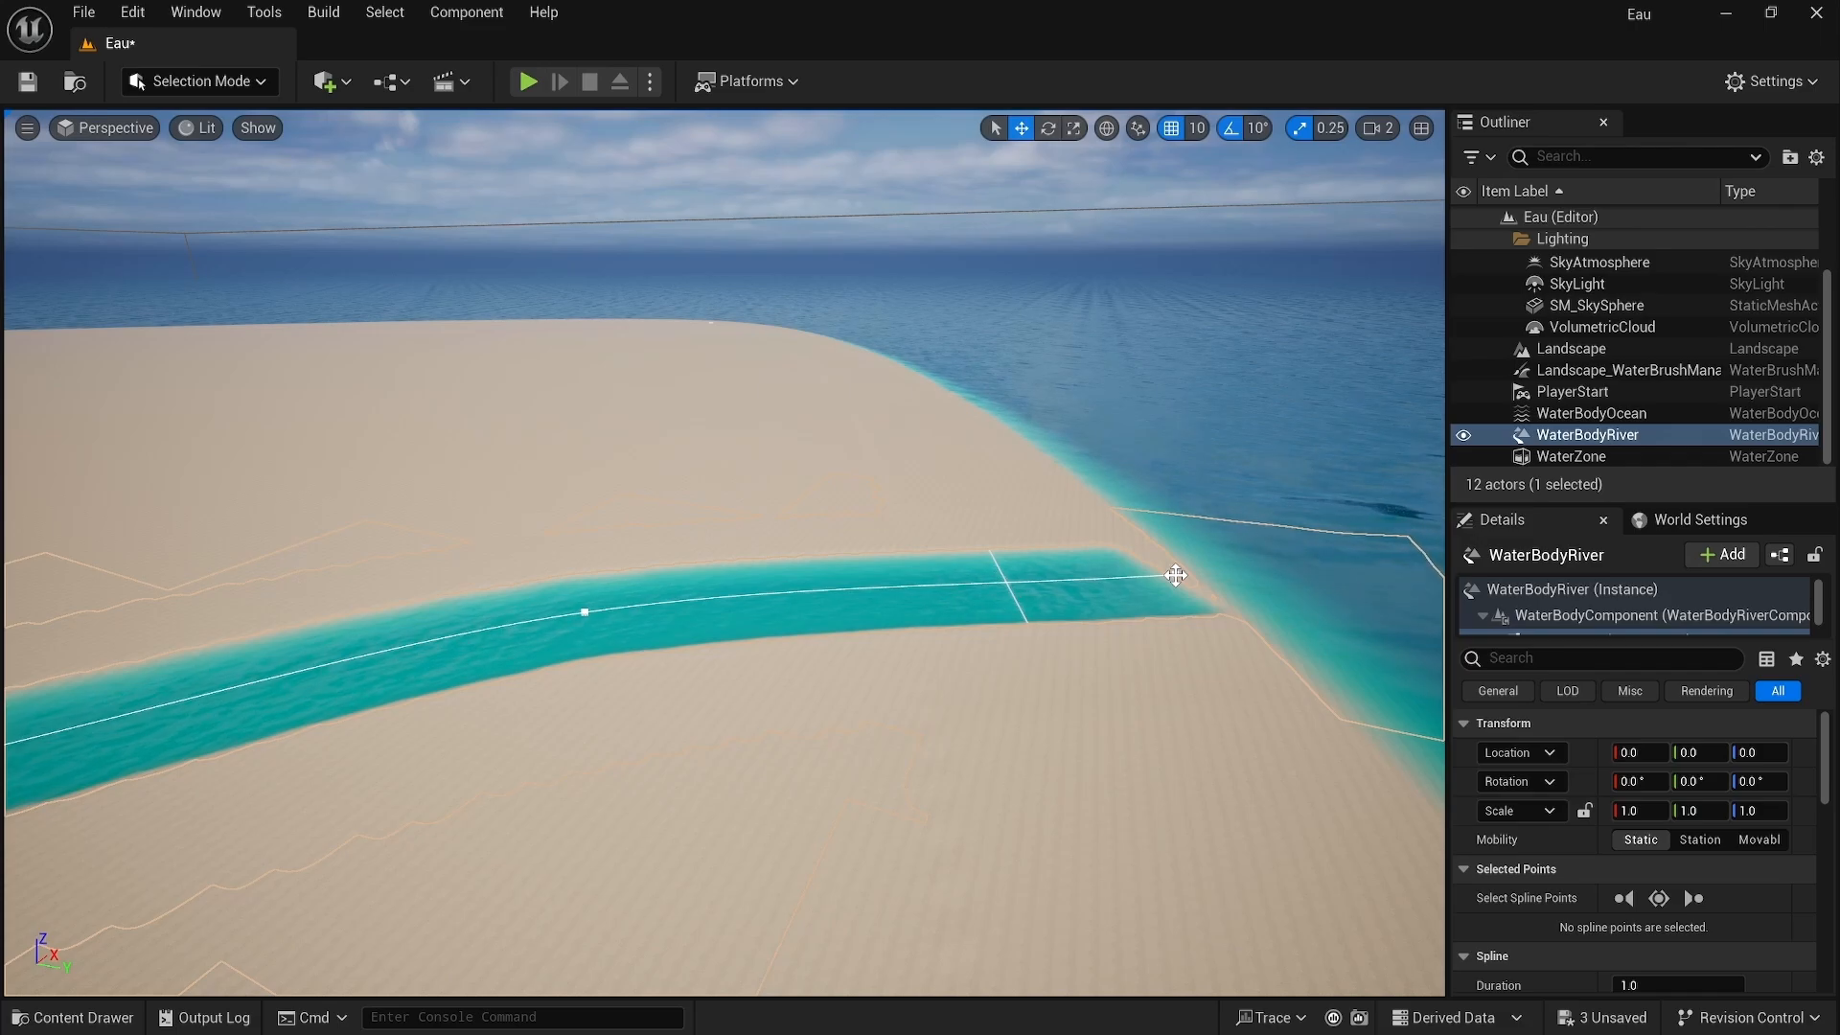
pyautogui.click(1176, 575)
pyautogui.keyDown('alt'); pyautogui.moveTo(1176, 575); pyautogui.dragTo(1319, 571); pyautogui.keyUp('alt')
pyautogui.moveTo(1207, 512); pyautogui.dragTo(808, 462, button='right')
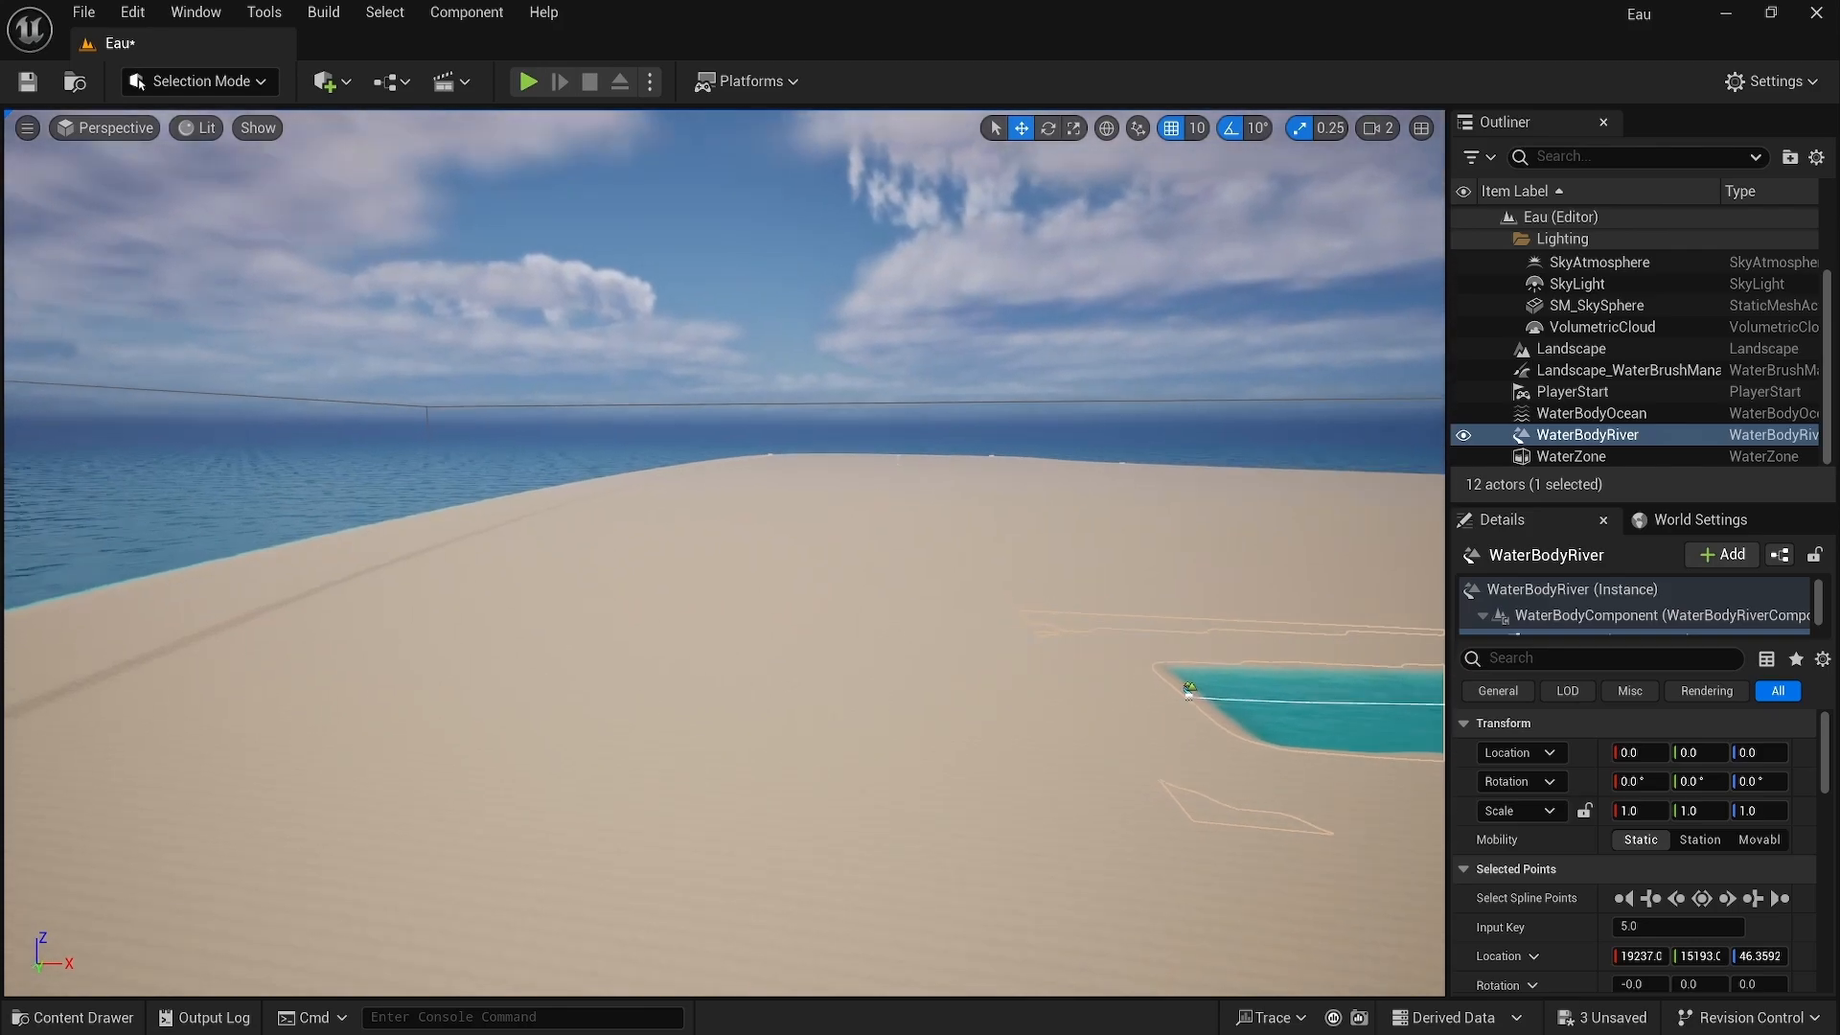
# Step: Place a Water Body Lake in the level and set its Z location to 0
pyautogui.click(337, 85)
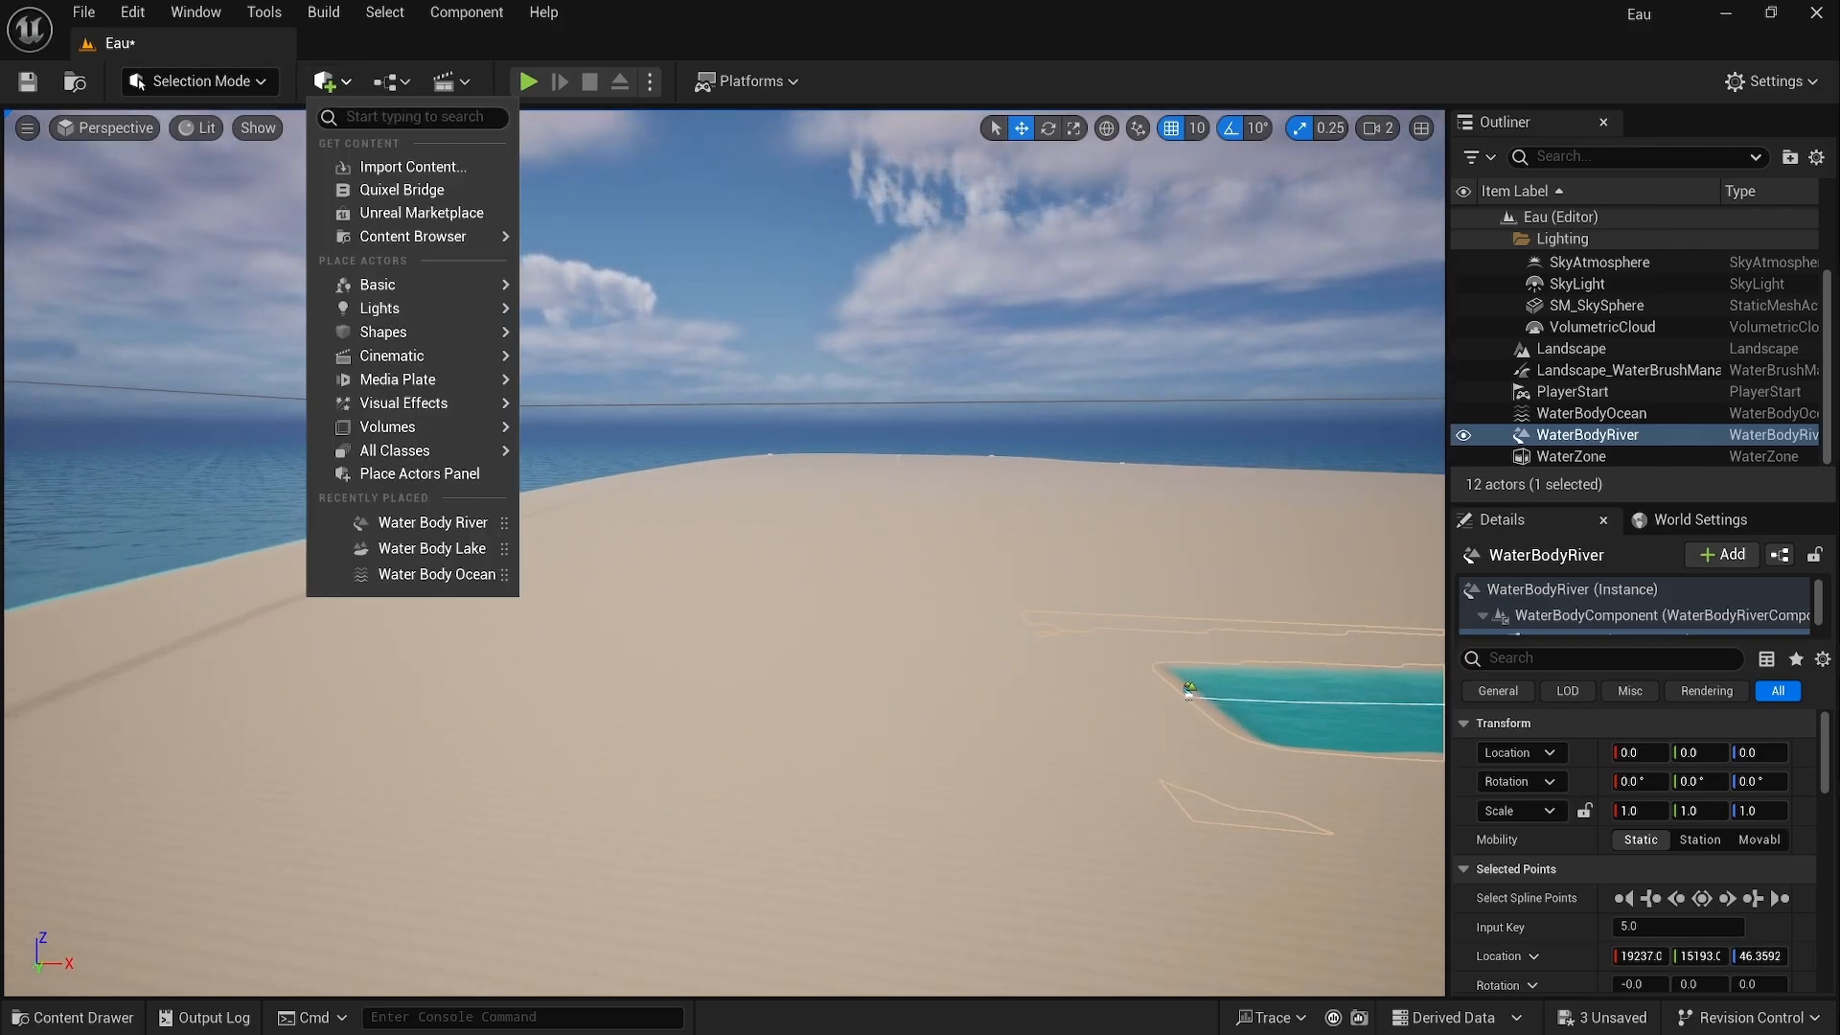
pyautogui.write('water')
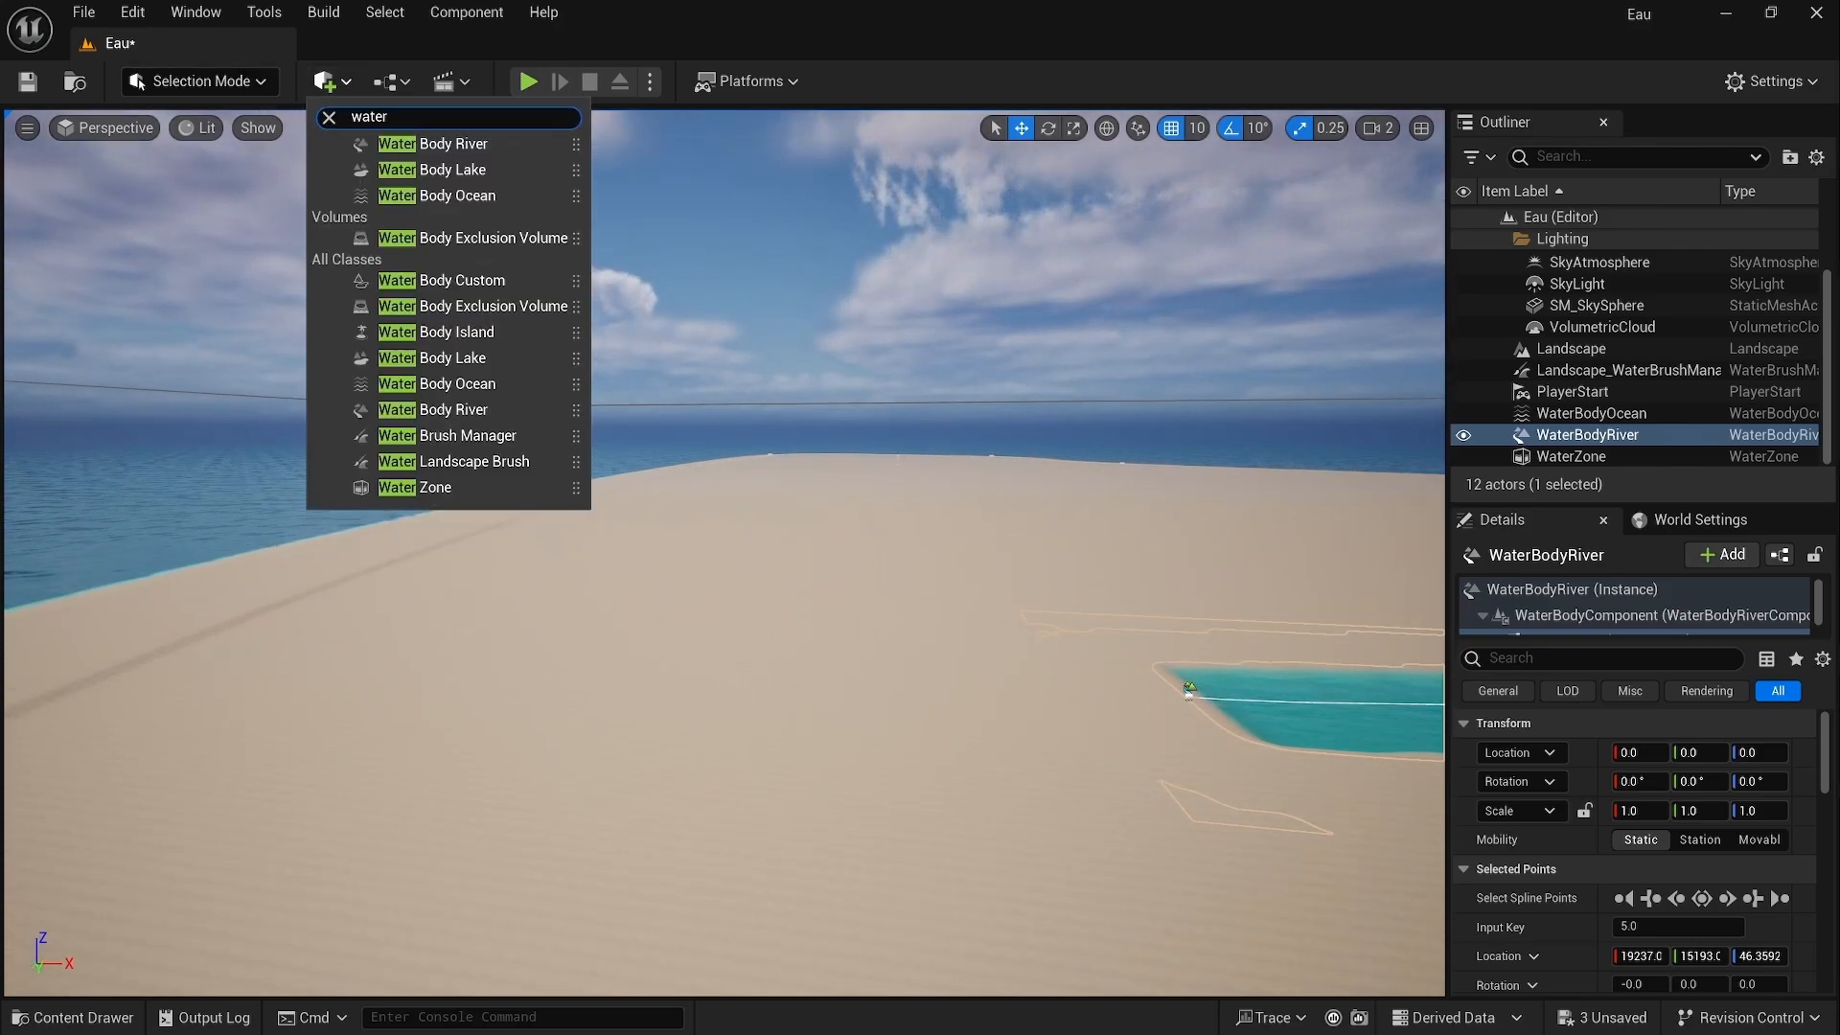
pyautogui.click(431, 169)
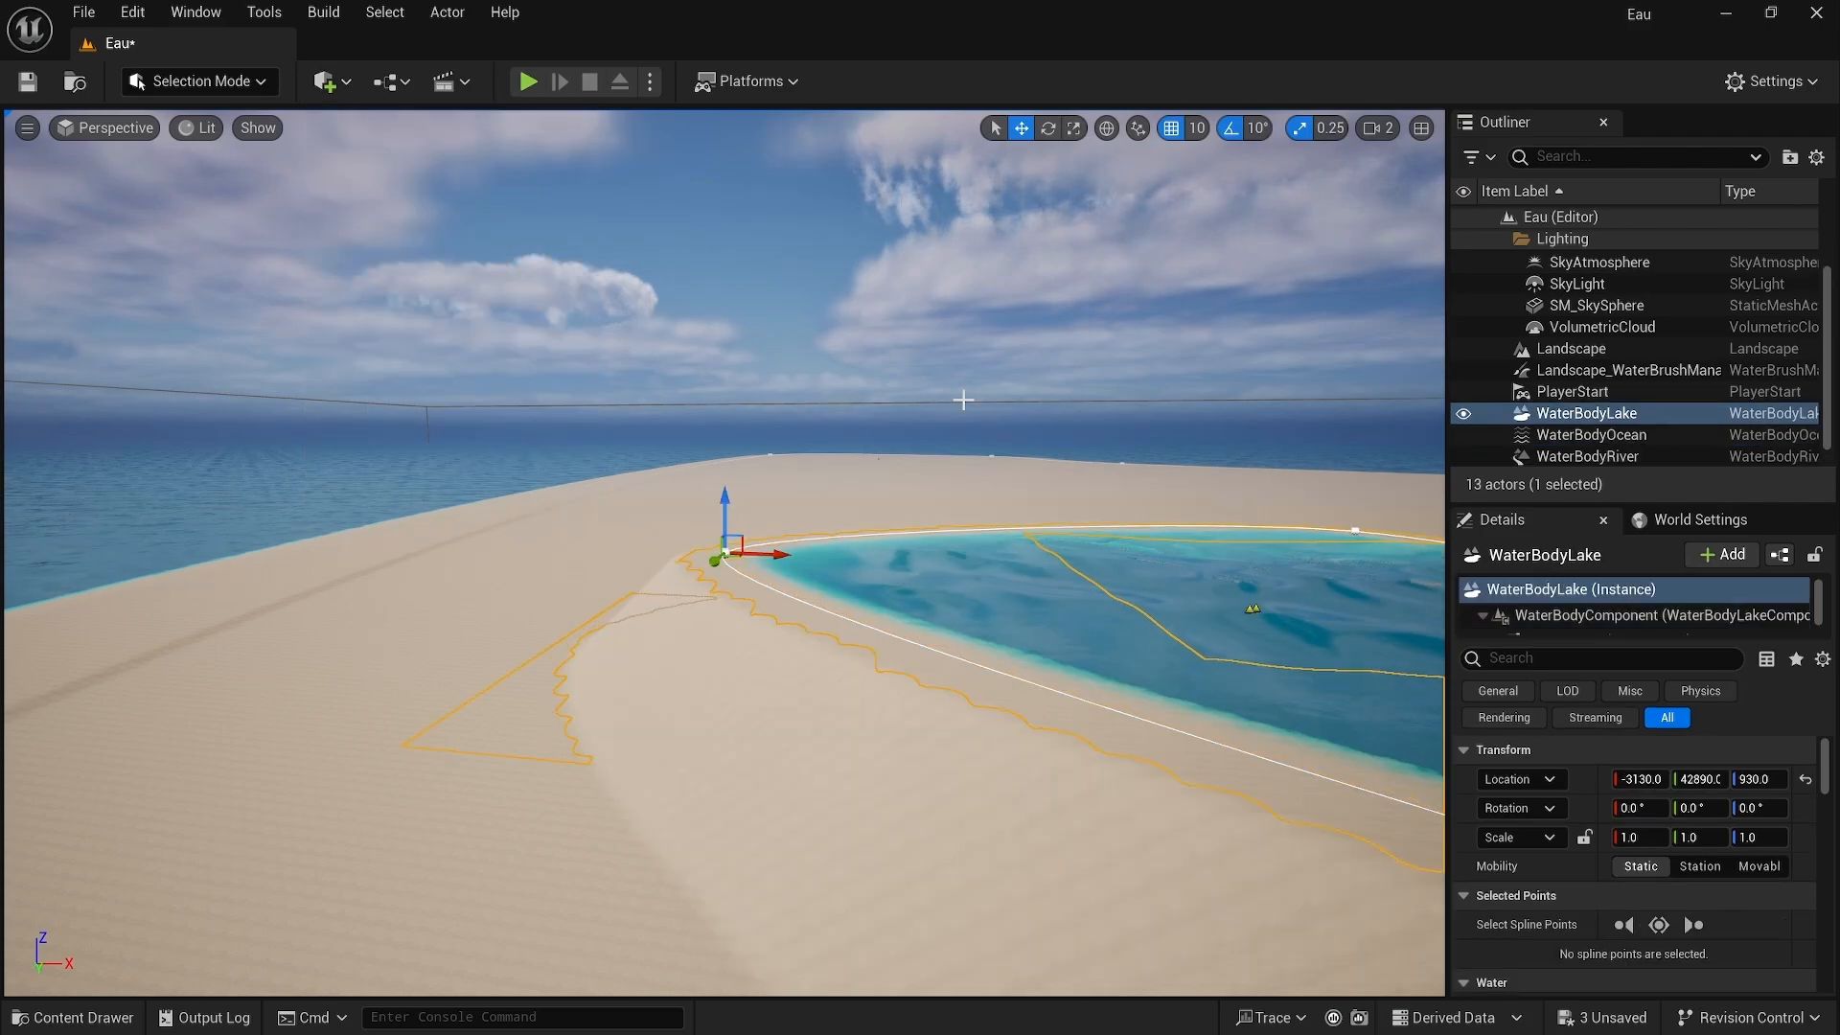
pyautogui.moveTo(725, 552); pyautogui.dragTo(703, 585, button='right')
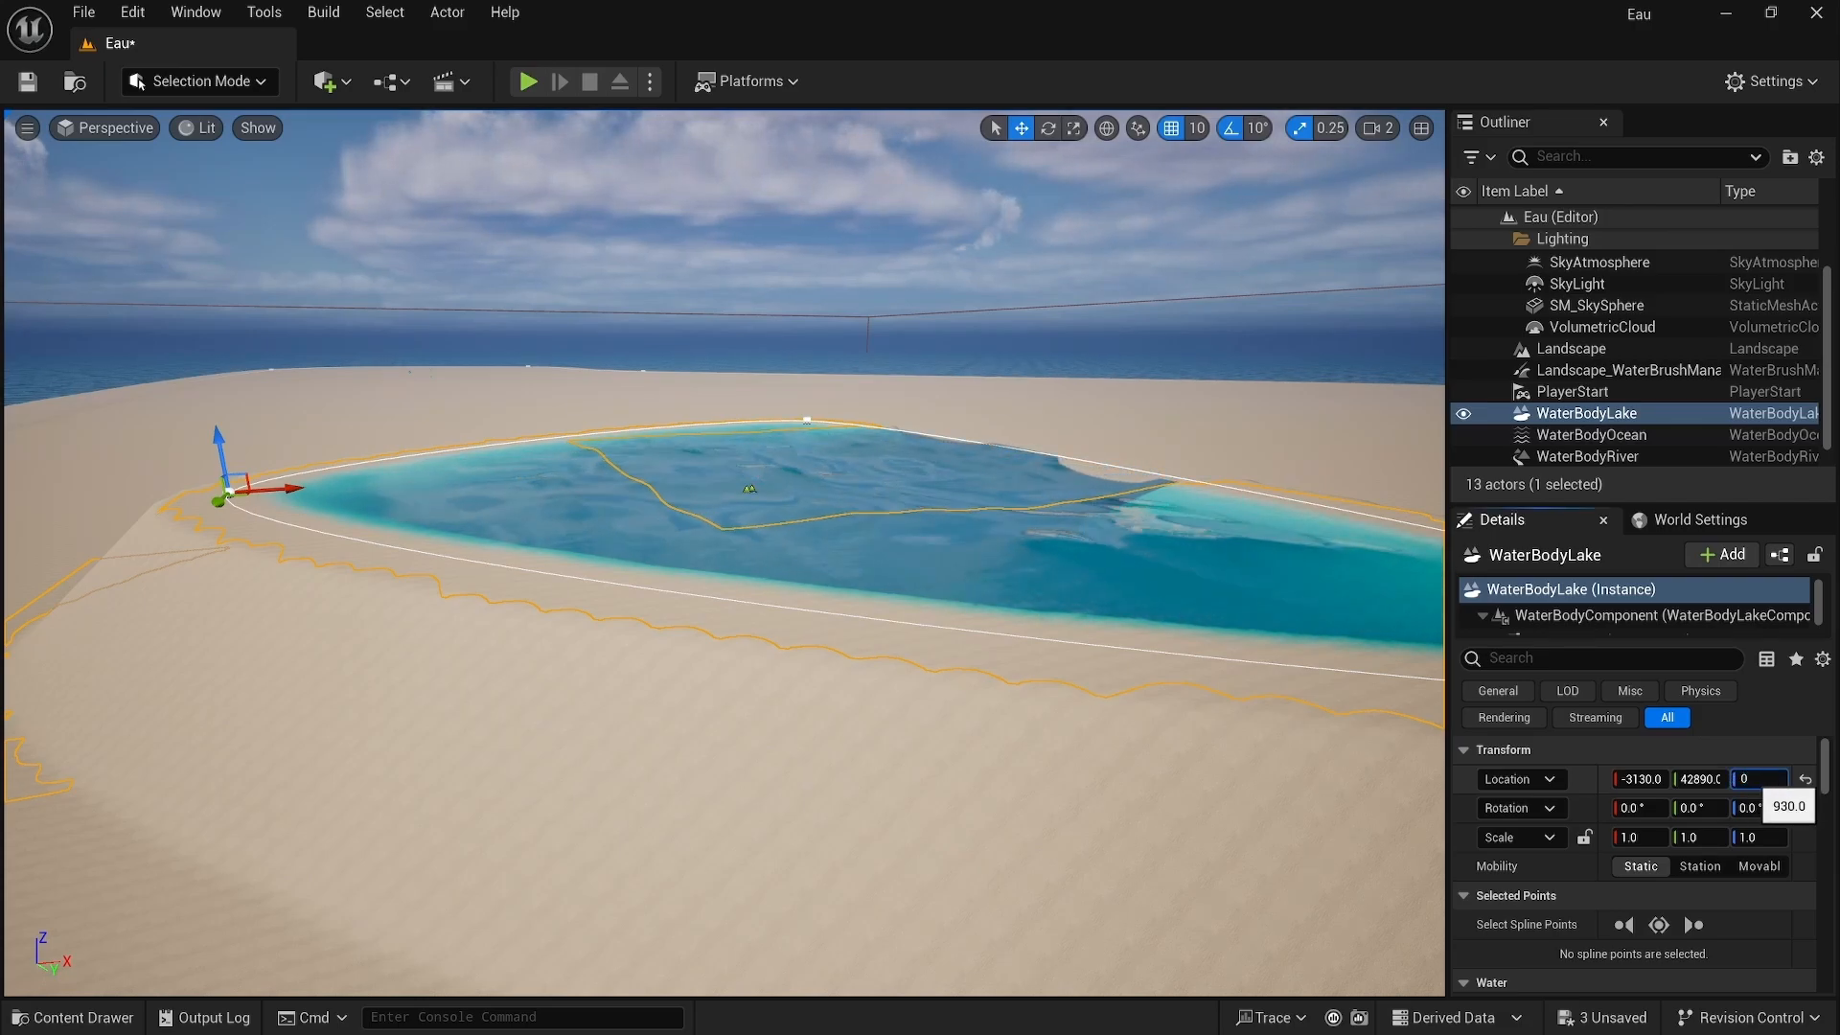
pyautogui.press('Return')
# Step: Move the lake to sit at the river's inland end
pyautogui.moveTo(725, 552); pyautogui.dragTo(815, 525, button='right')
pyautogui.moveTo(1417, 443); pyautogui.dragTo(1301, 513, button='right')
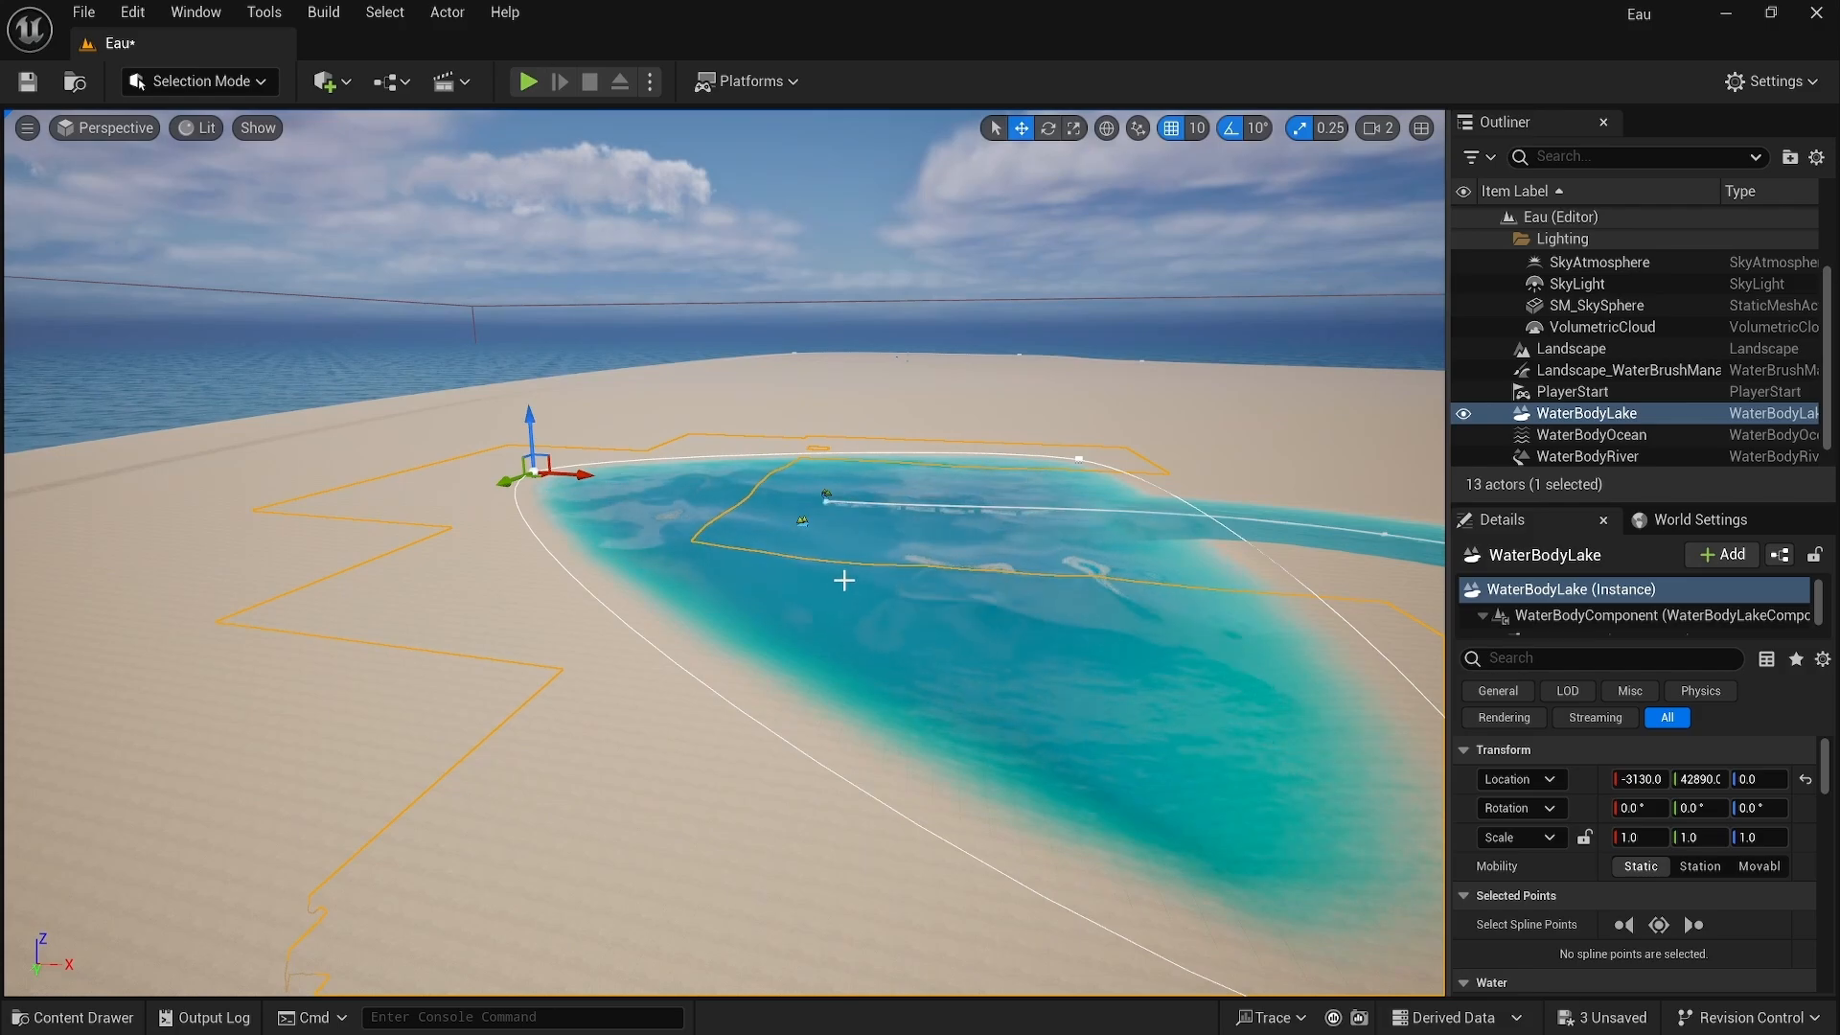
pyautogui.moveTo(848, 590); pyautogui.dragTo(1275, 548, button='right')
pyautogui.press('w')
pyautogui.press('s')
pyautogui.moveTo(204, 522); pyautogui.dragTo(38, 556, button='right')
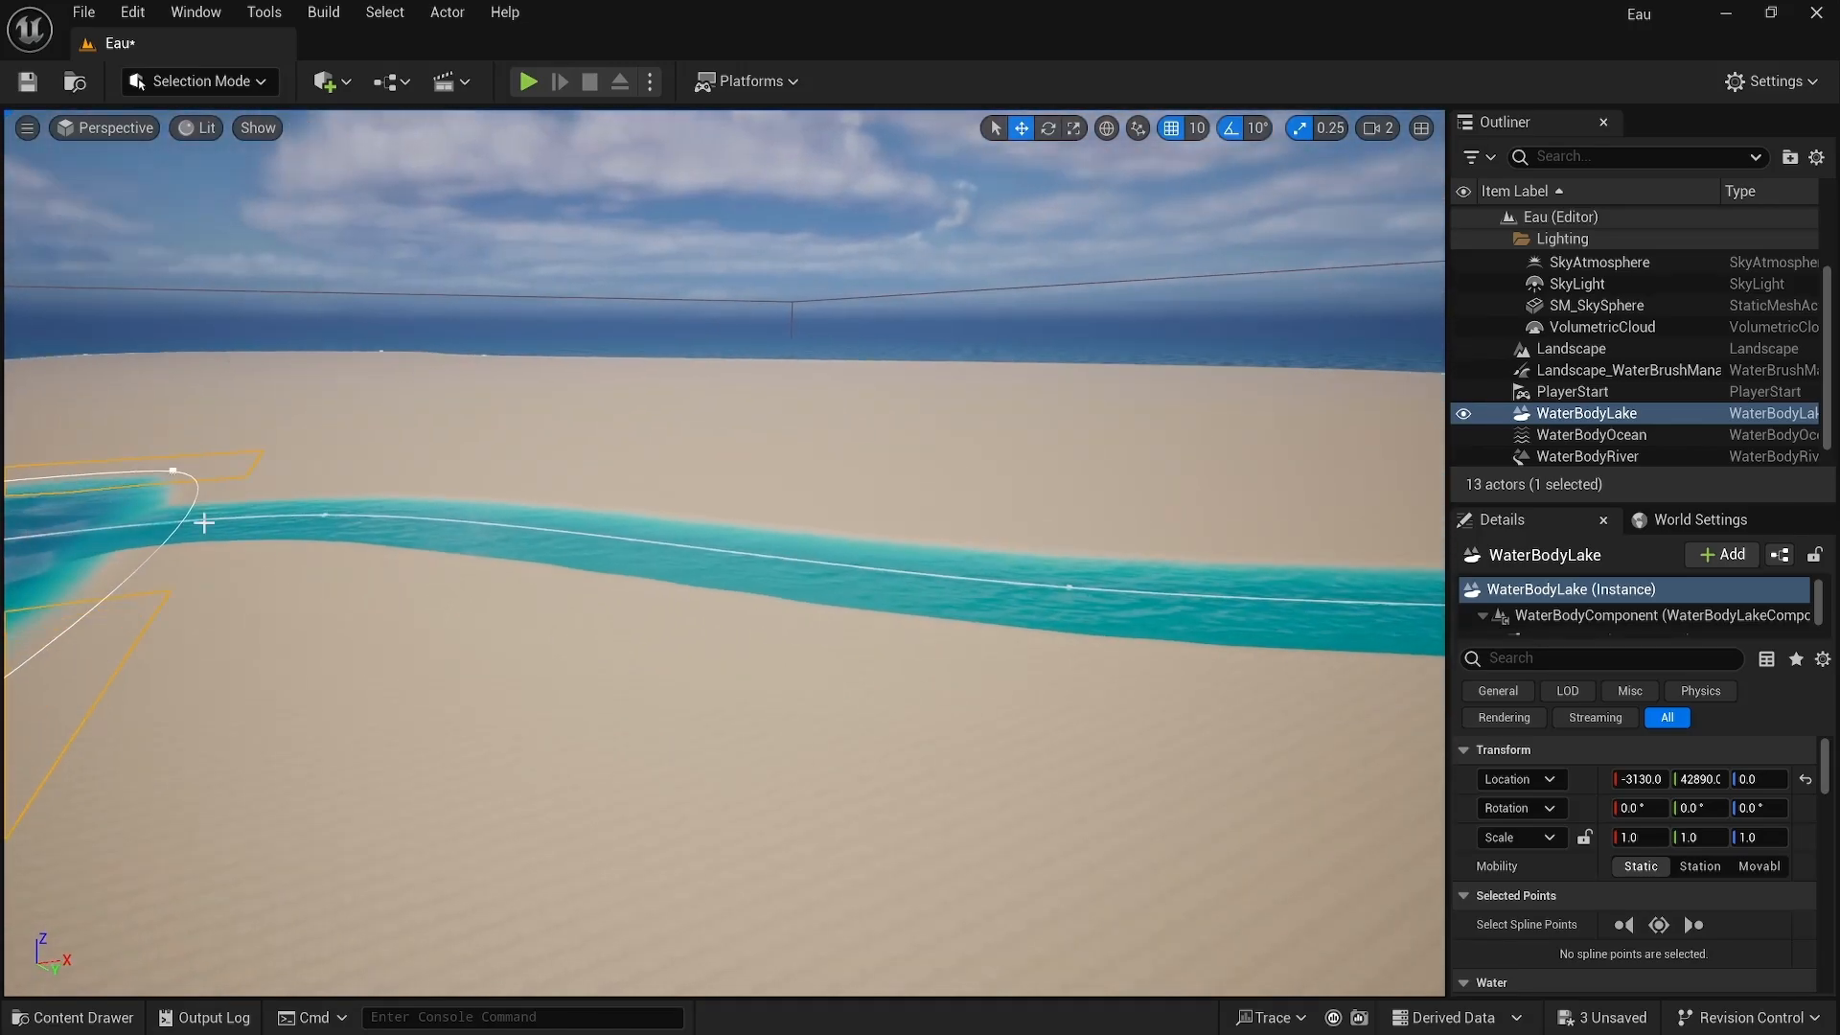
# Step: Select all river spline points and set their Depth to 2000
pyautogui.click(326, 514)
pyautogui.click(325, 514)
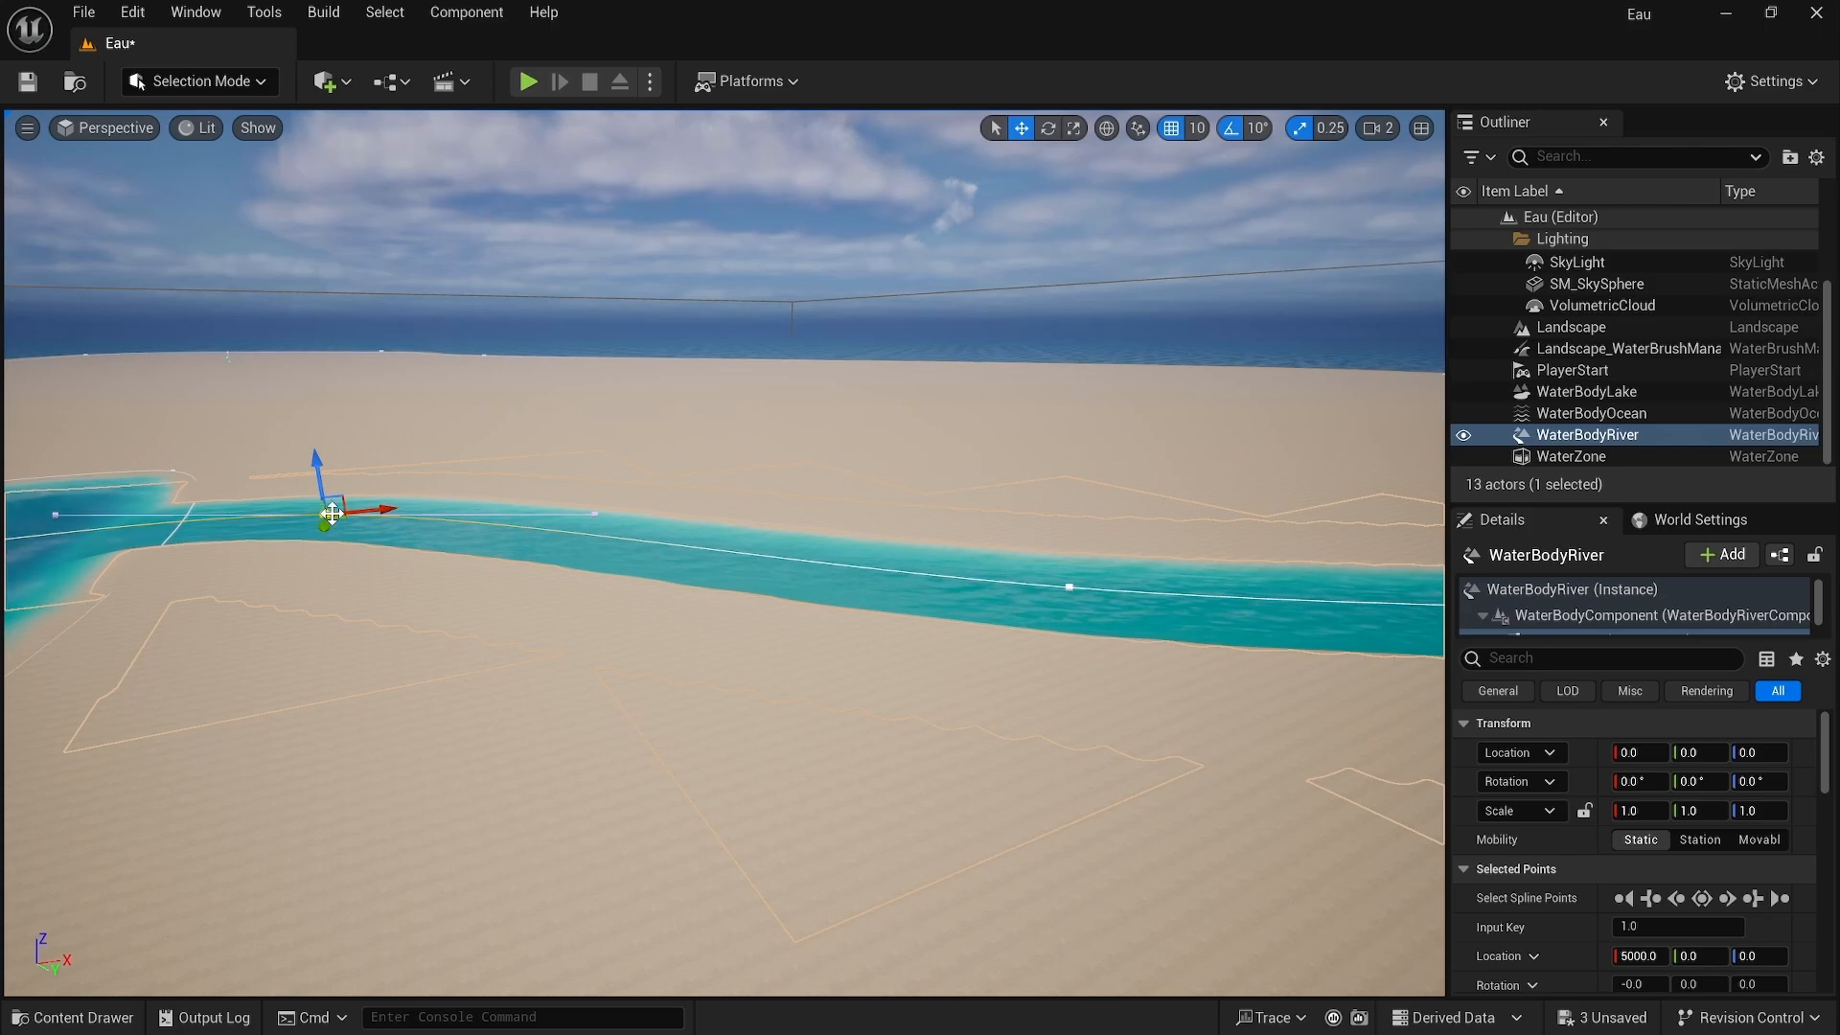
pyautogui.click(1749, 906)
pyautogui.moveTo(1271, 728); pyautogui.dragTo(1367, 720, button='right')
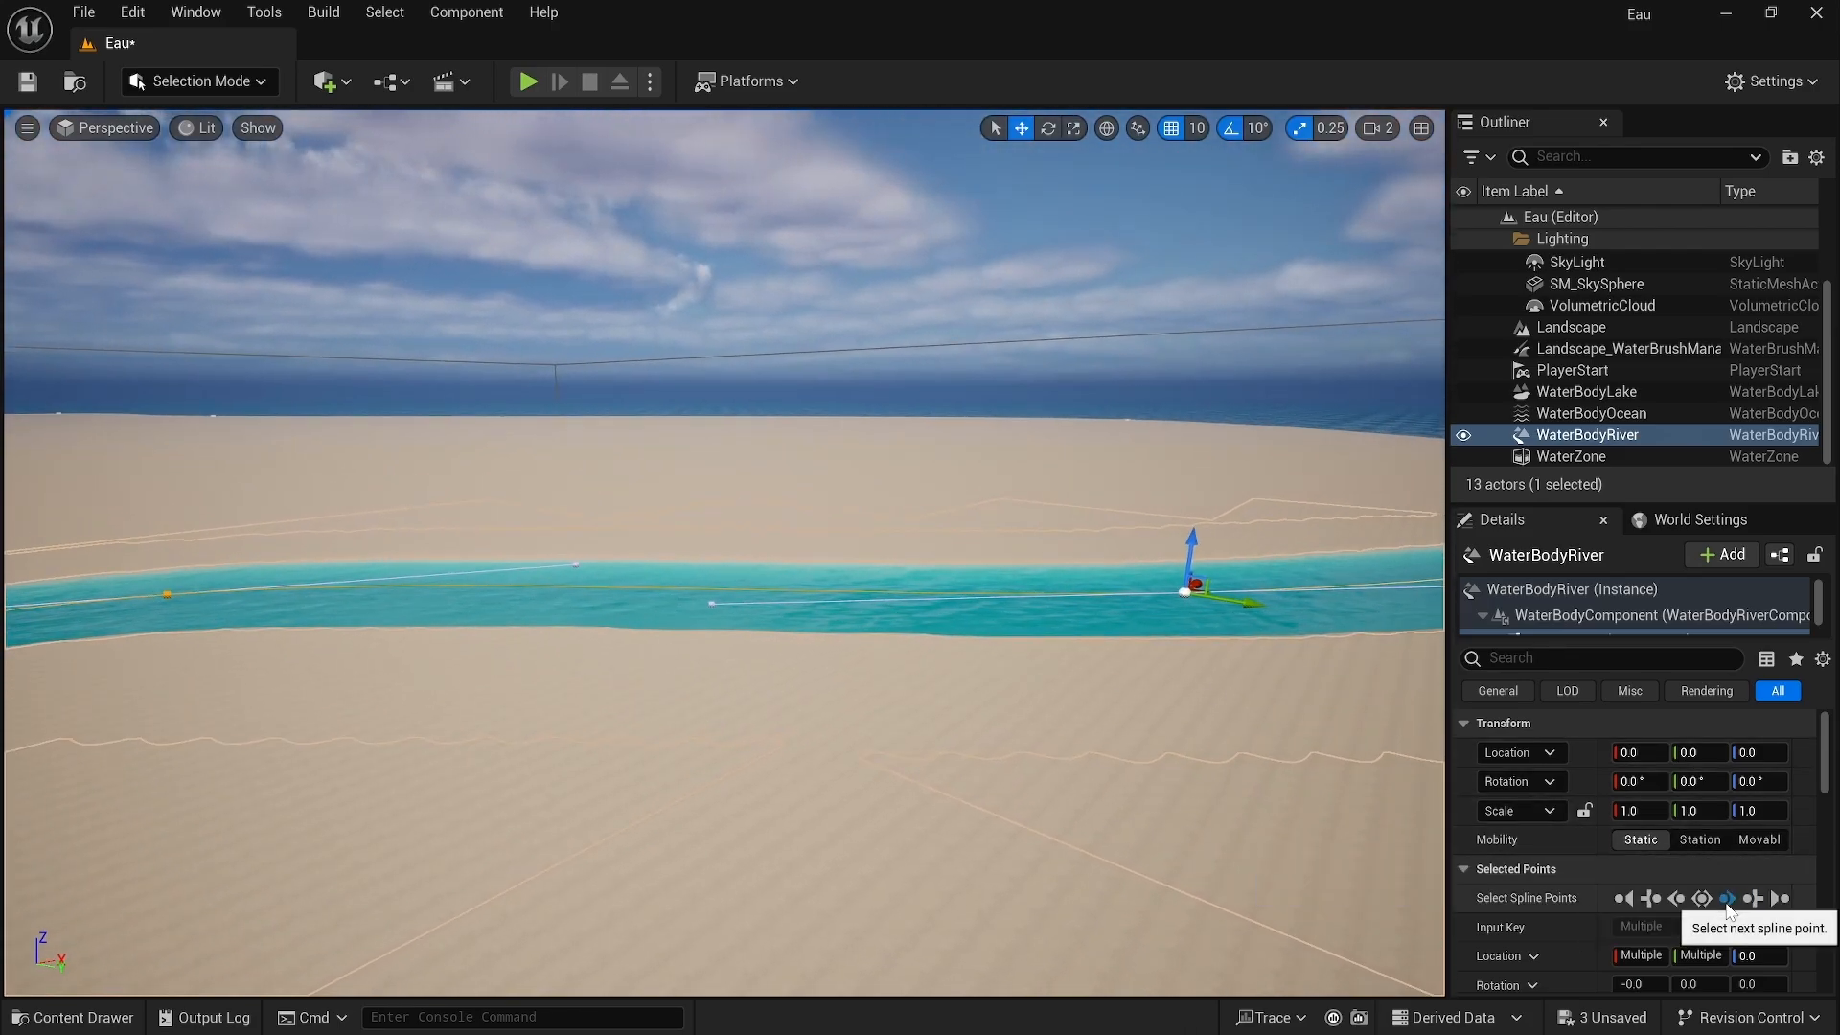
pyautogui.scroll(-4, 1728, 901)
pyautogui.scroll(-2, 1786, 895)
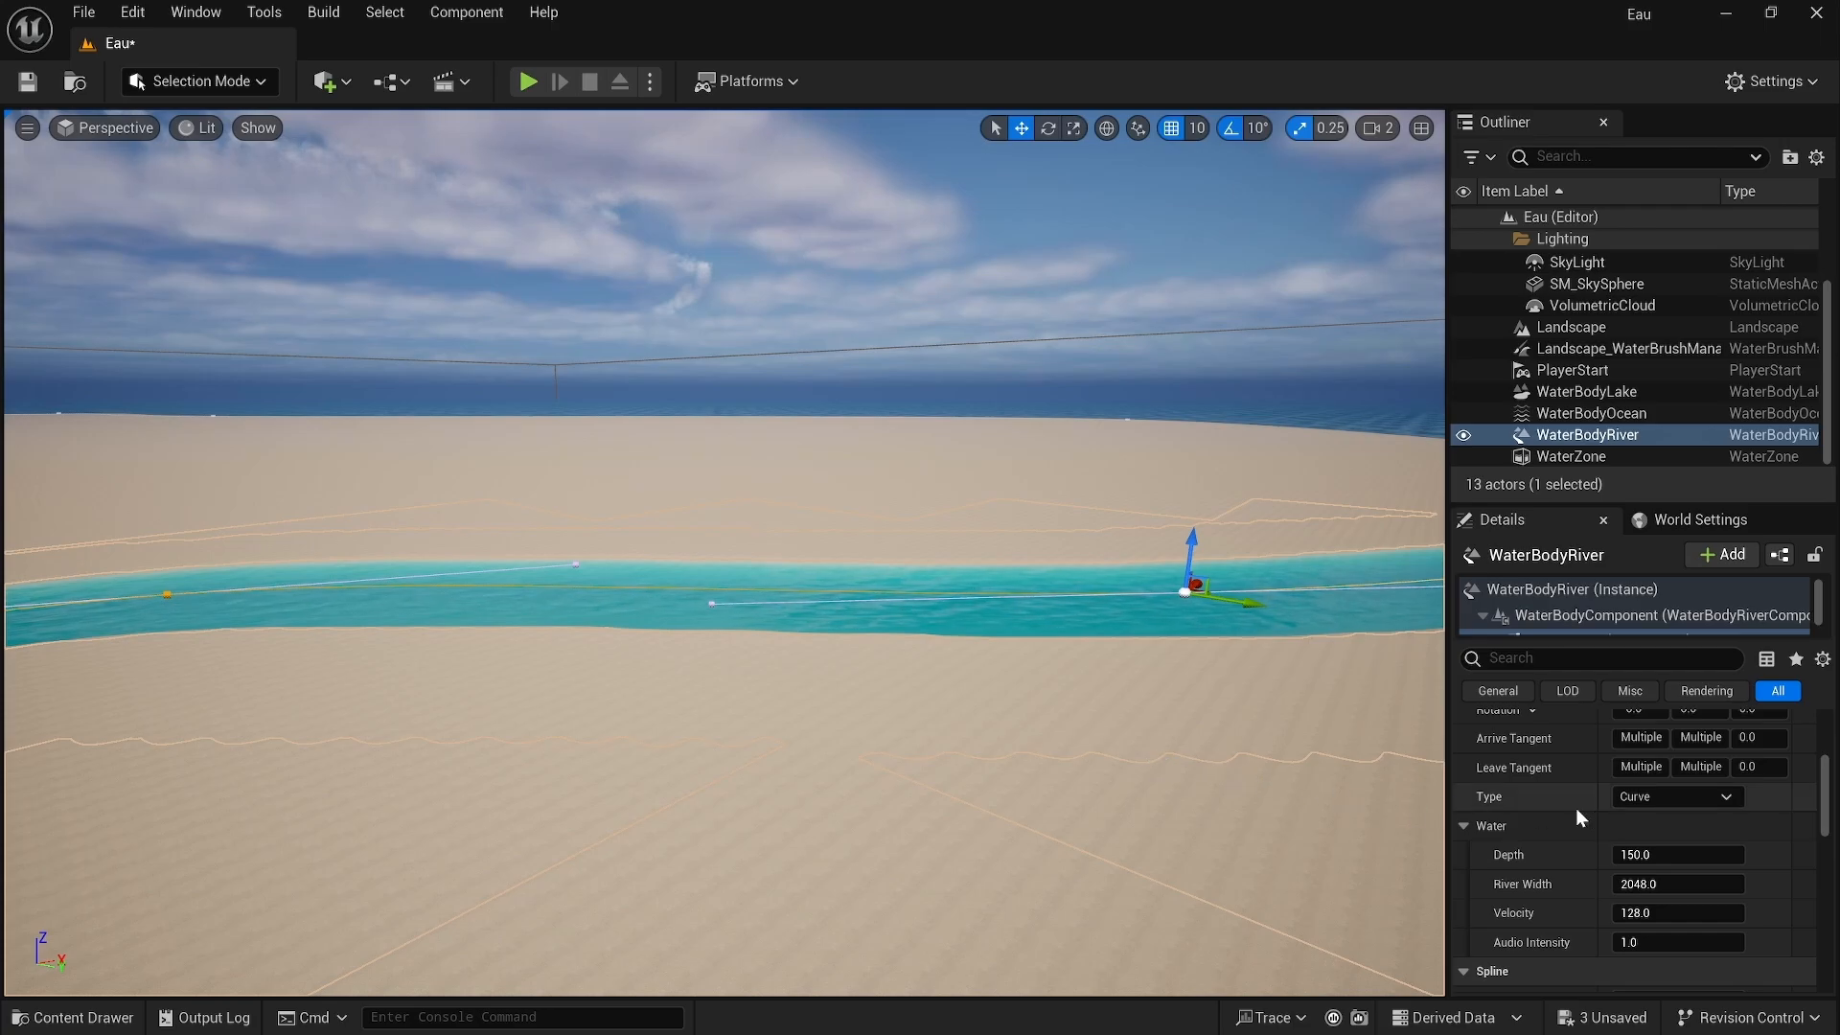
pyautogui.click(1648, 854)
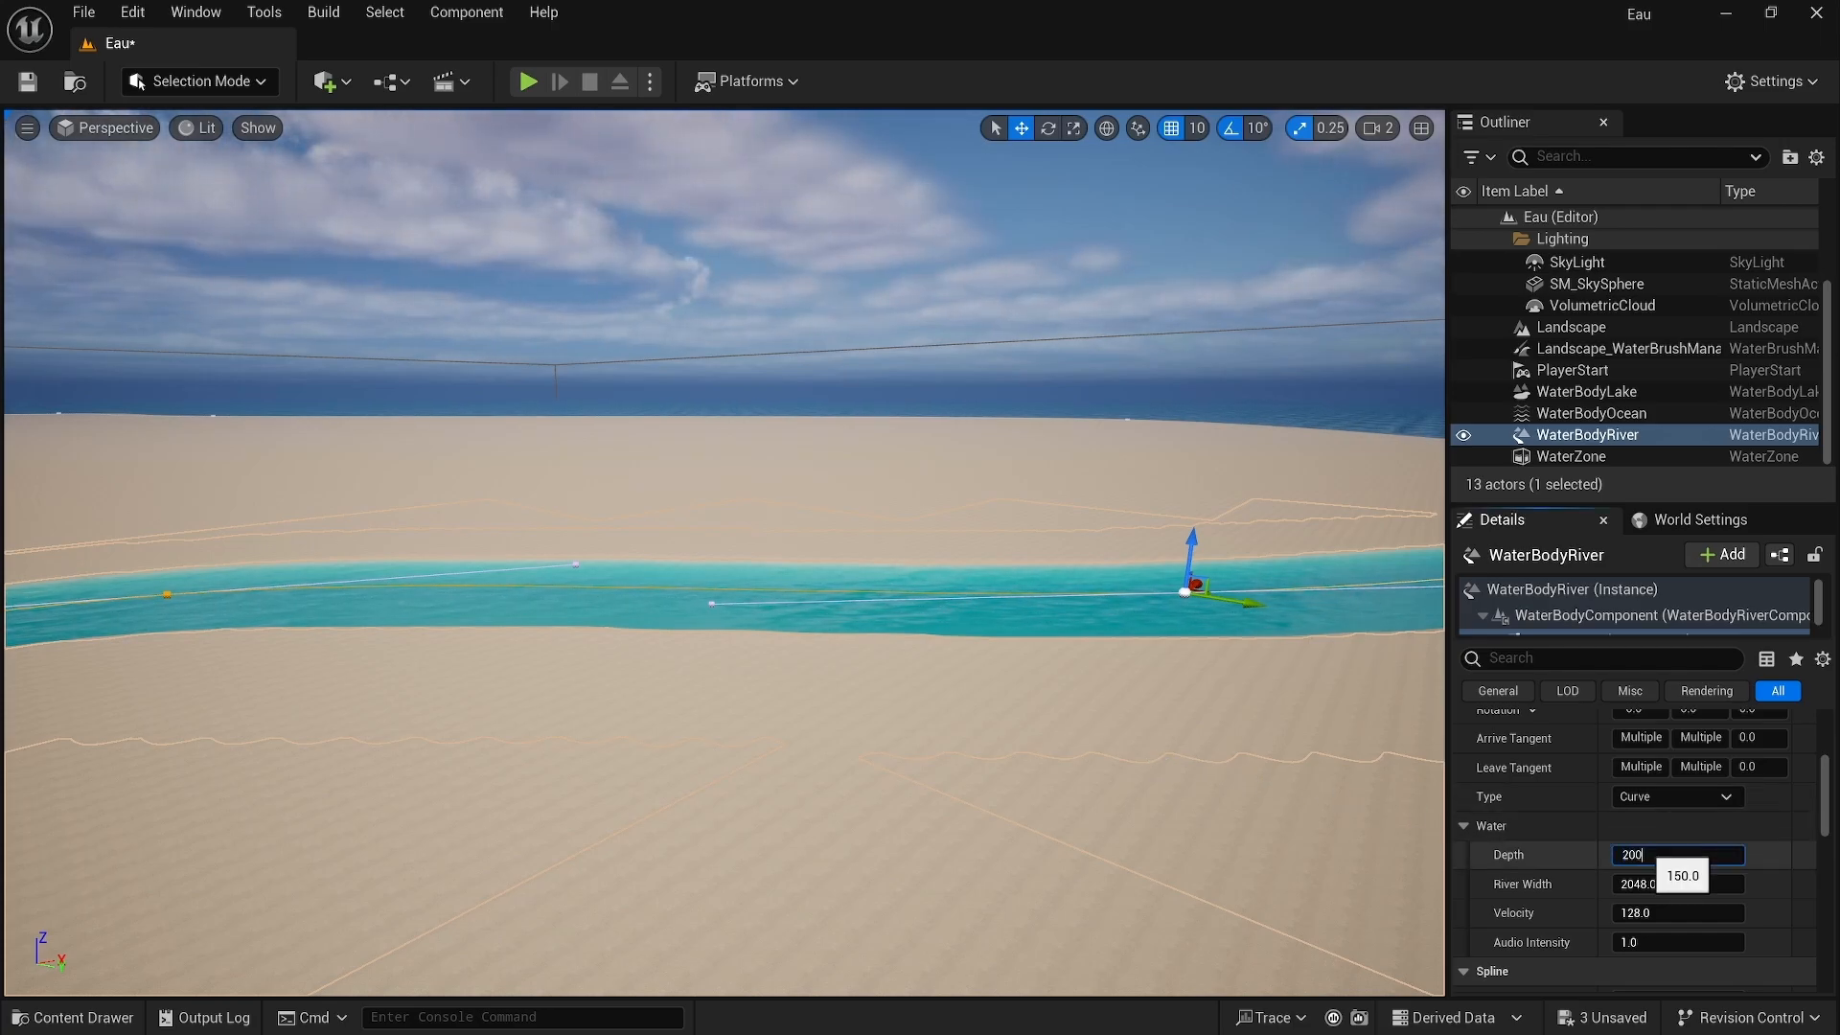
pyautogui.press('Return')
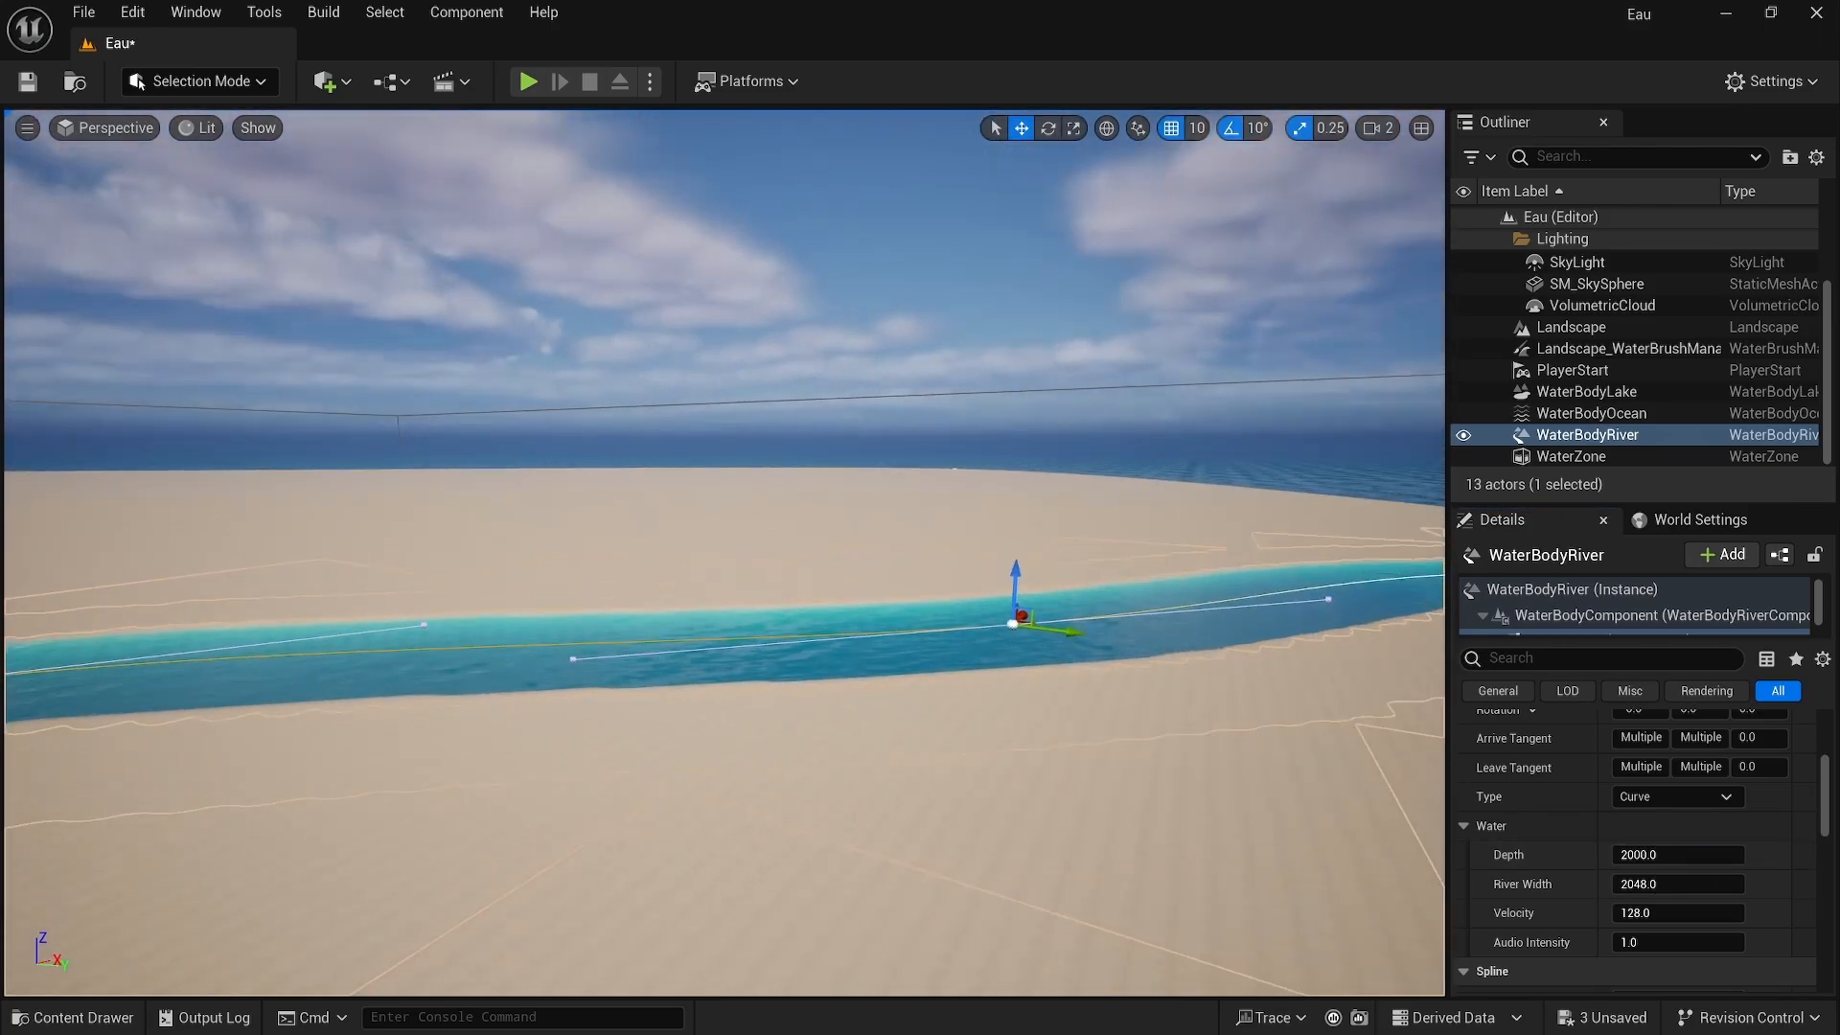
# Step: Set the River Width of the selected river points to 4000
pyautogui.press('w')
pyautogui.moveTo(724, 552); pyautogui.dragTo(1339, 618, button='right')
pyautogui.press('s')
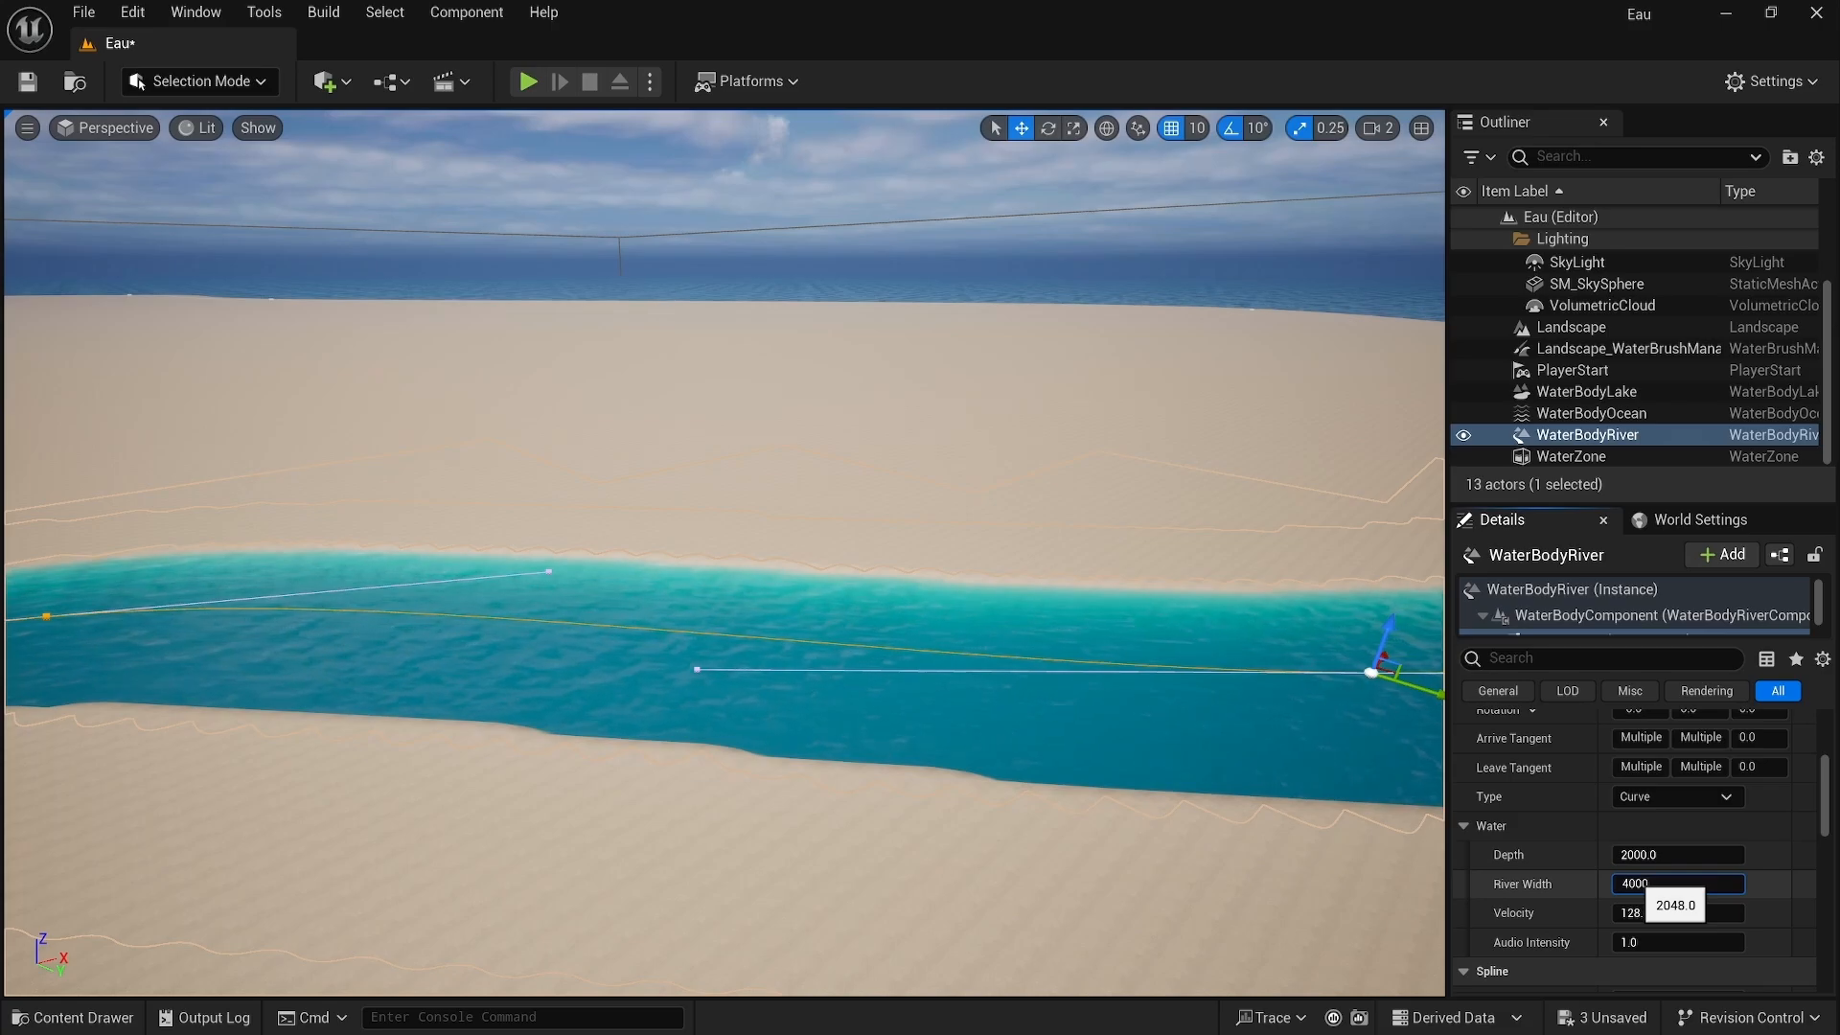
pyautogui.write('4000')
pyautogui.press('Return')
# Step: Set the Velocity of the selected river points to 500
pyautogui.moveTo(863, 575); pyautogui.dragTo(1002, 546, button='right')
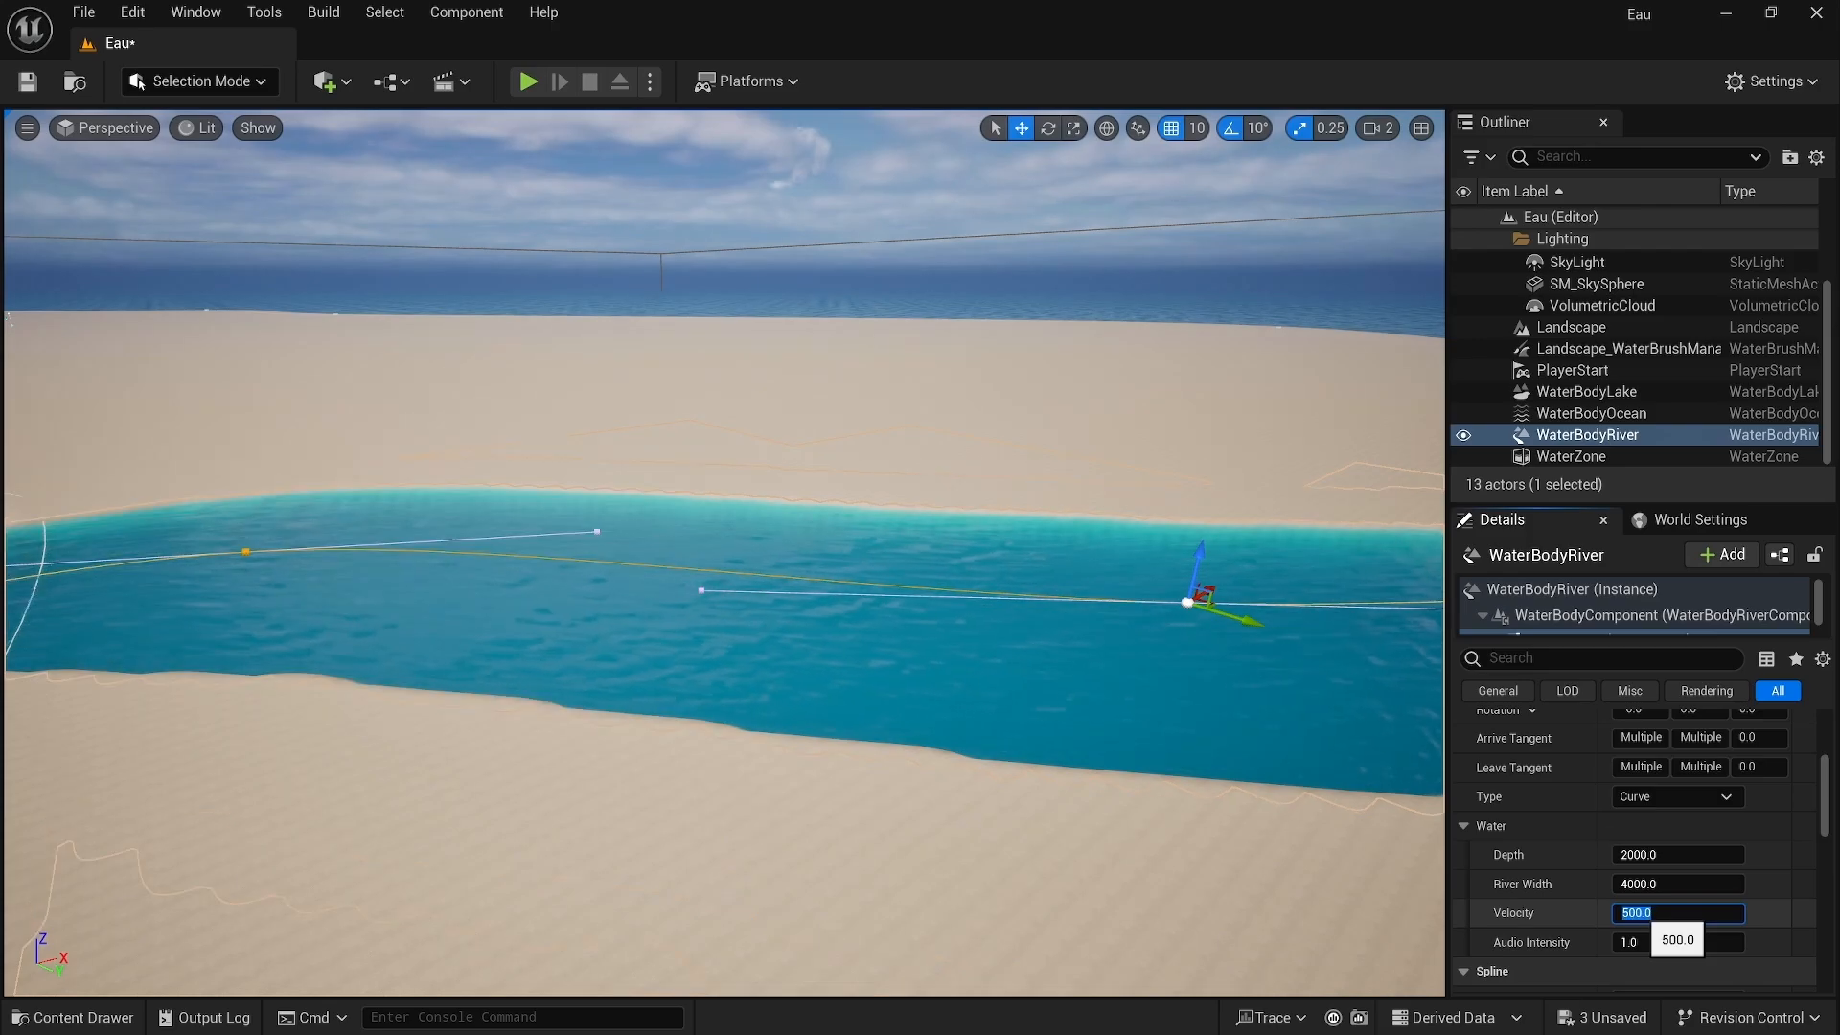
pyautogui.moveTo(1330, 616); pyautogui.dragTo(1165, 517, button='right')
pyautogui.moveTo(750, 534); pyautogui.dragTo(699, 545, button='right')
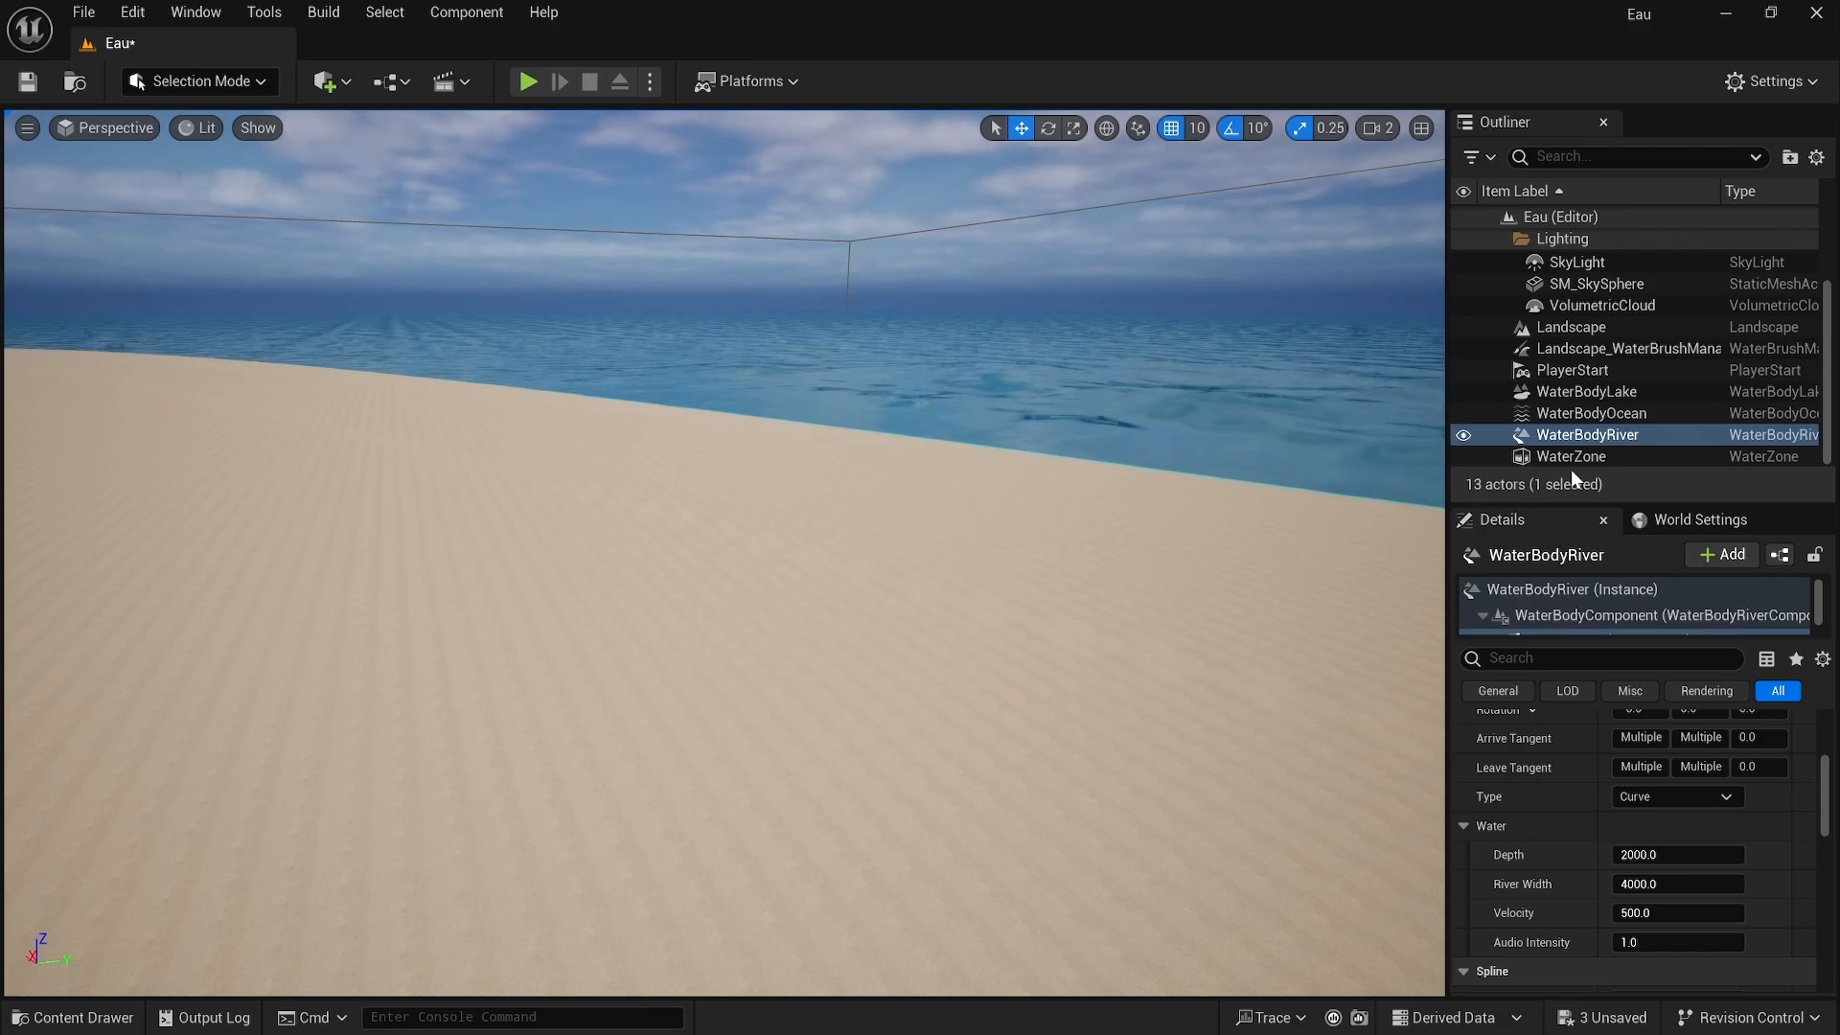
# Step: Select the Water Body Ocean and change its Falloff Mode to Width
pyautogui.click(1596, 415)
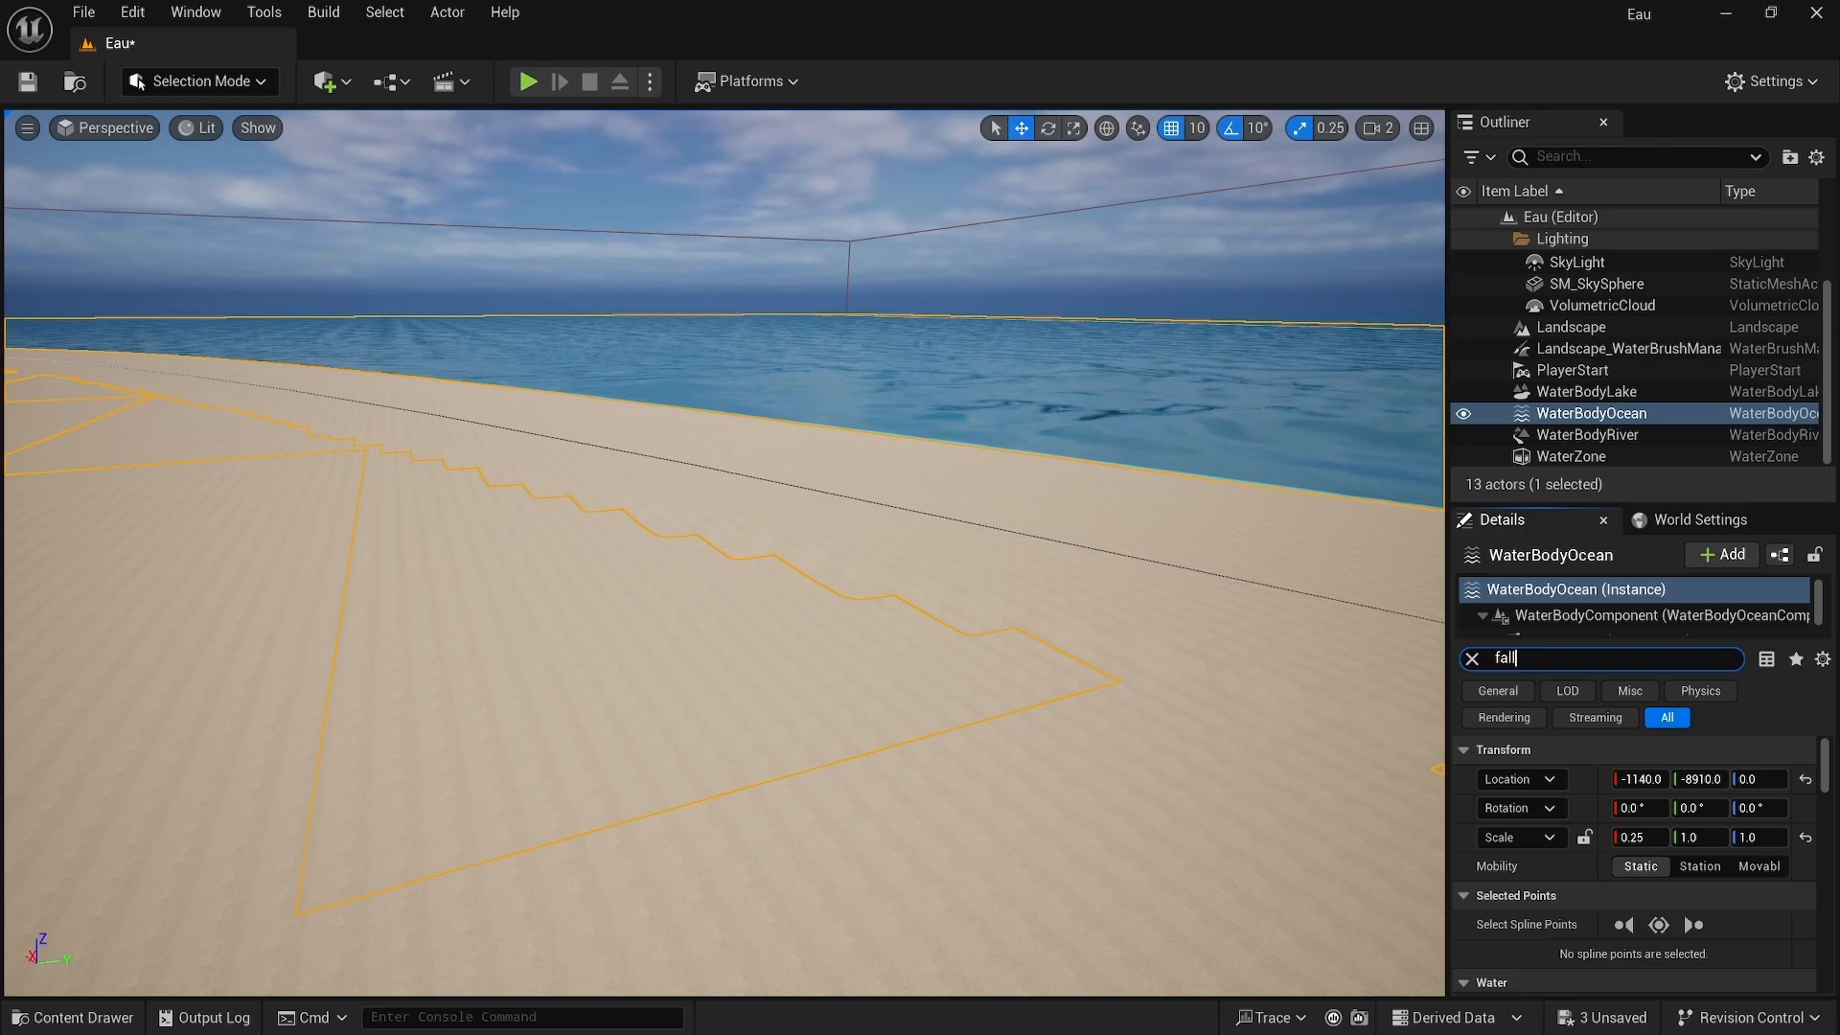
pyautogui.write('o')
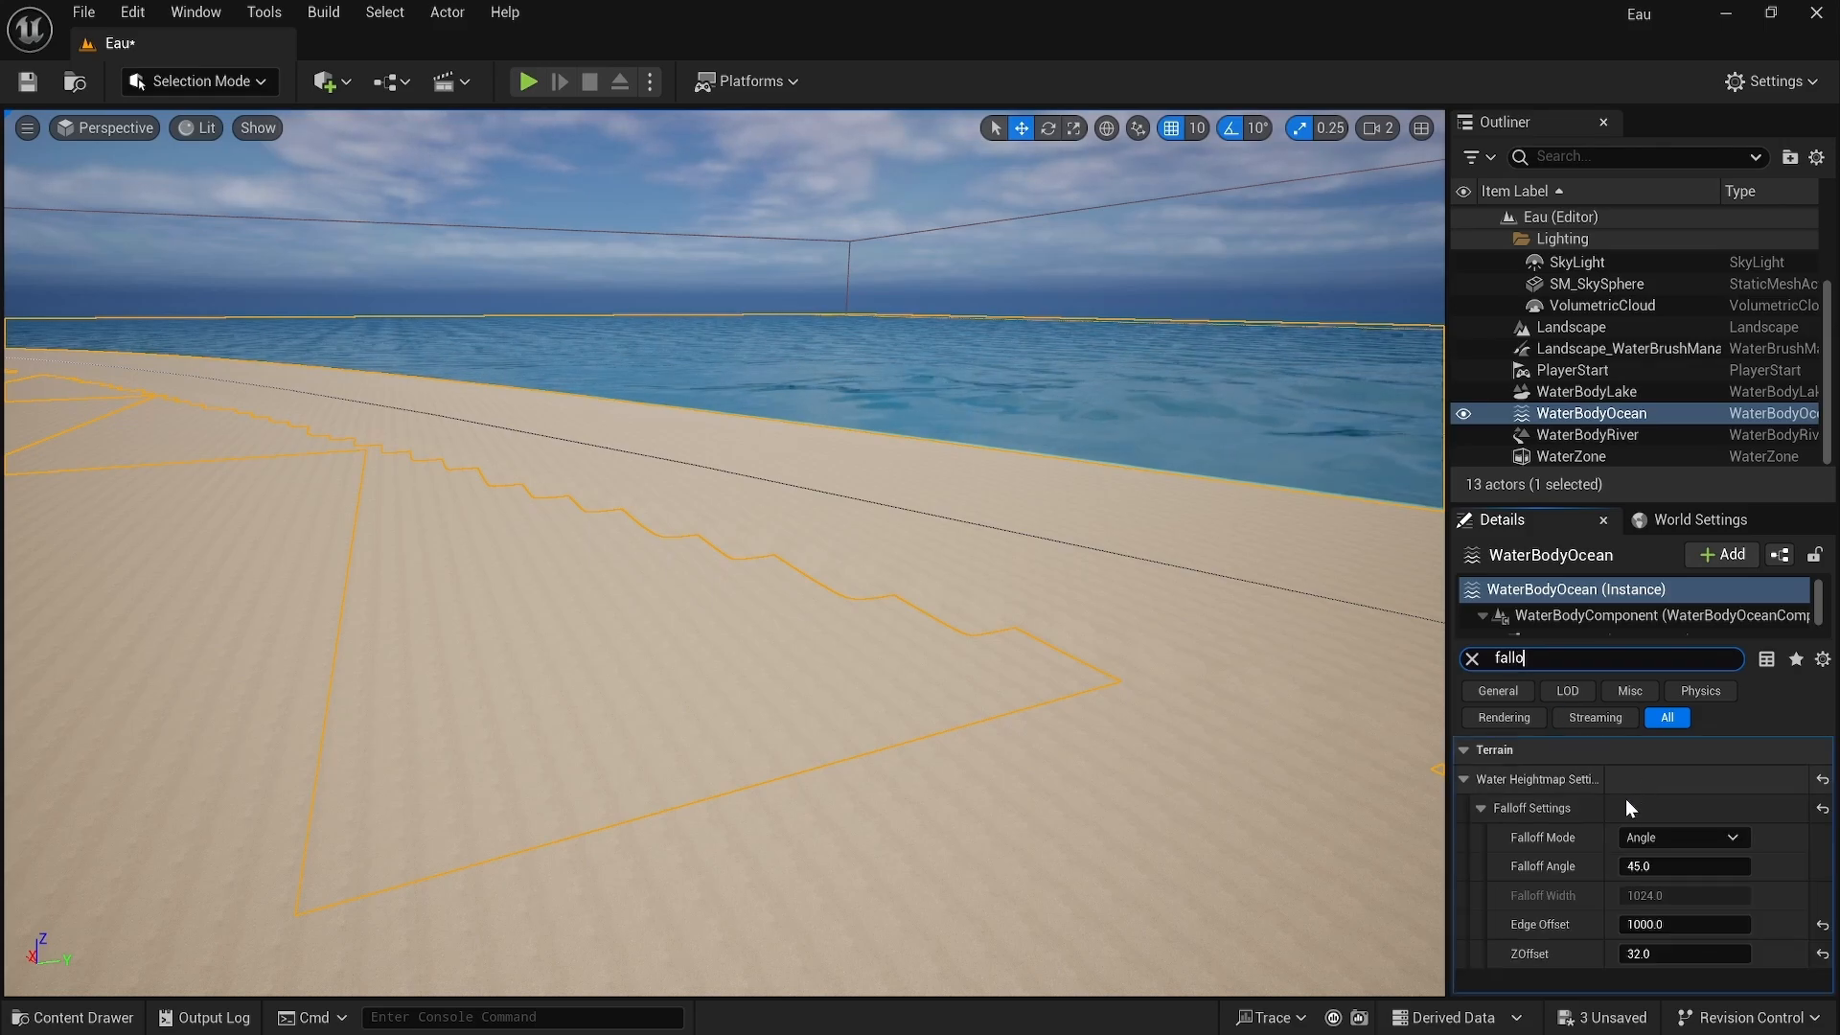
pyautogui.click(1642, 839)
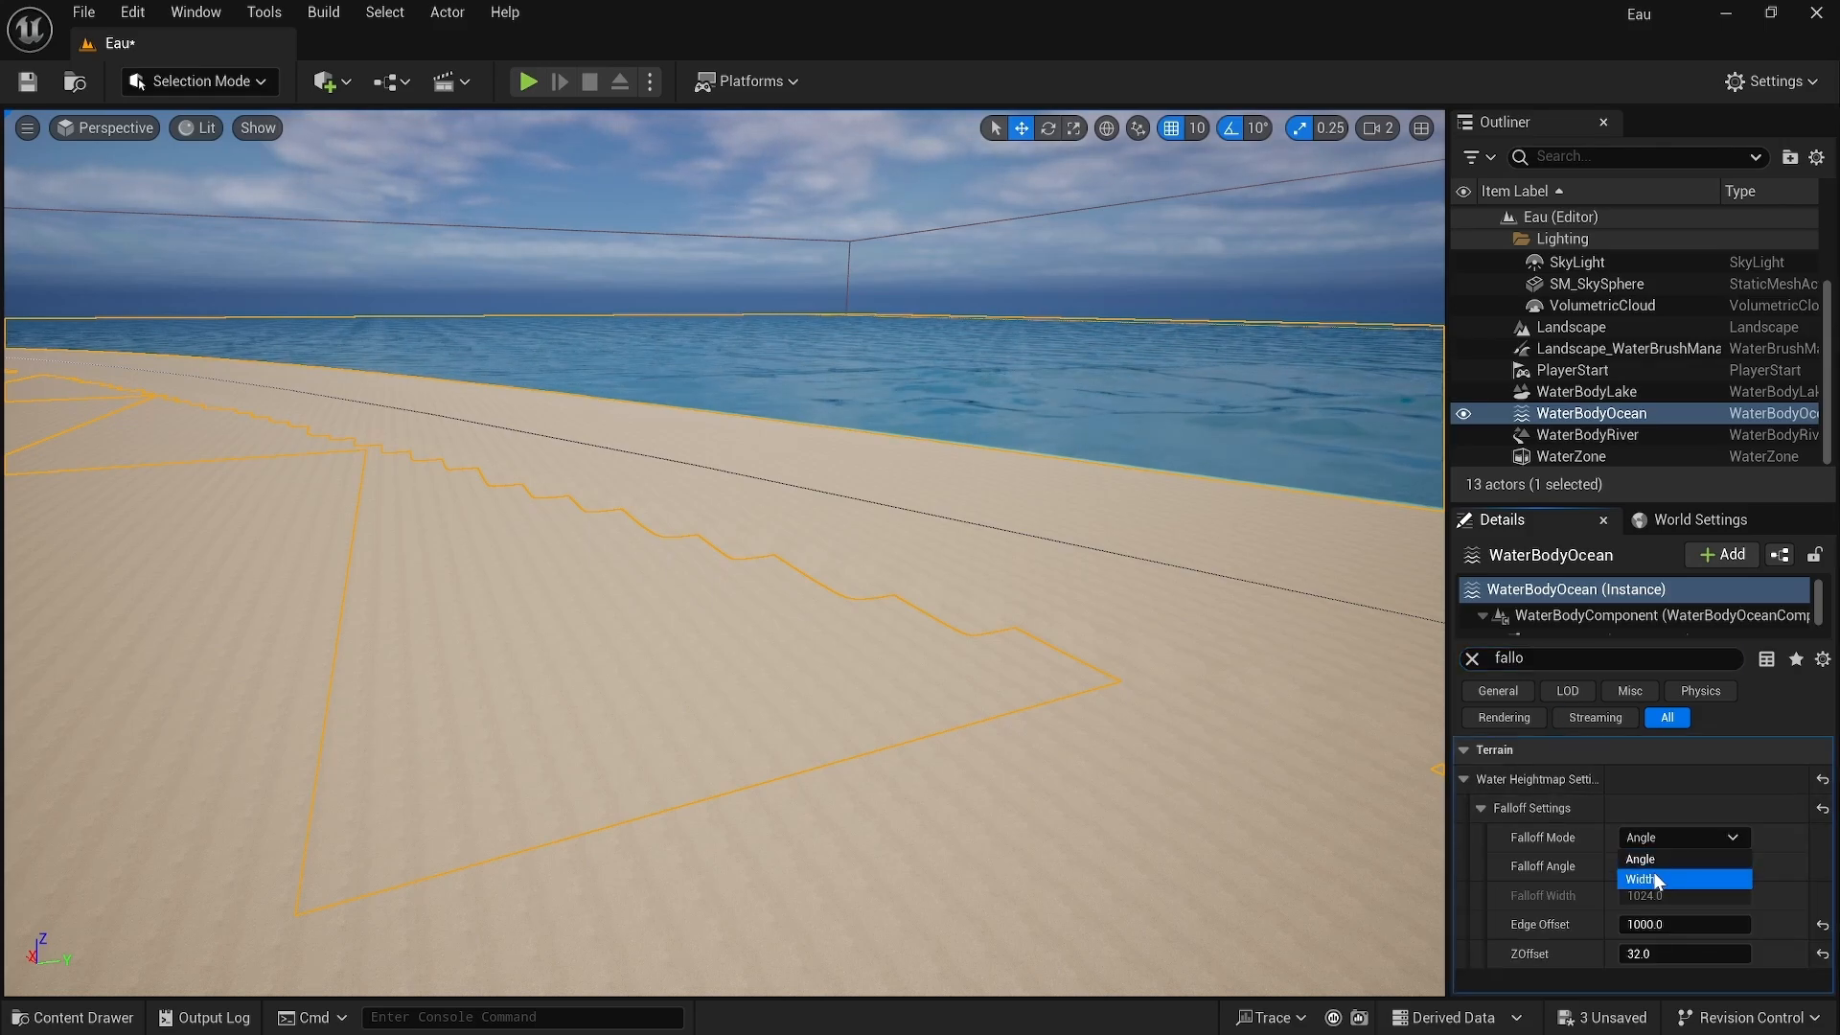
pyautogui.click(1641, 877)
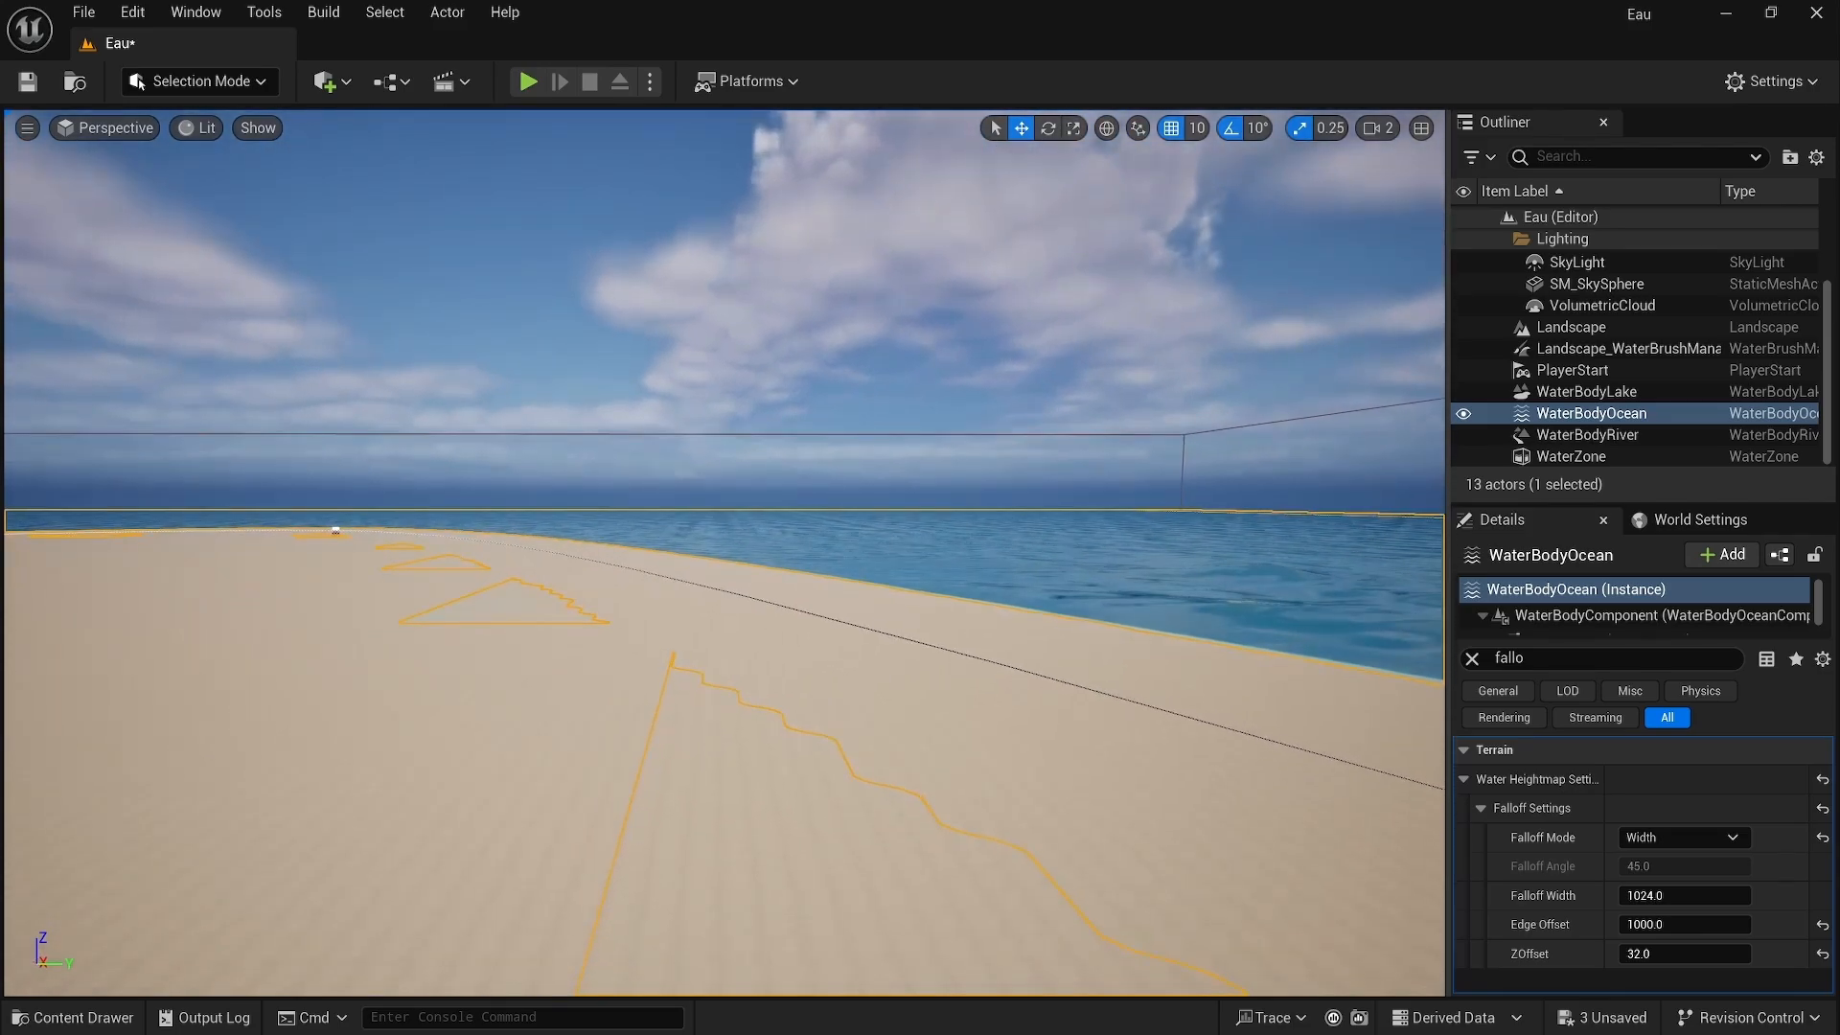
pyautogui.moveTo(725, 553); pyautogui.dragTo(1264, 670, button='right')
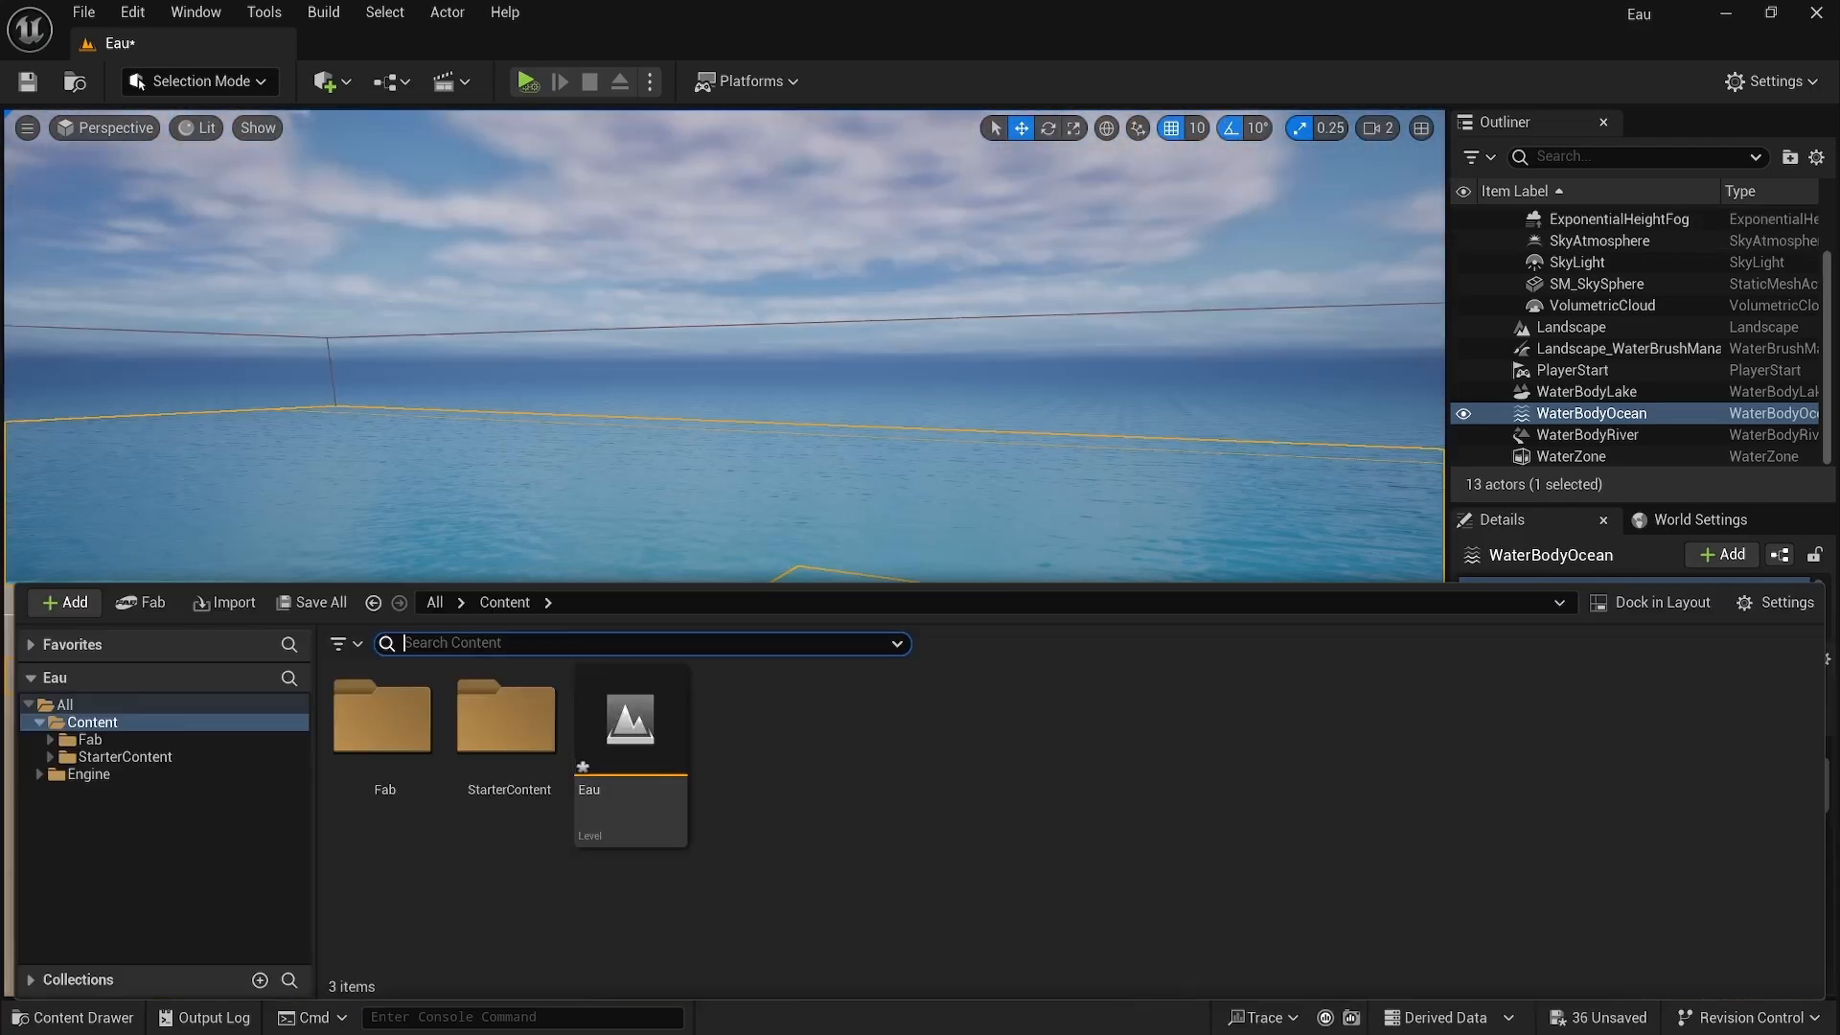
# Step: Create an Actor Blueprint Class in the Content folder named BP_Float
pyautogui.rightClick(785, 731)
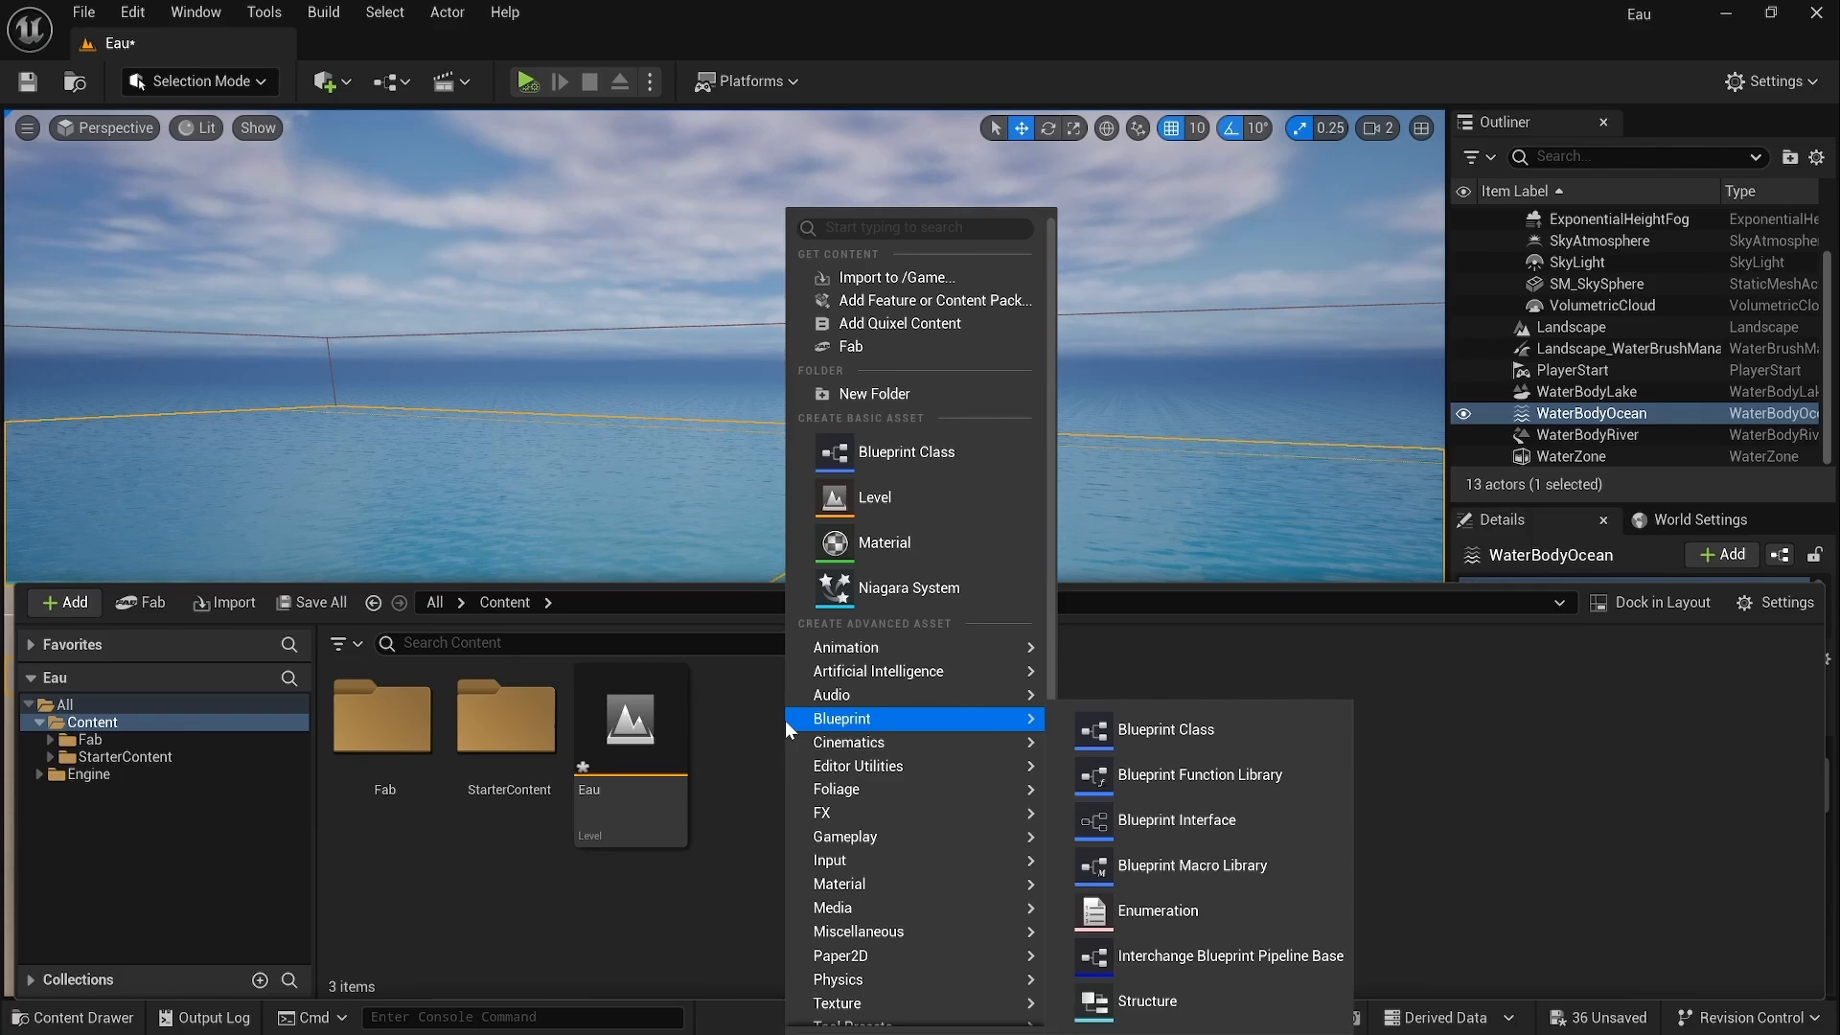
pyautogui.click(953, 437)
pyautogui.click(681, 374)
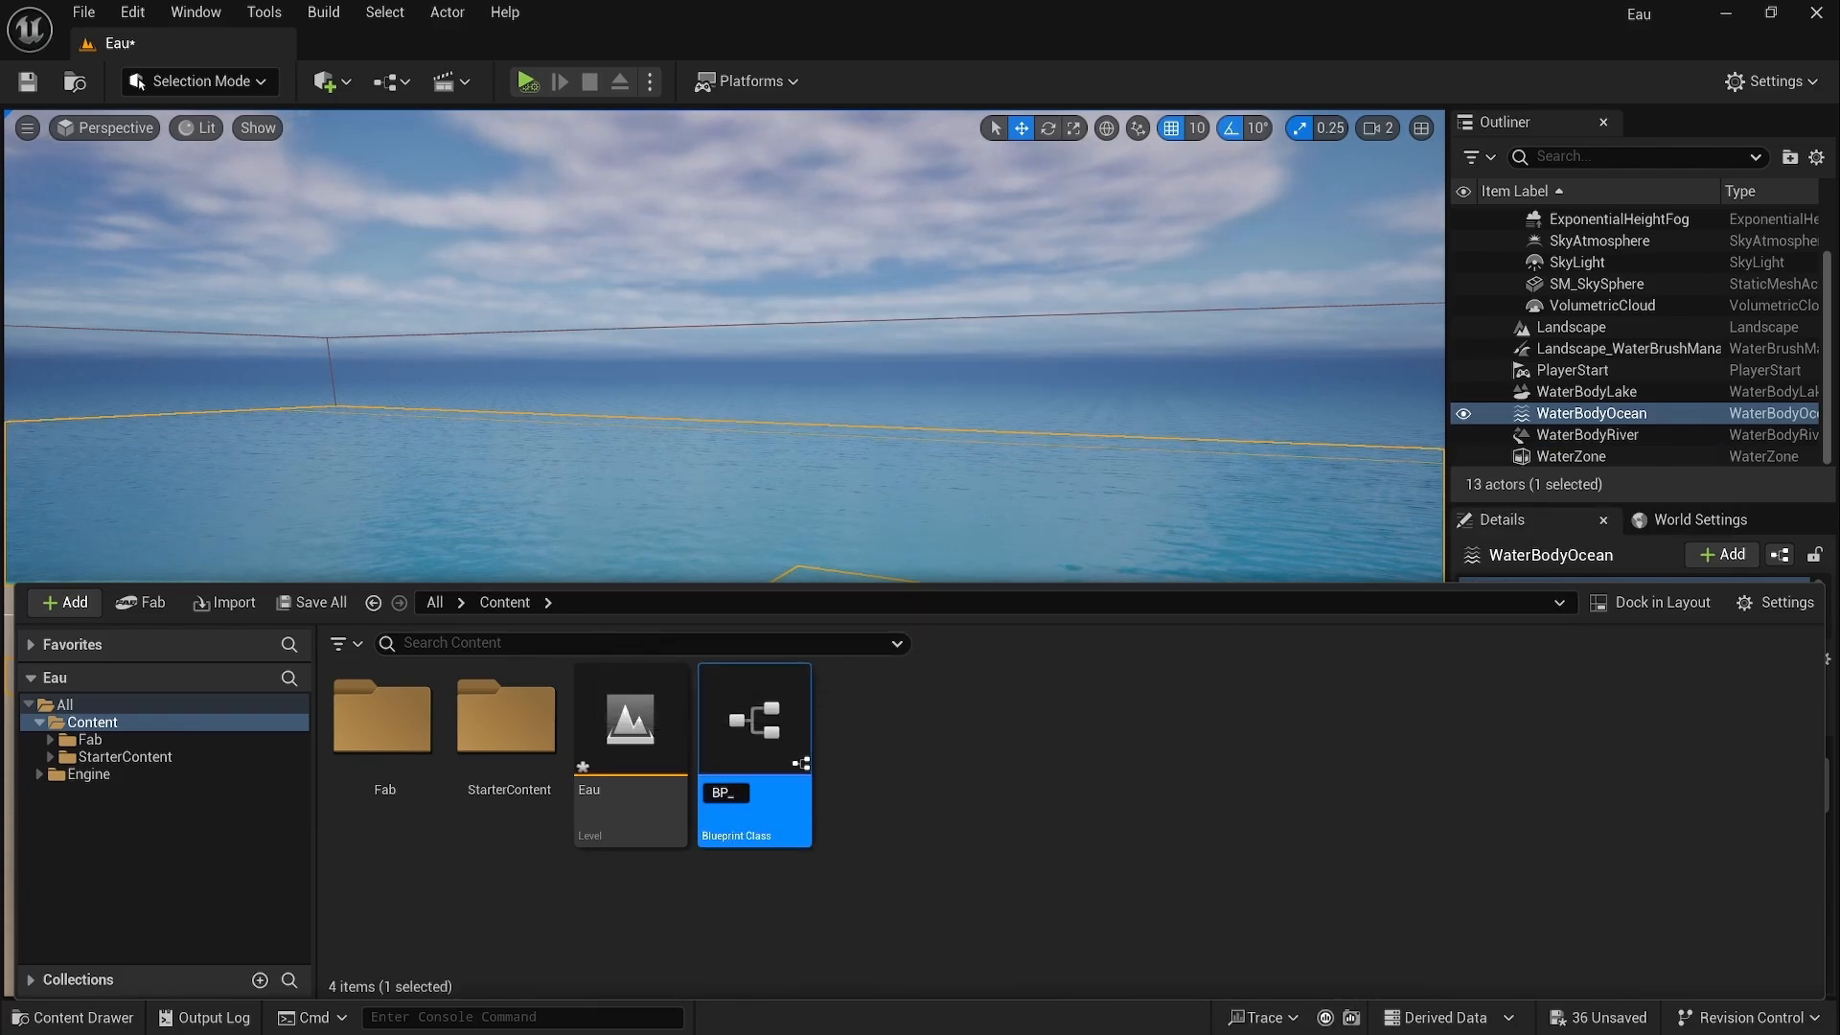
pyautogui.write('BP_Float')
pyautogui.press('Return')
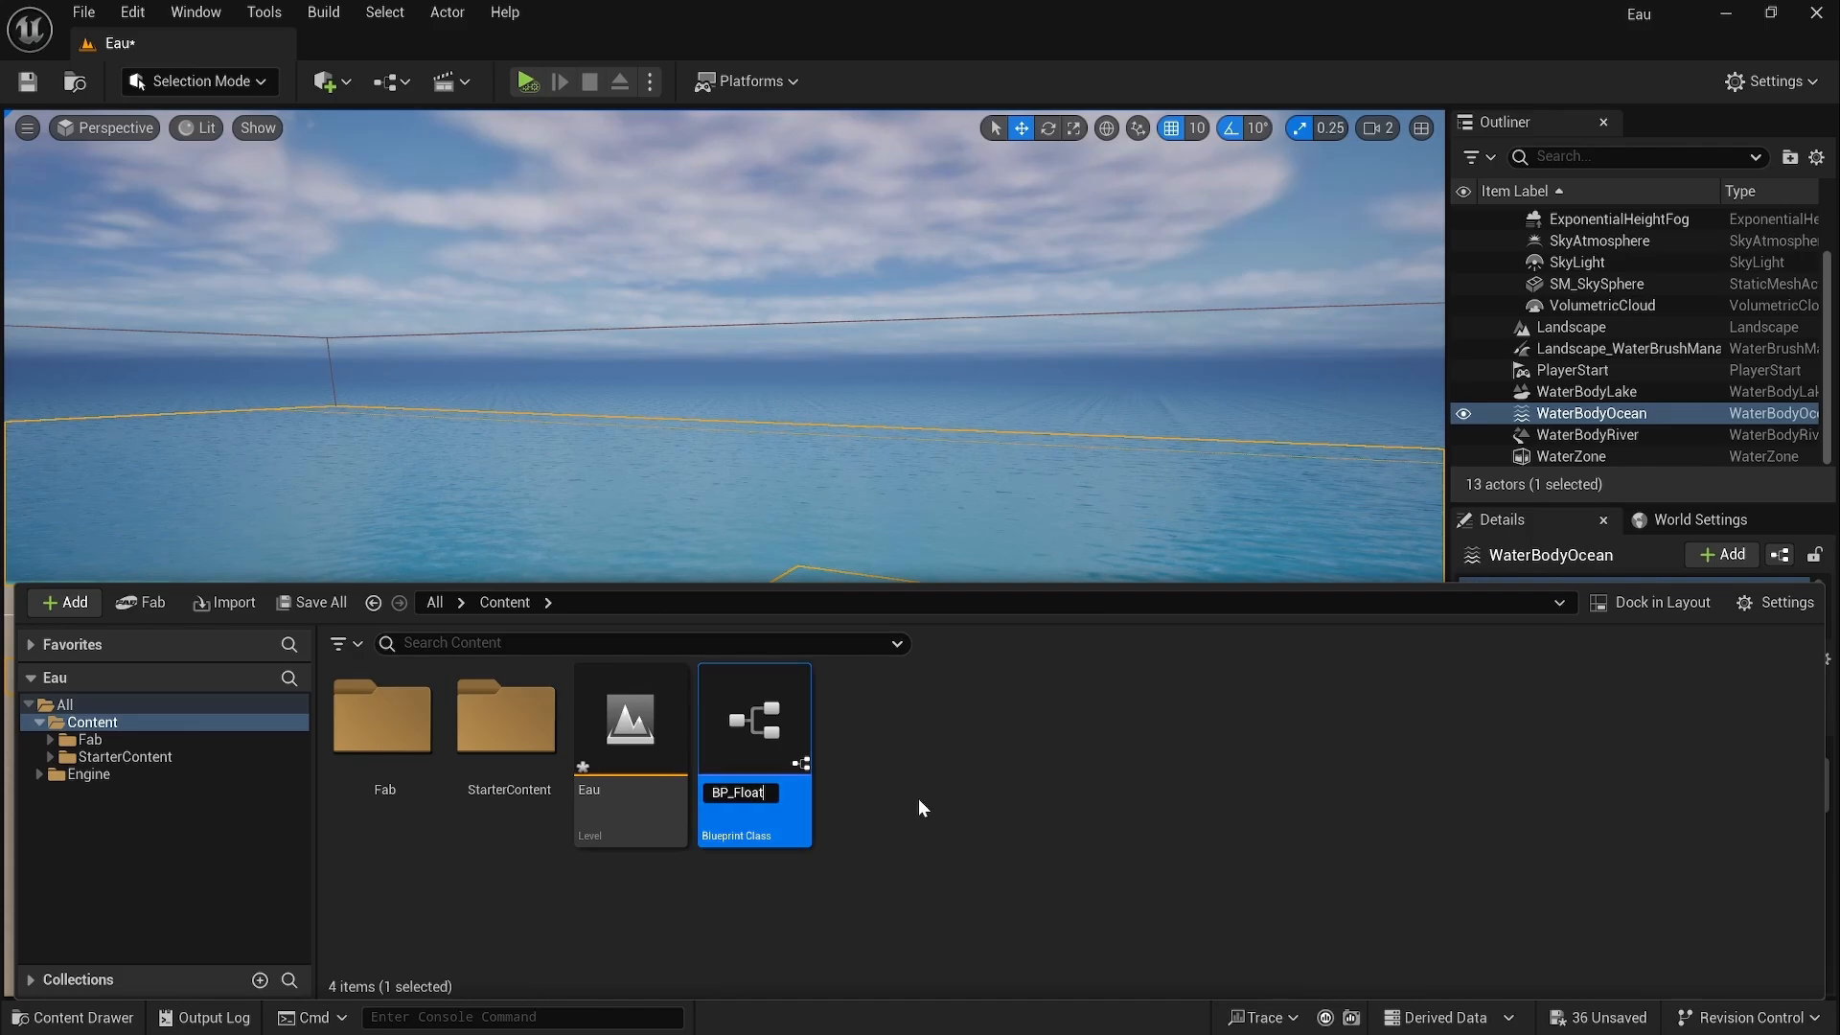
# Step: Open BP_Float and add a Static Mesh component named Cube
pyautogui.doubleClick(652, 744)
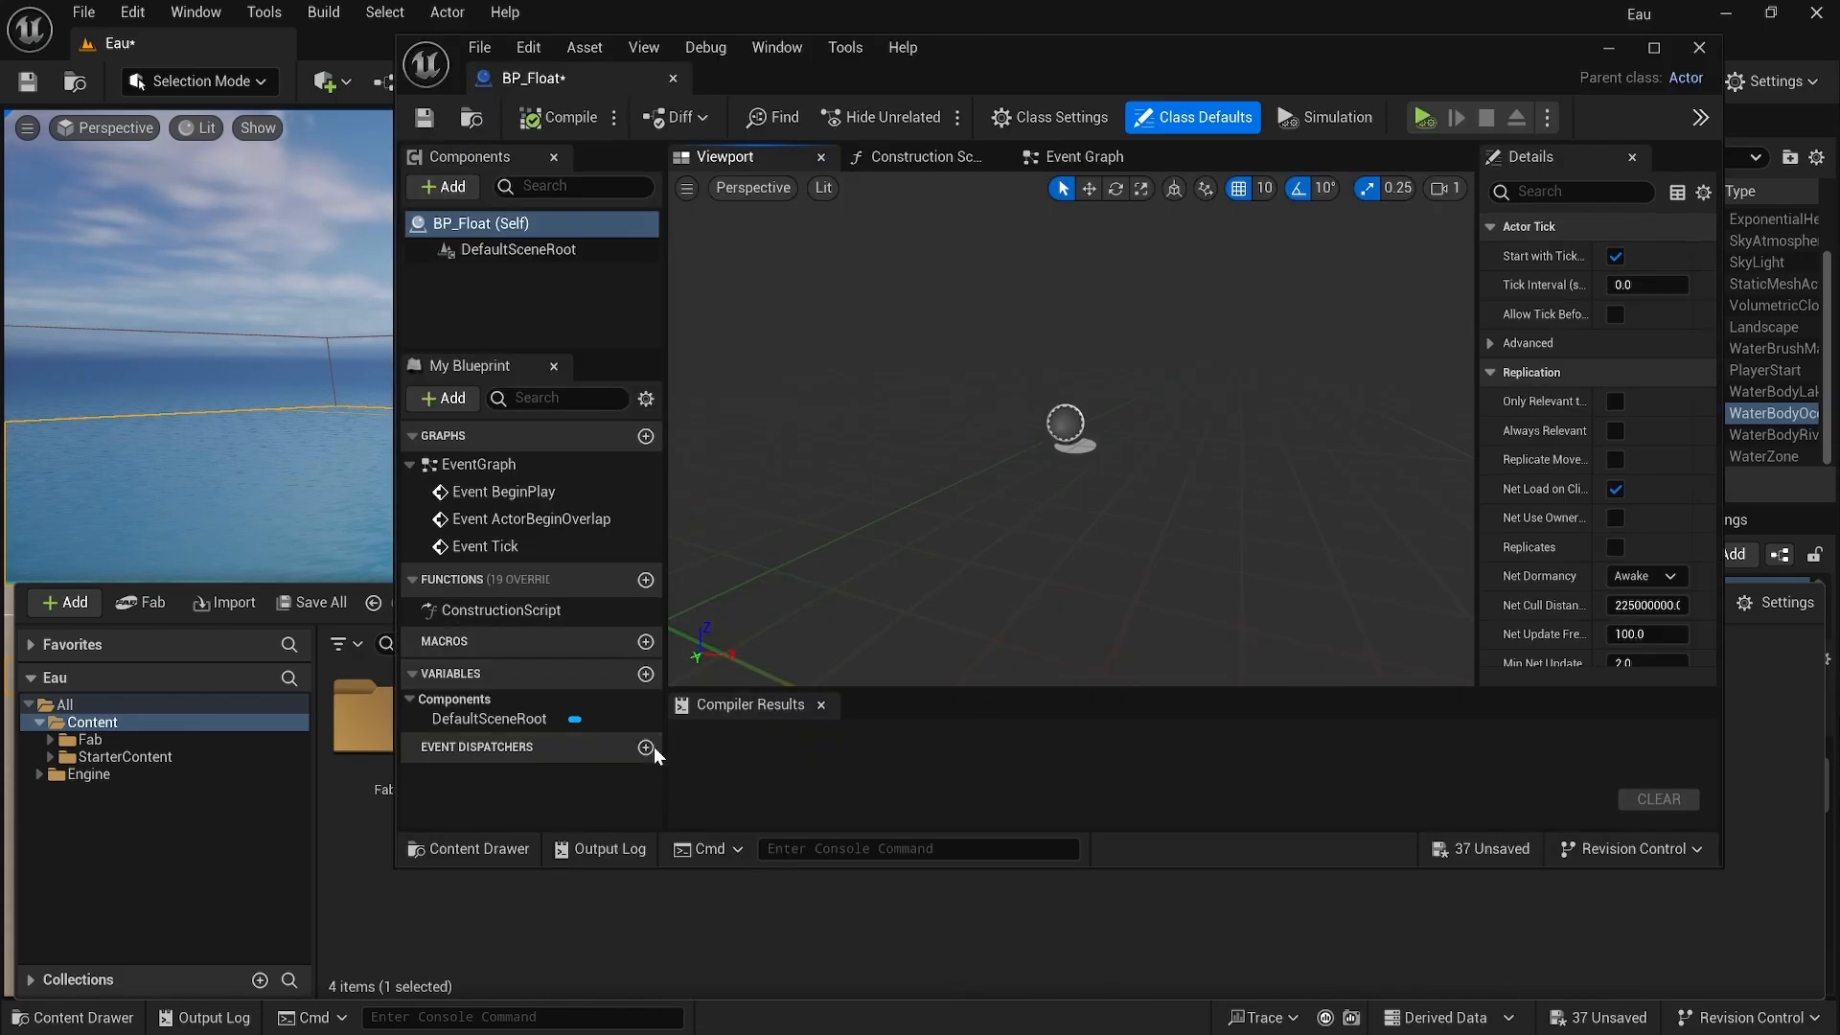
pyautogui.moveTo(533, 72); pyautogui.dragTo(393, 38)
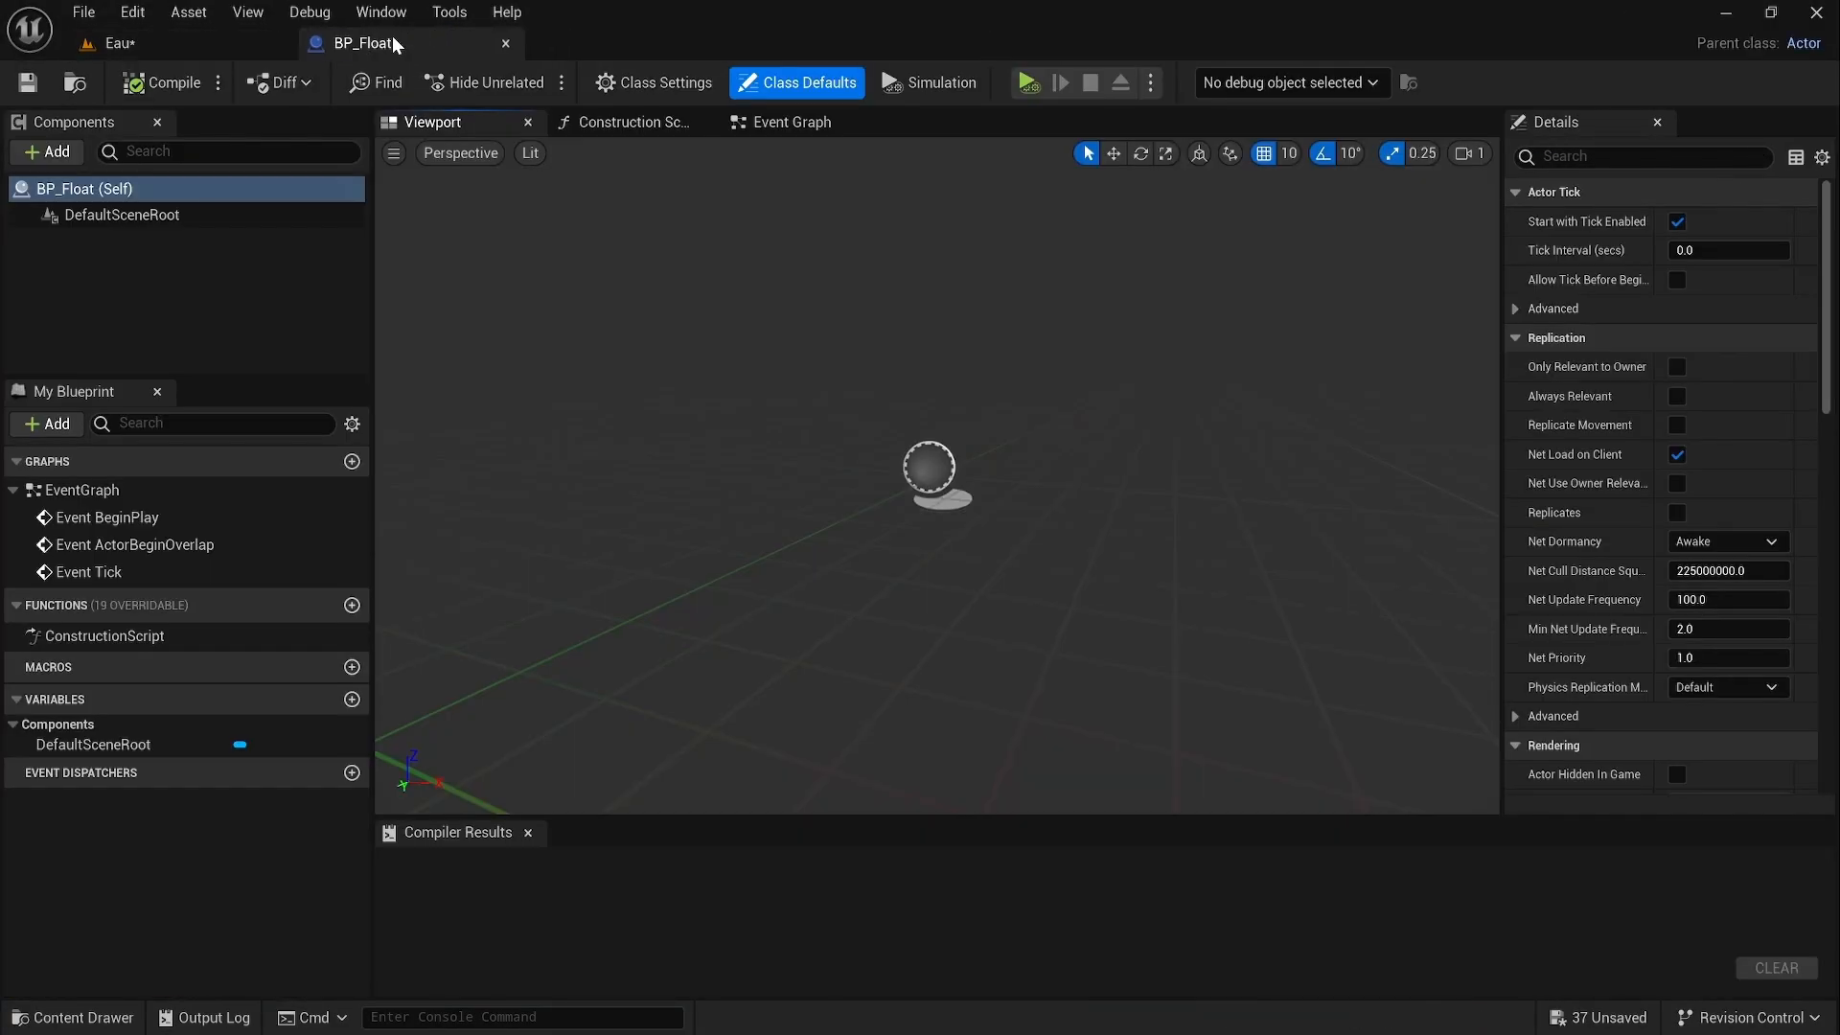
pyautogui.click(57, 153)
pyautogui.write('stat')
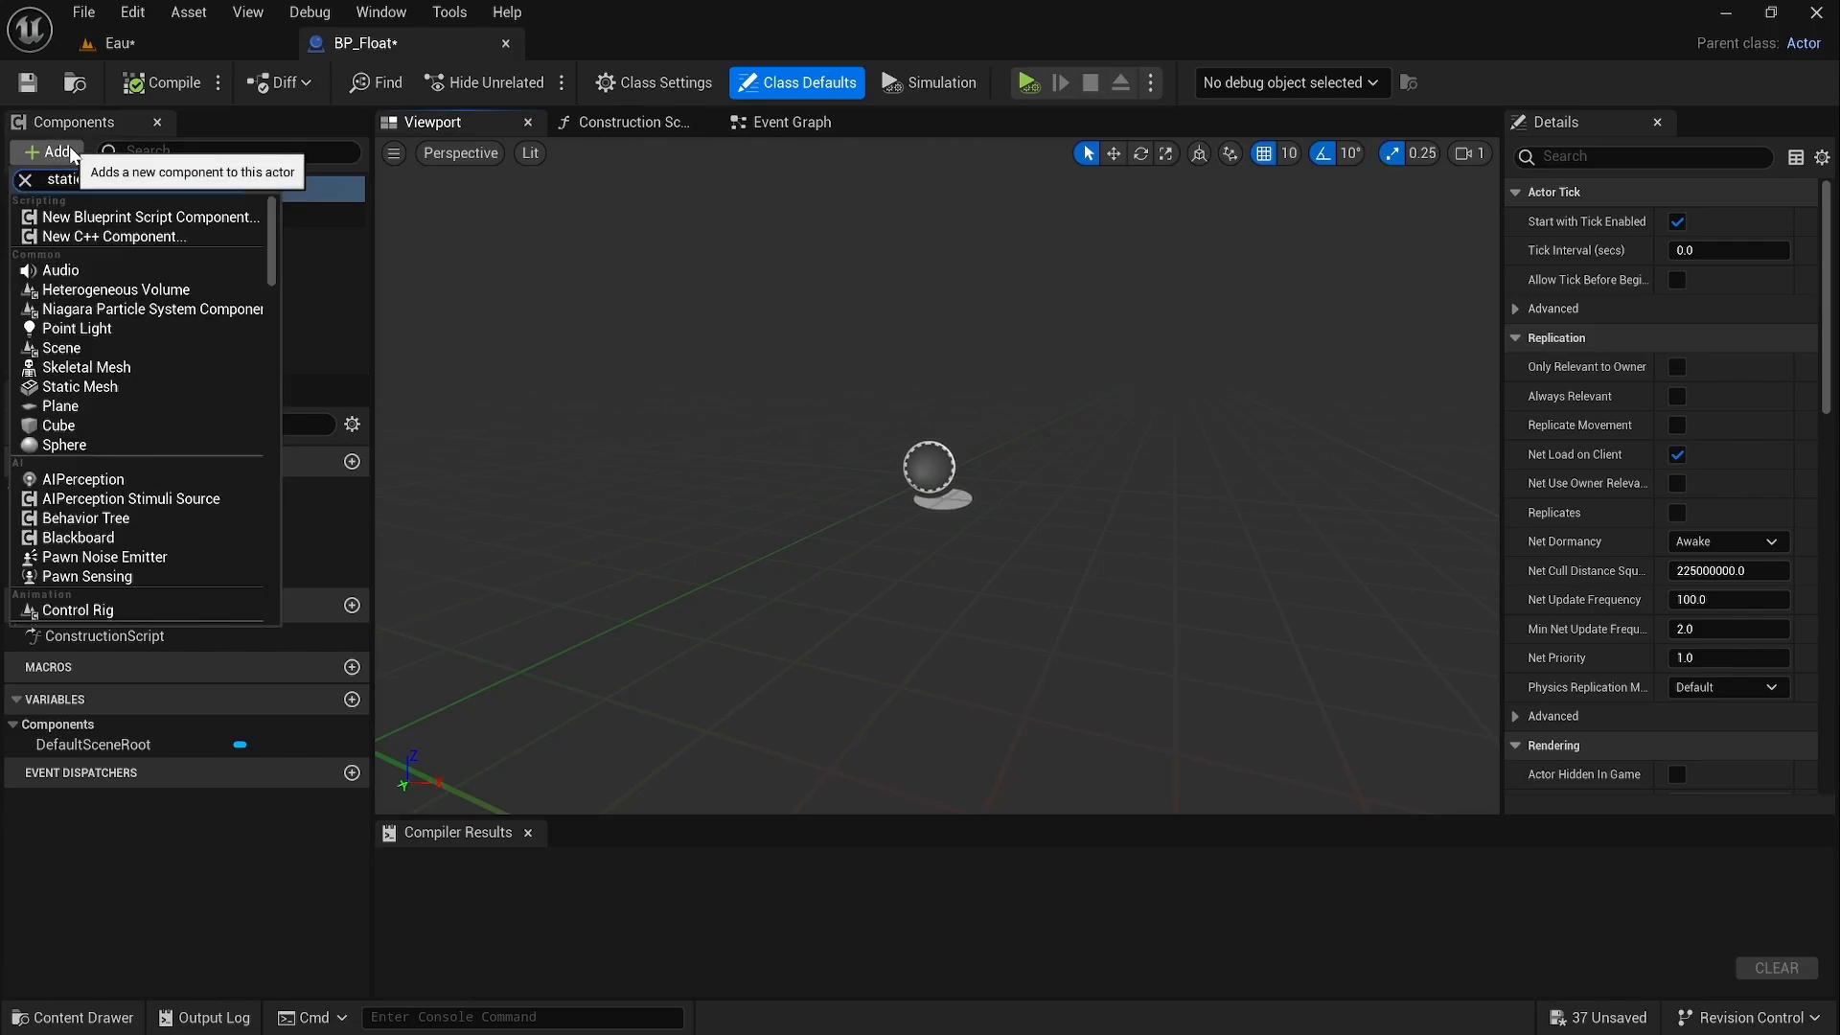
pyautogui.write('ic')
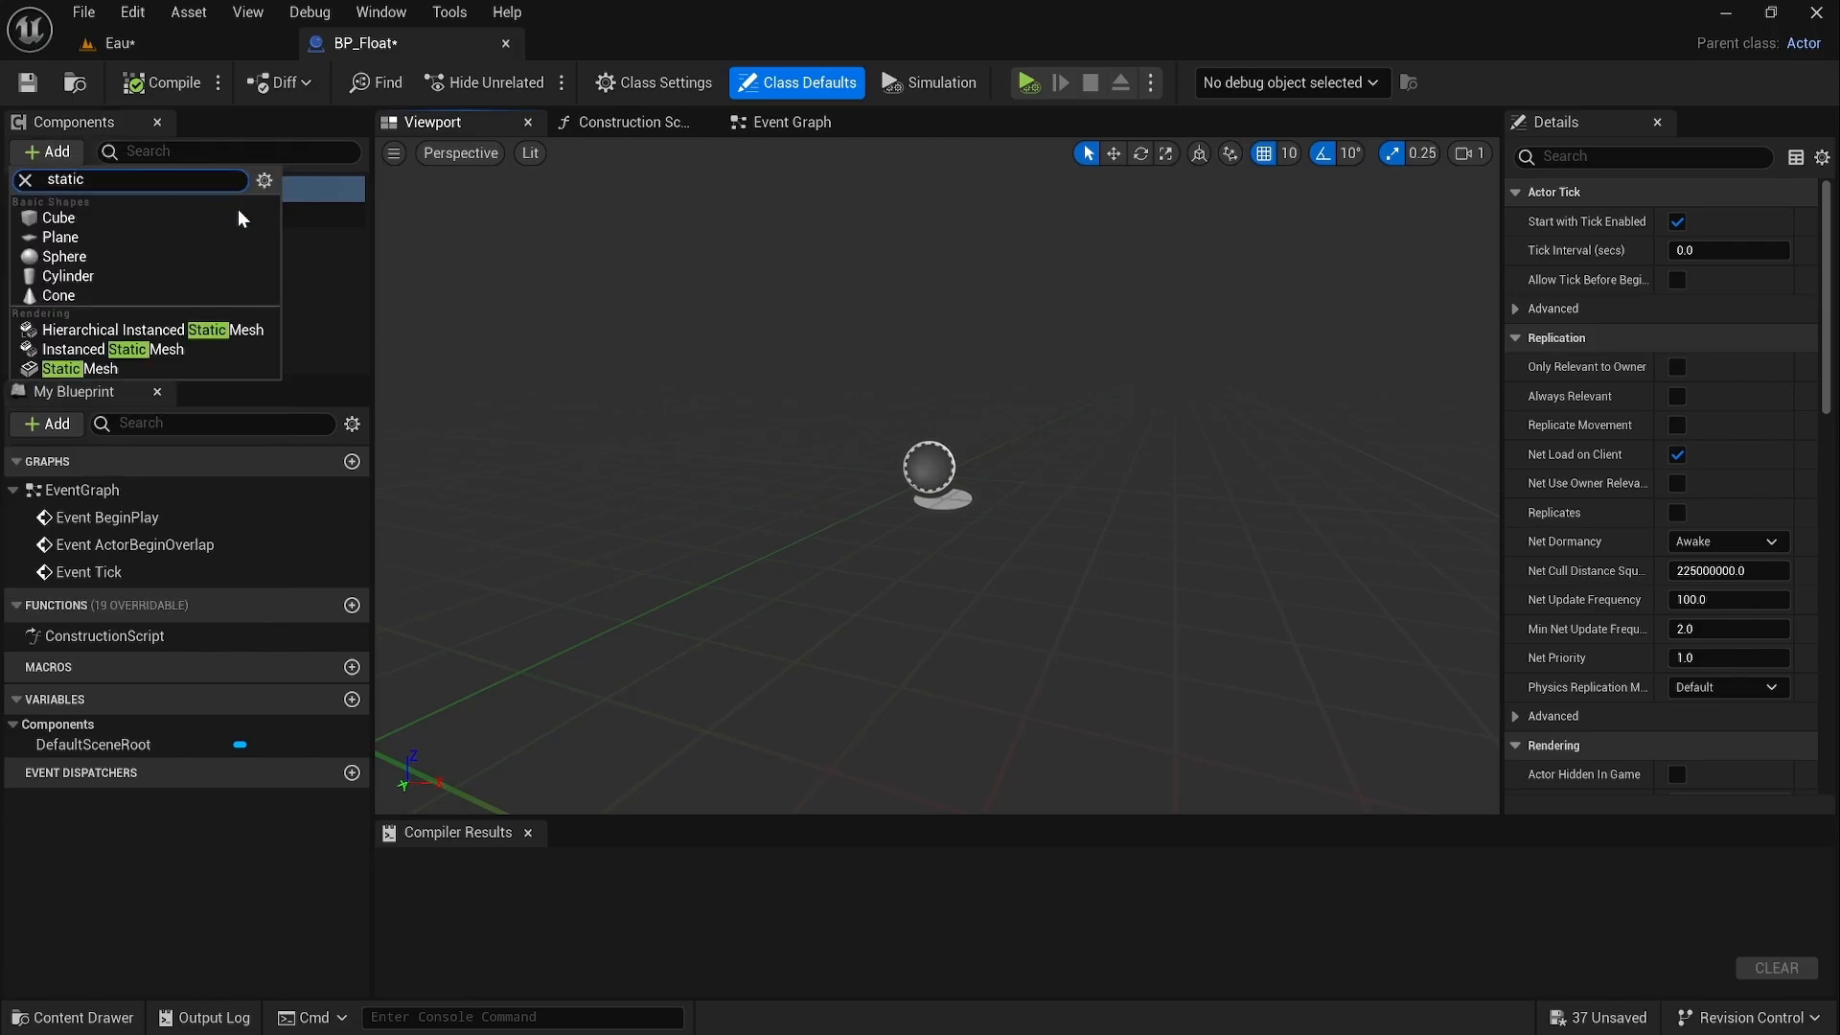
pyautogui.click(188, 366)
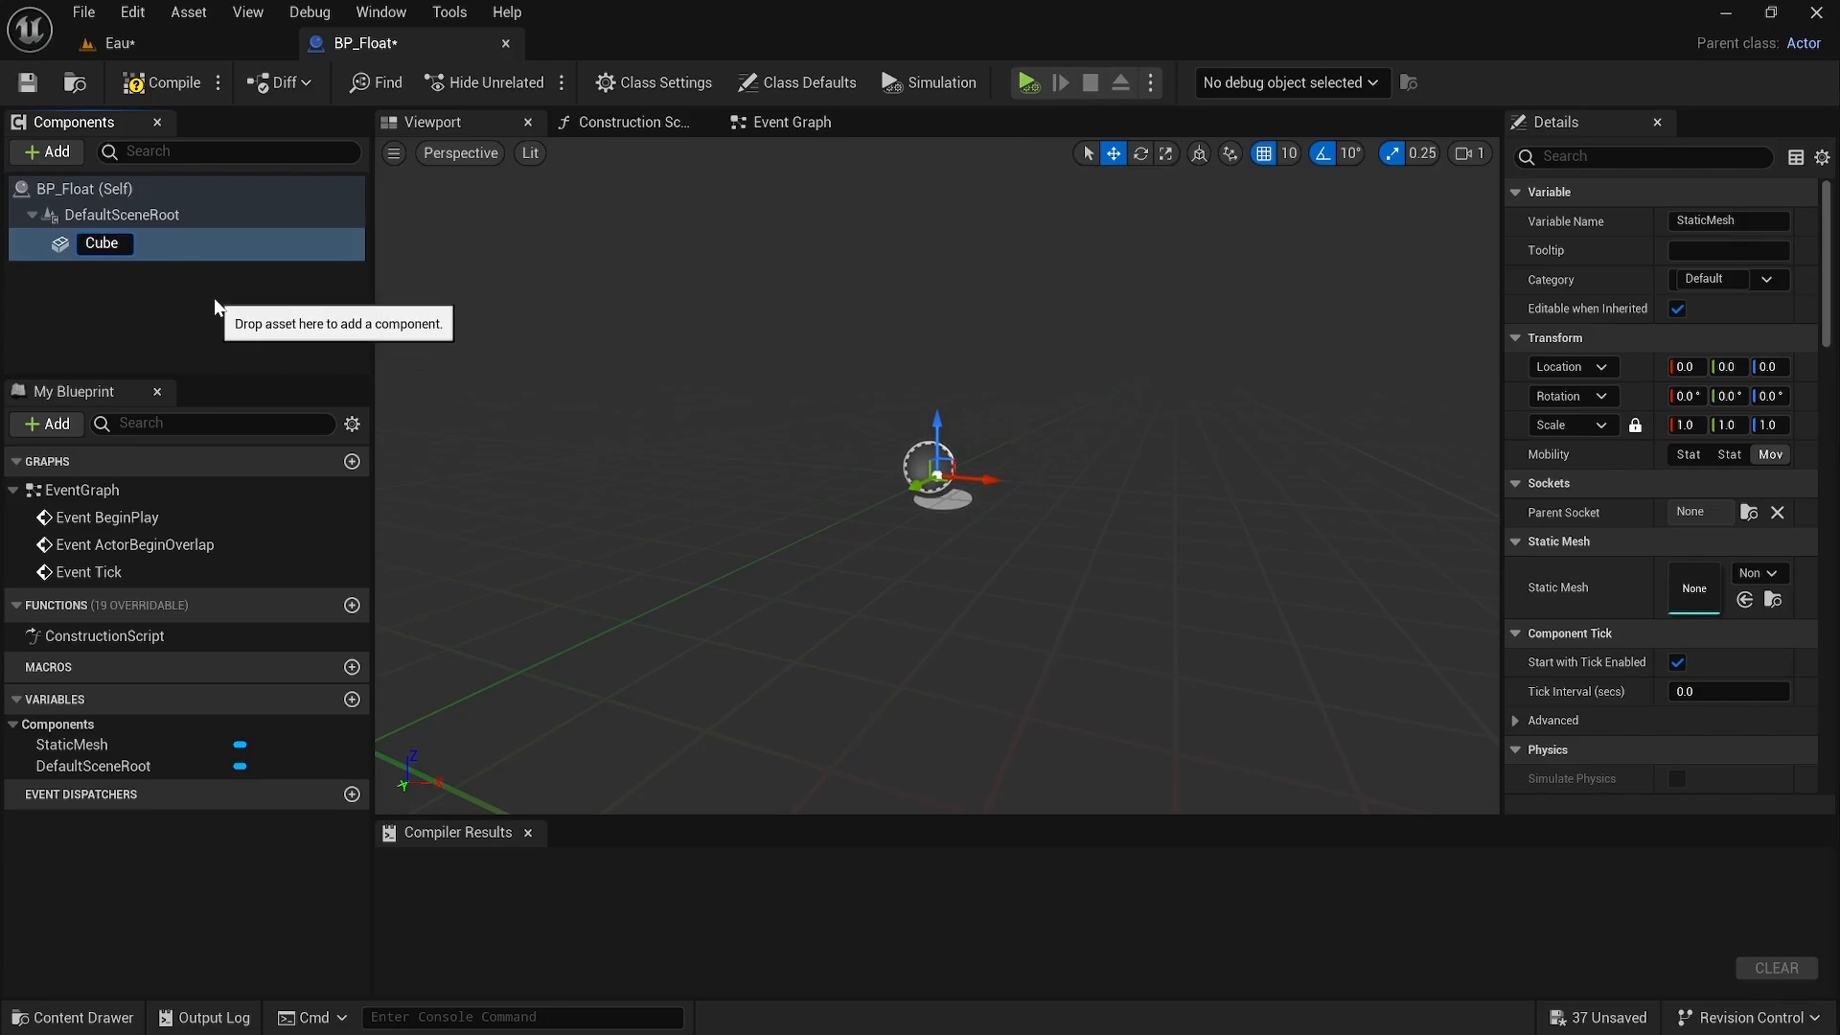
pyautogui.write('Cube')
pyautogui.press('Return')
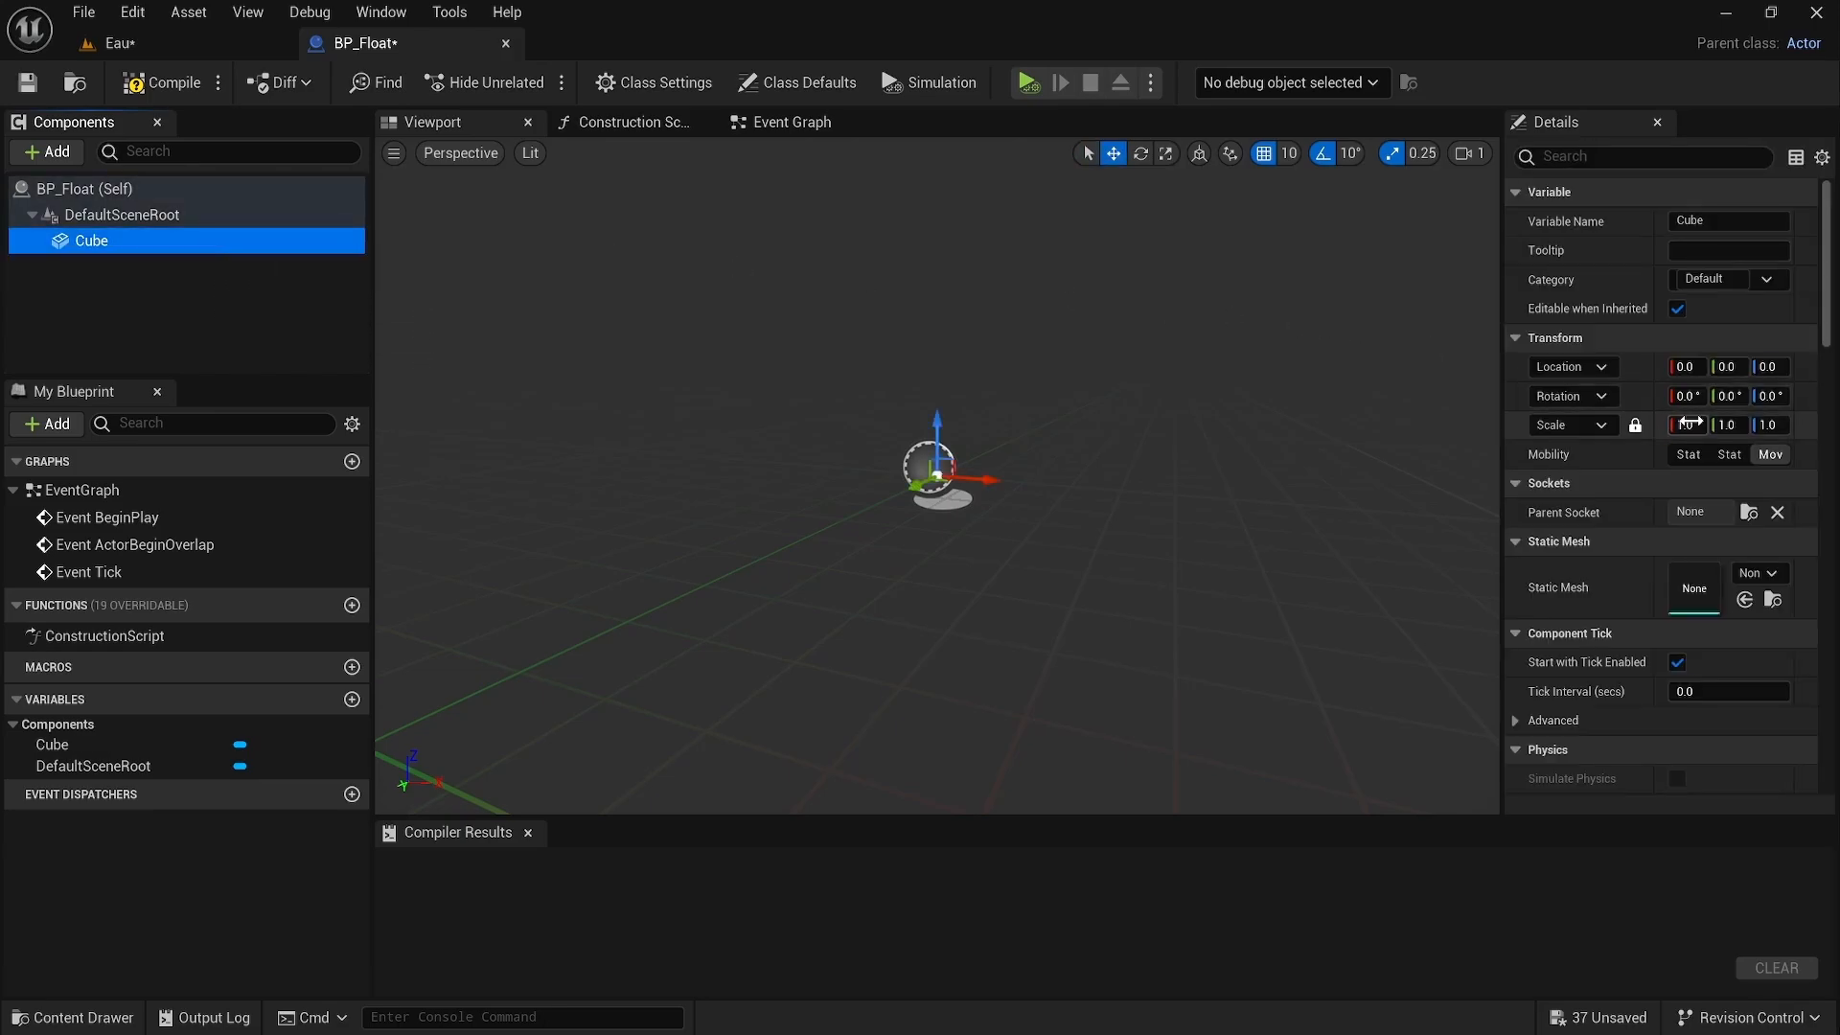
# Step: Assign the Cube static mesh asset to the Cube component
pyautogui.click(1758, 572)
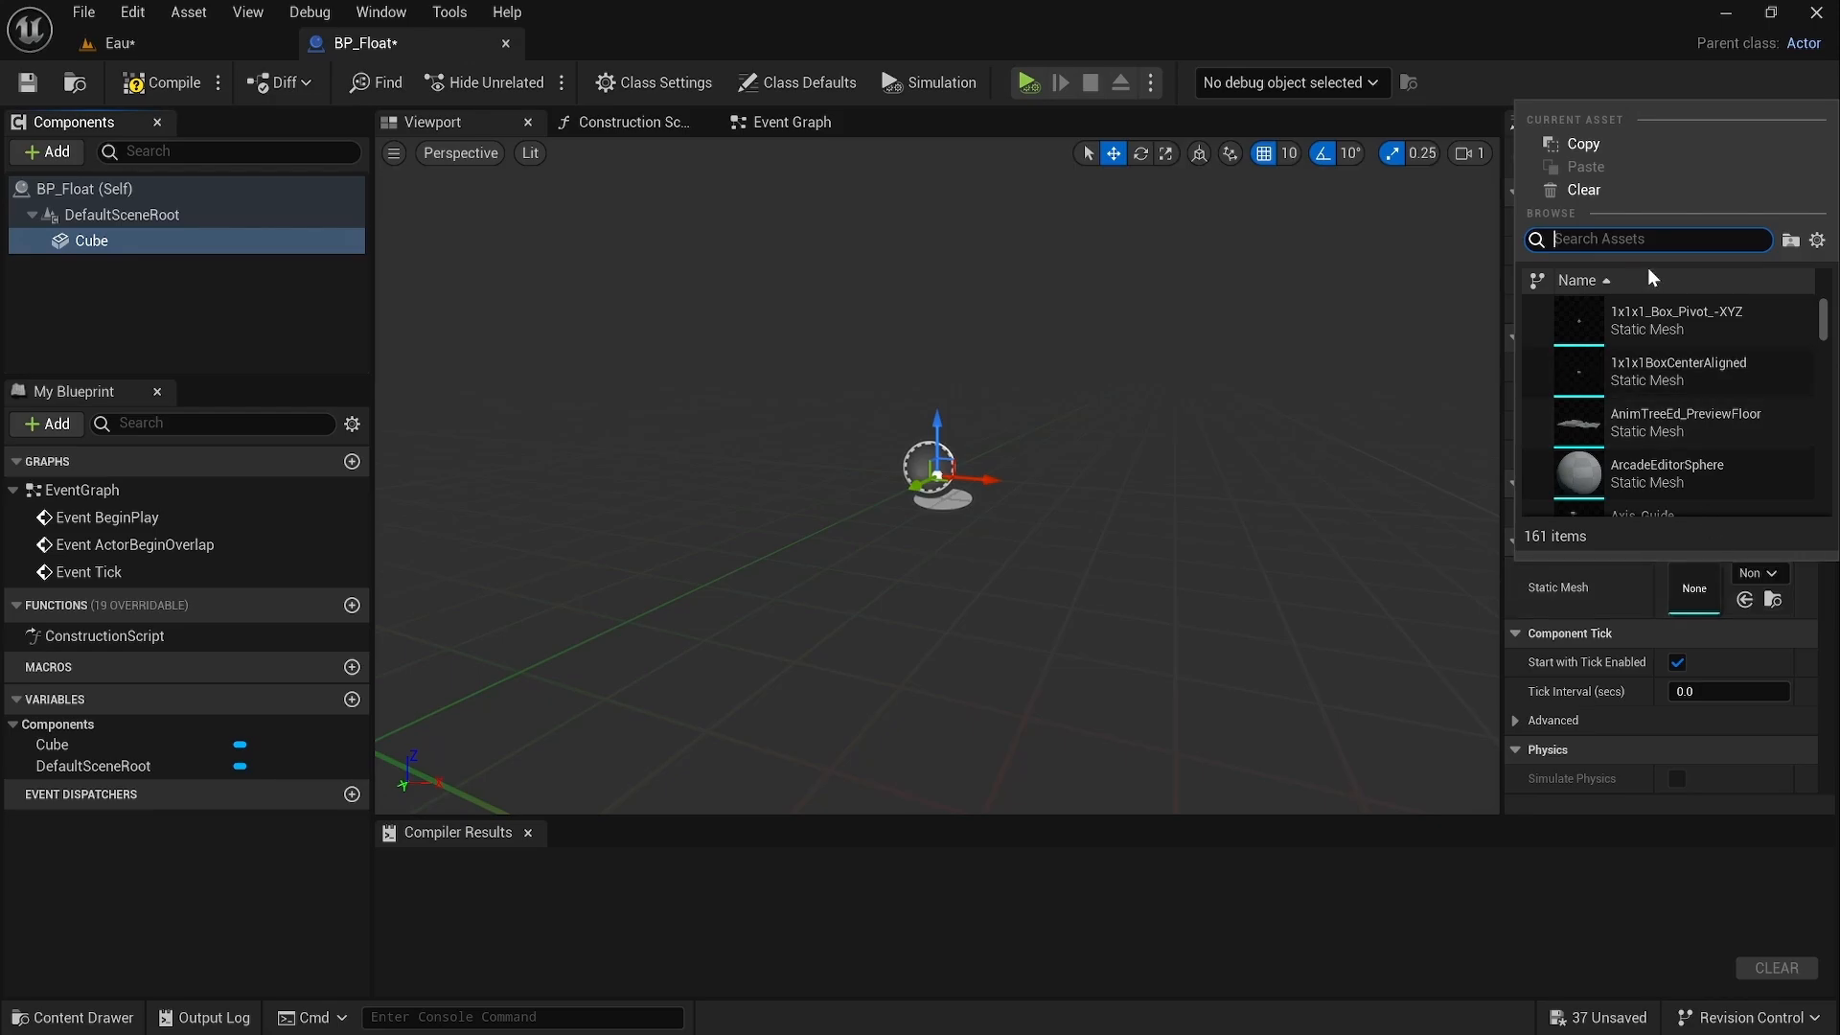
pyautogui.write('cube')
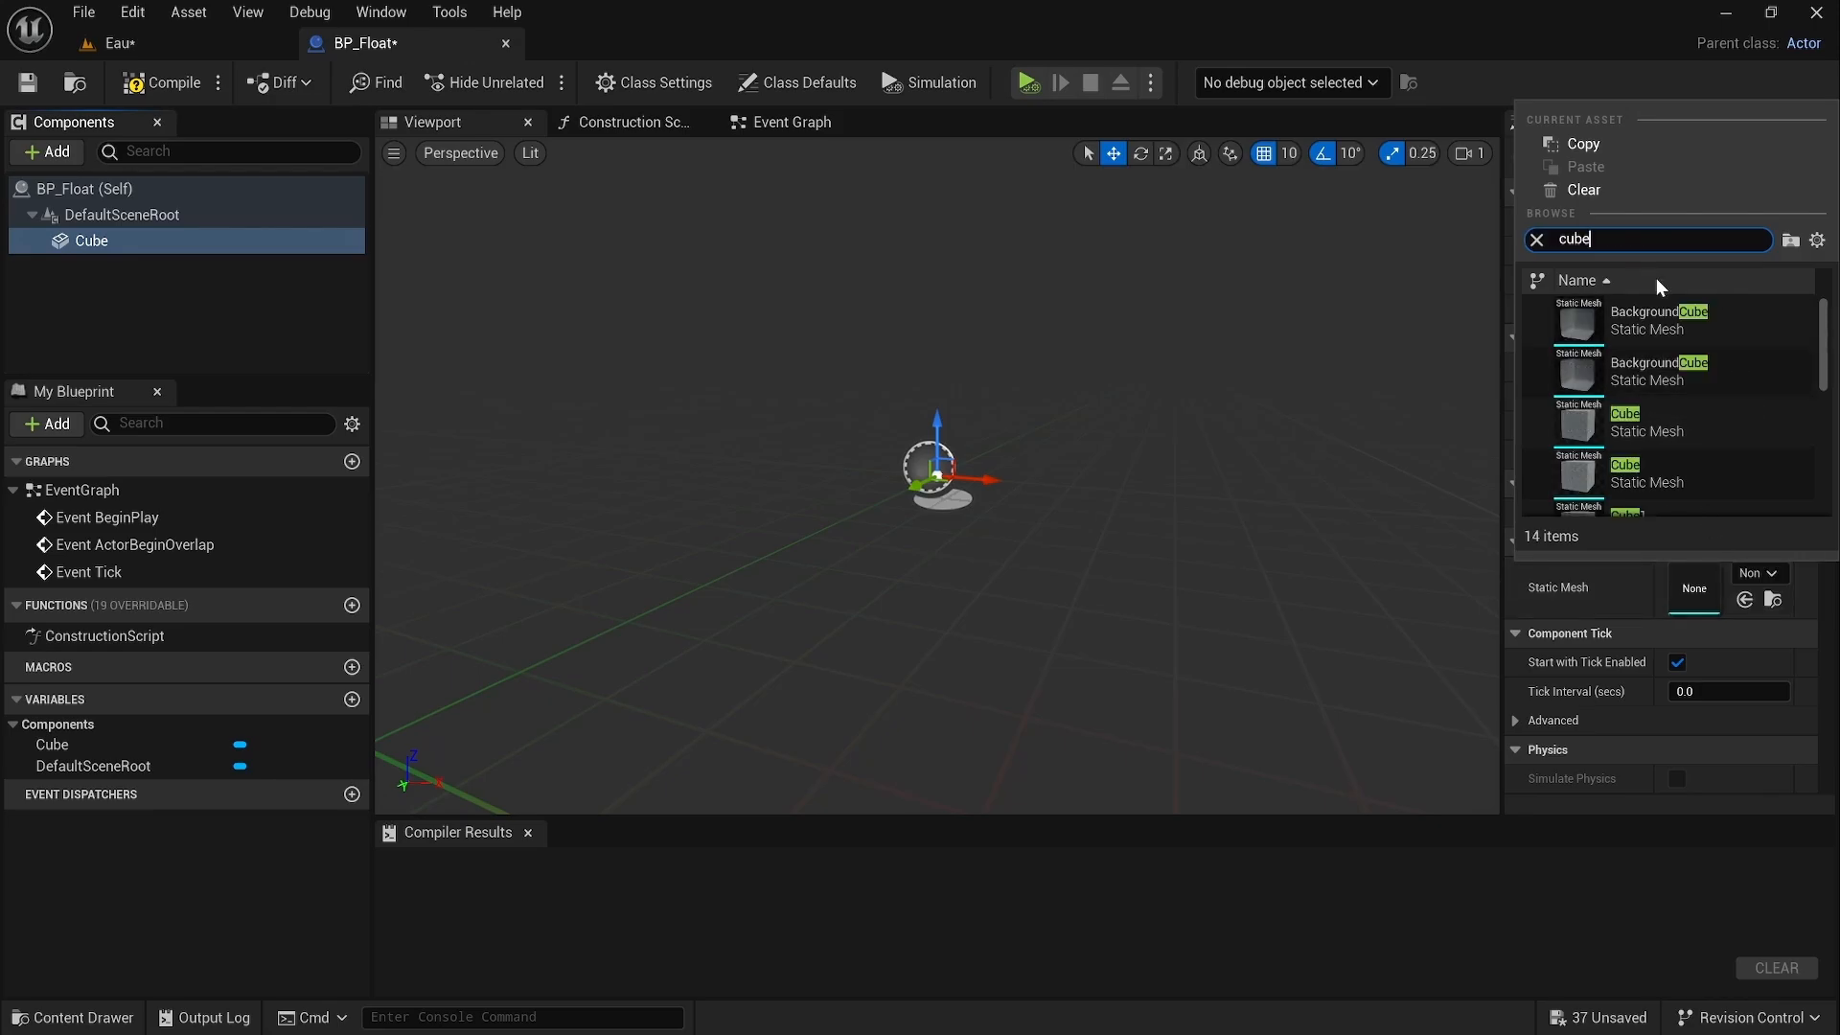
pyautogui.click(1683, 489)
pyautogui.moveTo(1371, 418); pyautogui.dragTo(1329, 402, button='right')
pyautogui.press('s')
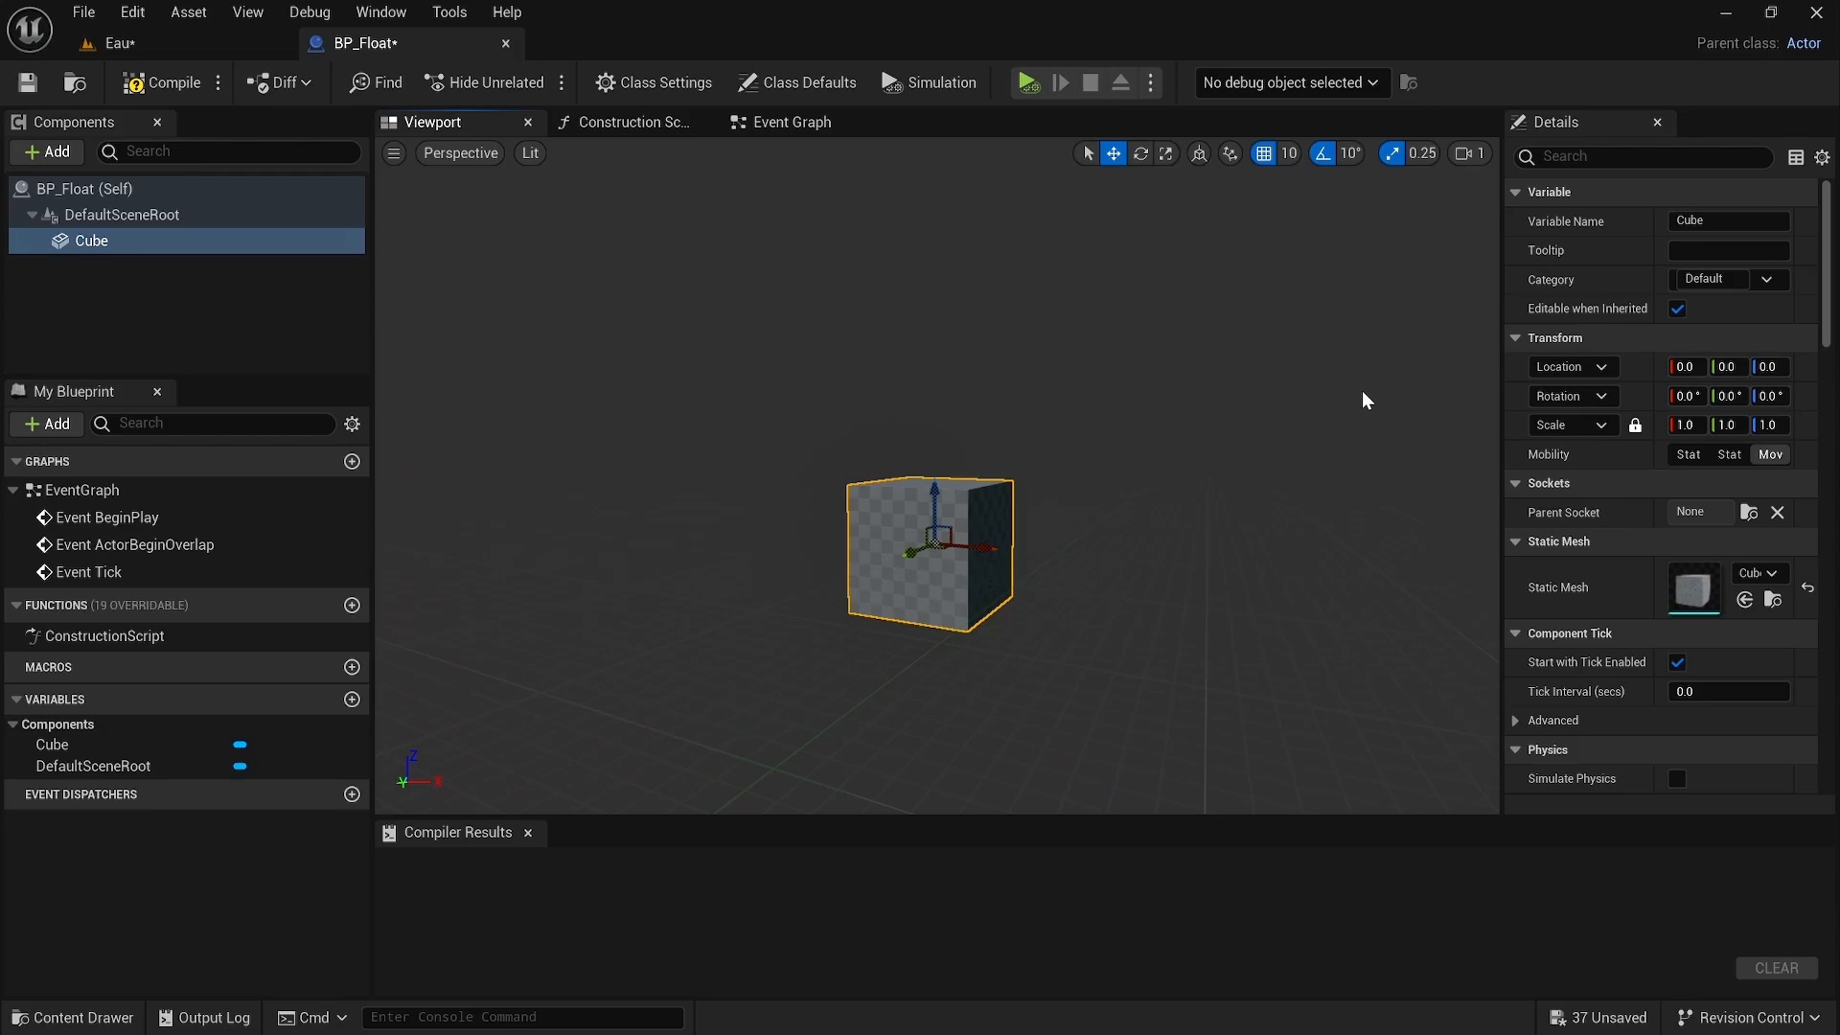
# Step: Enable Simulate Physics on the Cube component and turn on its Mass override
pyautogui.scroll(-3, 1658, 551)
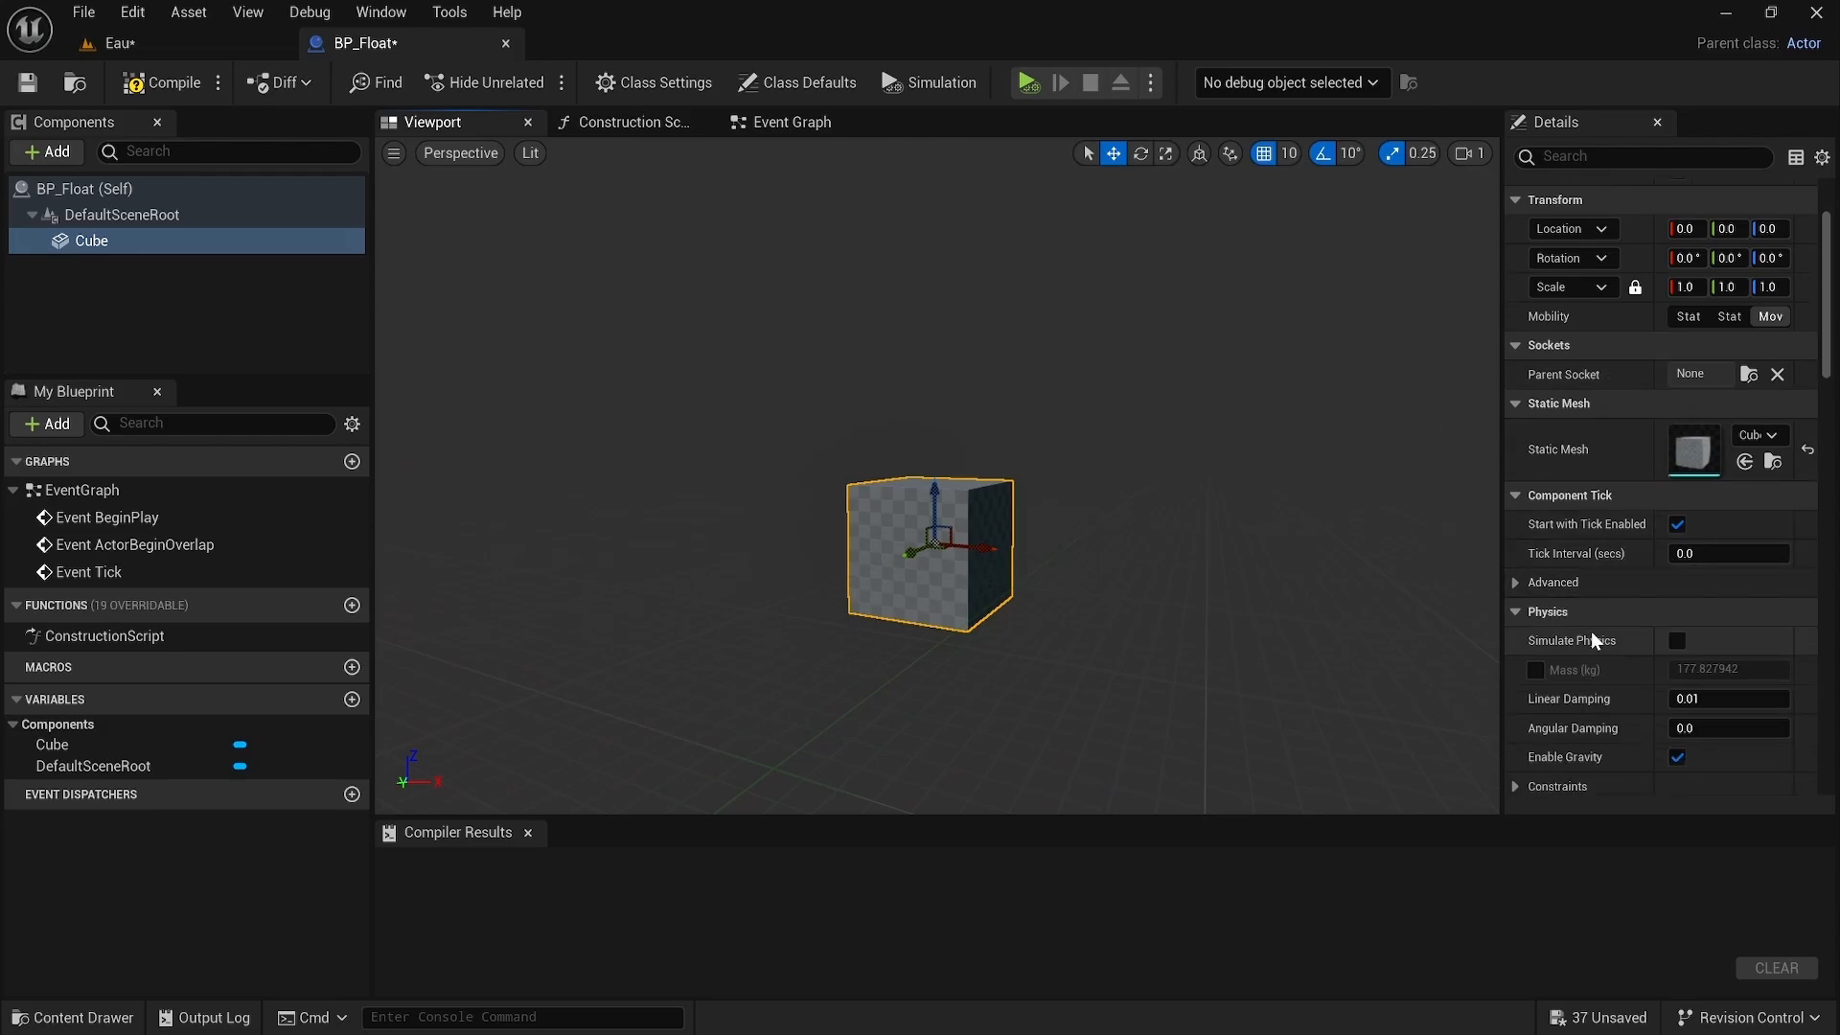
pyautogui.click(1677, 639)
pyautogui.click(1536, 669)
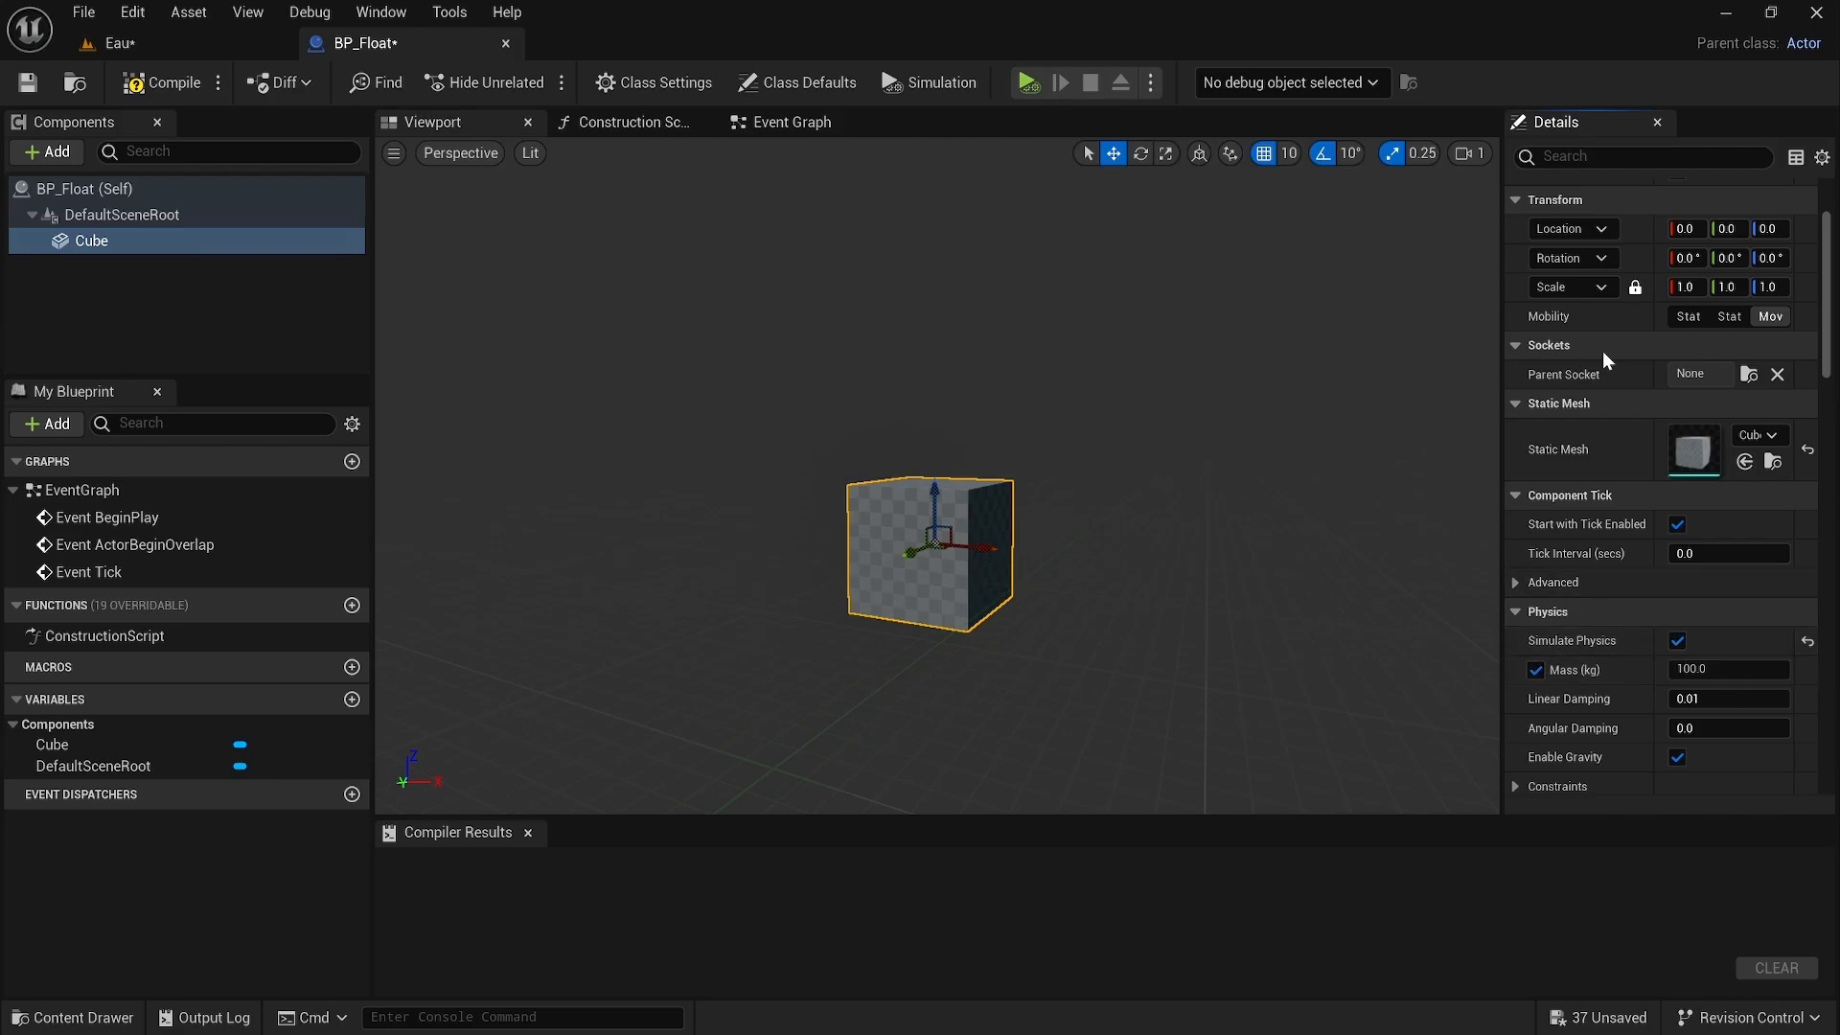
# Step: Add a Buoyancy component to BP_Float and give its Buoyancy Data one pontoon element
pyautogui.click(67, 154)
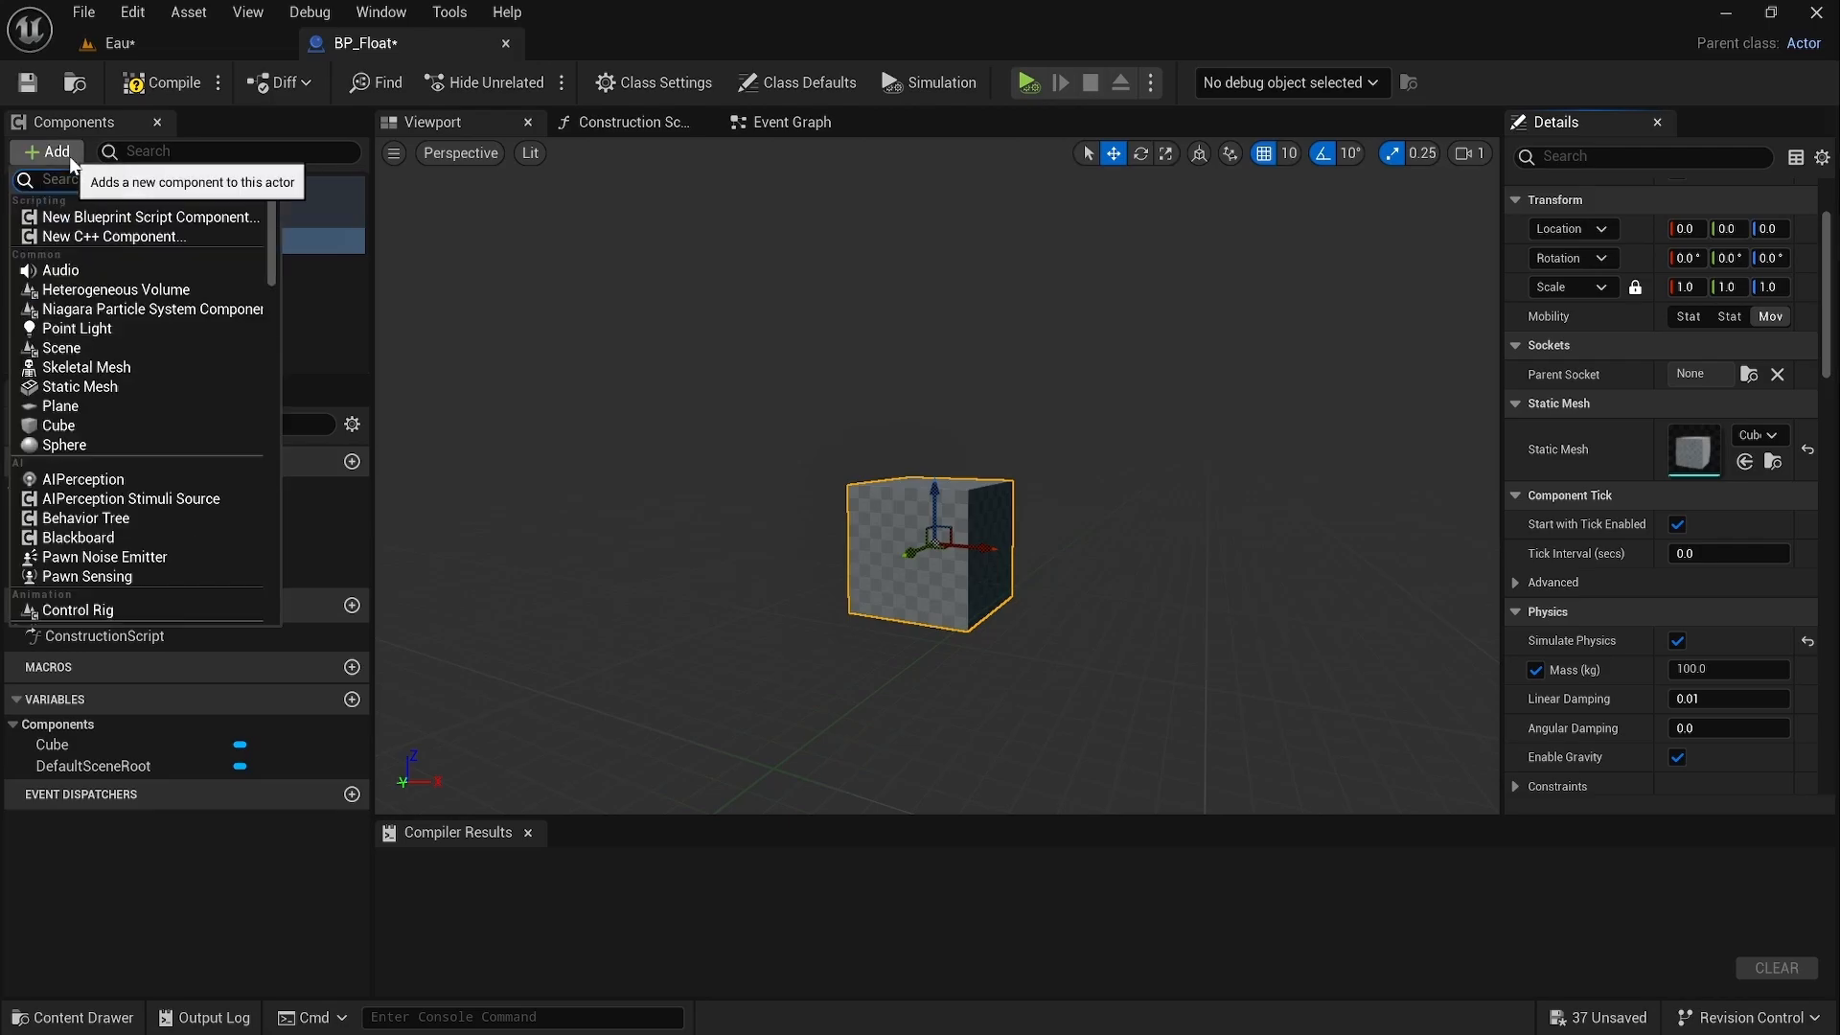
pyautogui.write('buo')
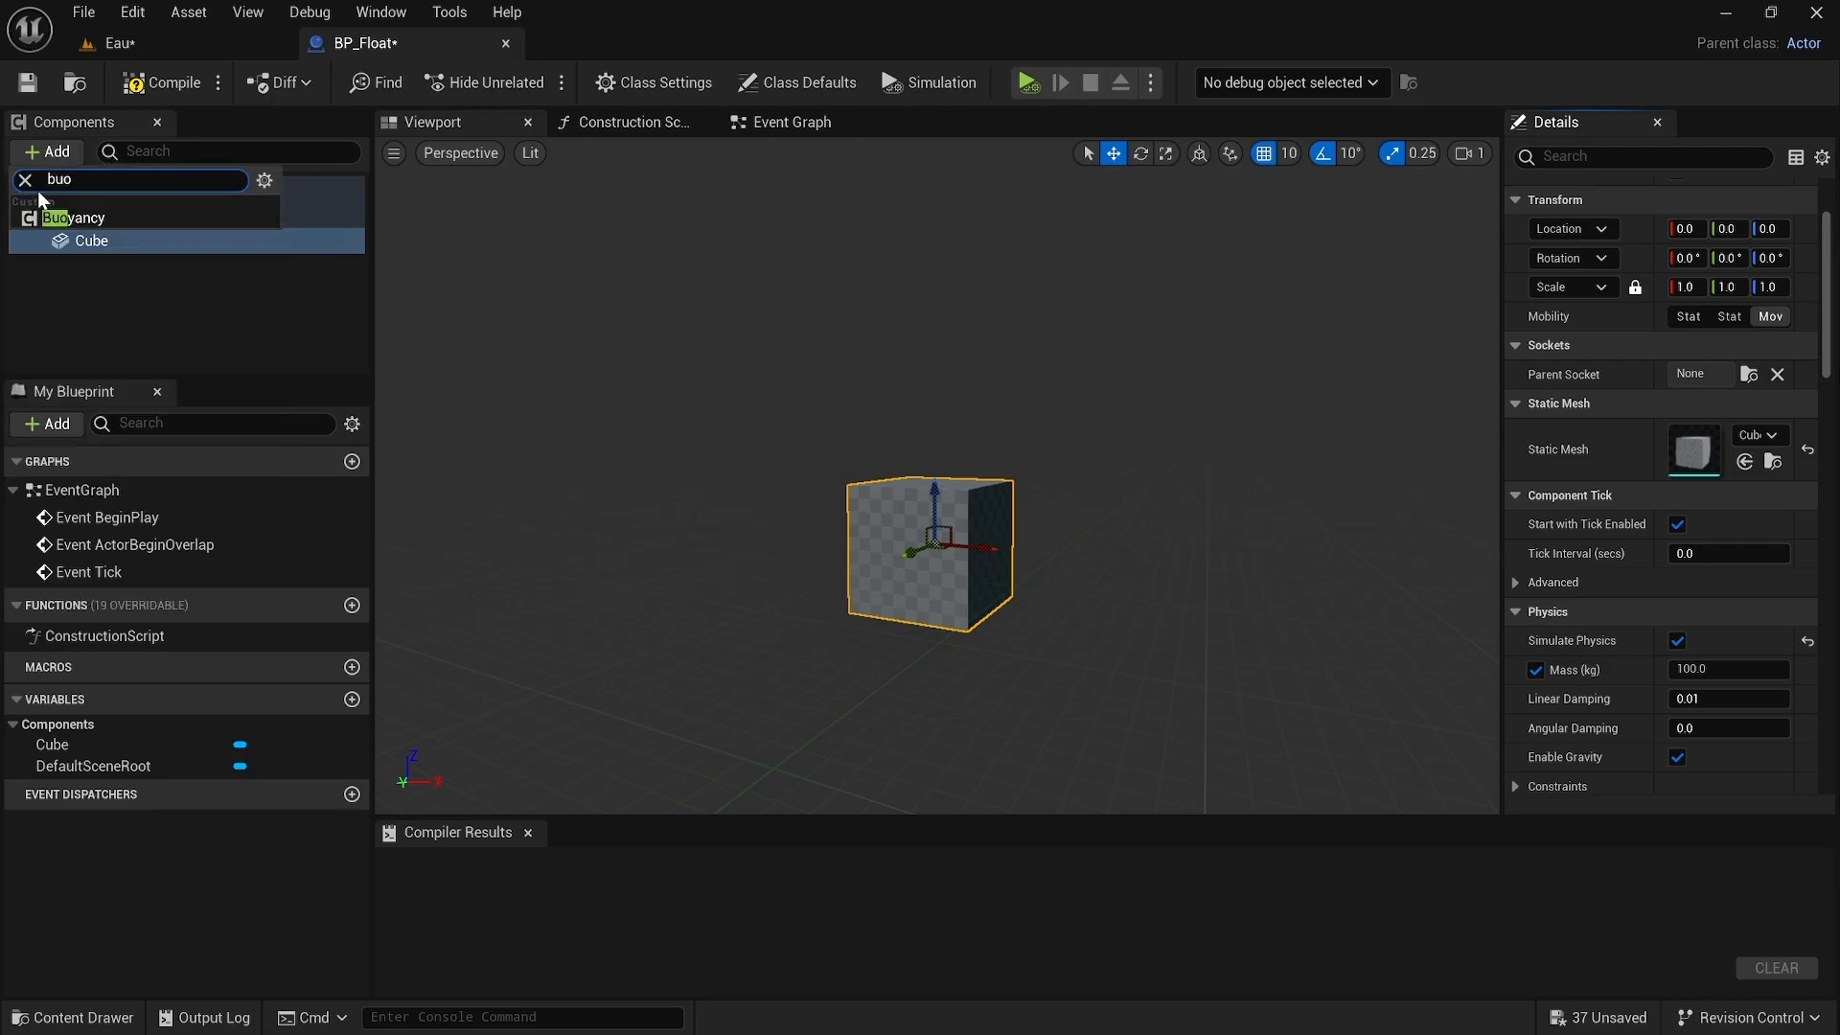
pyautogui.click(59, 219)
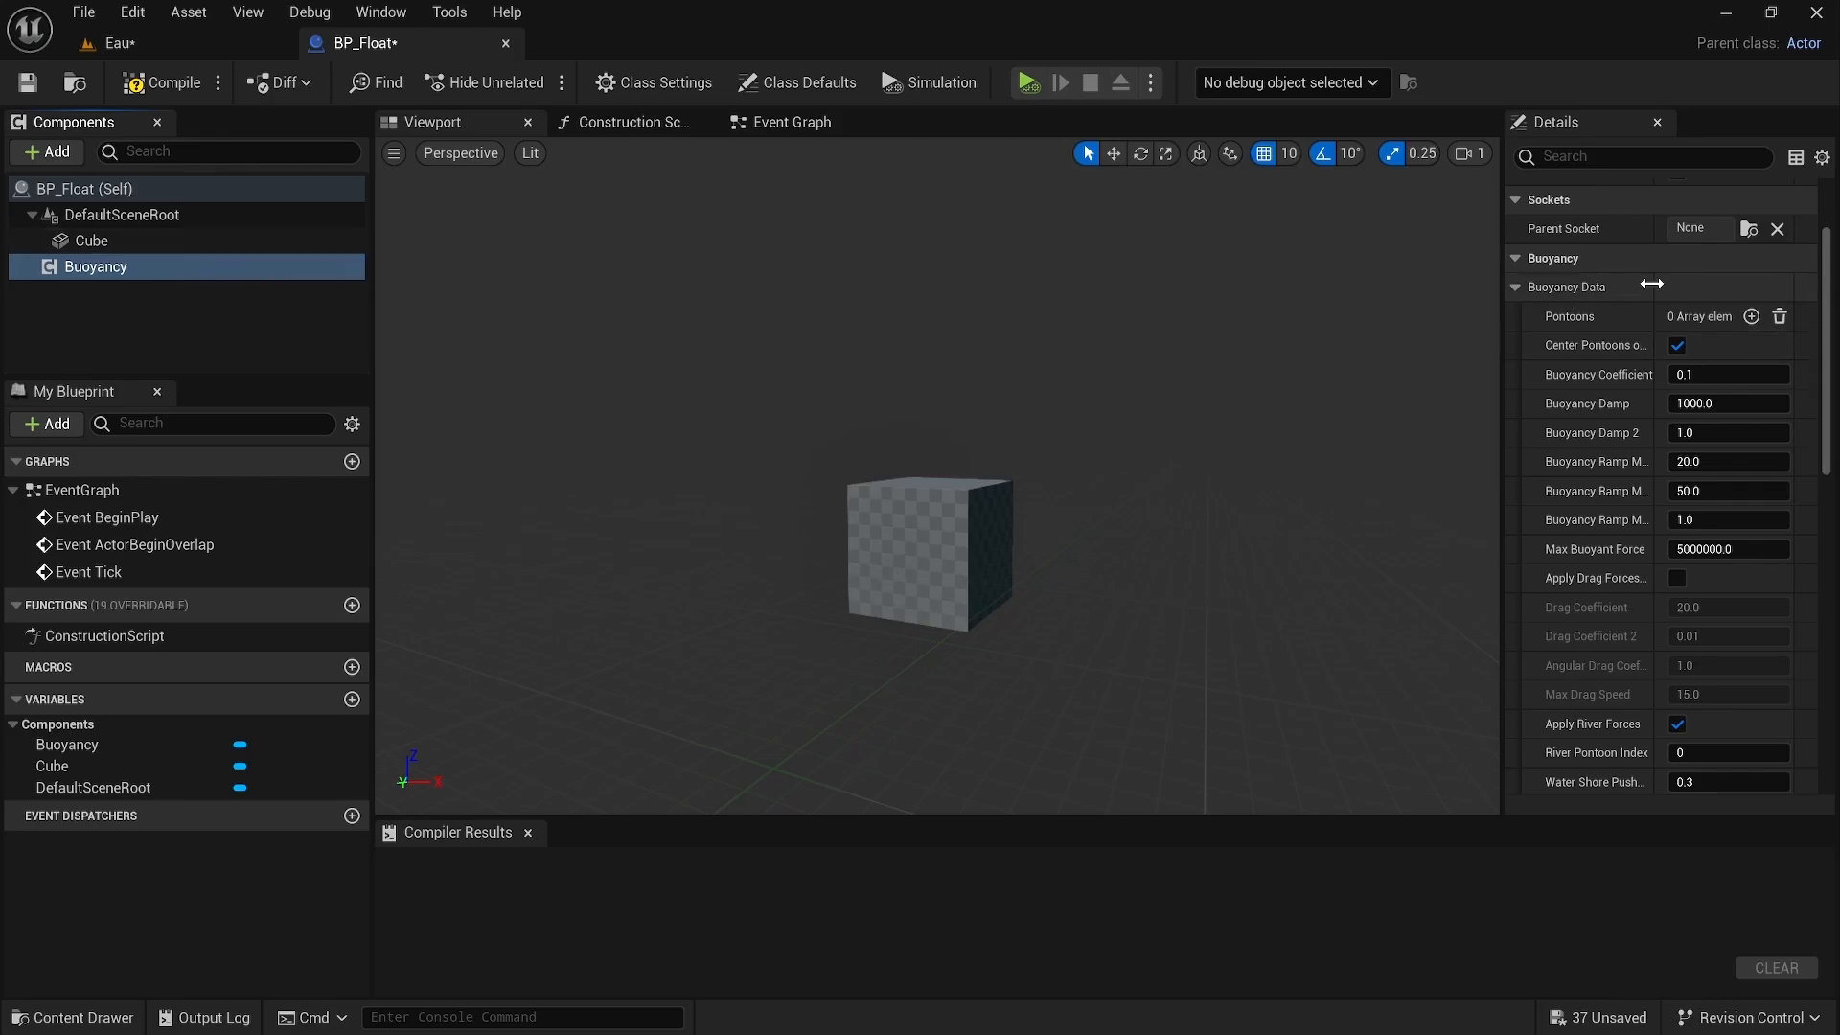
pyautogui.click(1752, 317)
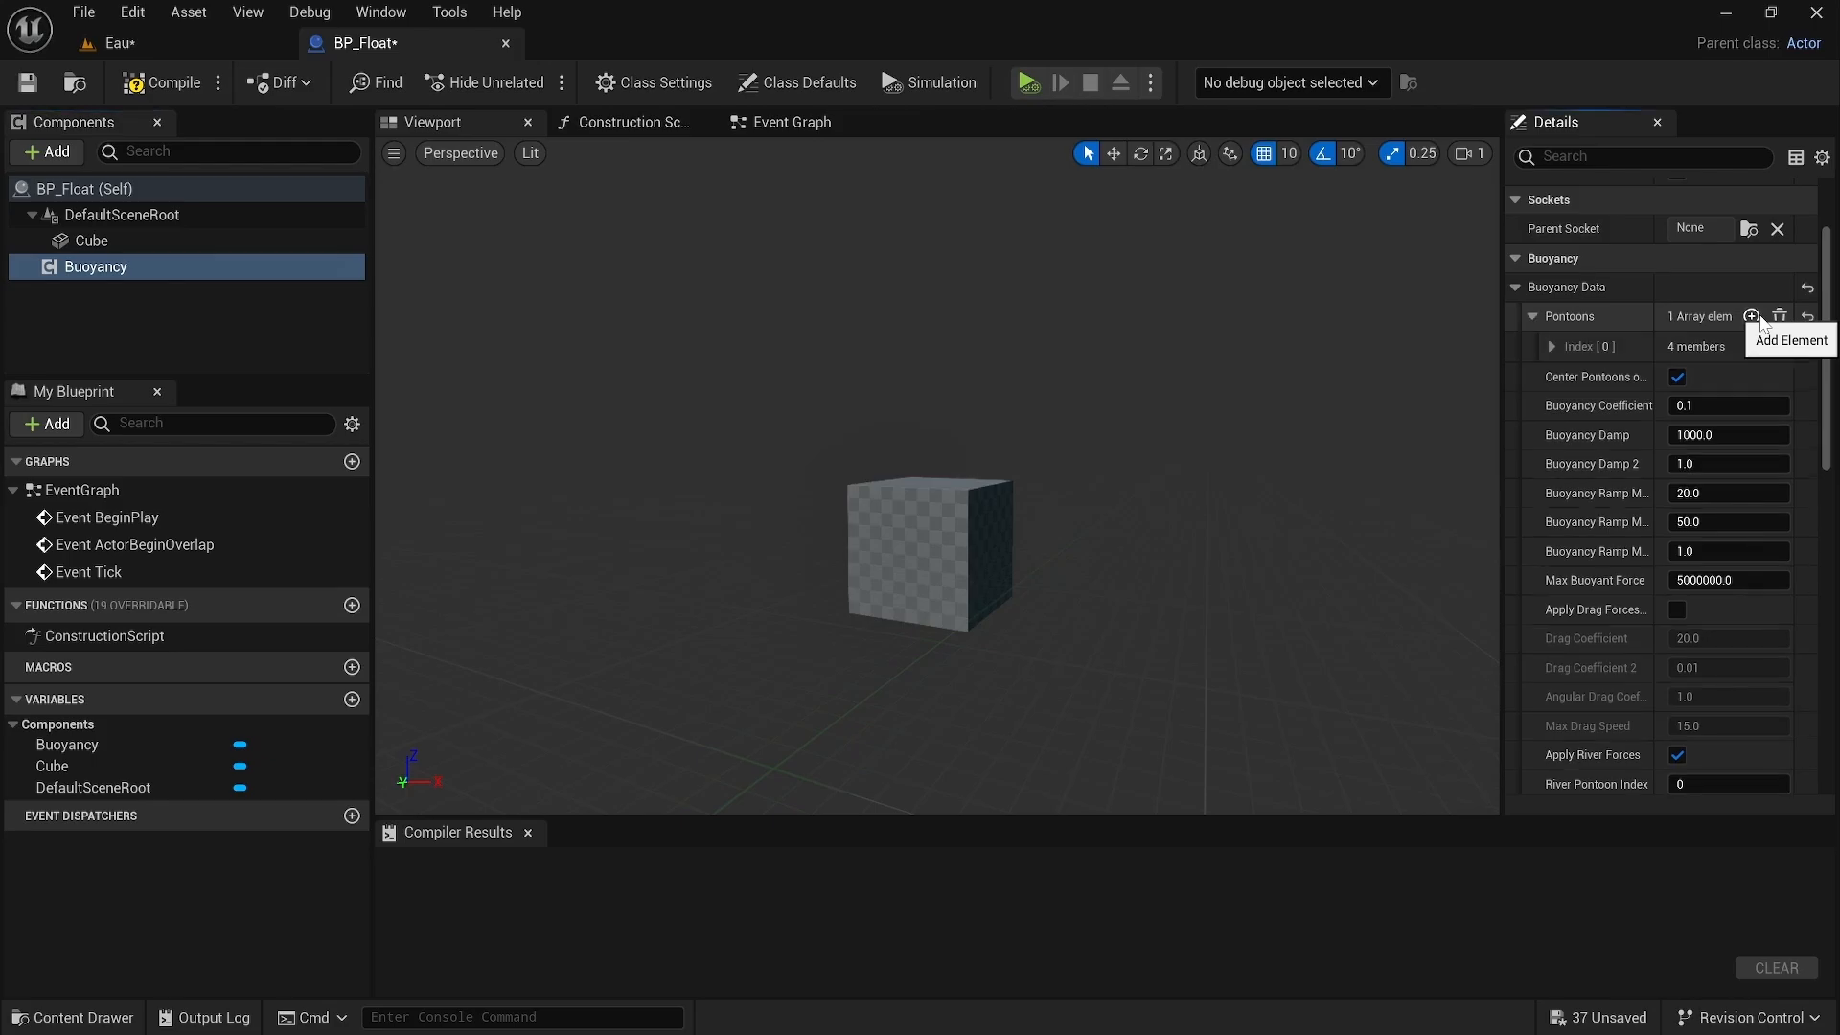
pyautogui.click(1553, 347)
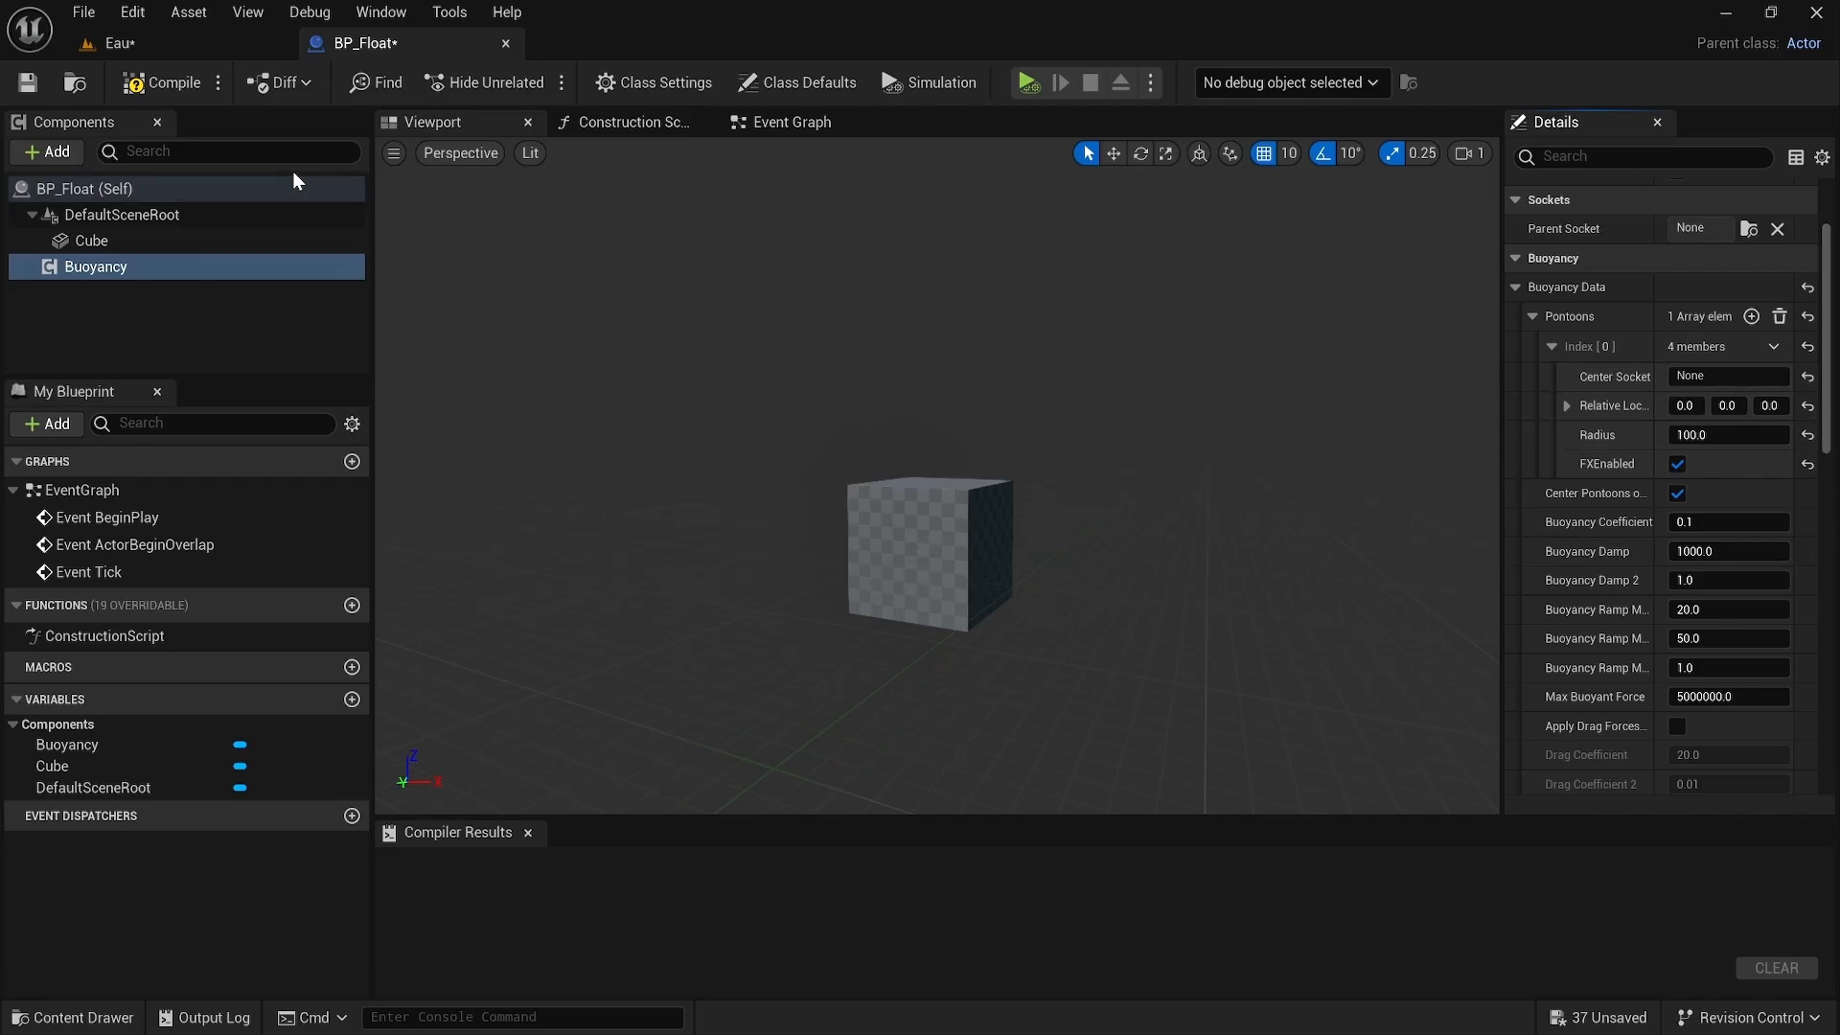
# Step: Make the Cube component the root of BP_Float, replacing DefaultSceneRoot, and compile the Blueprint
pyautogui.moveTo(149, 240); pyautogui.dragTo(226, 207)
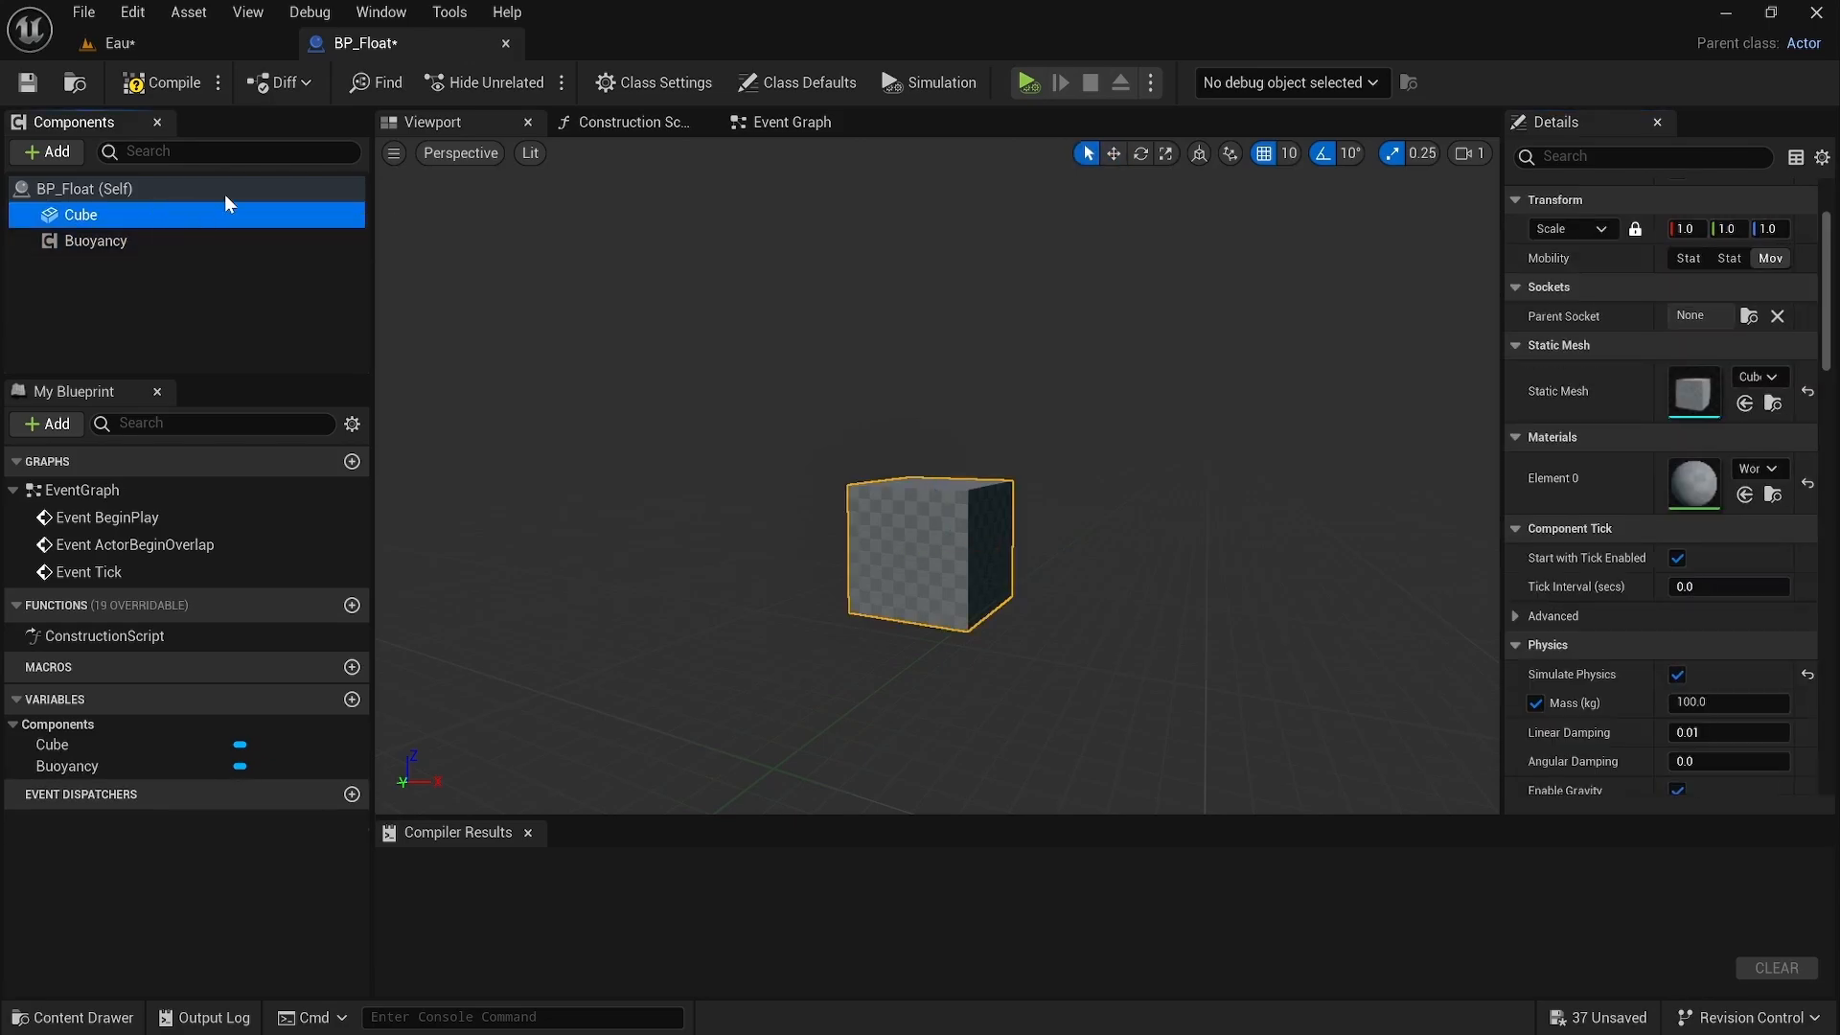
pyautogui.click(182, 86)
# Step: Place BP_Float in the Eau level over the water and raise it slightly above the surface
pyautogui.click(198, 40)
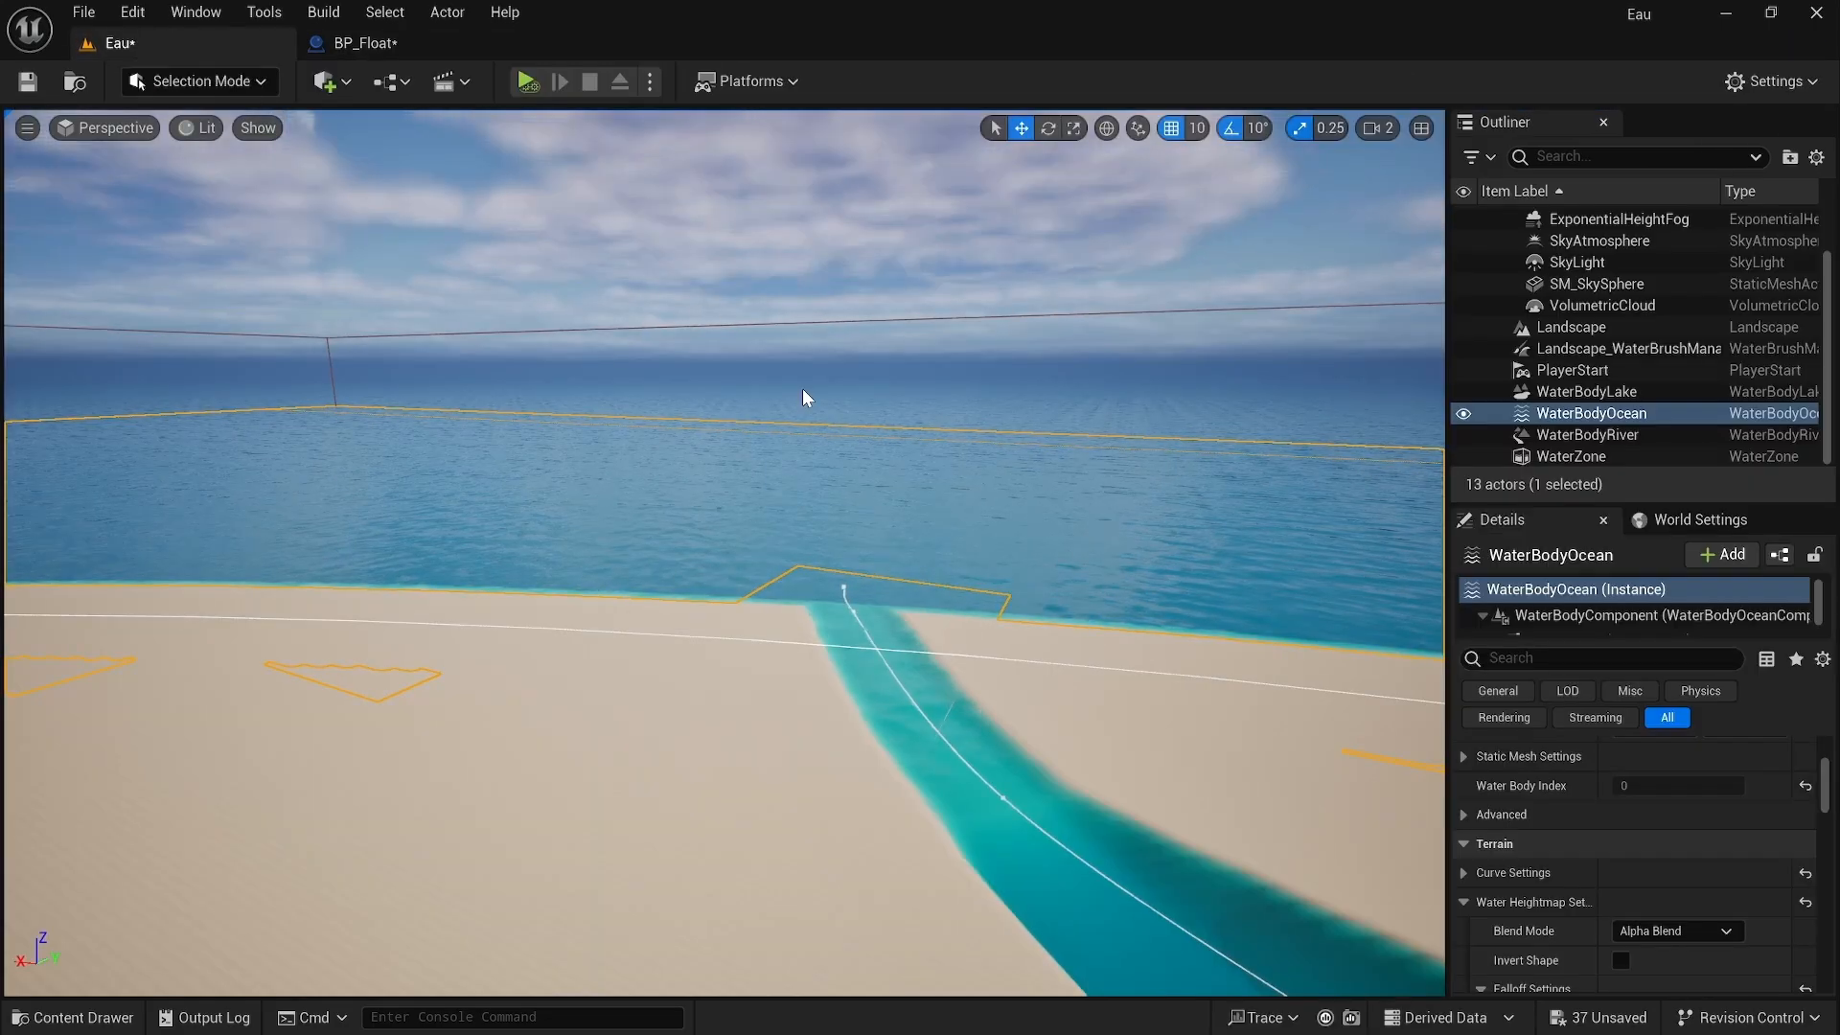
pyautogui.moveTo(802, 388); pyautogui.dragTo(1054, 384, button='right')
pyautogui.click(72, 1017)
pyautogui.click(578, 747)
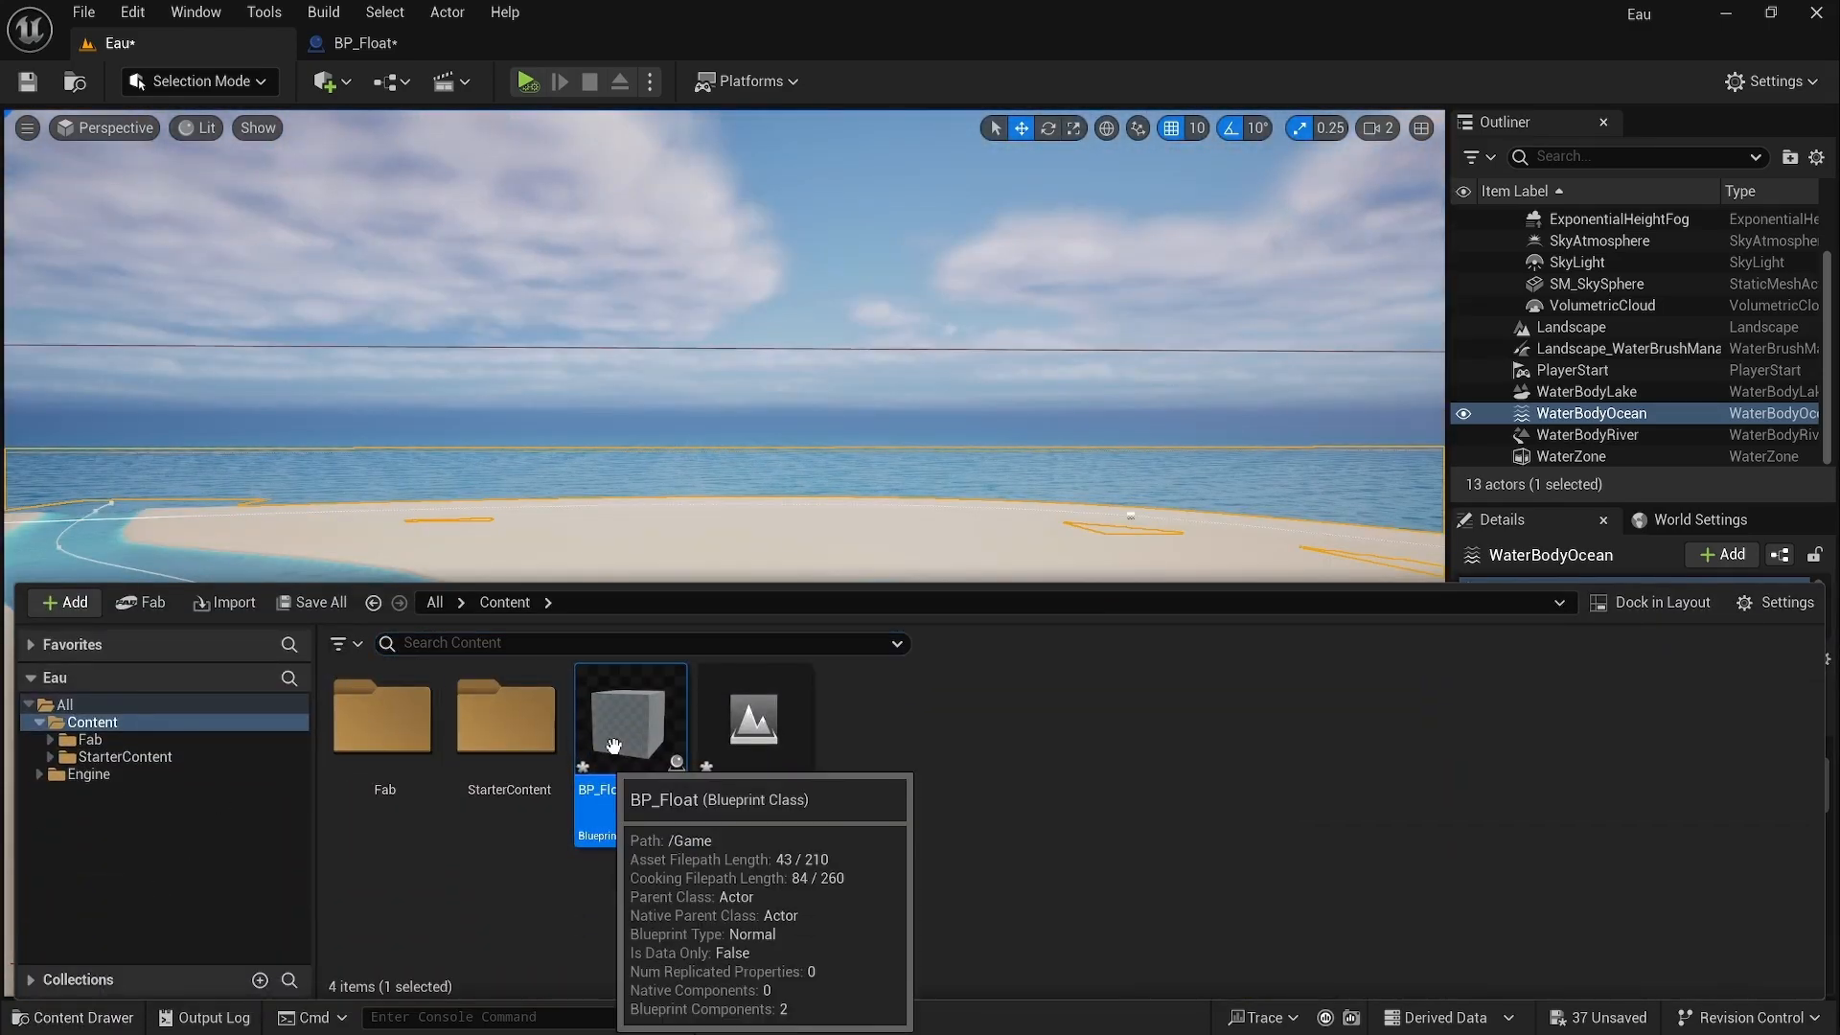
pyautogui.moveTo(579, 746); pyautogui.dragTo(994, 475)
pyautogui.moveTo(1045, 740); pyautogui.dragTo(1056, 624)
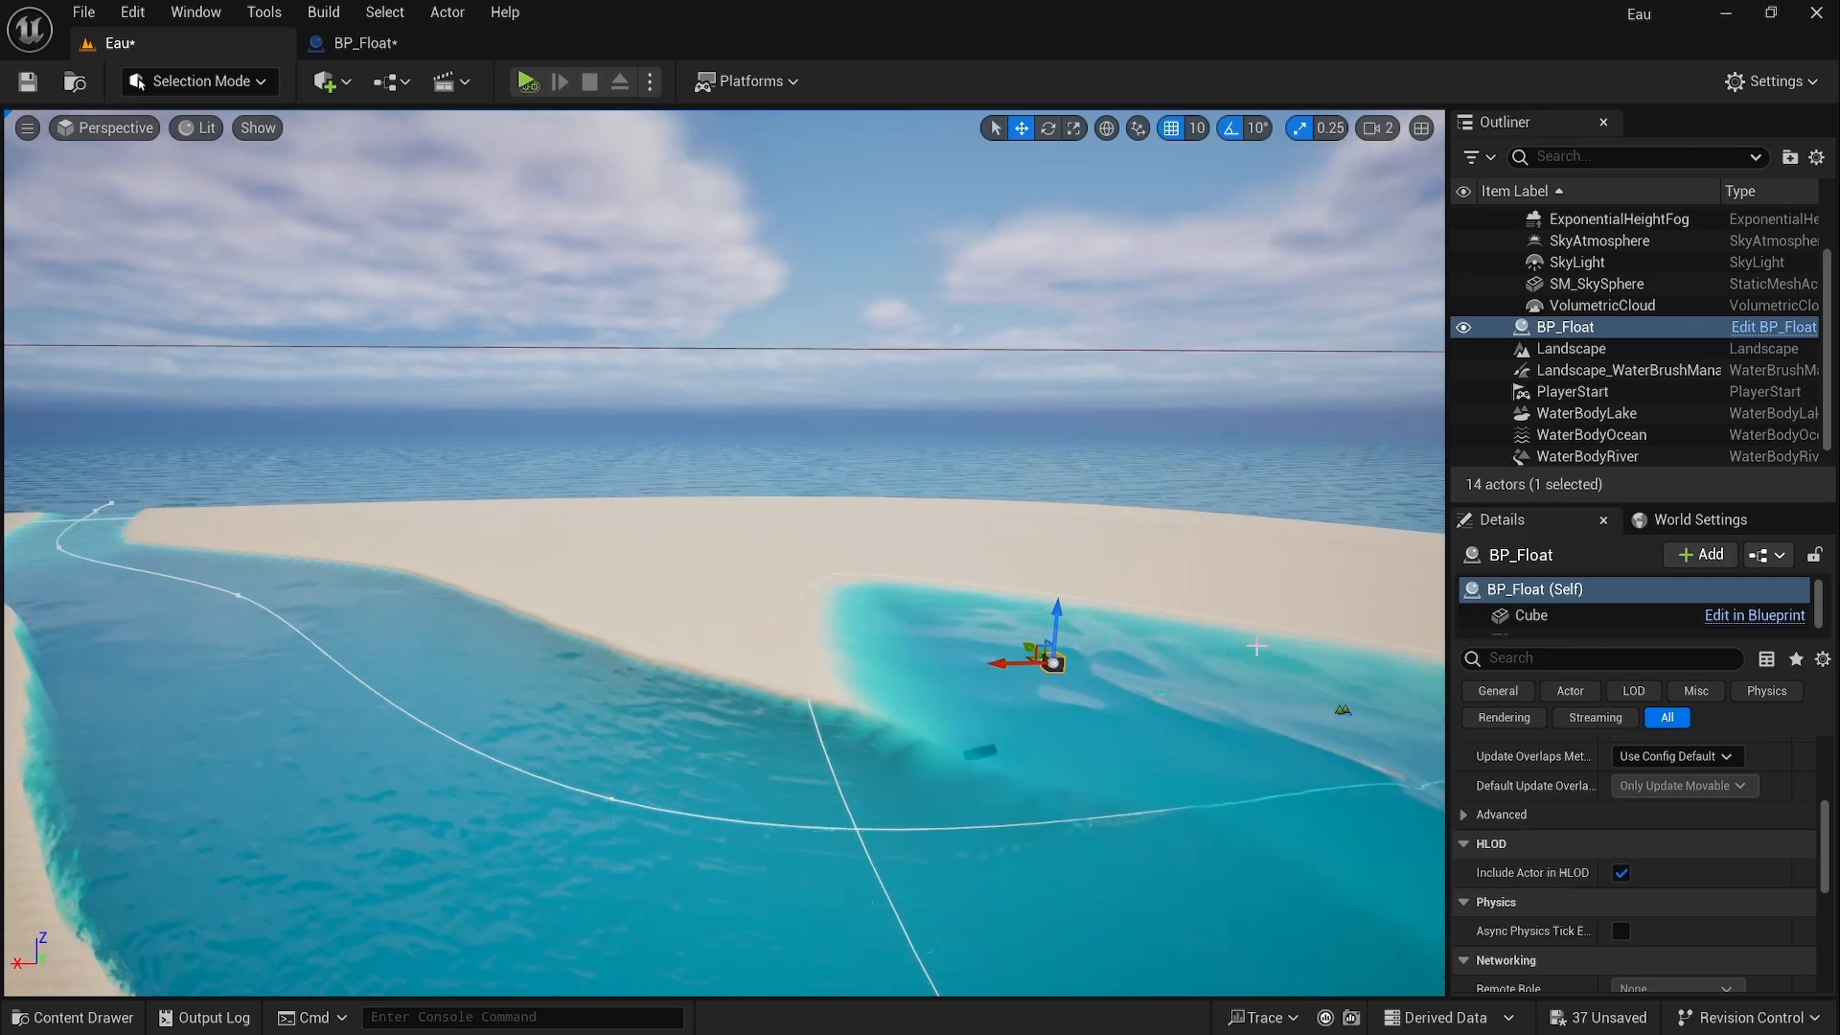
# Step: Simulate the level to test the cube floating on the water
pyautogui.click(525, 82)
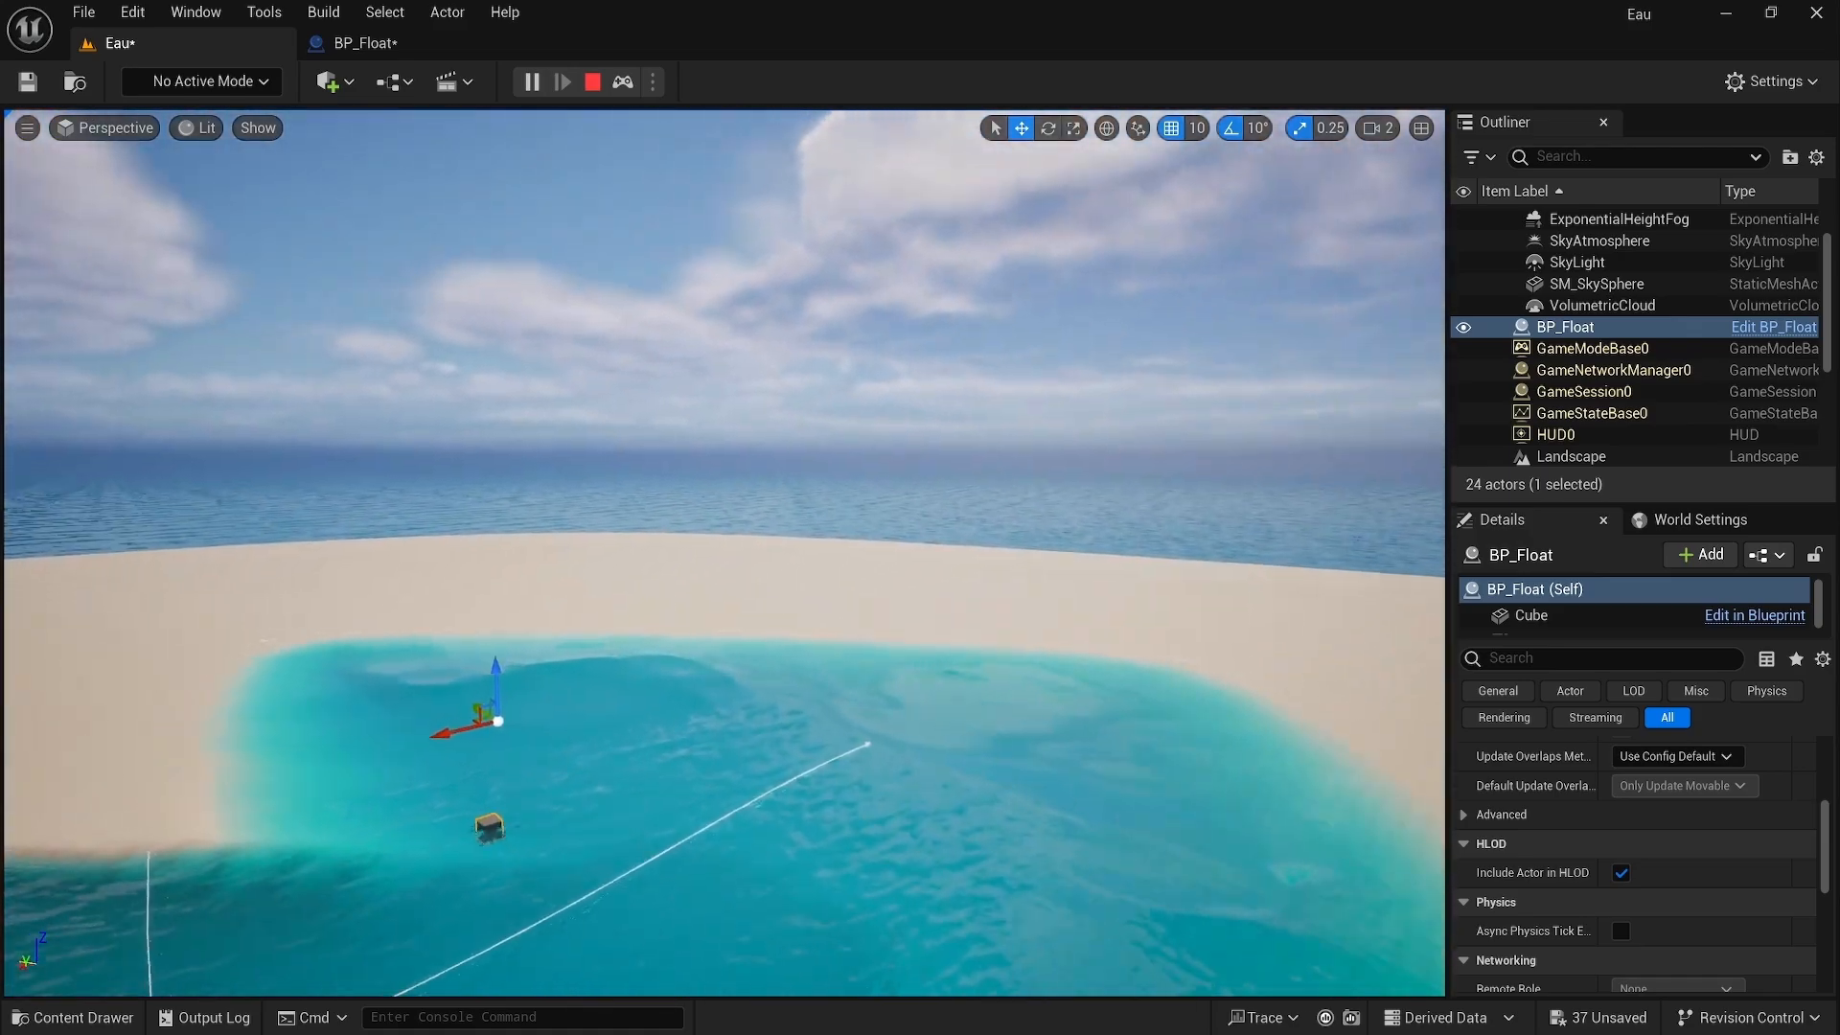
pyautogui.moveTo(725, 553); pyautogui.dragTo(944, 542, button='right')
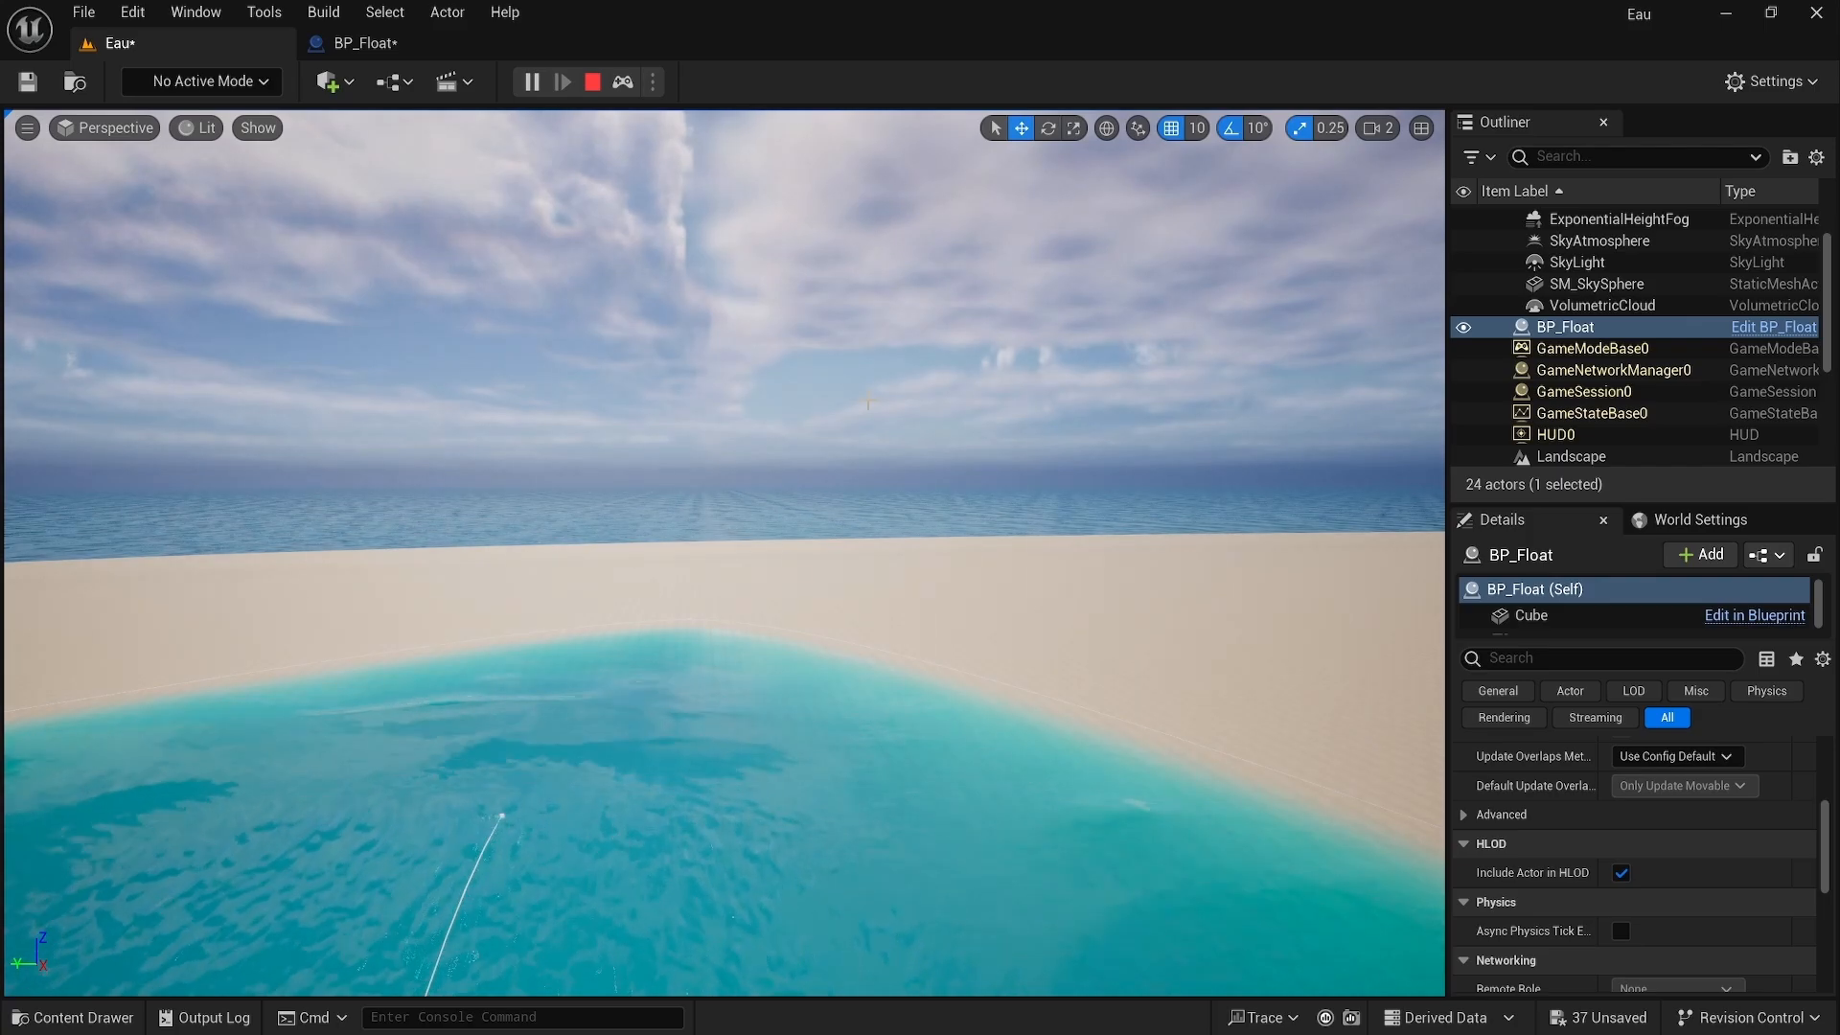